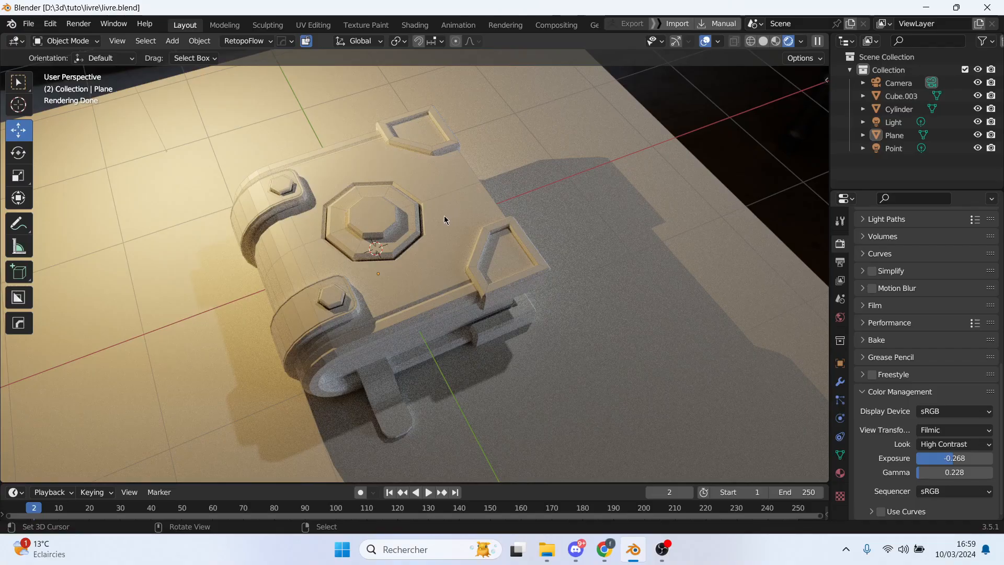
- Start a new file from the General template
middle_click_drag(429, 220, 306, 322)
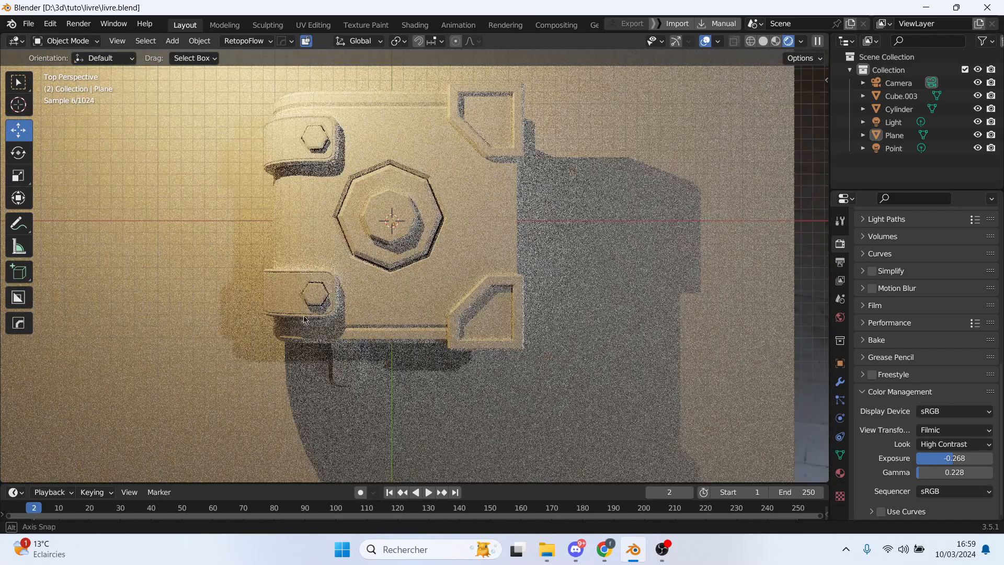
left_click(28, 23)
mouse_move(43, 52)
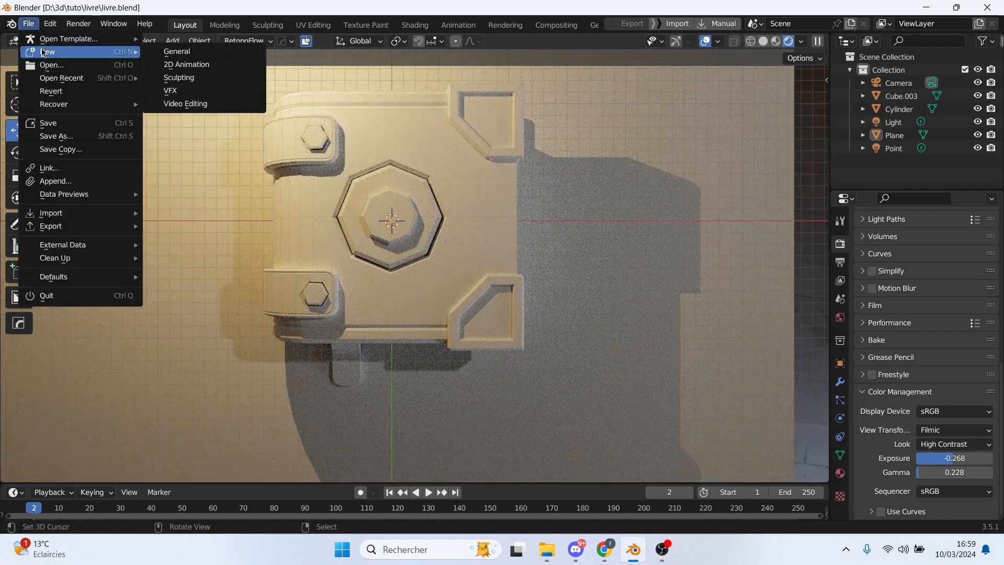
left_click(176, 51)
scroll(486, 234, "up", 1)
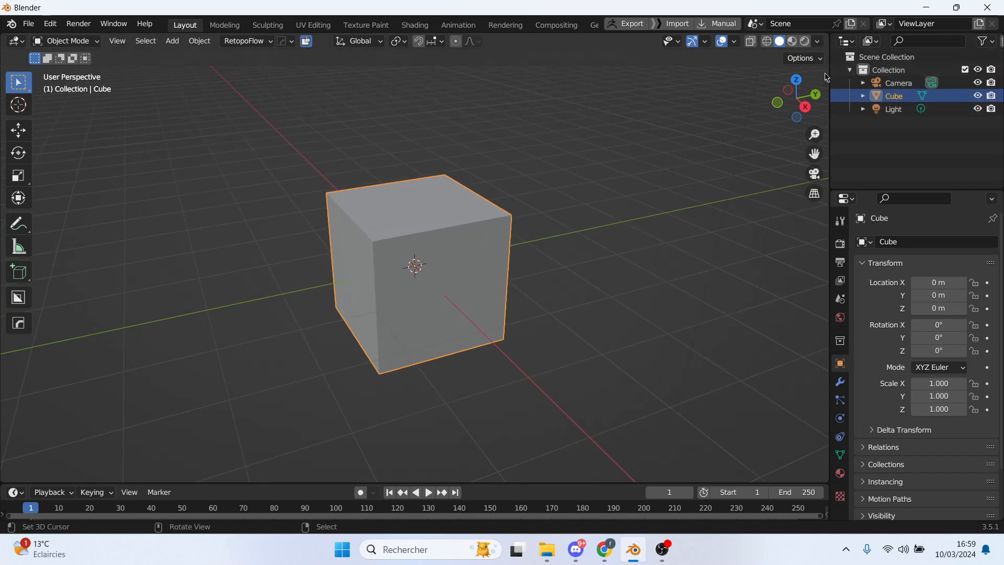
- Show the viewport sidebar and enable Cavity in the viewport shading with its type set to Both
key("n")
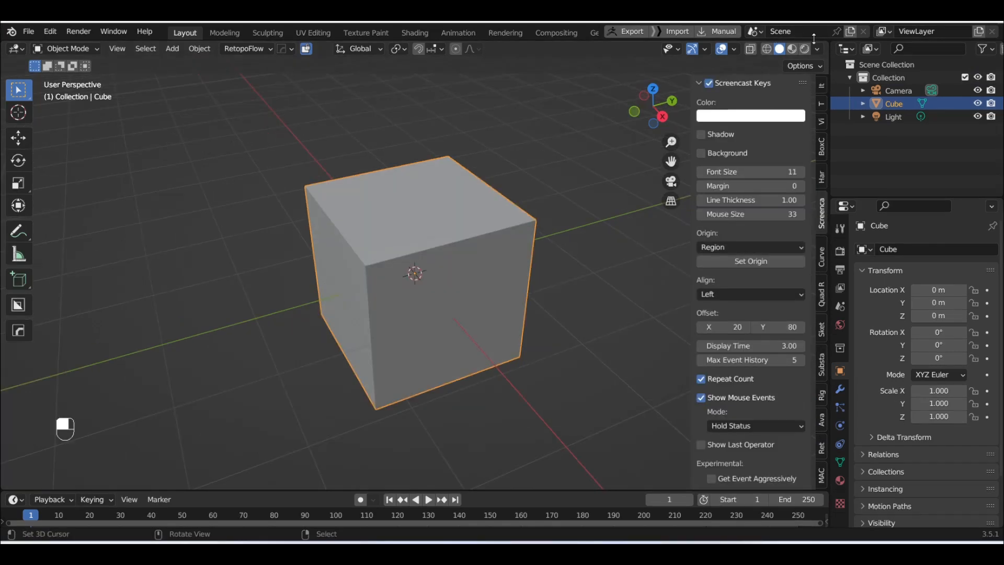
left_click(817, 49)
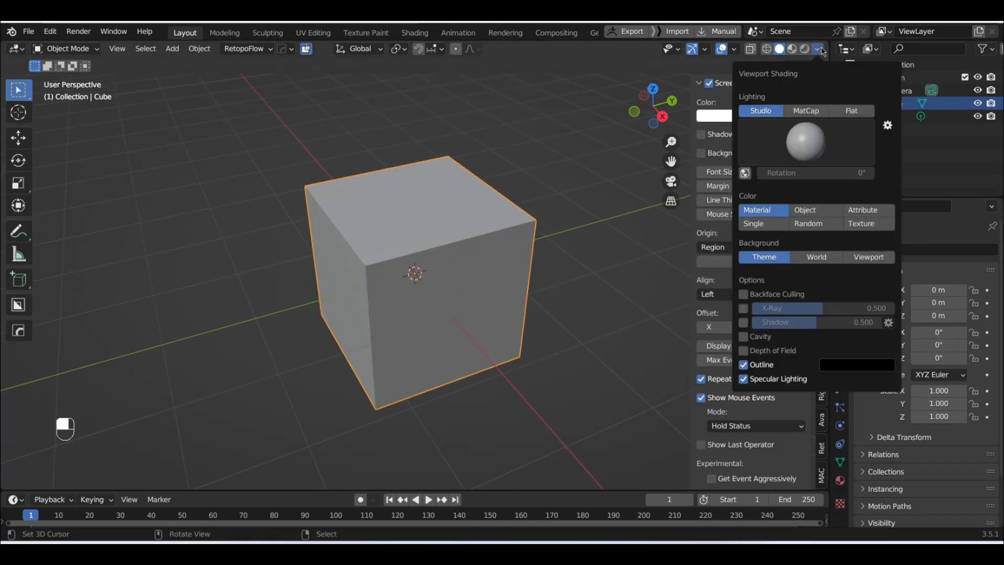
left_click(744, 336)
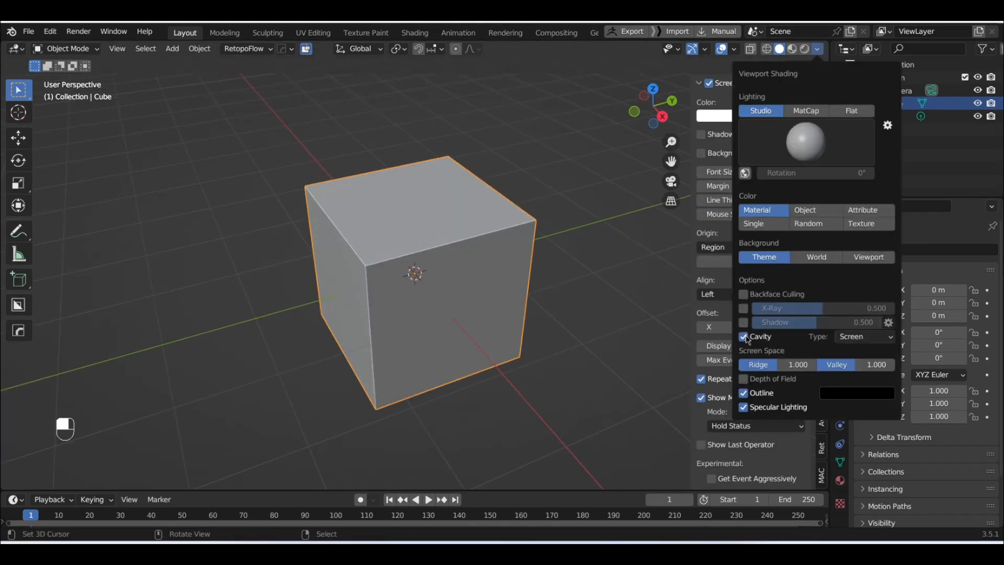
left_click(860, 337)
left_click(863, 385)
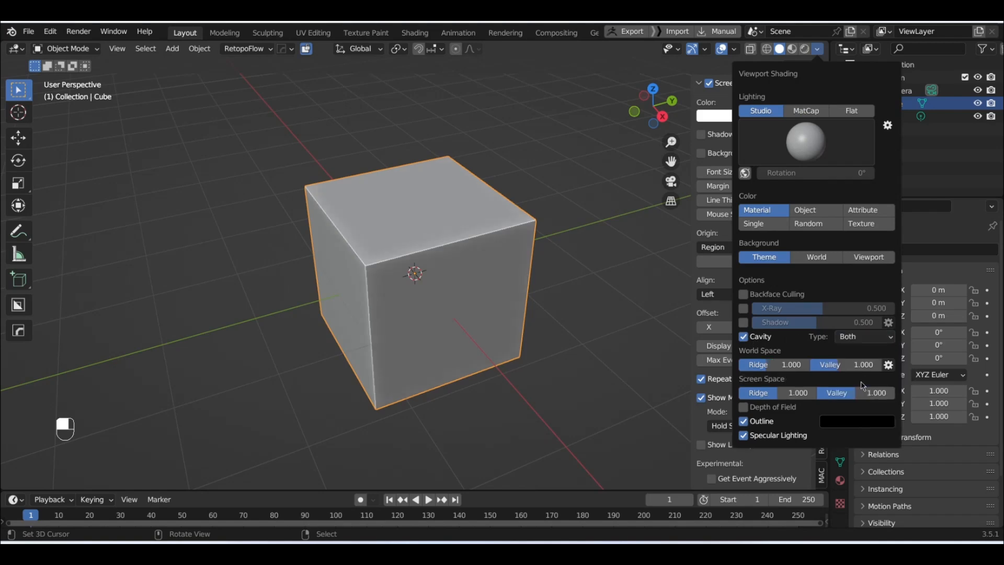
- Flatten the cube by scaling it to 0.4 along the Z axis, working in the right orthographic view
mouse_move(464, 212)
middle_mouse_down()
mouse_move(464, 202)
mouse_move(481, 215)
middle_mouse_up()
scroll(464, 201, "down", 3)
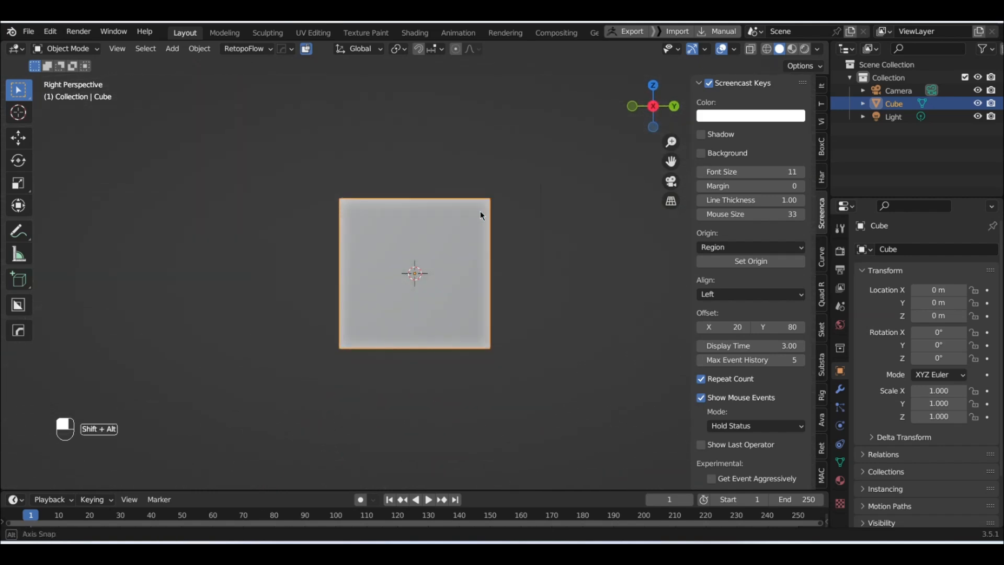
scroll(466, 218, "up", 1)
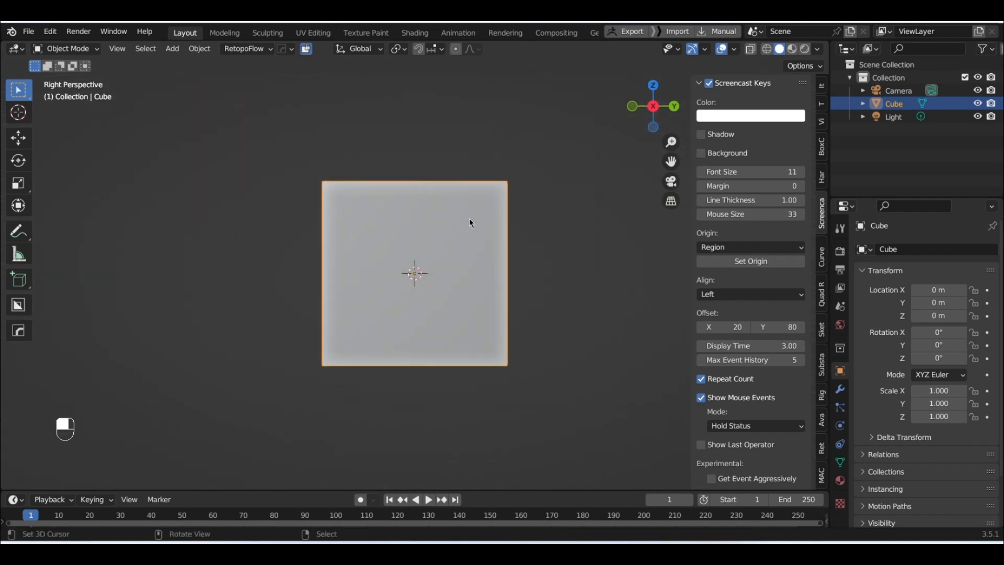
key("KP_5")
scroll(459, 212, "up", 1)
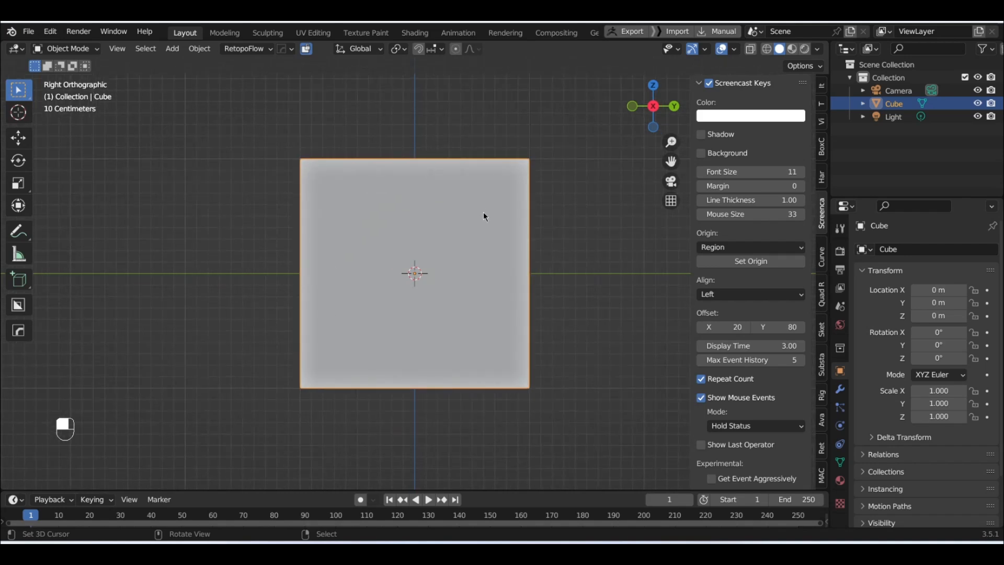
right_click(397, 206)
key("s")
key("z")
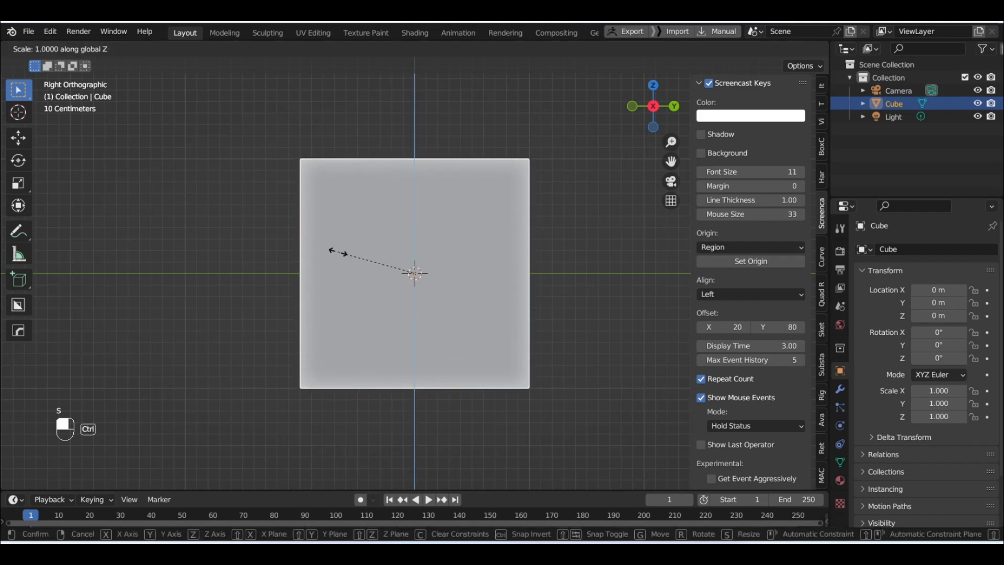
left_click(440, 254)
- Narrow the cube by scaling it to 0.8 along the Y axis, working in the top view
middle_click_drag(384, 241, 414, 341)
mouse_move(491, 267)
middle_mouse_down("alt")
mouse_move(498, 155)
mouse_move(491, 252)
middle_mouse_up("alt")
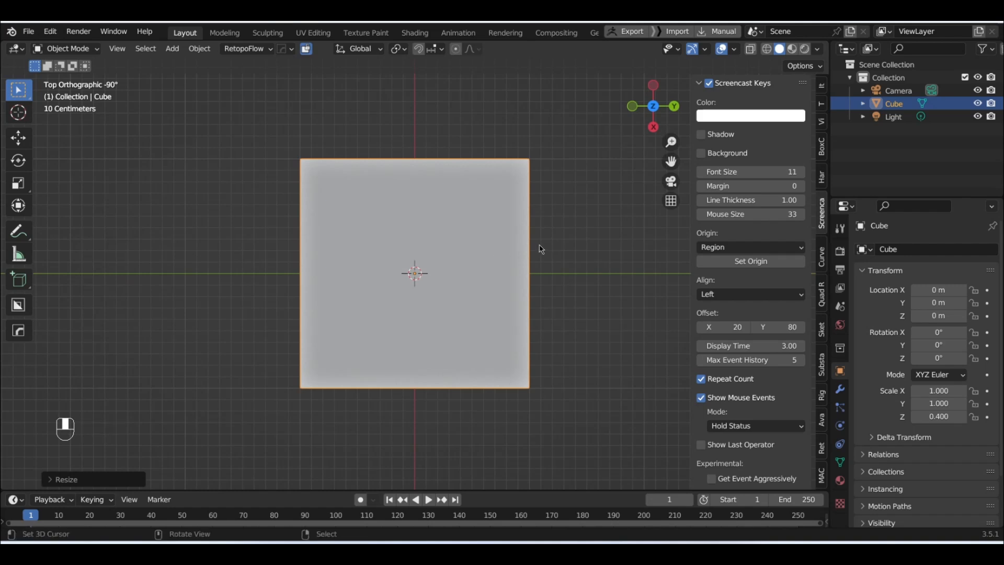
key("s")
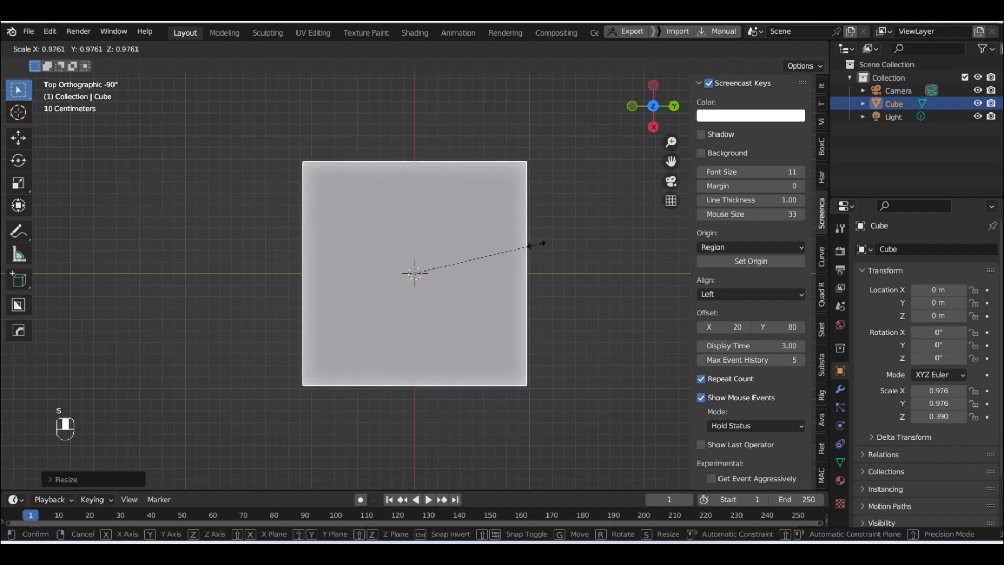
key("x")
key("ctrl")
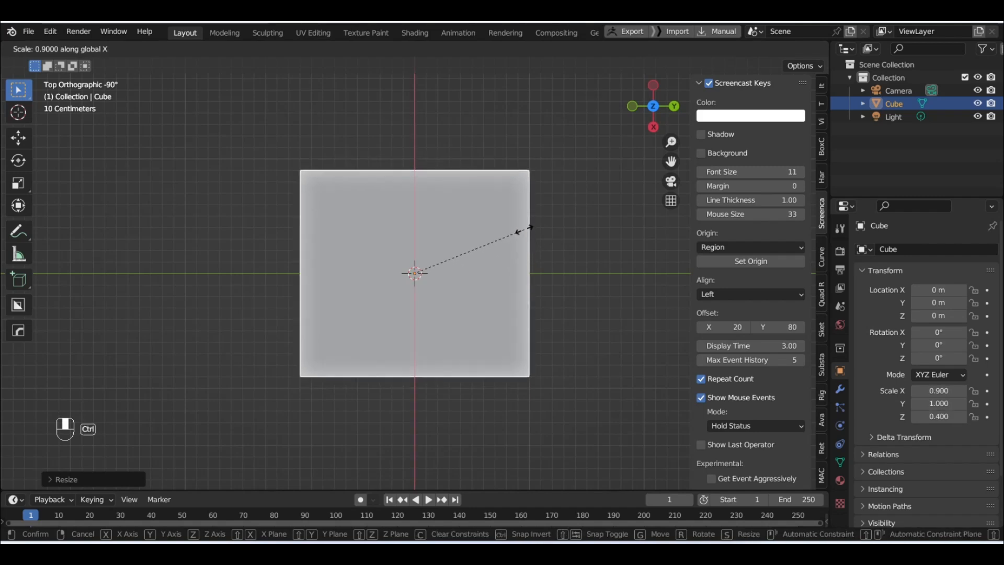
key("y")
key("ctrl")
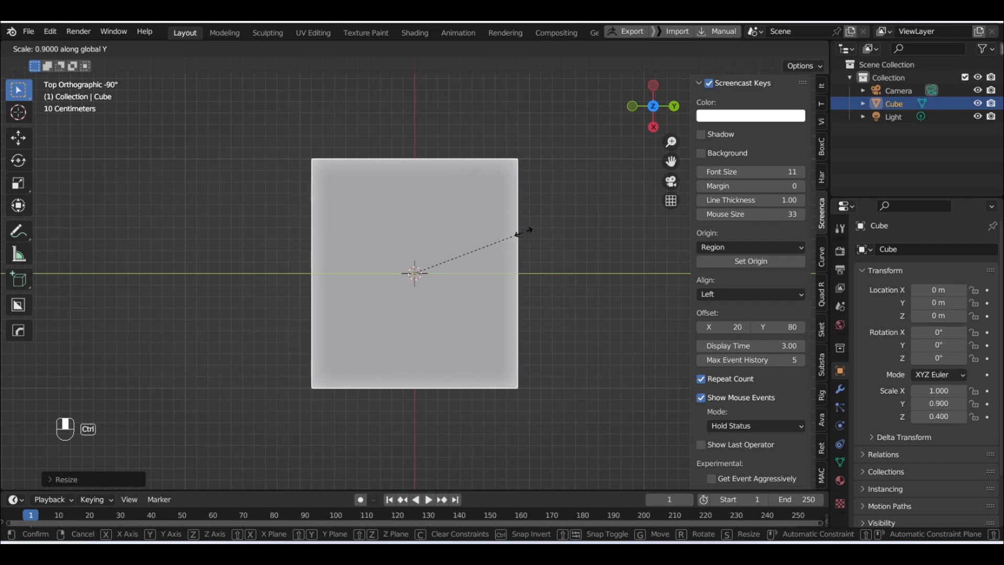
left_click(505, 235)
- Display the block's transform values and apply its scale
middle_click_drag(495, 249, 488, 176)
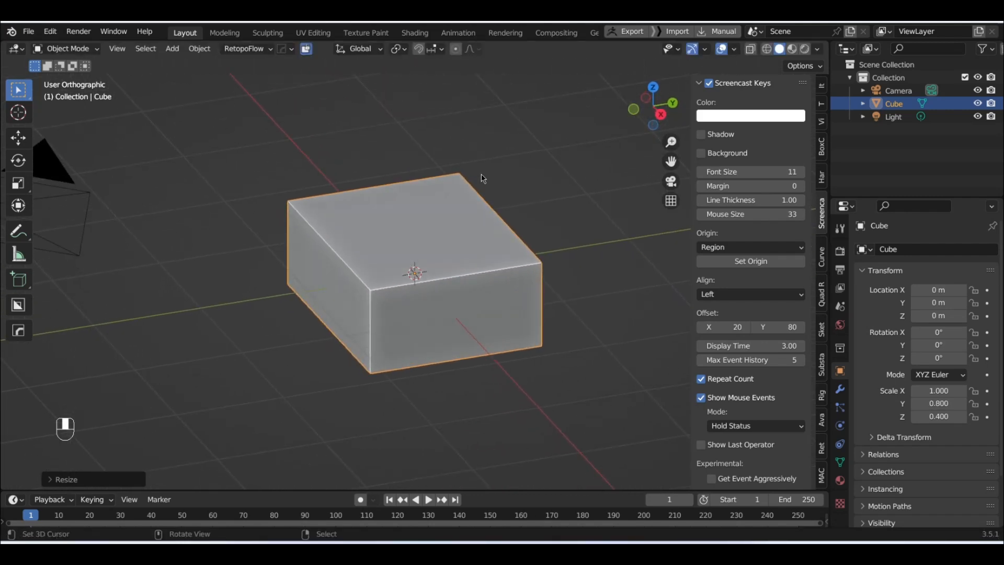
middle_click_drag(413, 194, 465, 243)
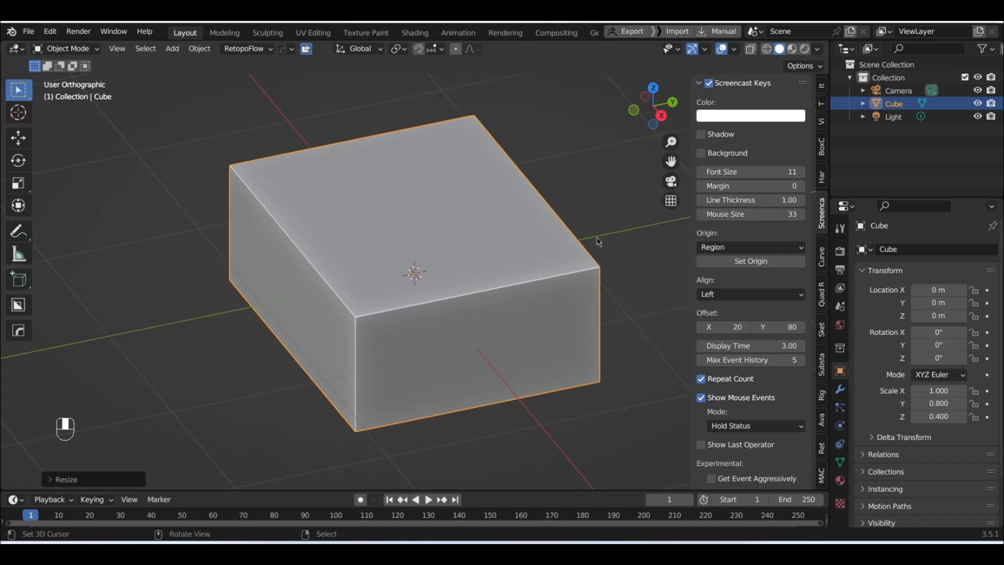
left_click(821, 88)
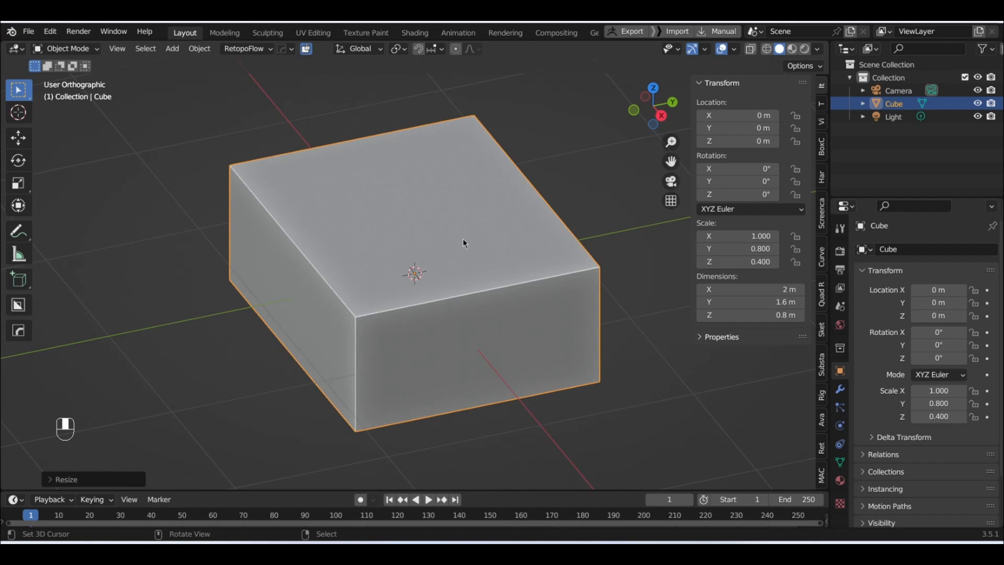
key("ctrl+a")
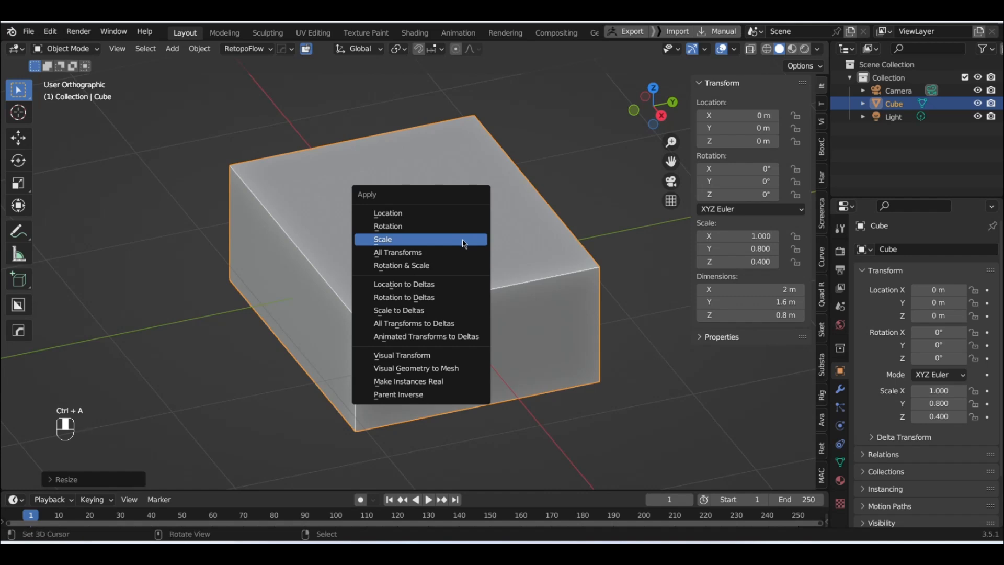
left_click(463, 241)
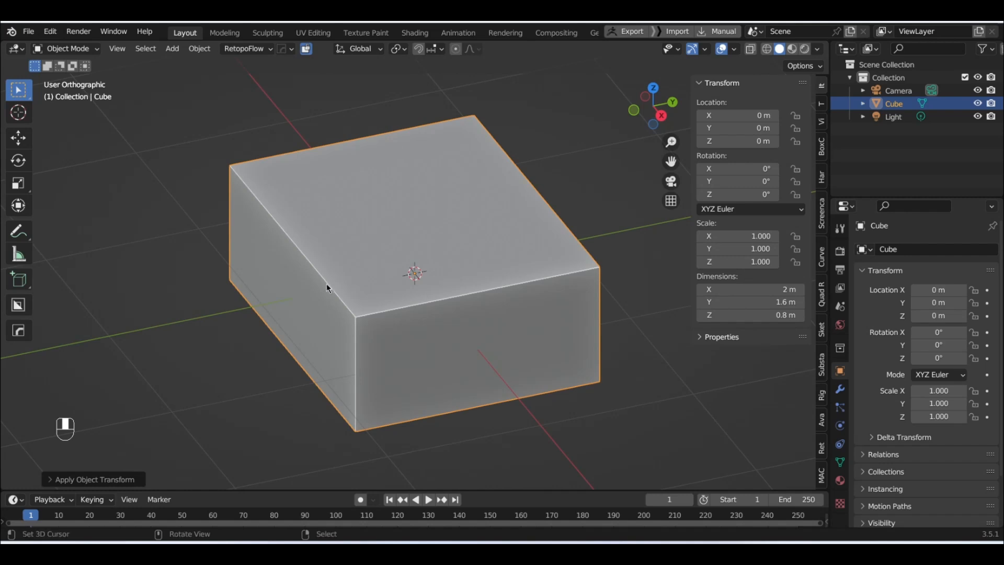
- Bevel the upper and lower long edges on the block's -Y side with 9 segments and clamped overlap to form a fully rounded spine
key("Tab")
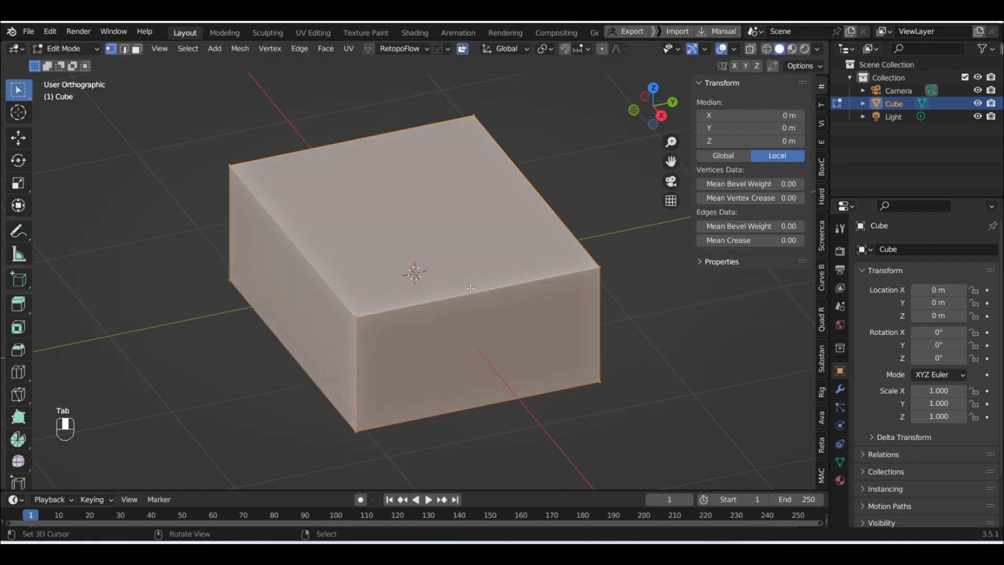
middle_click_drag(490, 284, 217, 102)
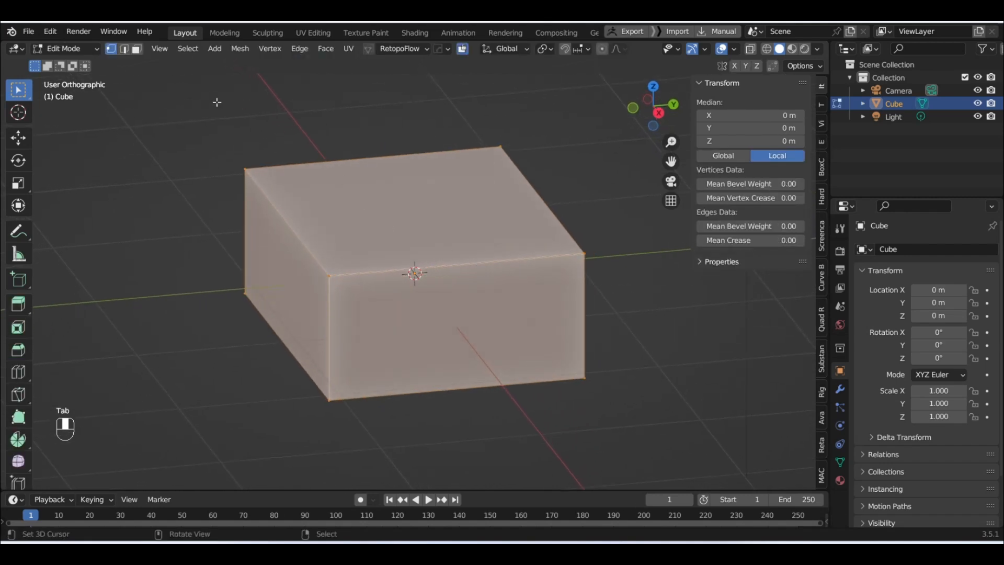
left_click(137, 49)
left_click(124, 49)
left_click(283, 214)
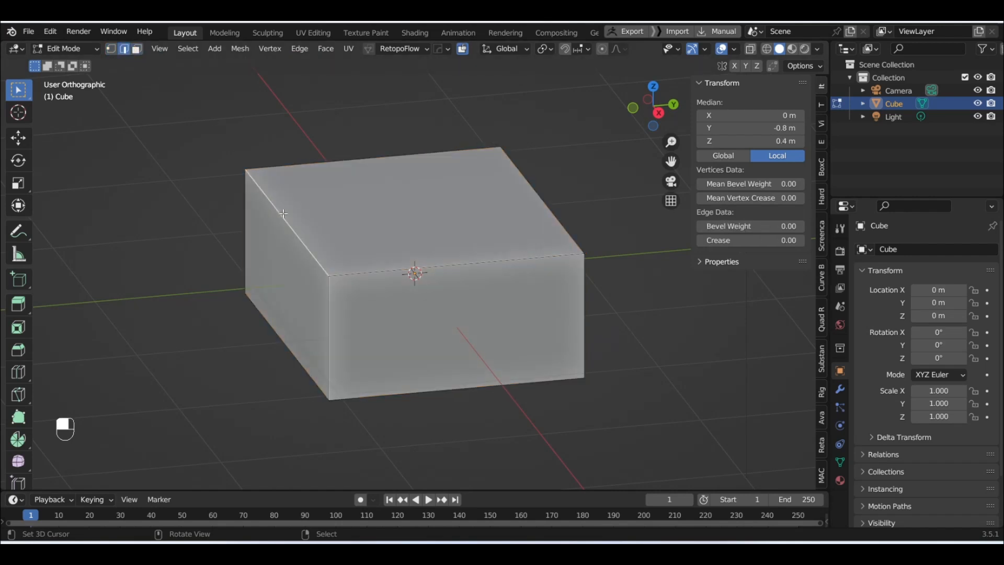
middle_click_drag(299, 285, 319, 363)
left_click(319, 363, "shift")
middle_click_drag(320, 361, 310, 367)
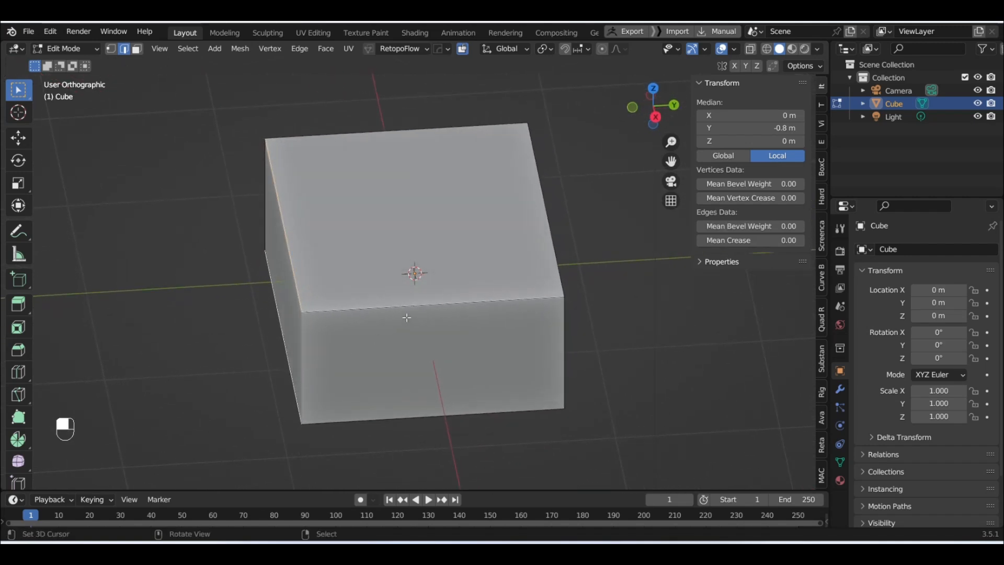
middle_click_drag(406, 316, 385, 278)
key("ctrl+b")
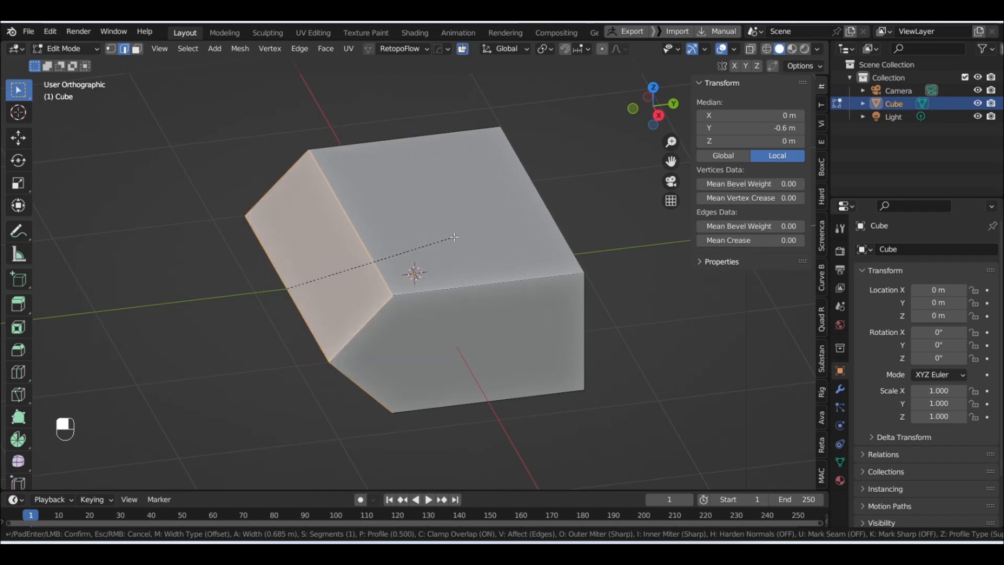
key("c")
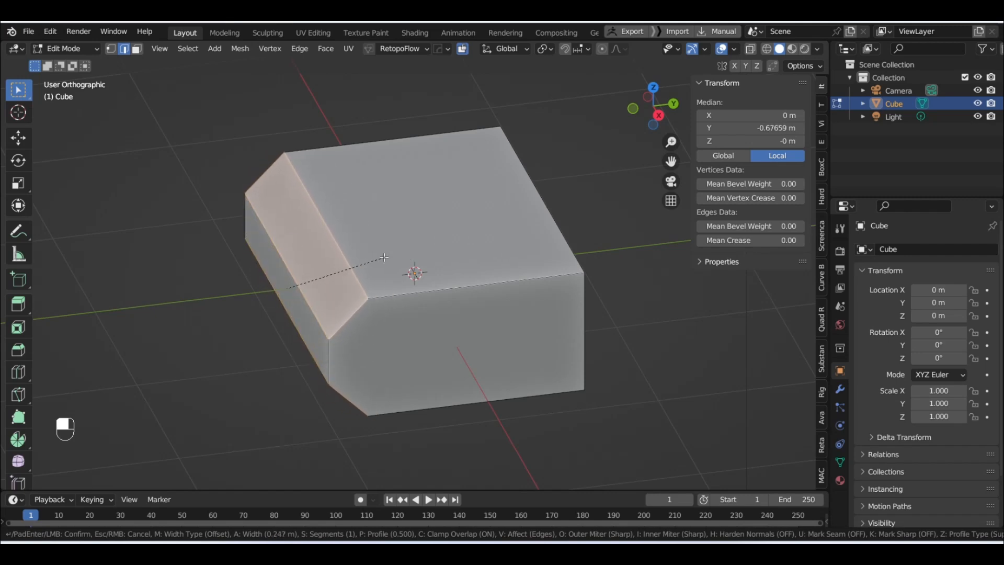
scroll(389, 256, "up", 2)
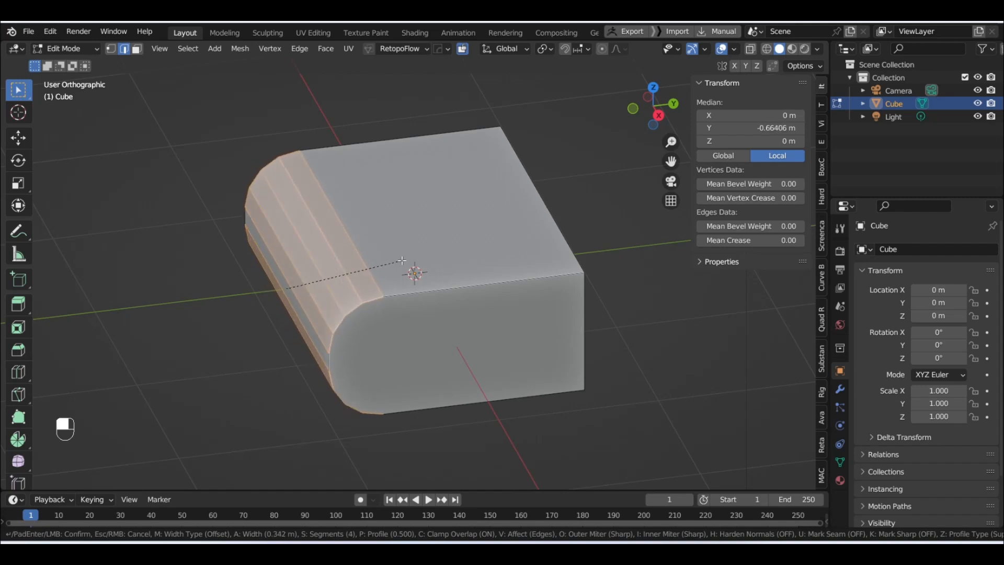
scroll(401, 263, "up", 1)
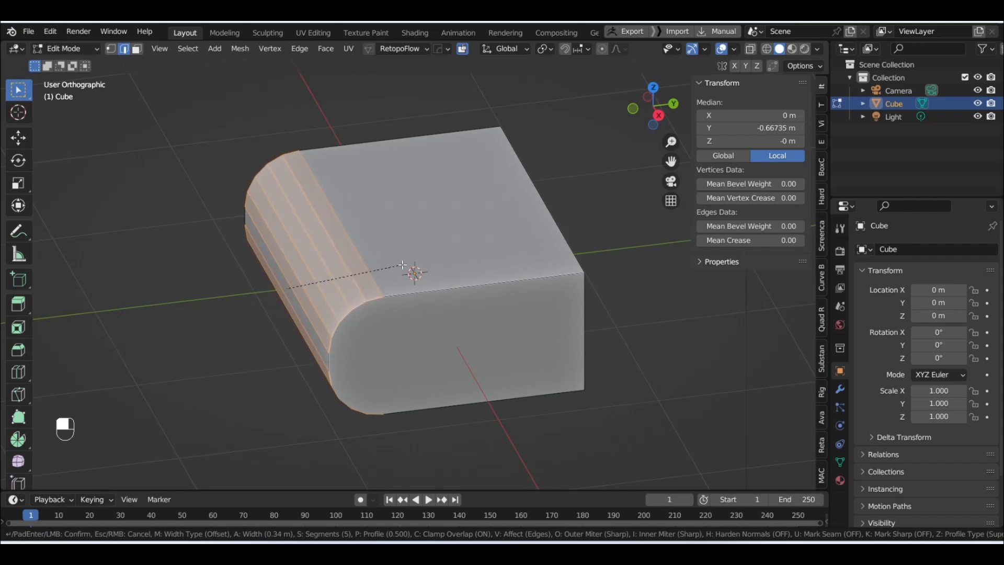
scroll(398, 266, "up", 2)
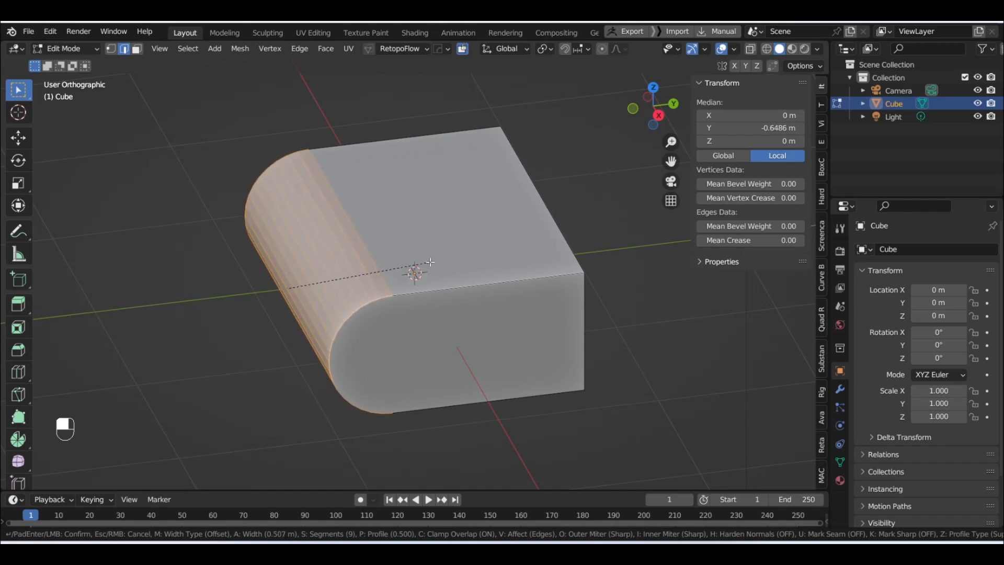
left_click(430, 261)
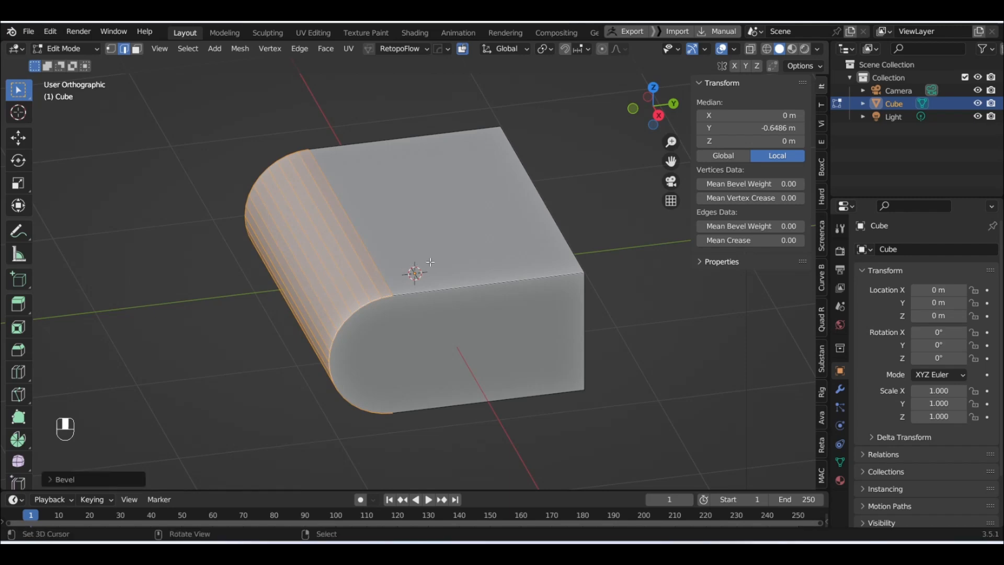
- Return to Object Mode and shade the block smooth with Auto Smooth enabled at 30°
middle_click_drag(338, 286, 519, 275)
key("Tab")
key("w")
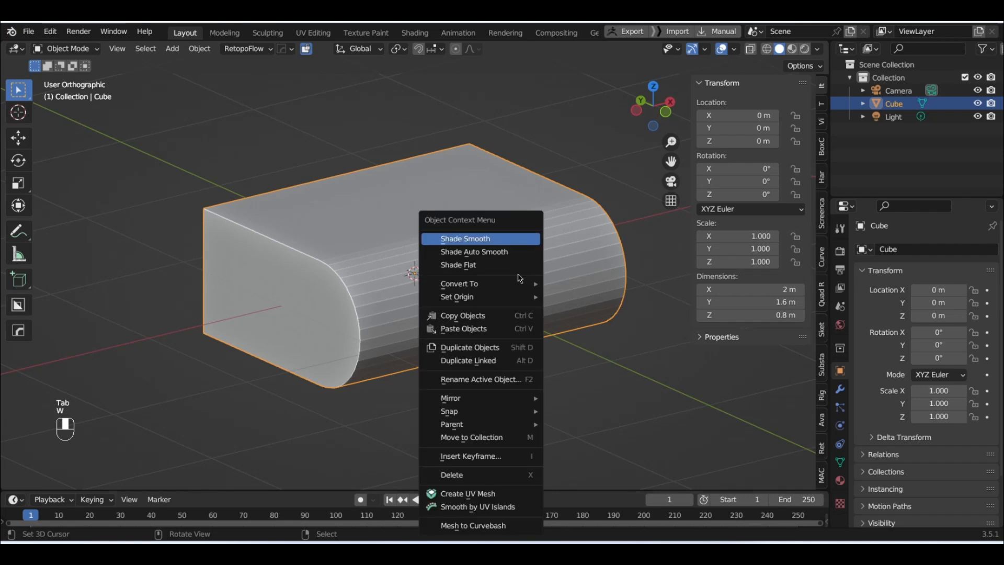
left_click(491, 239)
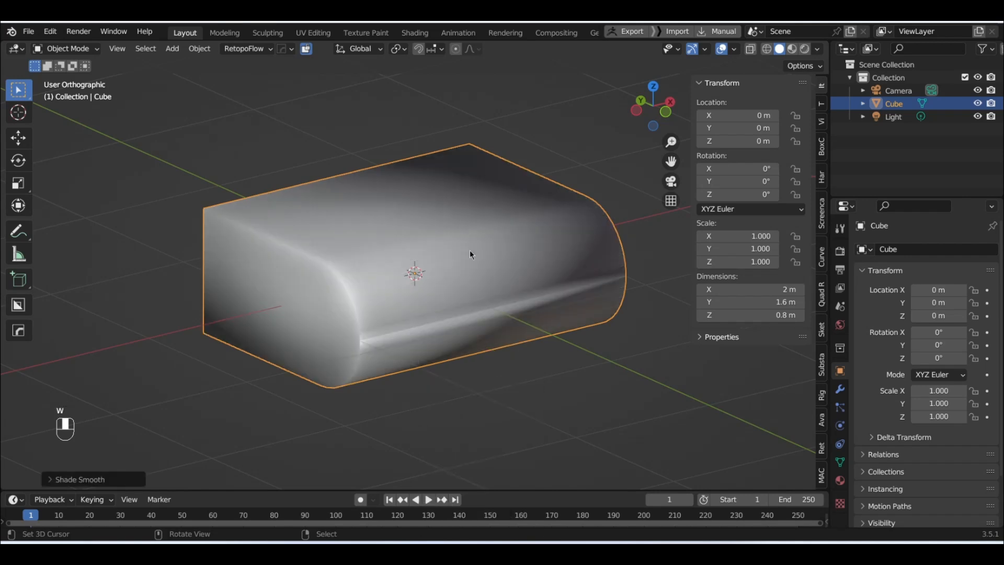
left_click(99, 480)
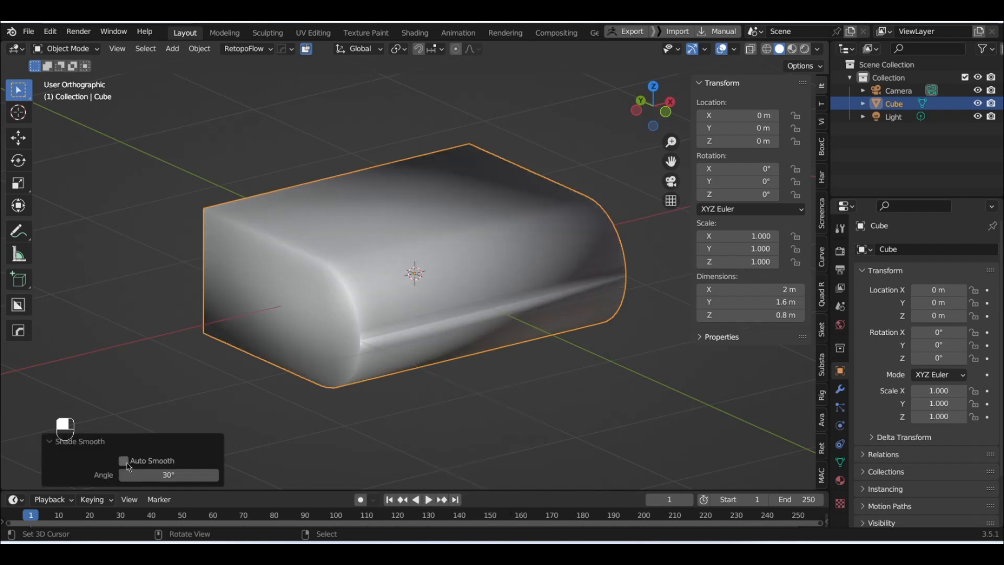
left_click(124, 460)
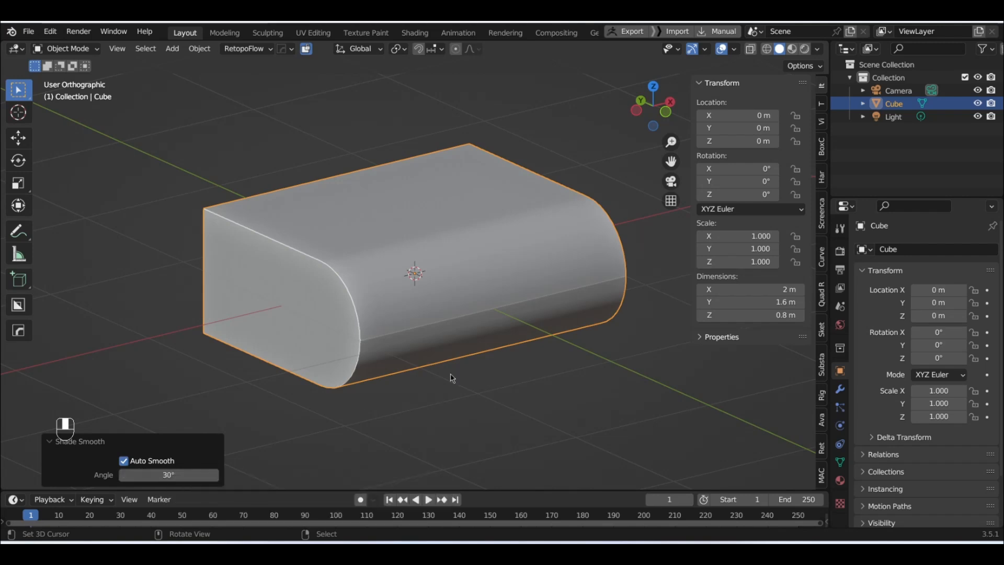
scroll(472, 330, "up", 2)
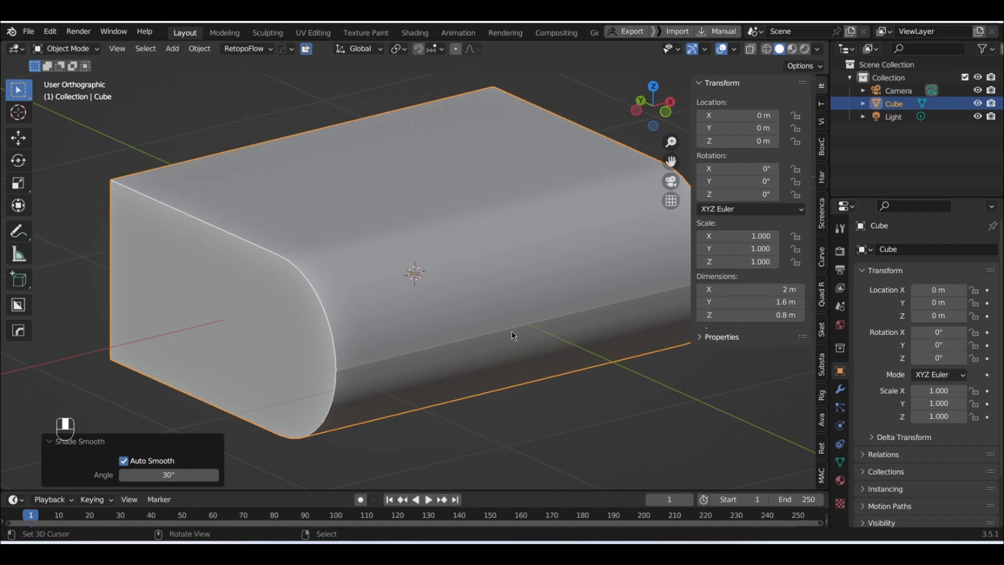
- Enter Edit Mode and test-move the middle lengthwise edge of the spine to check for doubled geometry, leaving it in place
middle_click_drag(615, 300, 496, 321)
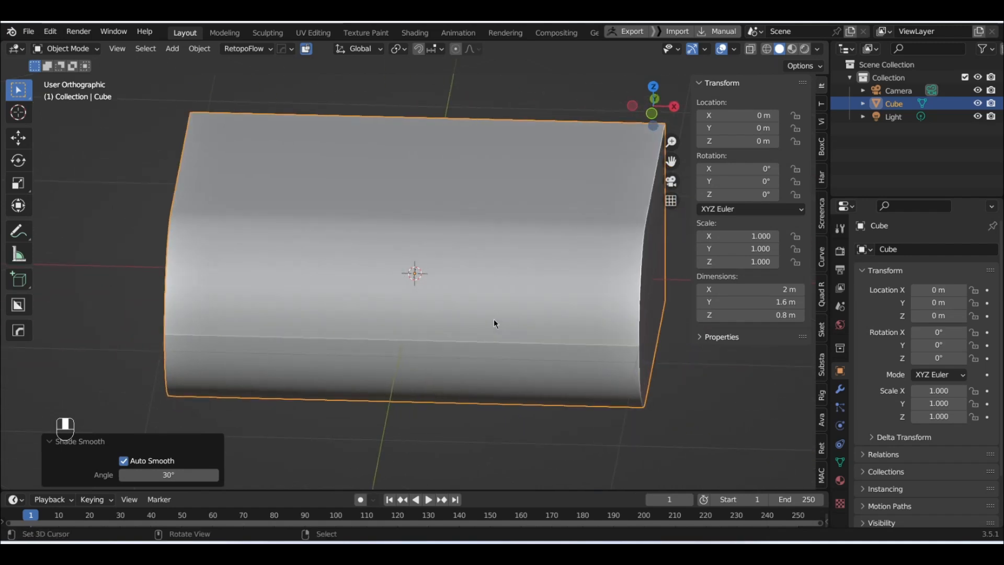
key("Tab")
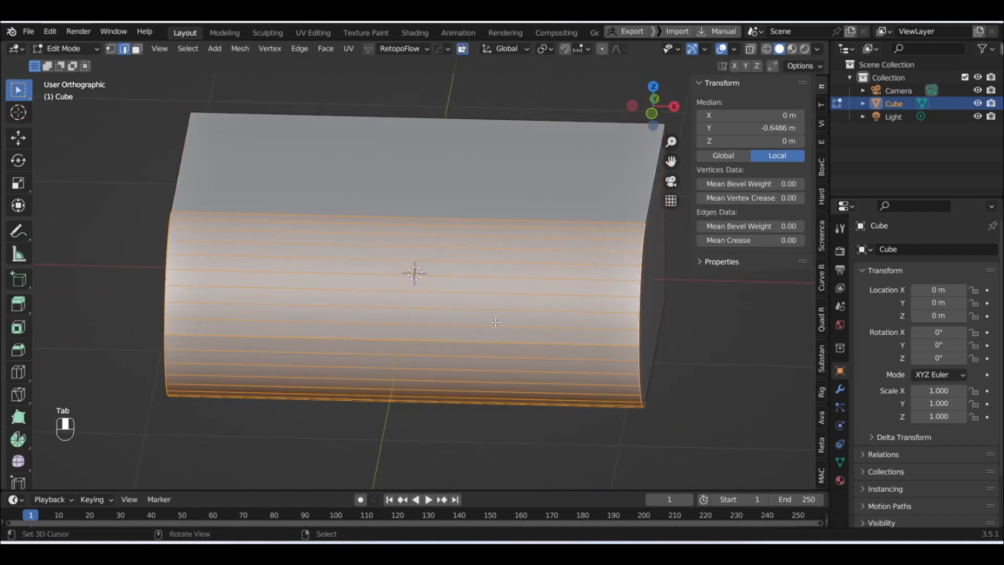
left_click(563, 347)
middle_click_drag(563, 347, 377, 324)
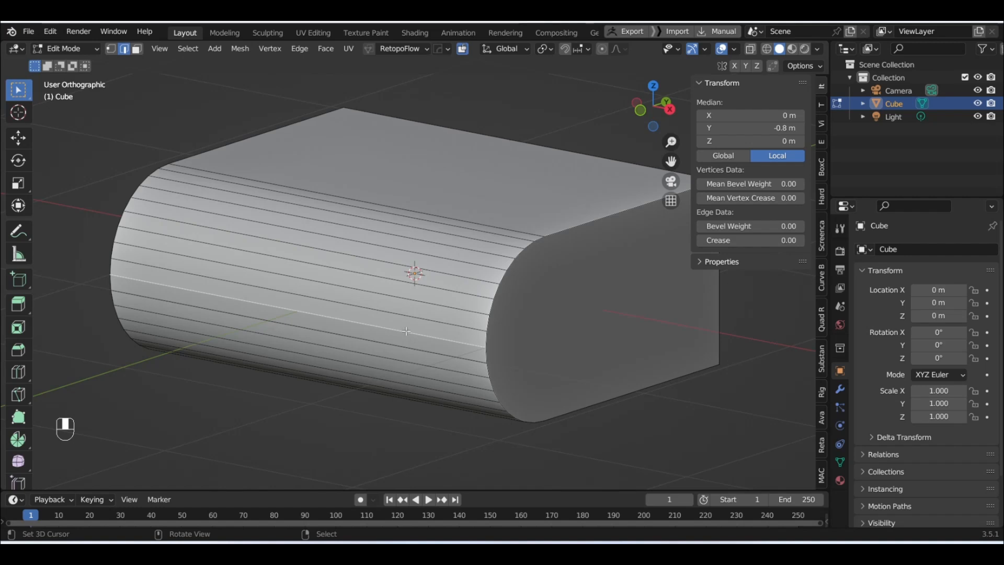
key("g")
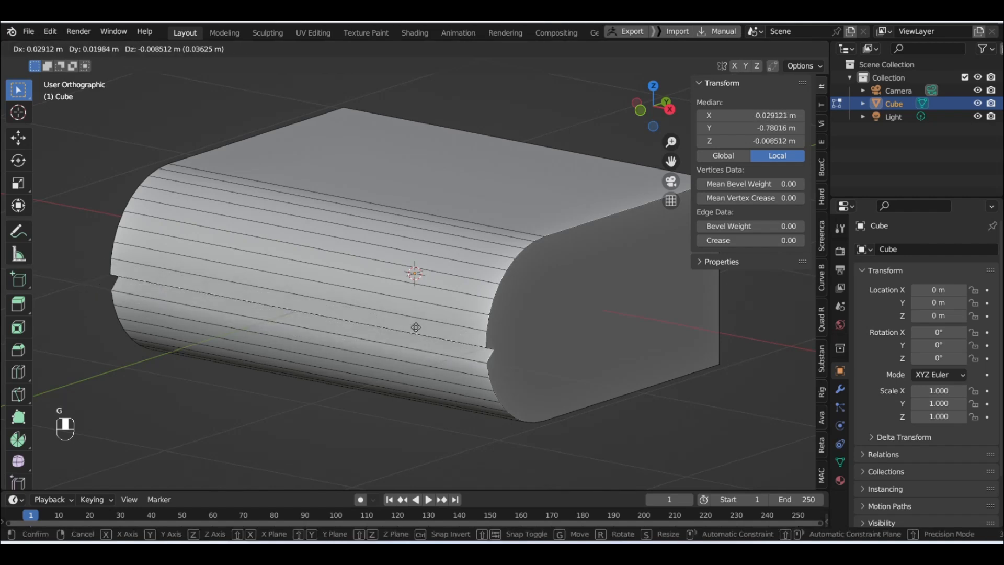
right_click(401, 330)
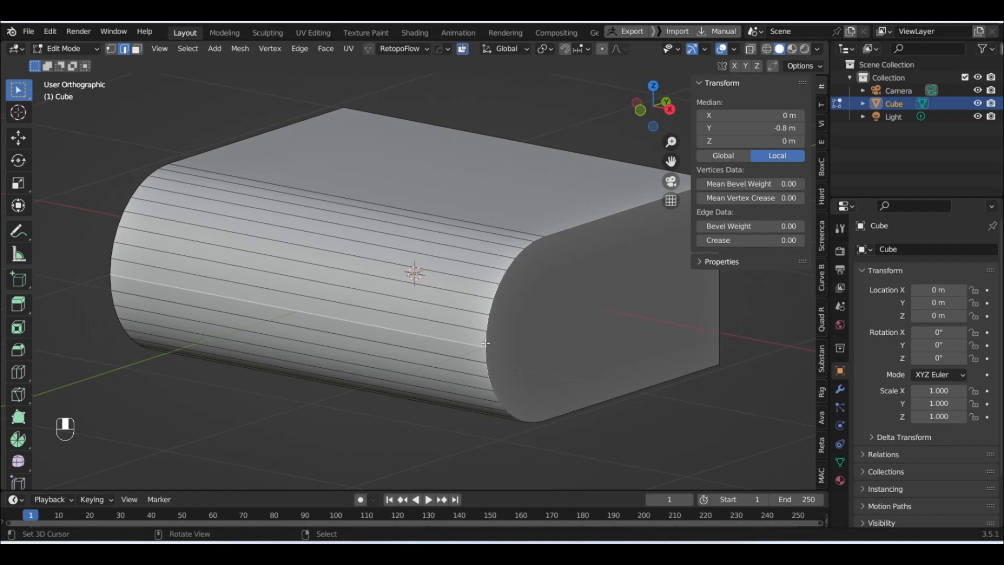
middle_click_drag(256, 301, 496, 303)
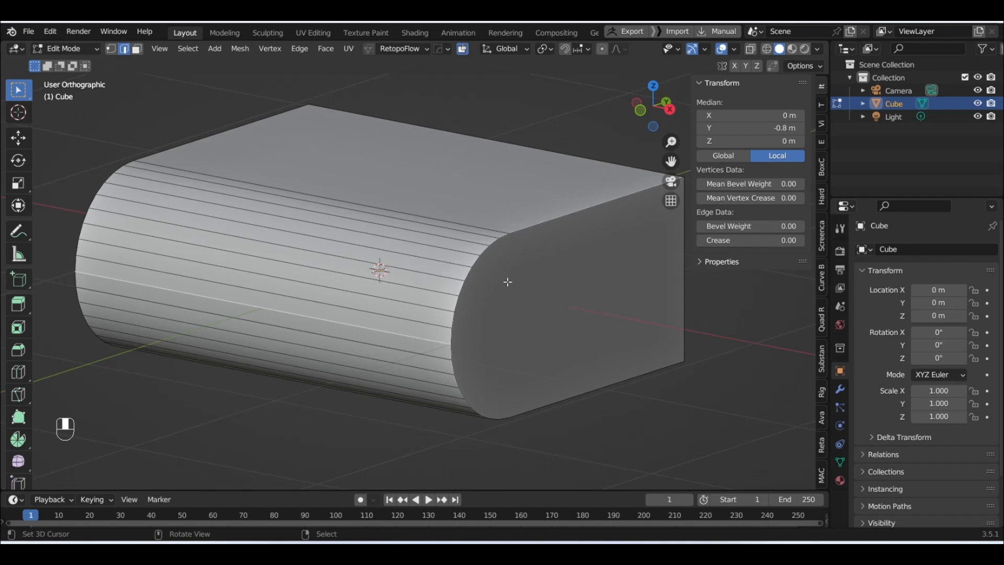
- Merge all of the block's vertices by distance with a merge distance of 0.0001 m
key("a")
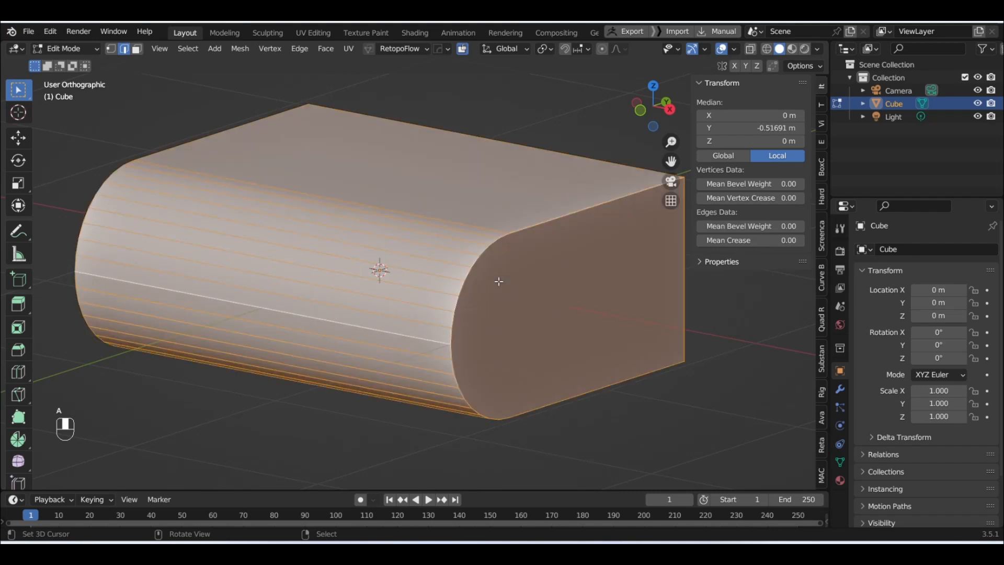
key("m")
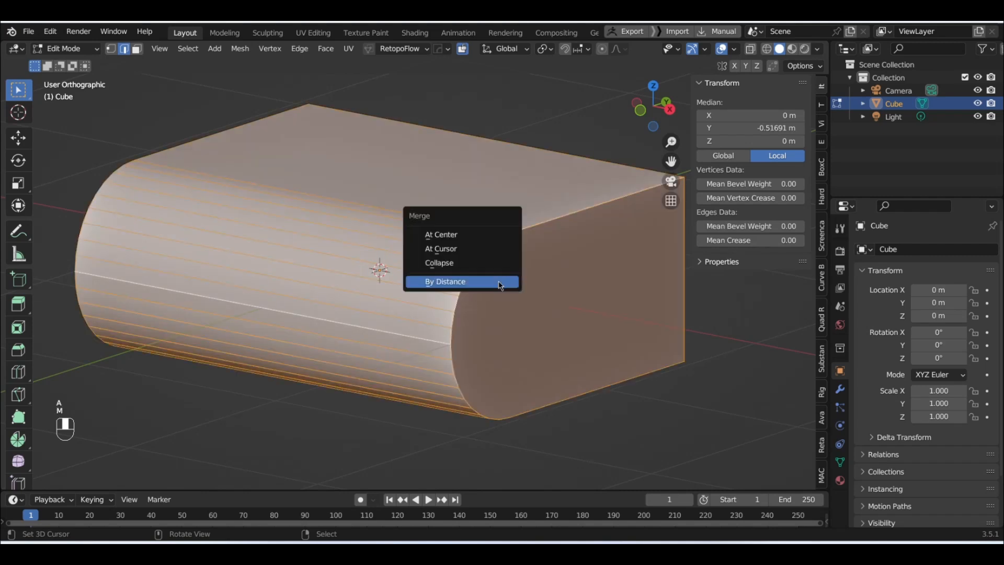
left_click(460, 285)
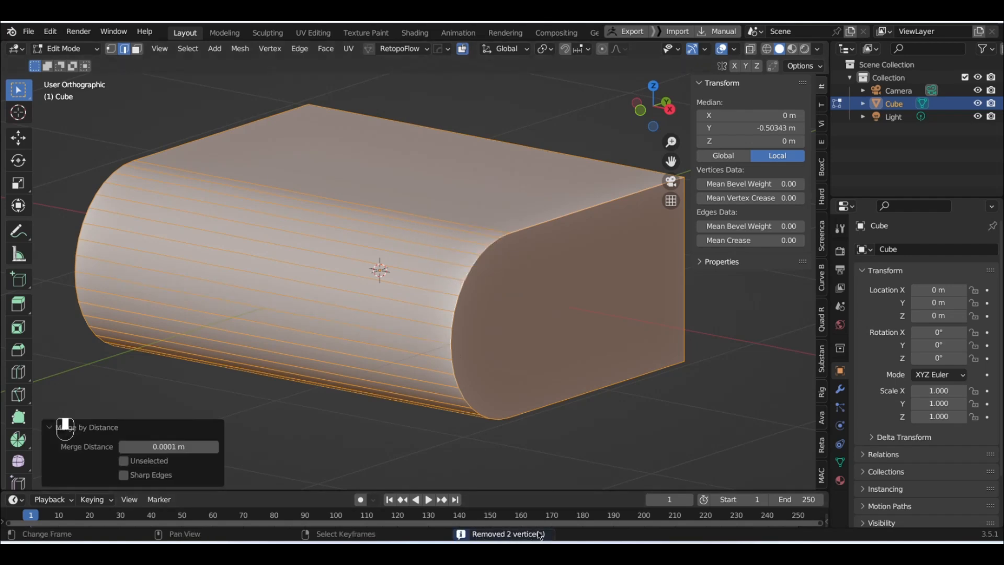
- Test-move the spine's middle edge to check the merge, cancel the move, and inspect the shading in Object Mode
left_click(436, 355)
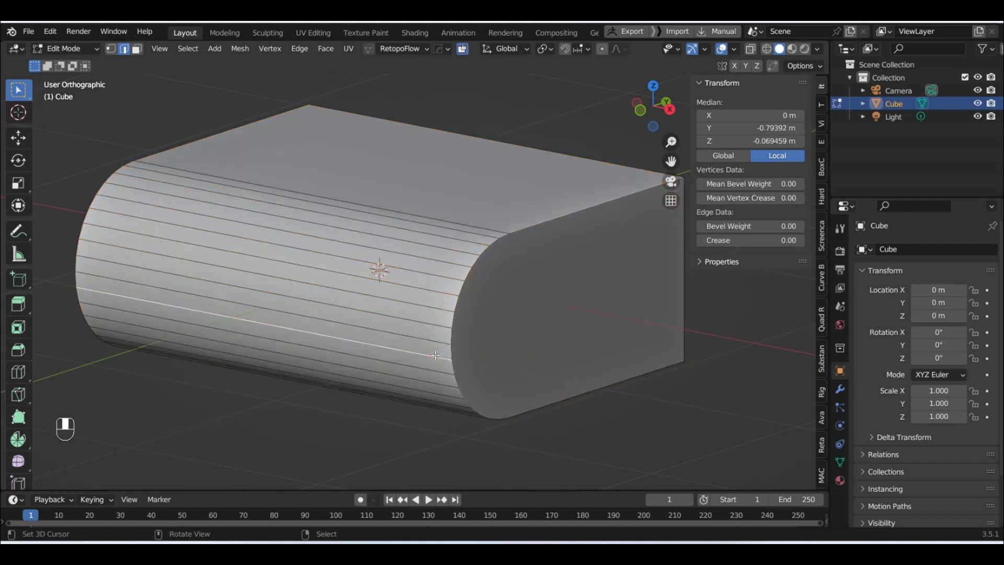
left_click(413, 339)
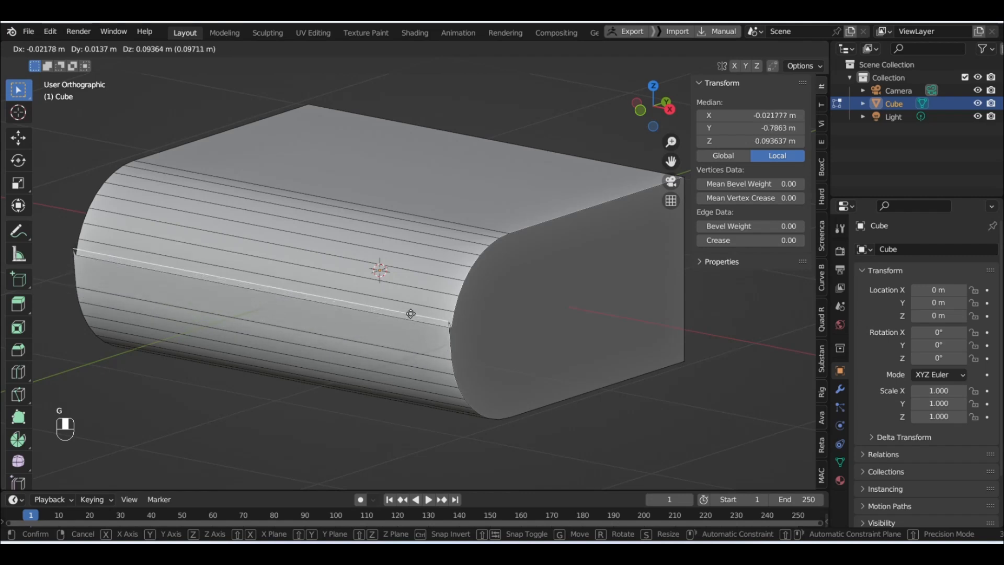
left_click(408, 335)
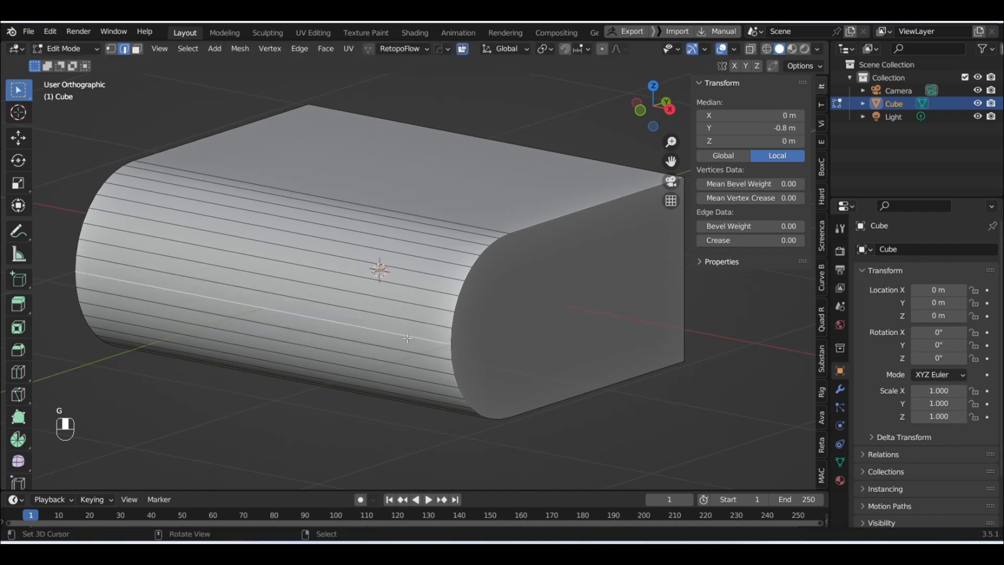
key("Tab")
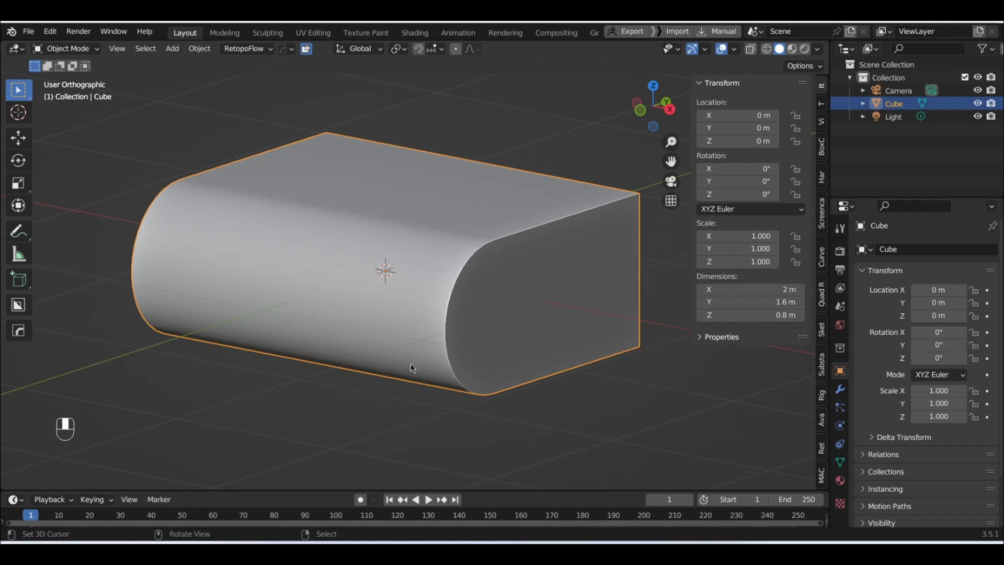
middle_click_drag(520, 243, 482, 251)
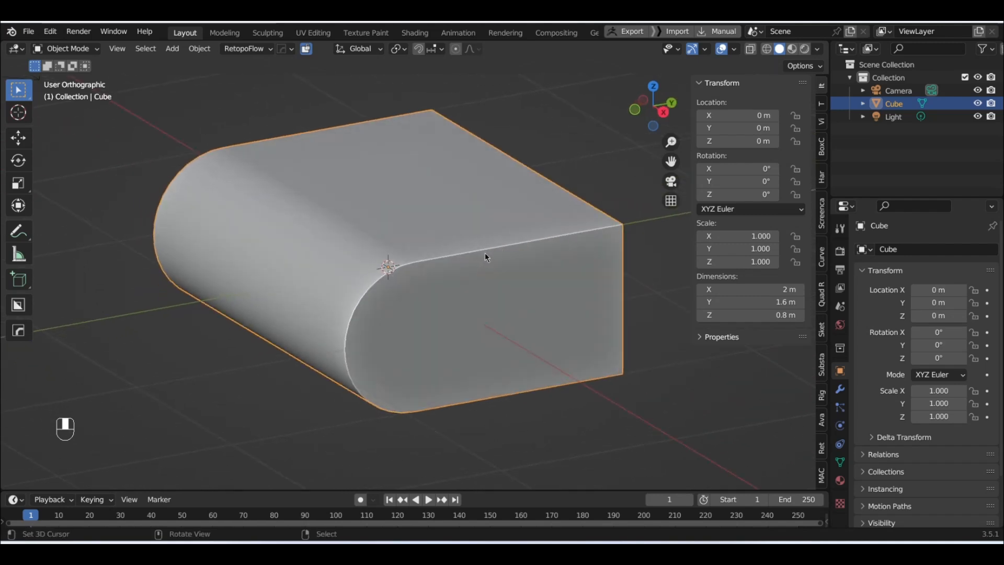
- Inset the block's two end faces and the flat face opposite the spine together by about 0.12 m, with Boundary enabled
key("Tab")
middle_click_drag(486, 253, 460, 256)
left_click(138, 50)
left_click(489, 265)
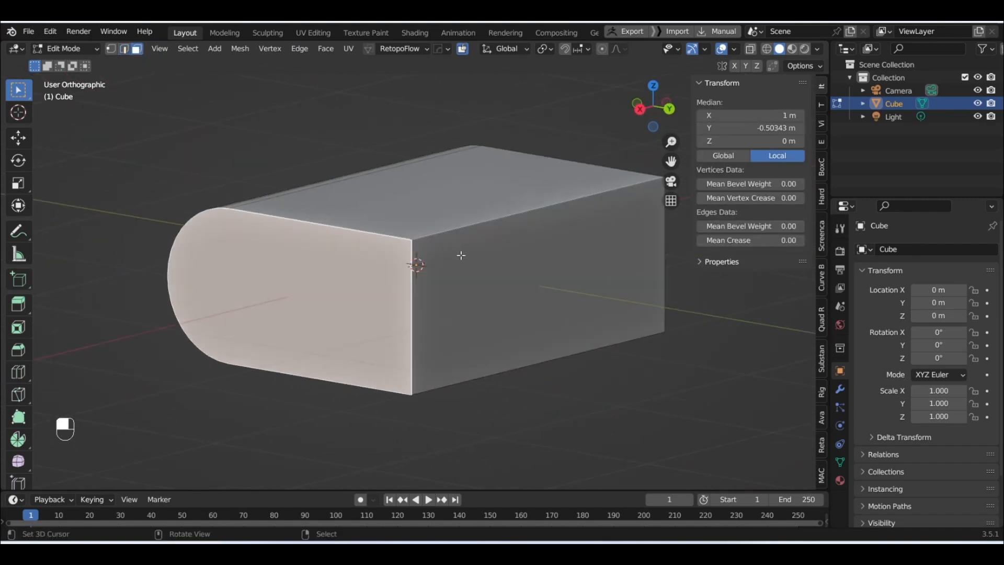
left_click(511, 246, "shift")
middle_click_drag(560, 246, 424, 248)
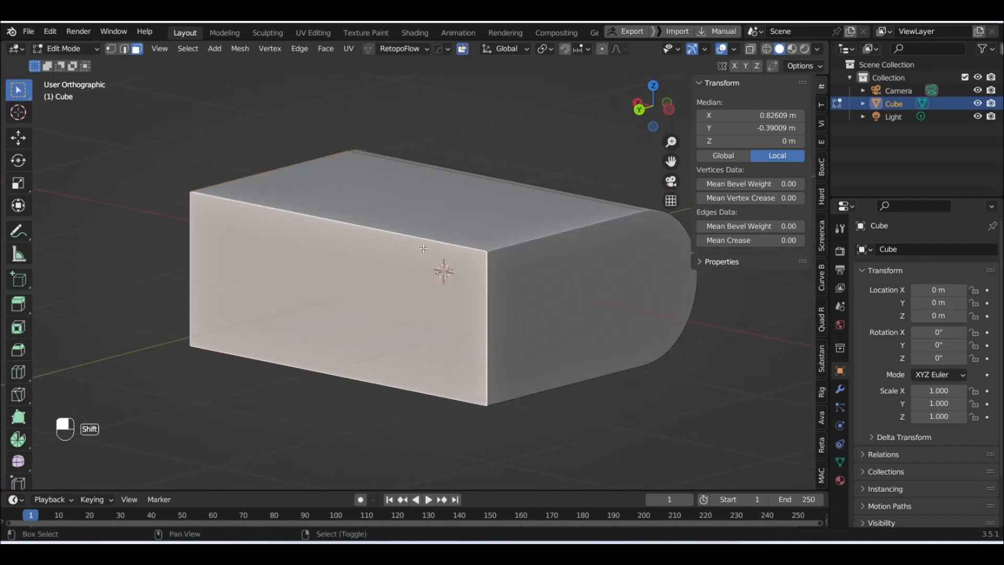
left_click(529, 281, "shift")
middle_click_drag(528, 280, 489, 230)
scroll(504, 219, "up", 2)
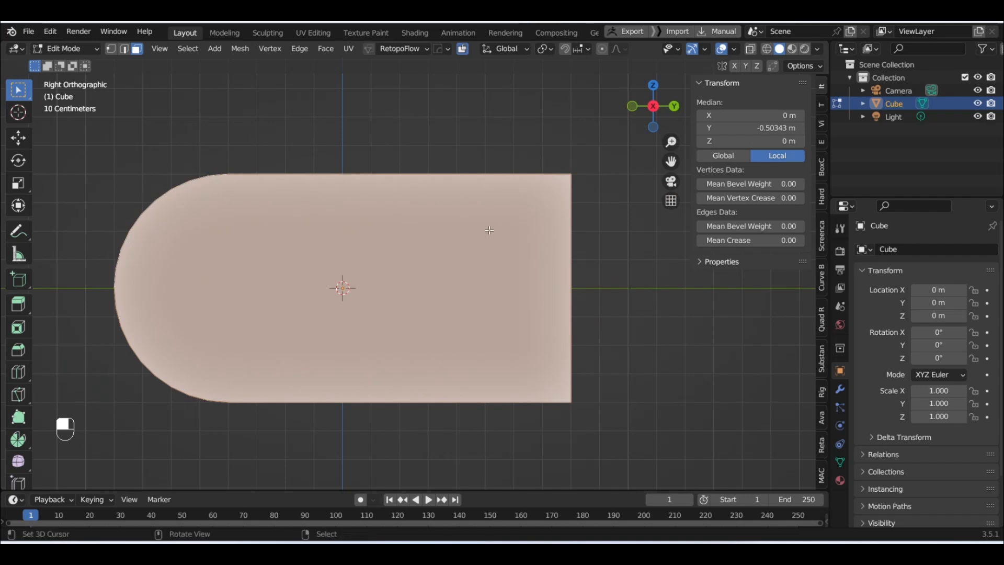
key("i")
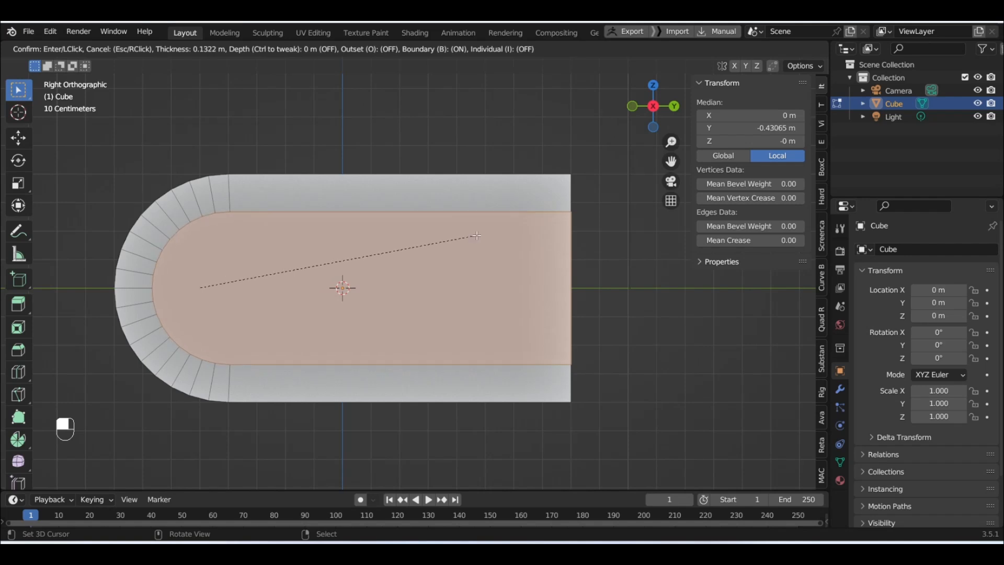
left_click(479, 235)
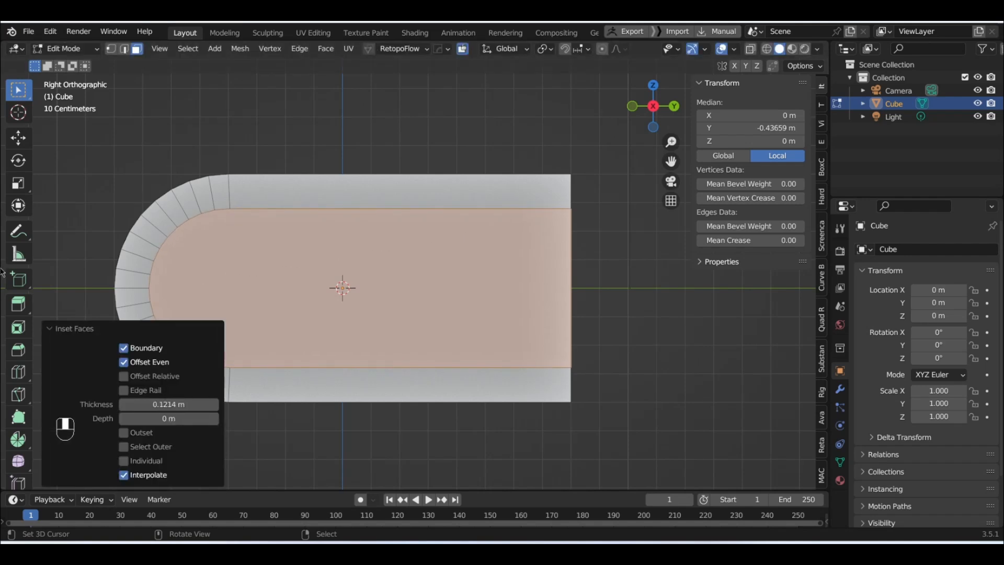
- Inset the same three faces again by about 0.01 m to add a thin border inside the cover
middle_click_drag(473, 246, 430, 269)
scroll(434, 265, "up", 2)
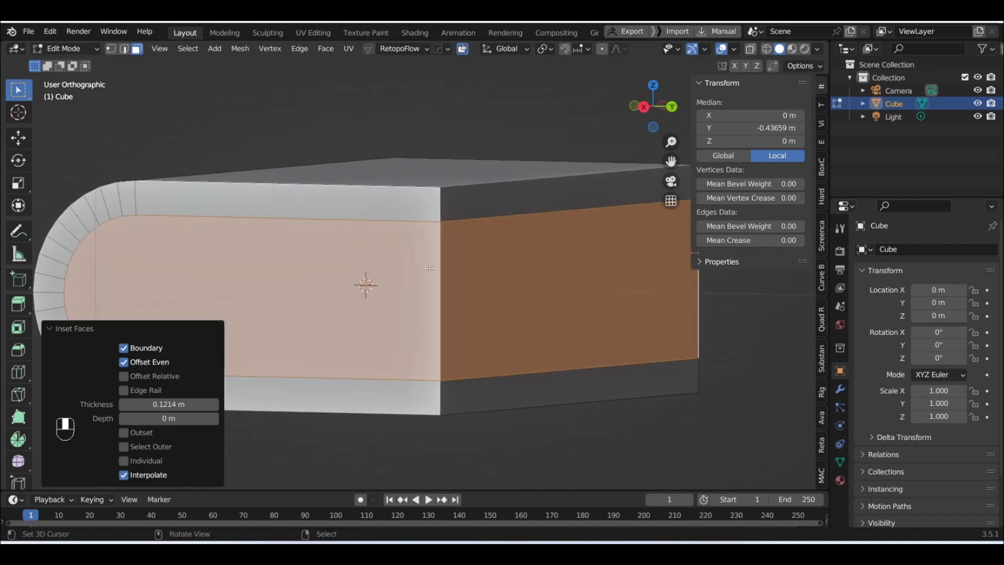
scroll(471, 251, "up", 3)
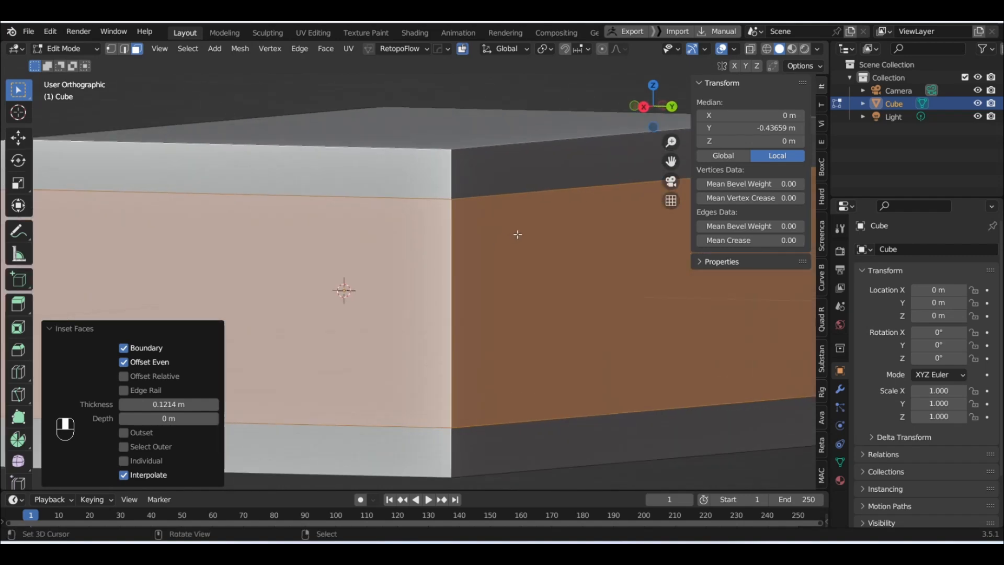
key("i")
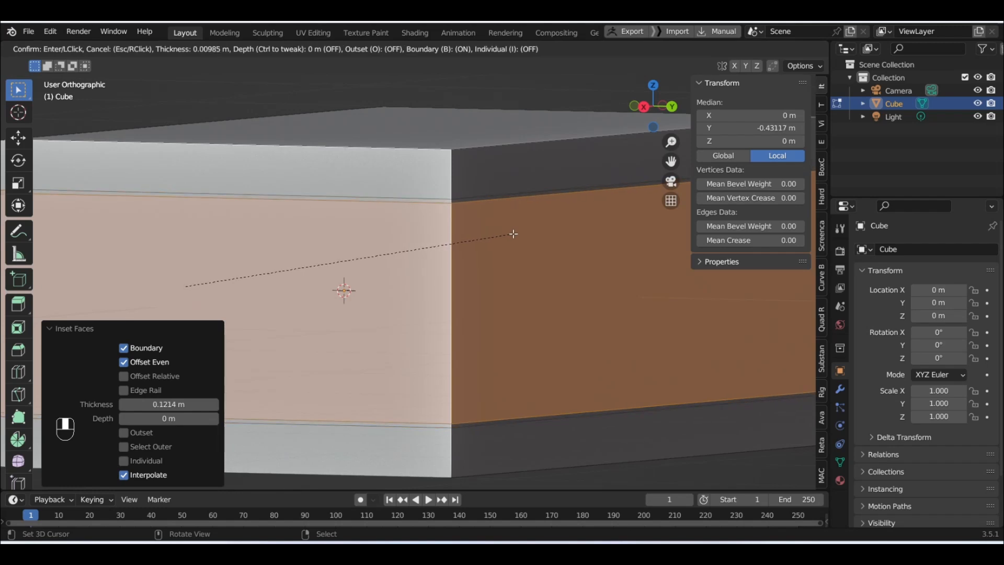
left_click(515, 232)
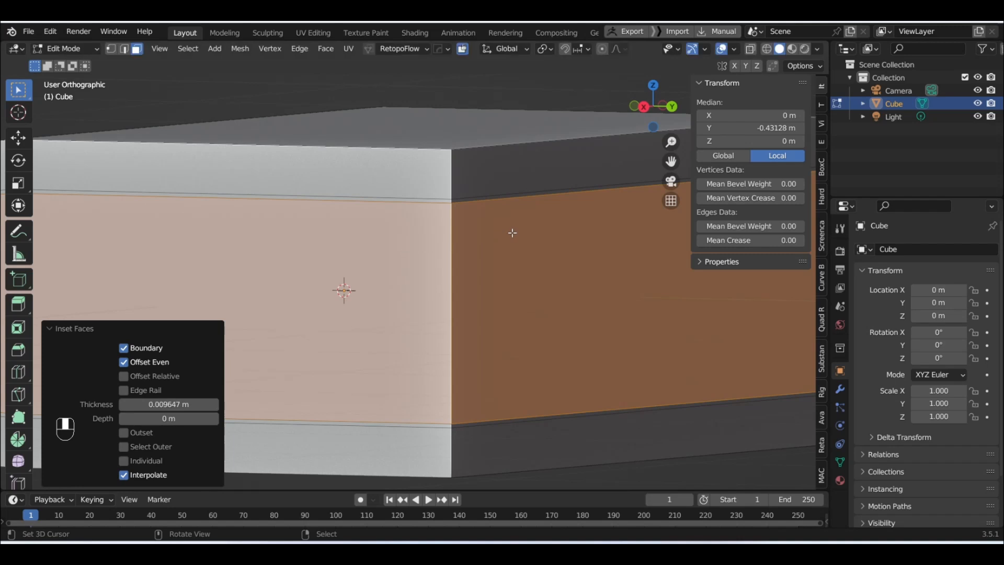
- Scale the inset faces to about 0.88 along X in the back view, recessing the page block's two ends
scroll(454, 280, "down", 4)
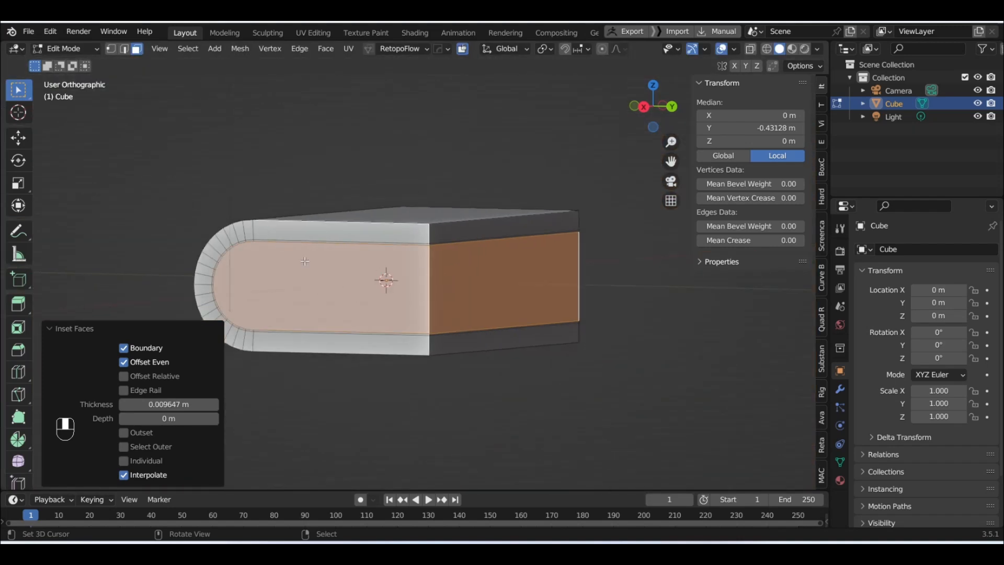
right_click(330, 292)
middle_click_drag(484, 281, 304, 276)
right_click(457, 277, "shift")
mouse_move(457, 278)
middle_mouse_down()
mouse_move(437, 278)
mouse_move(470, 272)
middle_mouse_up()
scroll(460, 270, "up", 1)
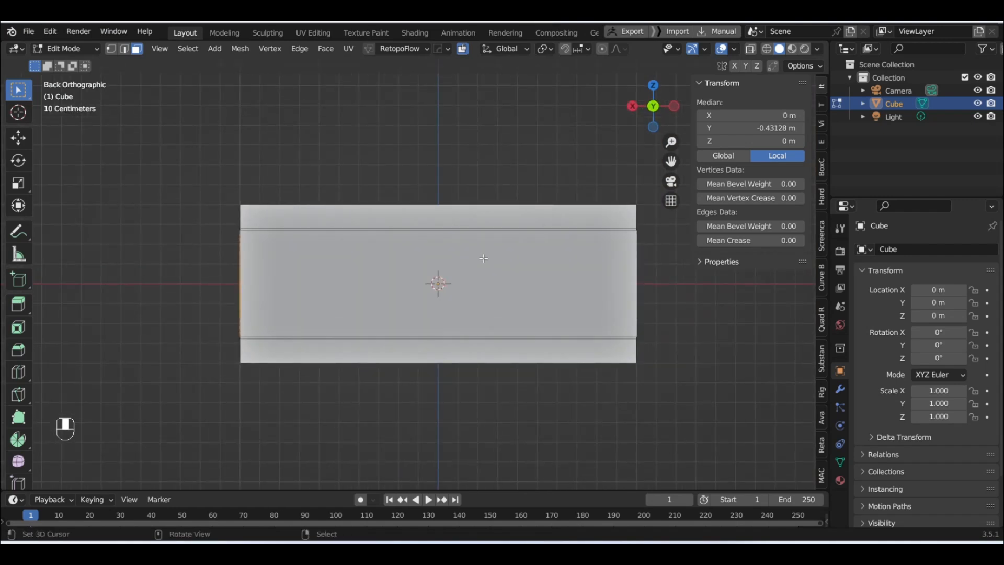
key("s")
key("x")
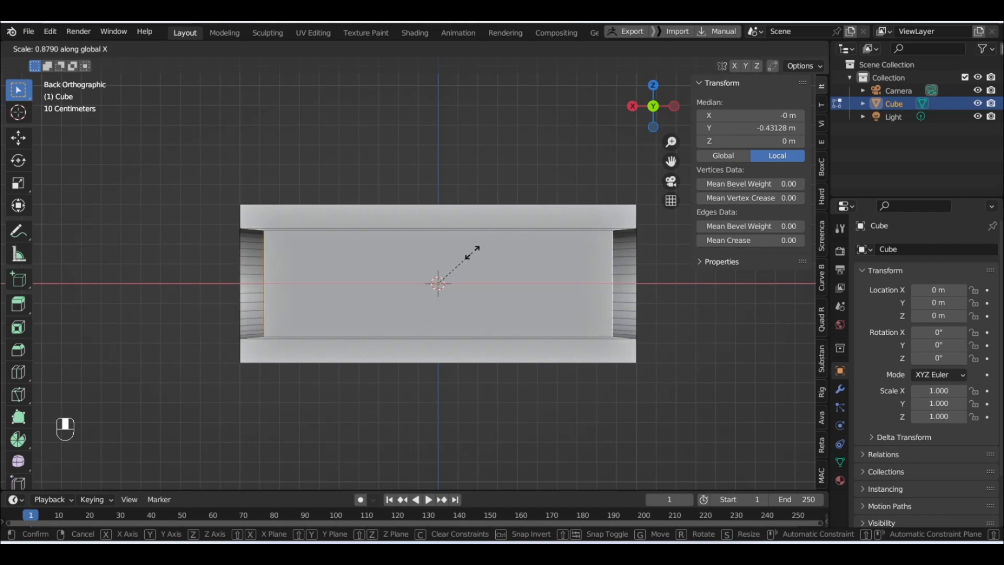
left_click(473, 253)
- Move the page face opposite the spine inward by about 0.10 m along Y, working in the right view
middle_click_drag(374, 261, 536, 259)
left_click(463, 258)
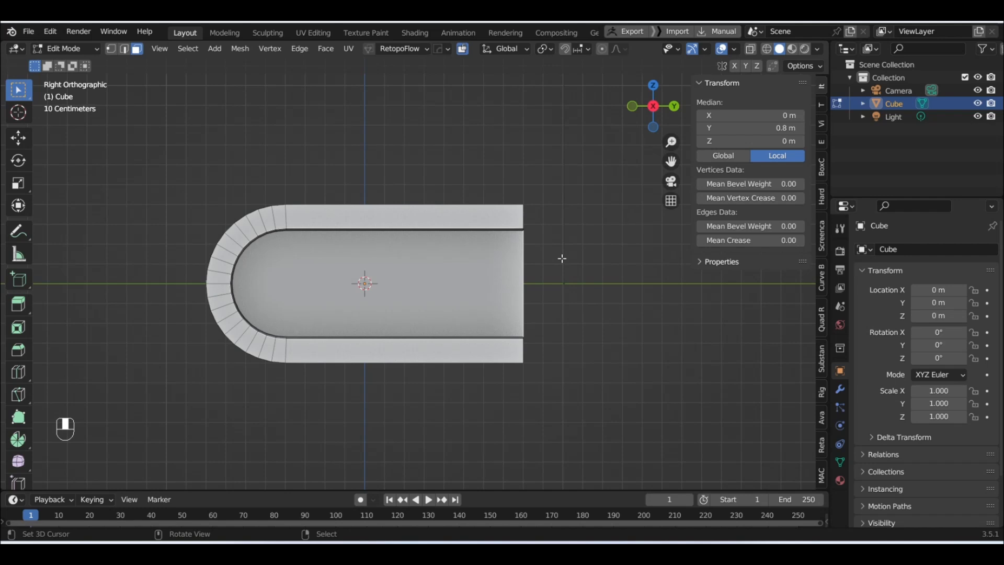
key("g")
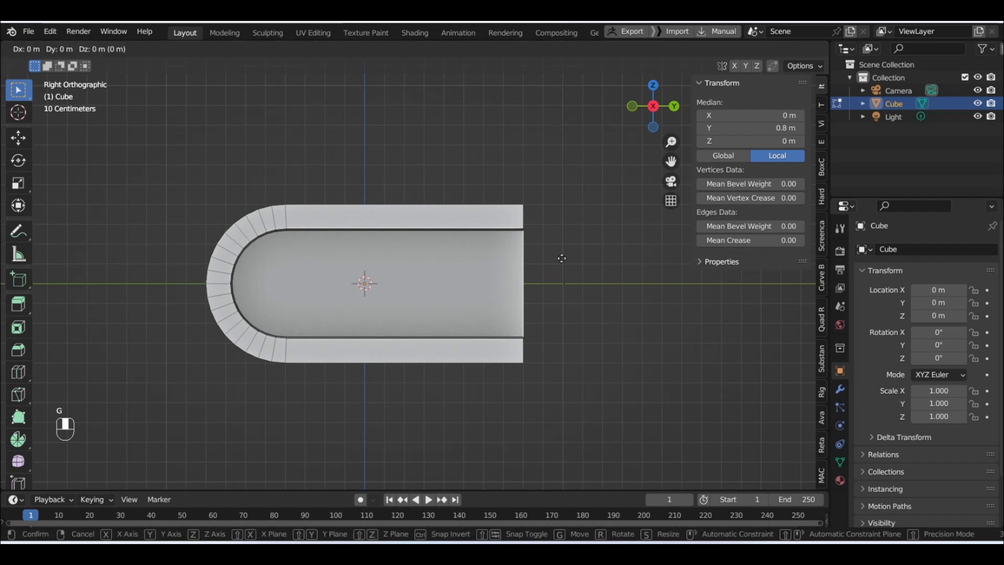
key("y")
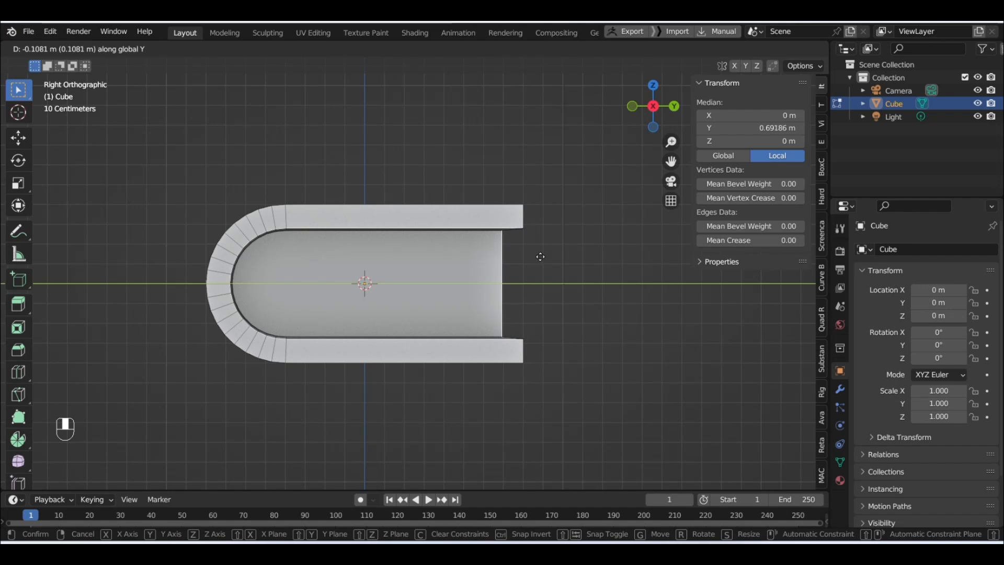
left_click(541, 257)
middle_click_drag(418, 247, 397, 278)
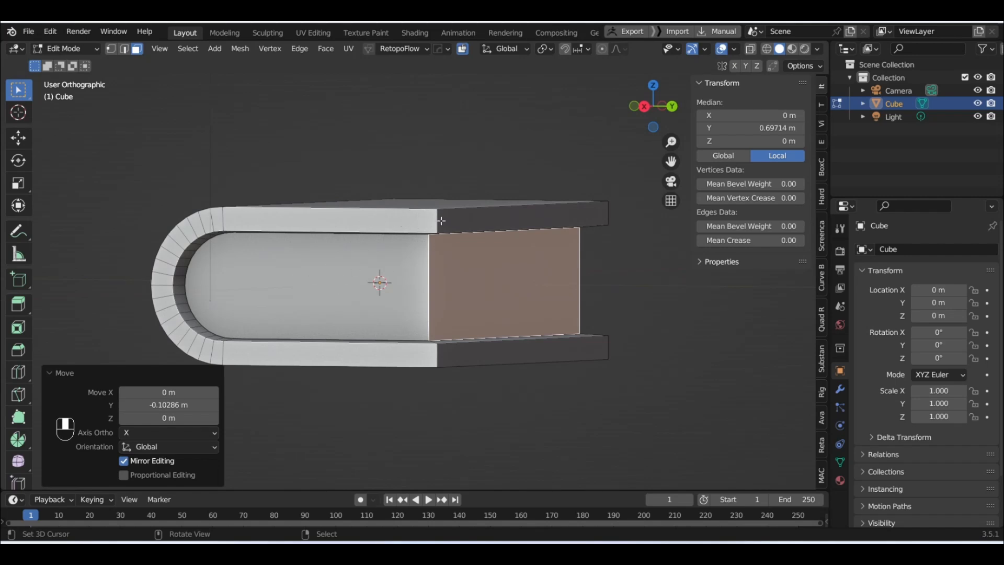
- Select all the curved outer faces of the spine, from one cover edge around to the other
middle_click_drag(287, 327, 304, 248)
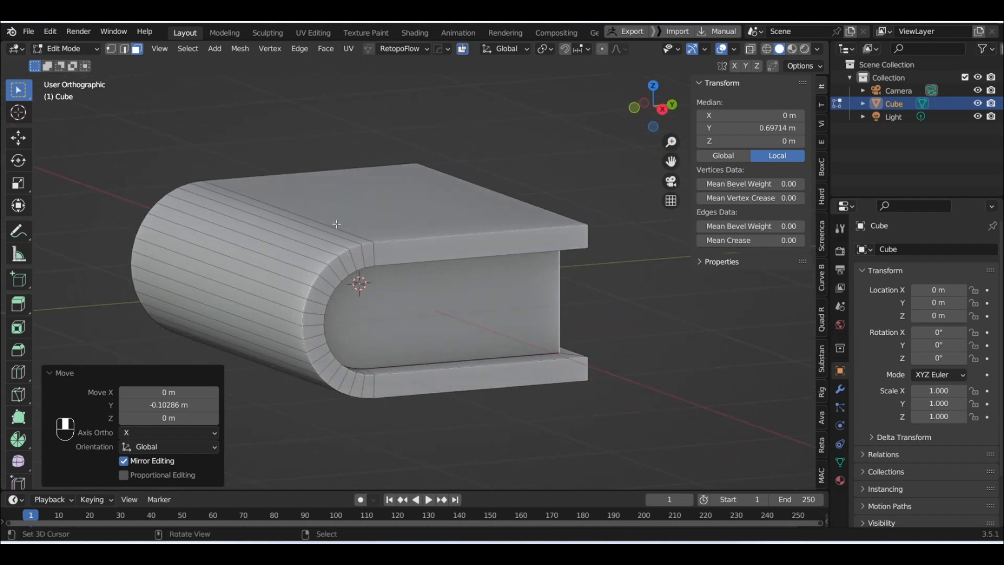
mouse_move(357, 221)
middle_mouse_down()
mouse_move(312, 251)
mouse_move(376, 222)
middle_mouse_up()
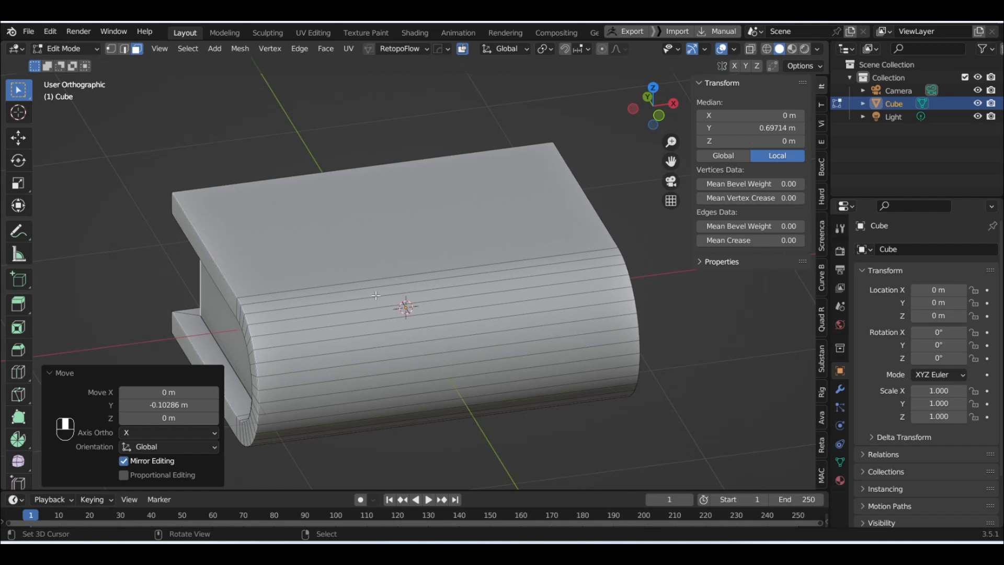
middle_click_drag(371, 286, 374, 261)
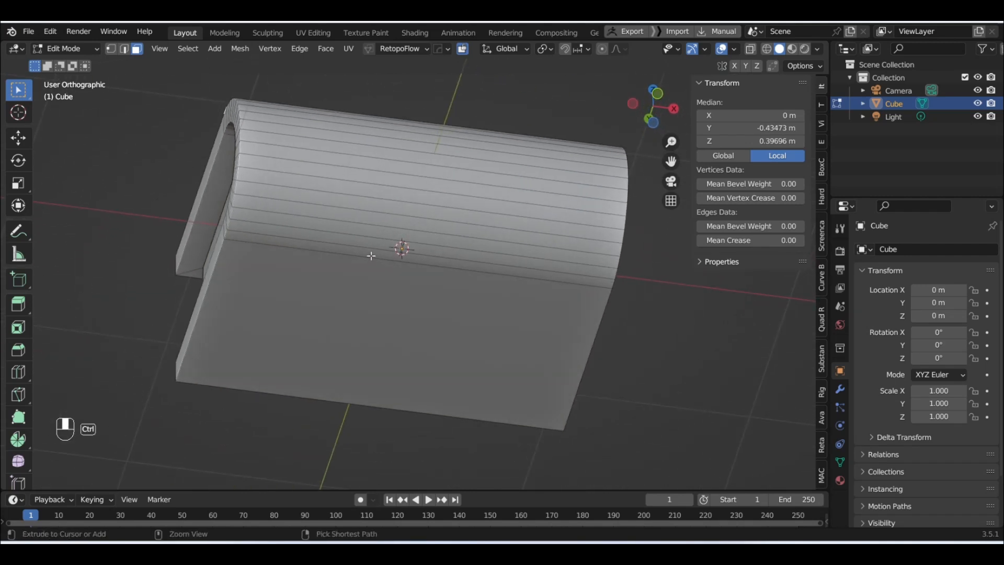
left_click(370, 254, "ctrl")
middle_click_drag(371, 254, 468, 292)
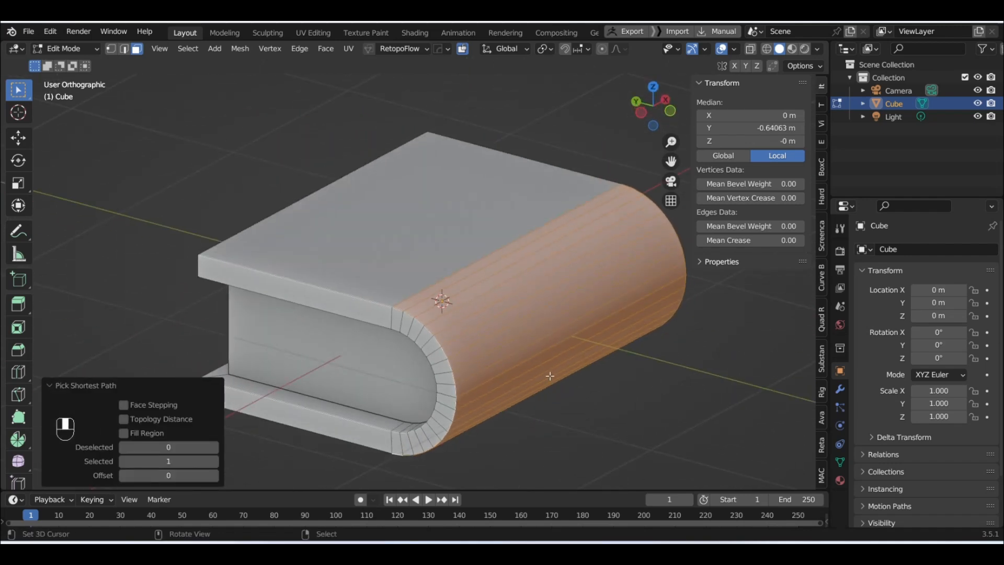
- Duplicate the selected spine faces in place, separate the copy into its own object and return to Object Mode
key("shift+d")
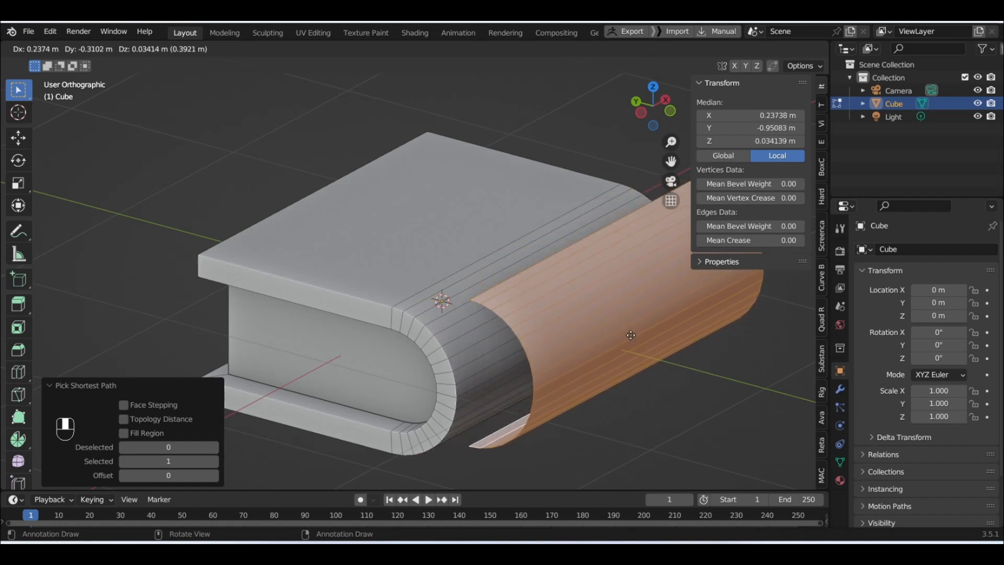
right_click(630, 335)
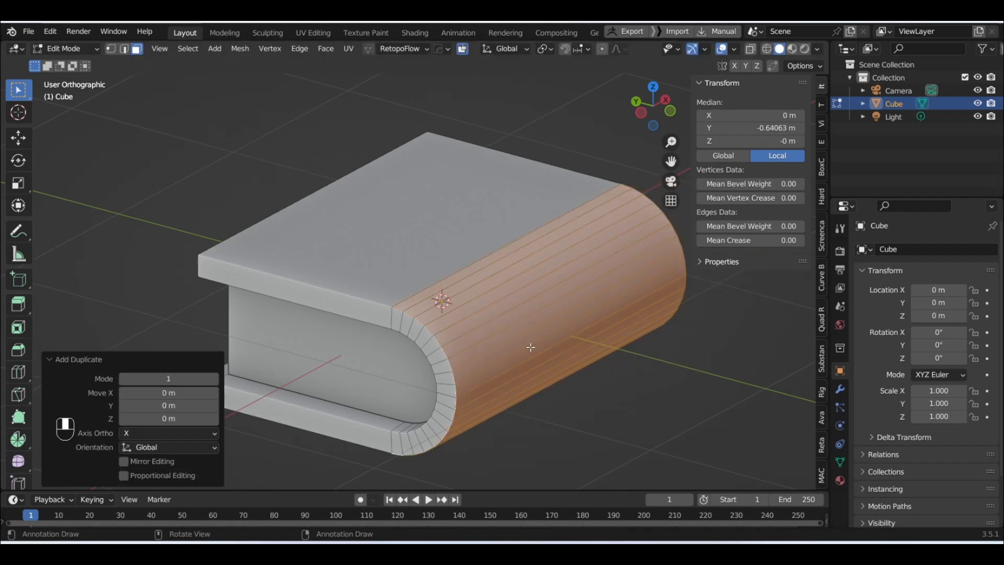
key("p")
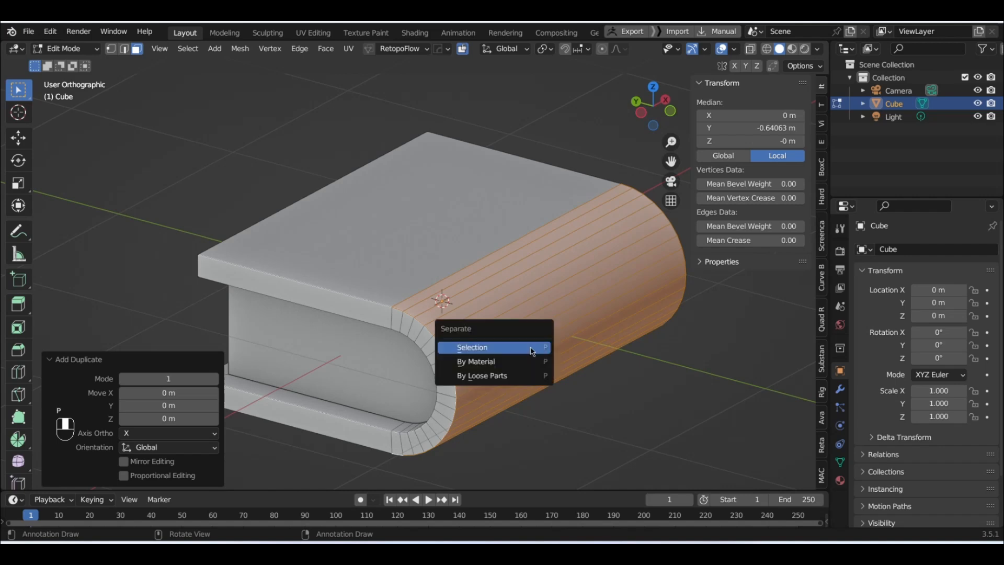
left_click(532, 351)
key("Tab")
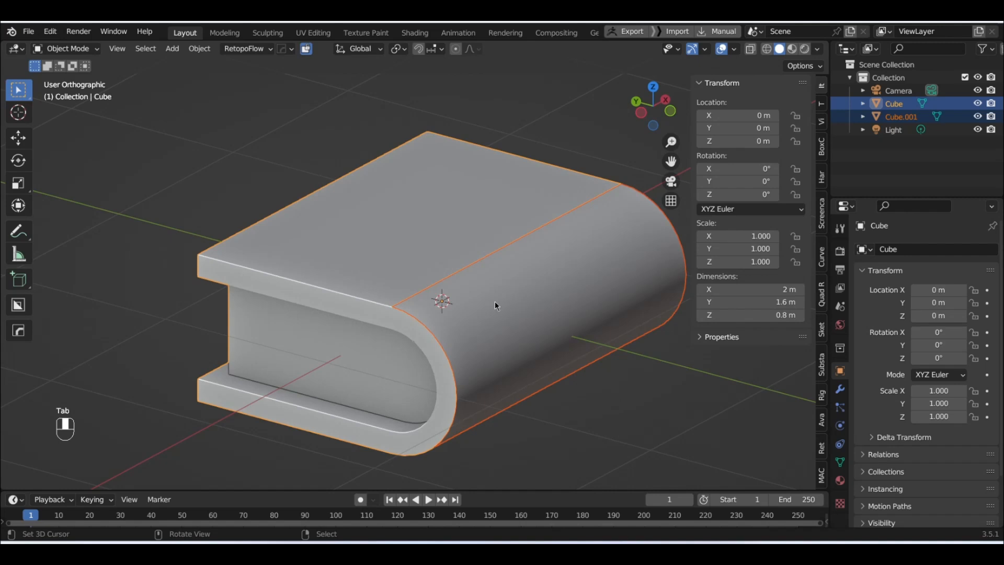
- Check that the book and the spine strip are separate objects with cancelled trial moves, leaving the strip selected
left_click(379, 252)
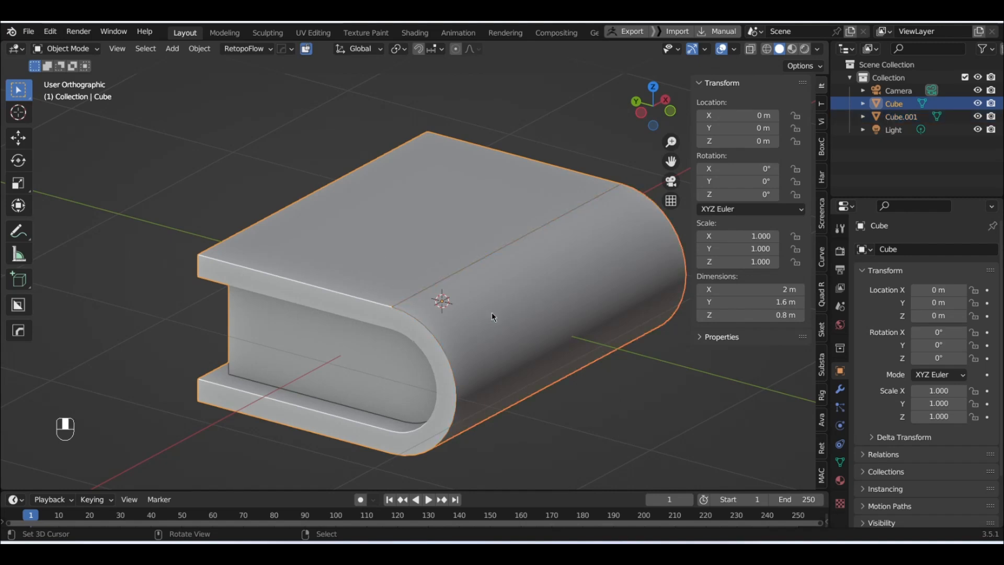
key("g")
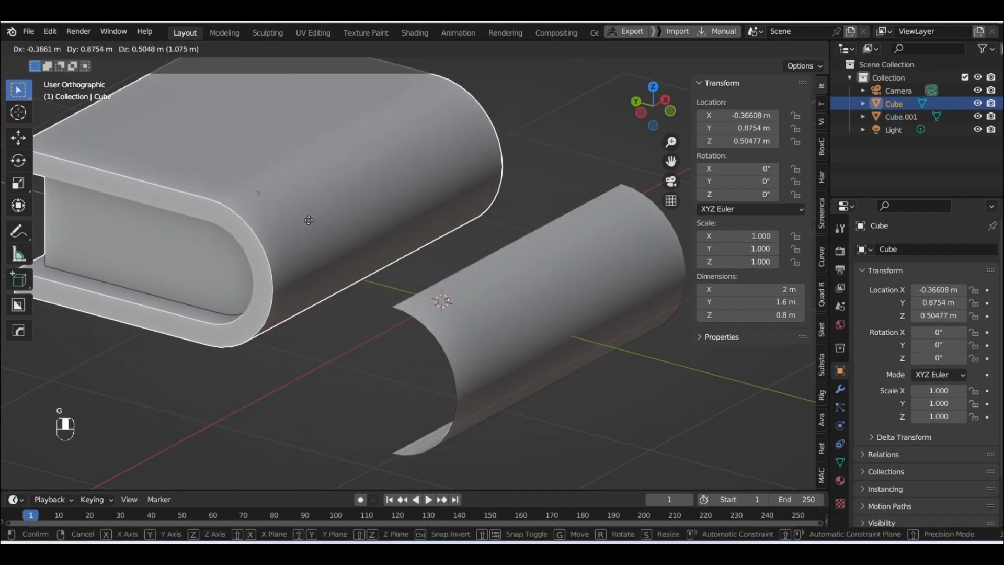
right_click(393, 260)
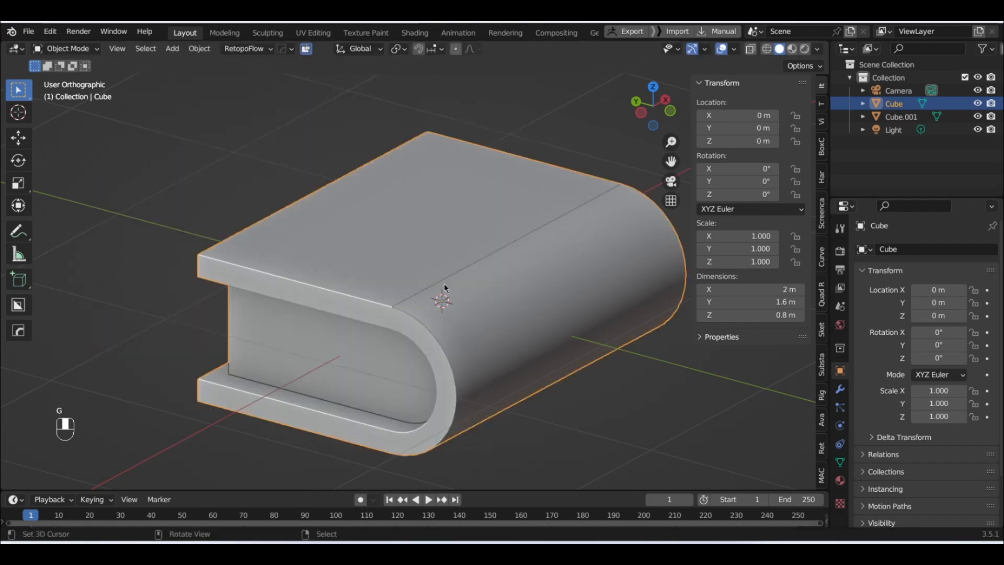
left_click(553, 330)
key("g")
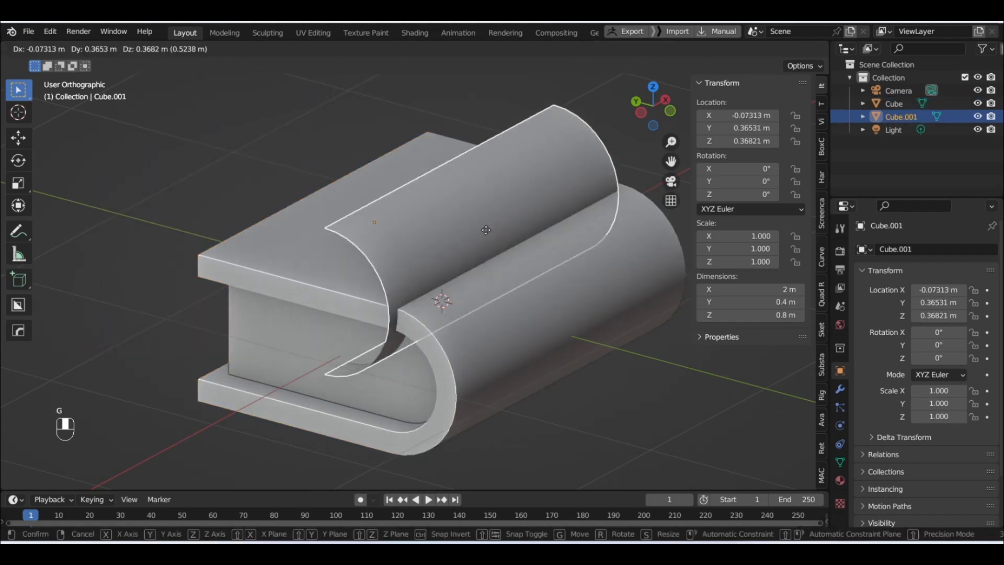
key("Escape")
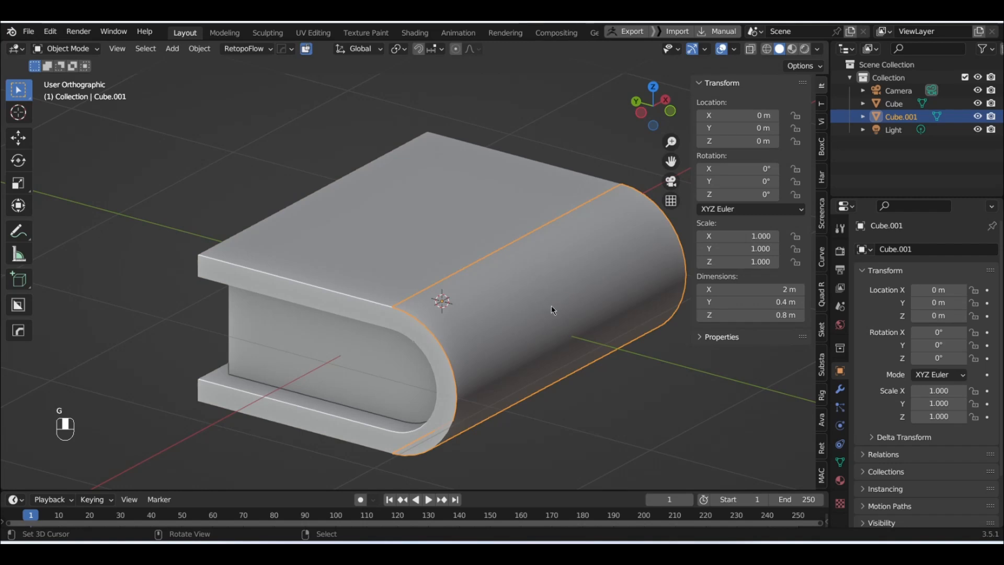
- Try a Solidify modifier on the spine strip with thicknesses of 0.08 m and -0.07 m, and remove the modifier
mouse_move(485, 297)
middle_mouse_down()
mouse_move(585, 306)
mouse_move(450, 290)
mouse_move(478, 286)
middle_mouse_up()
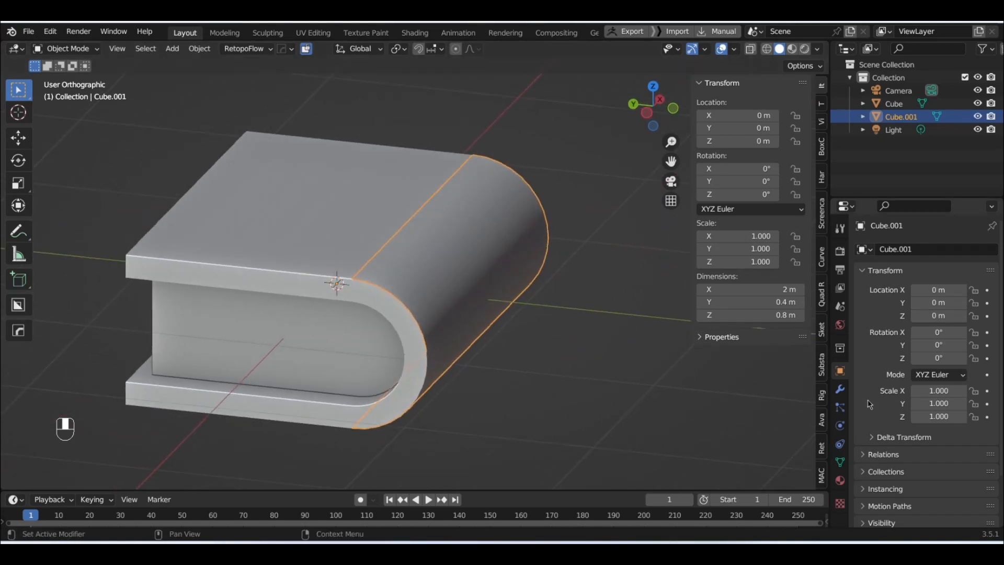
left_click(839, 389)
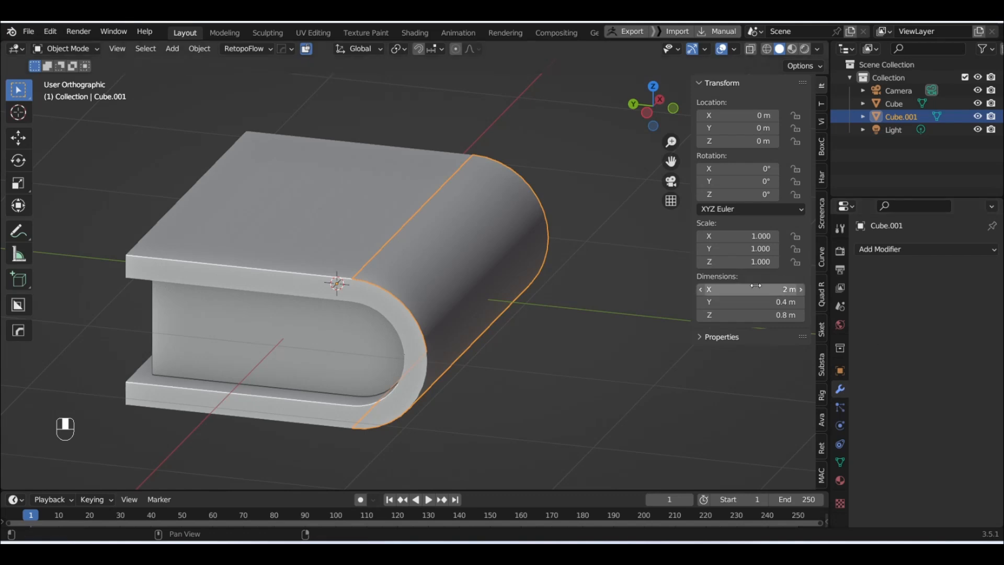
left_click(904, 250)
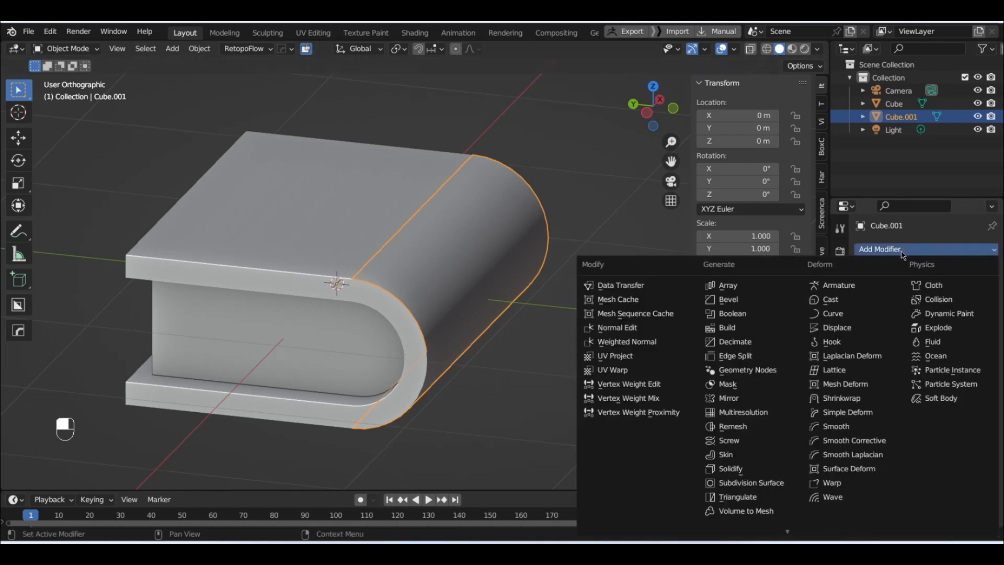
left_click(761, 467)
scroll(552, 349, "up", 2)
middle_click_drag(530, 342, 496, 371, "alt")
left_click_drag(936, 306, 957, 306)
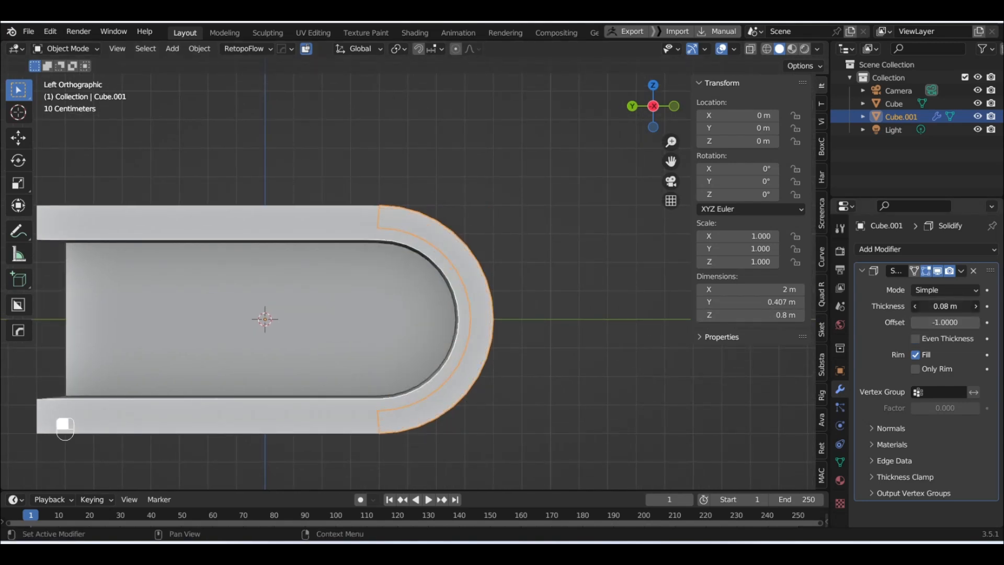
mouse_move(957, 306)
left_mouse_down()
mouse_move(930, 306)
mouse_move(940, 306)
left_mouse_up()
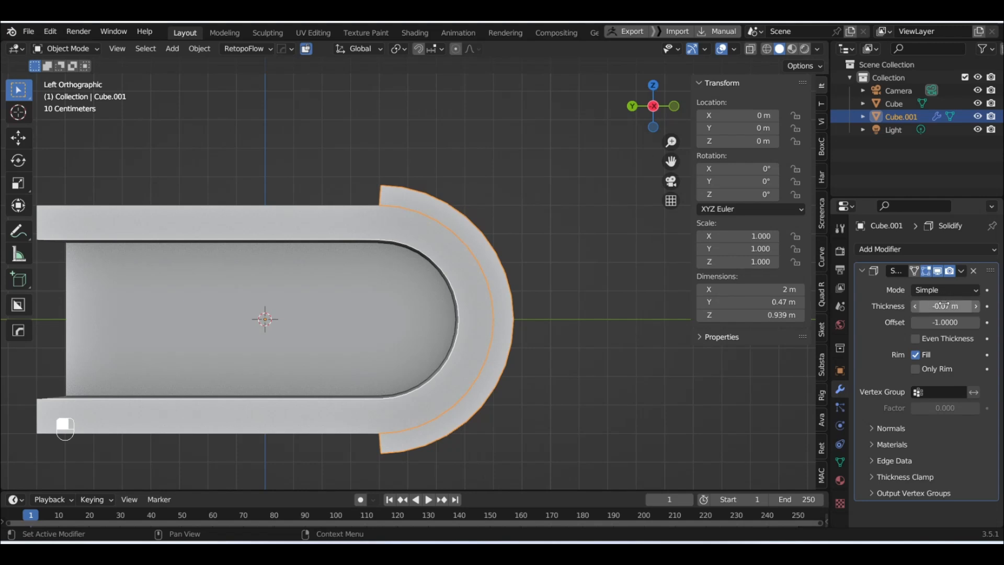
left_click(974, 273)
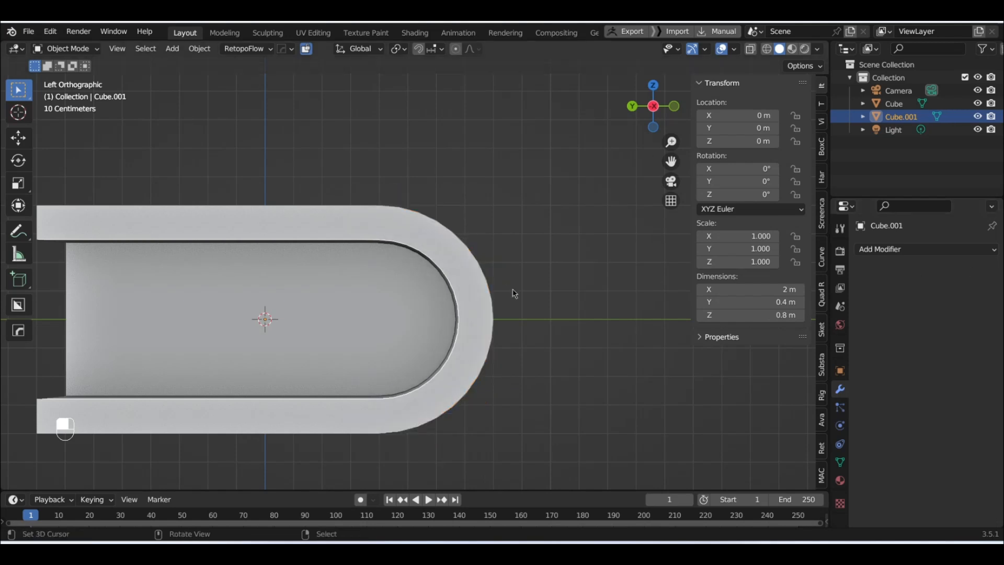
- Apply all transforms to the spine strip
middle_click_drag(508, 285, 499, 309)
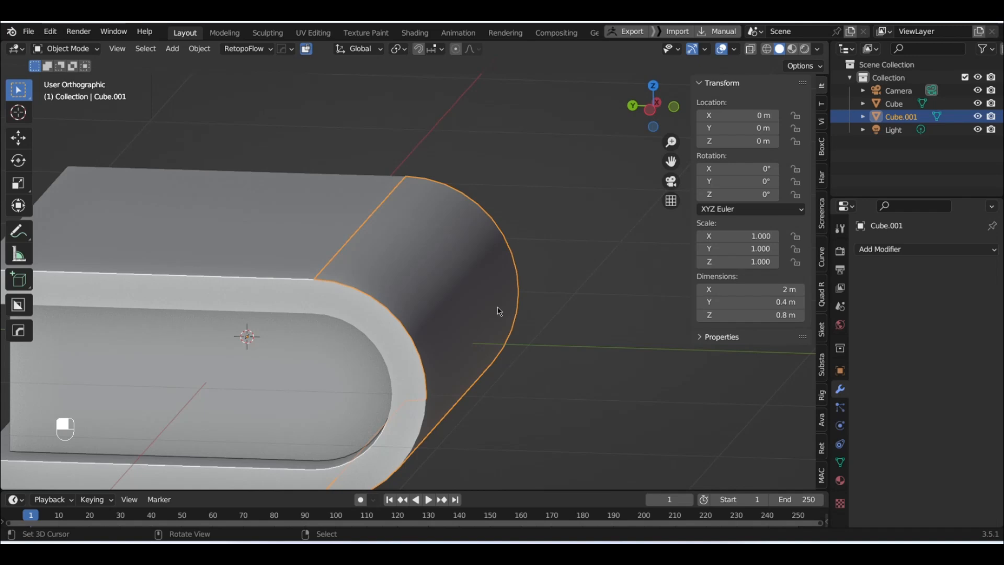
key("ctrl+a")
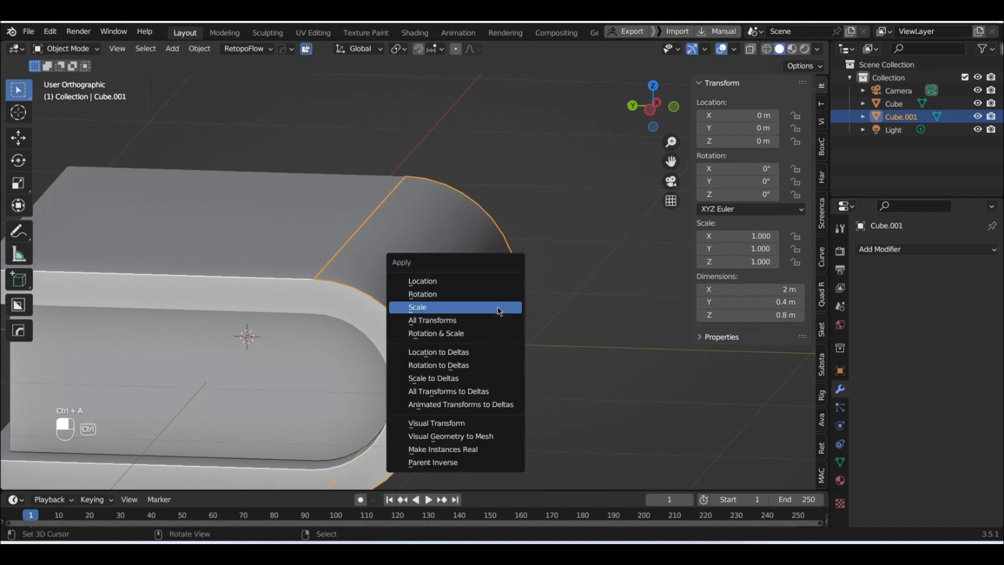
left_click(451, 321)
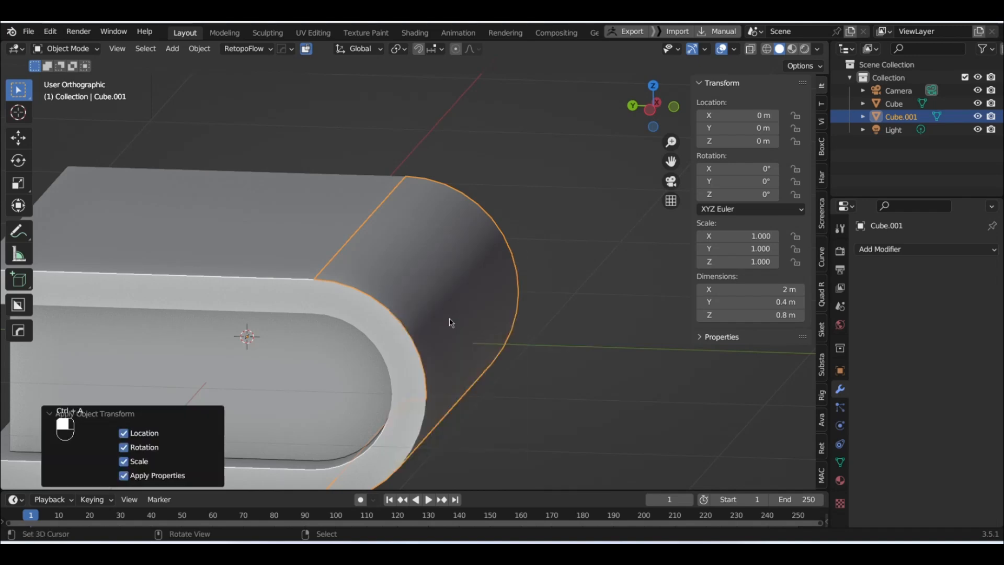
- Add a Solidify modifier to the spine strip with a thickness of -0.07 m so it thickens outward
left_click(934, 250)
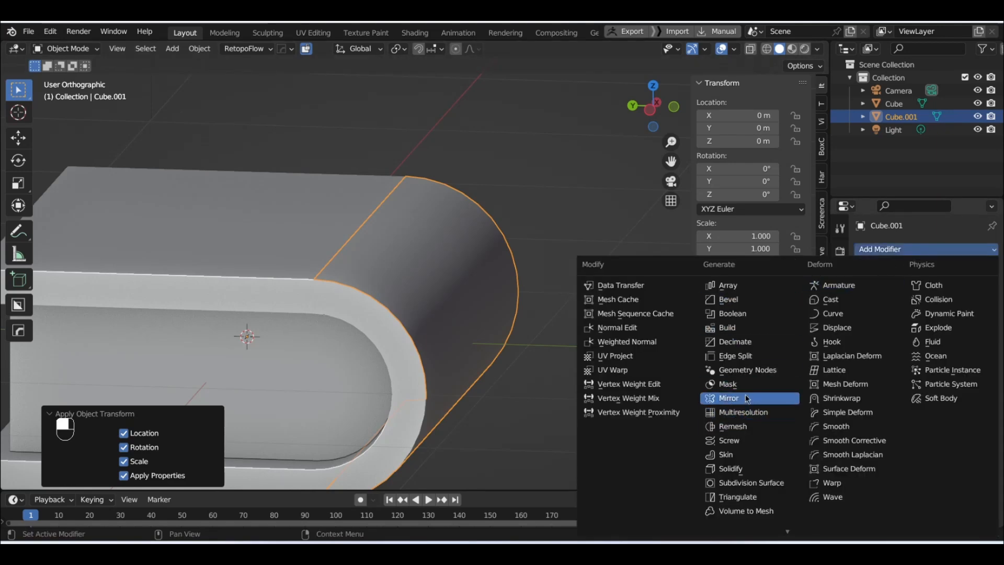
left_click(745, 468)
left_click_drag(949, 306, 931, 305)
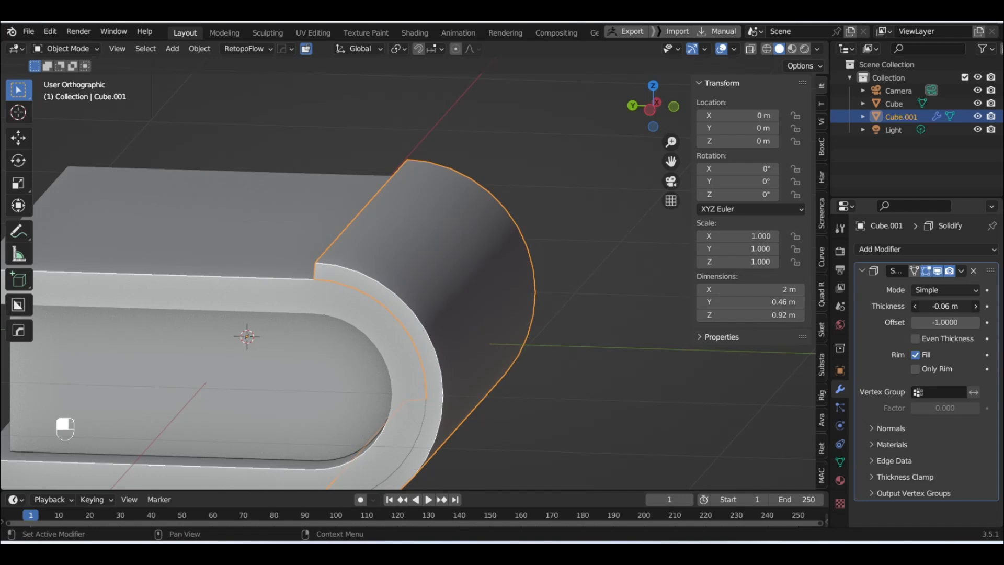
left_click_drag(931, 306, 926, 306)
- Scale the spine strip to about 0.22 along X in the top view, making a narrow band across the spine
middle_click_drag(554, 314, 510, 333)
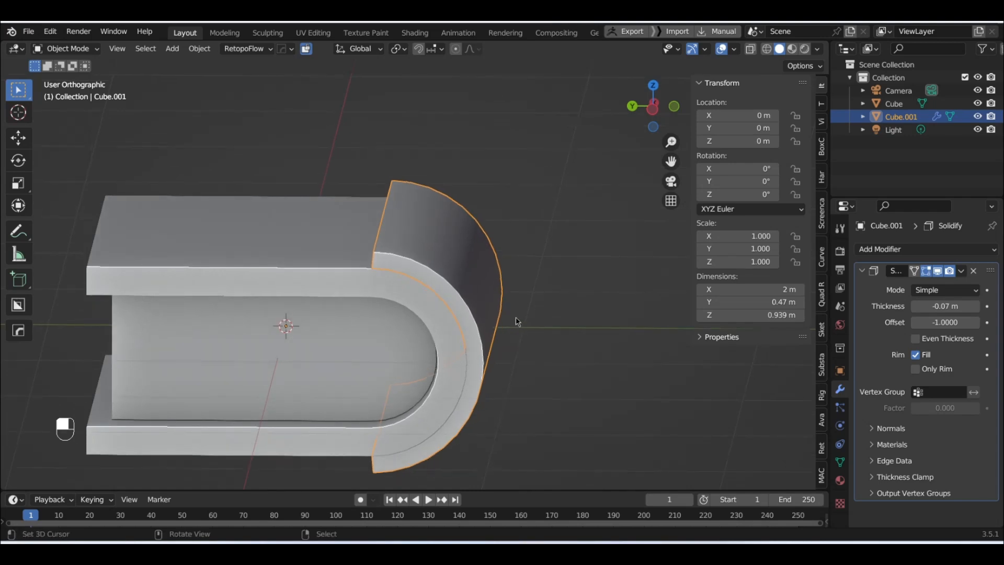
middle_click_drag(365, 281, 468, 265)
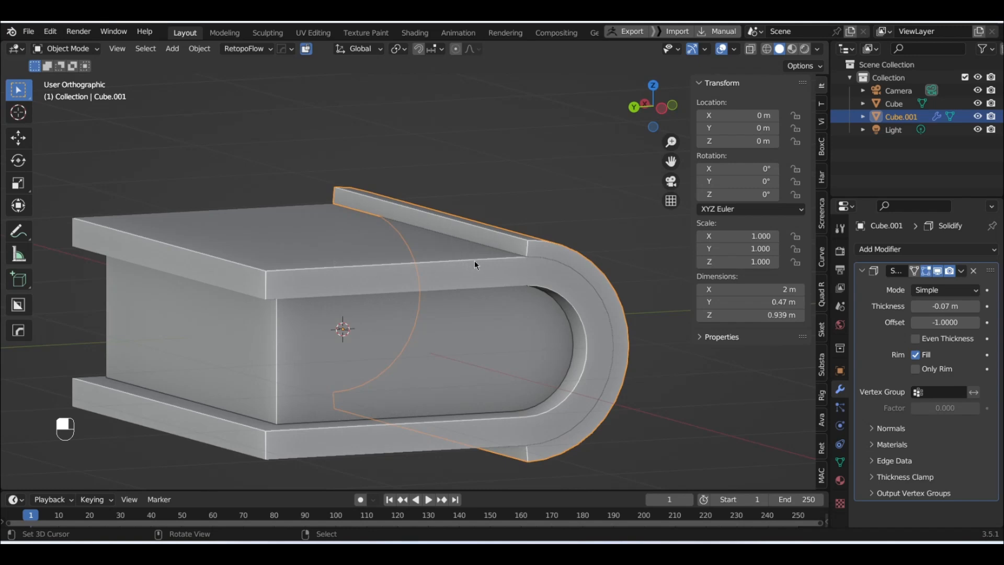
middle_click_drag(549, 288, 525, 284)
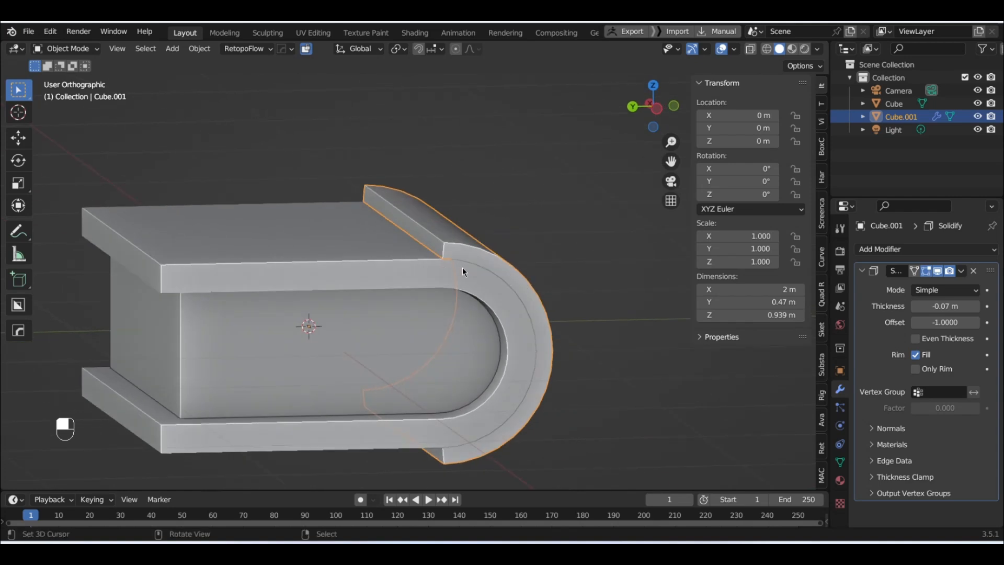
middle_click_drag(452, 253, 187, 253)
middle_click_drag(554, 237, 393, 189)
middle_click_drag(435, 214, 668, 244)
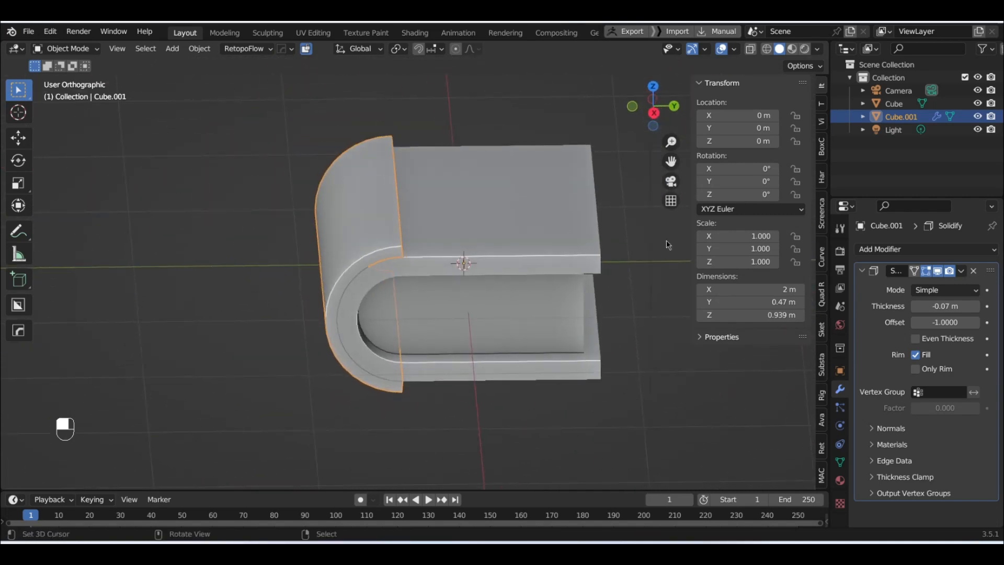
middle_click_drag(462, 274, 507, 309, "alt")
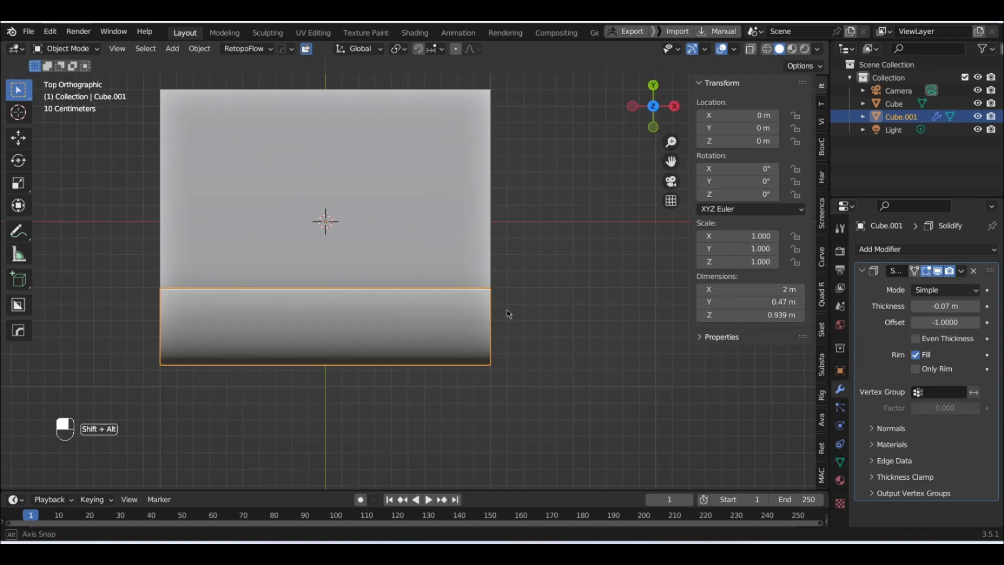
key("s")
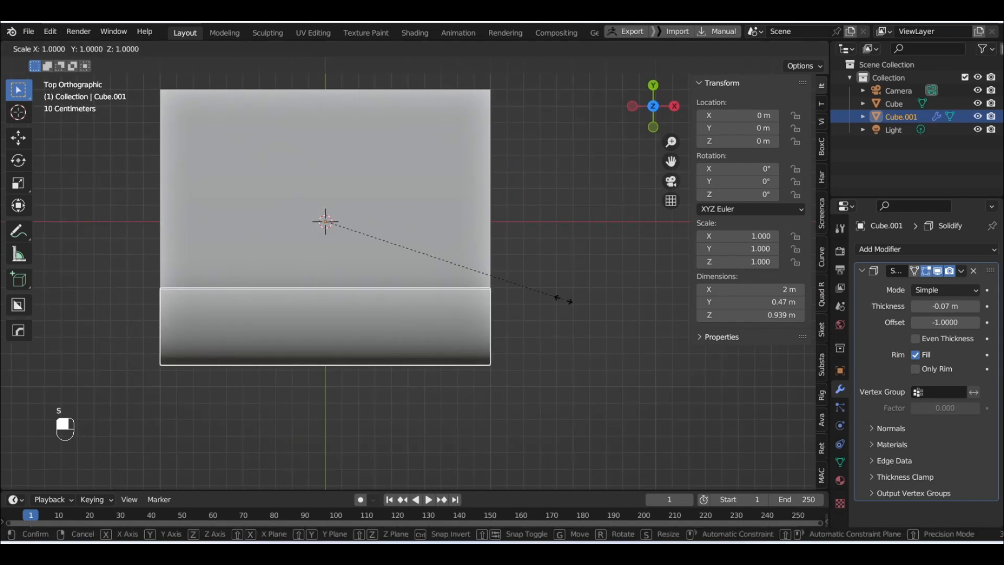
key("x")
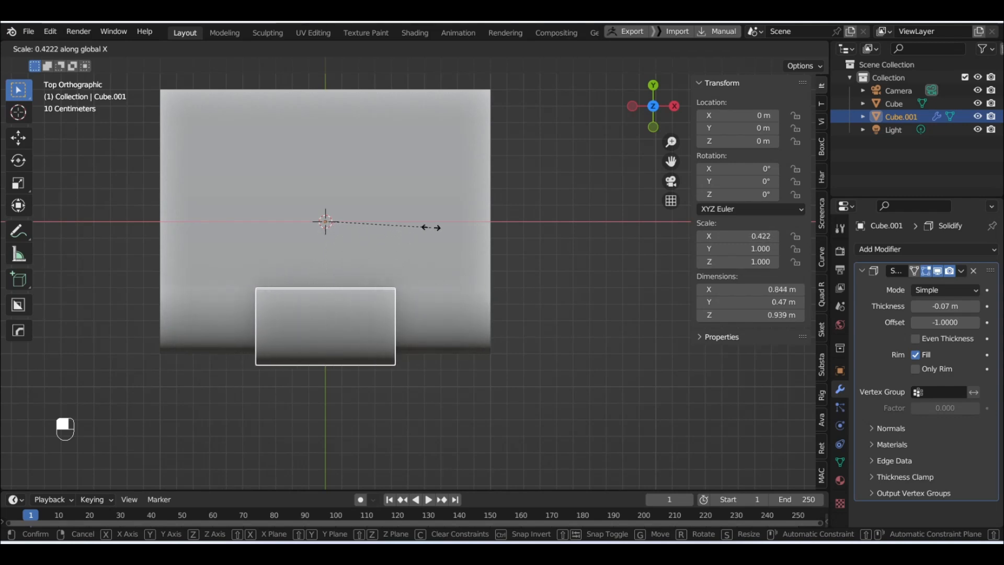
left_click(381, 216)
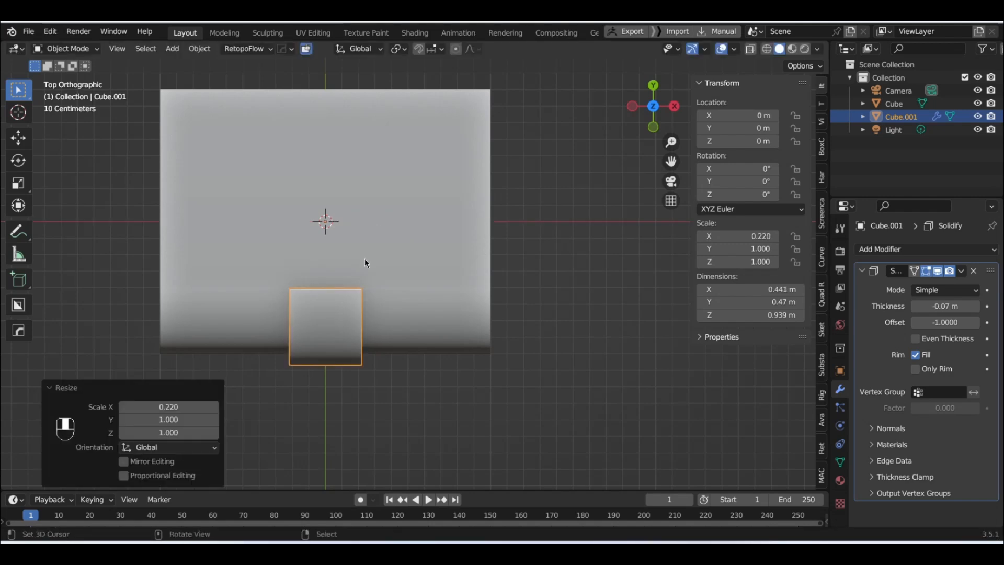
- Apply the Solidify modifier on the narrow band around the spine
middle_click_drag(434, 283, 370, 160)
scroll(441, 223, "up", 3)
middle_click_drag(442, 223, 407, 187)
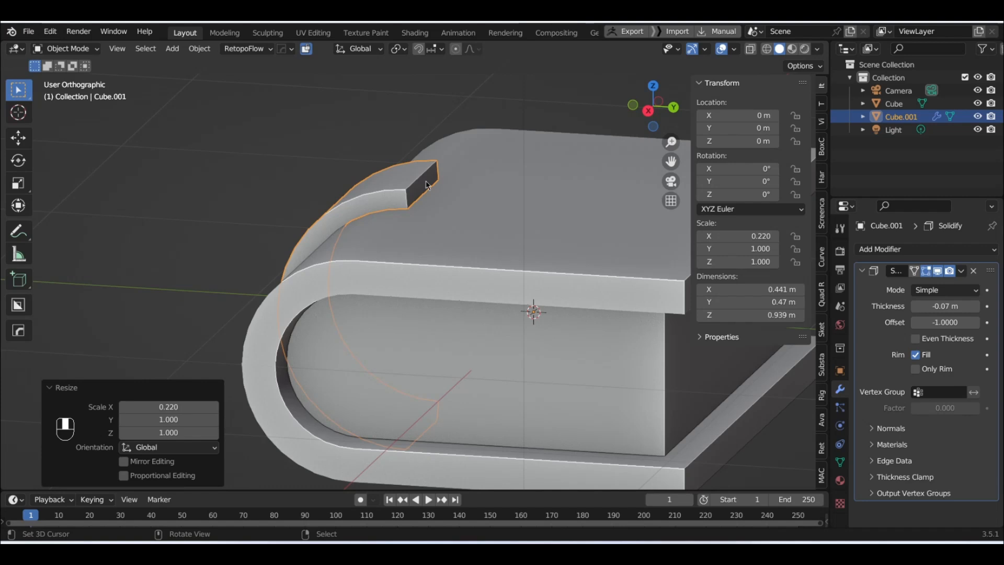
middle_click_drag(460, 197, 426, 171)
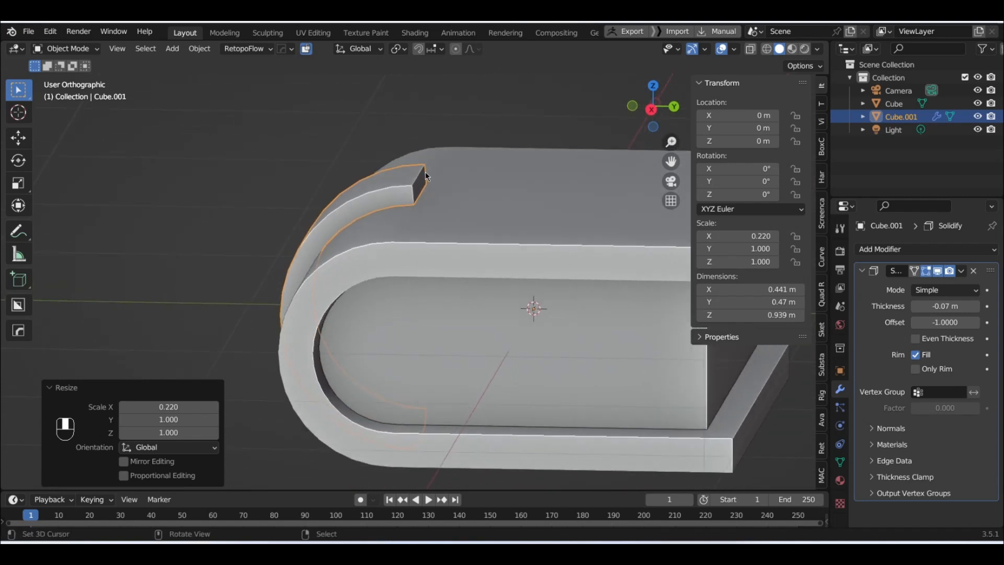
key("KP_3")
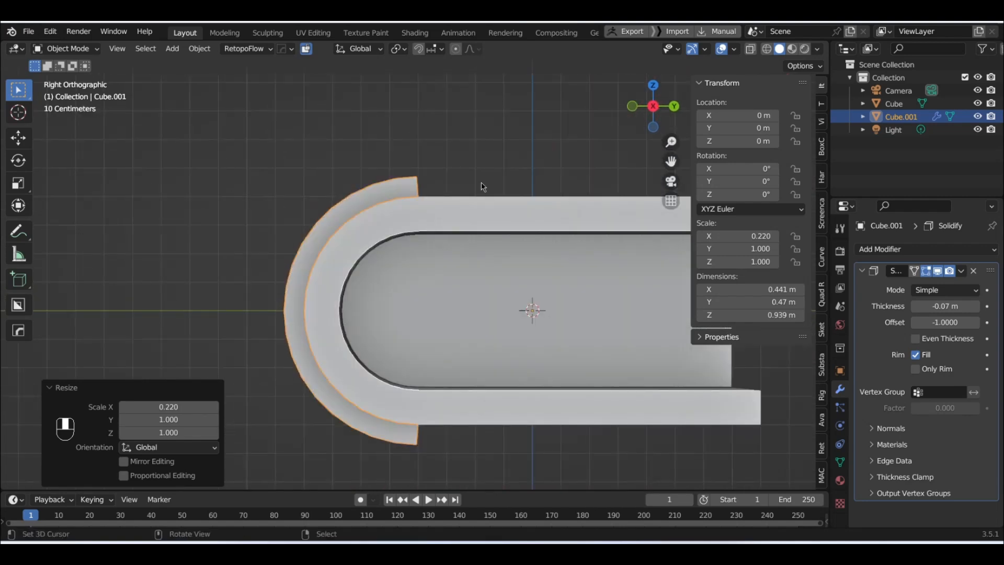
left_click(959, 275)
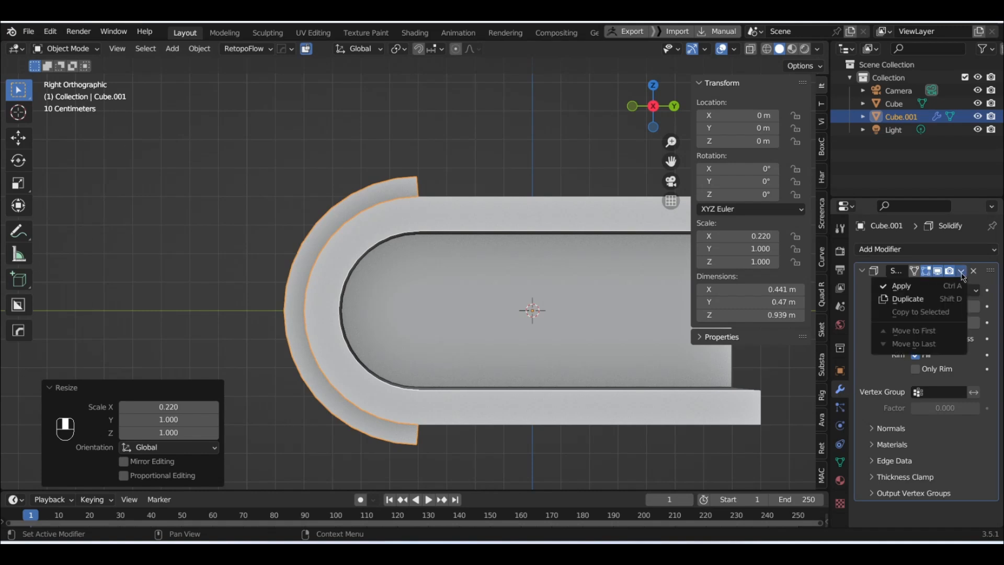
left_click(949, 288)
- Extrude the band's upper end face about 0.205 m along its normal over the front cover
middle_click_drag(554, 282, 434, 187)
key("Tab")
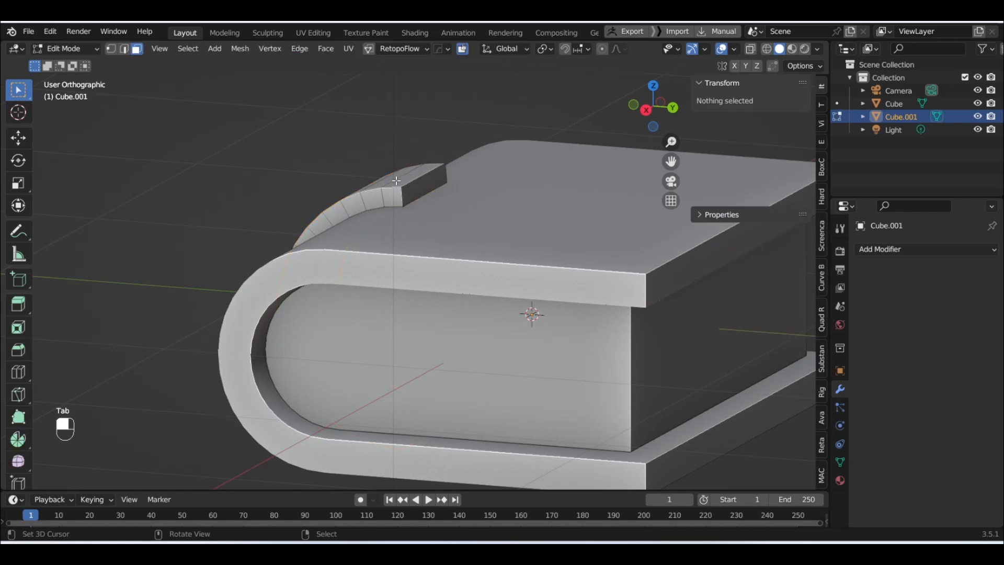
left_click(422, 182)
middle_click_drag(423, 183, 493, 178)
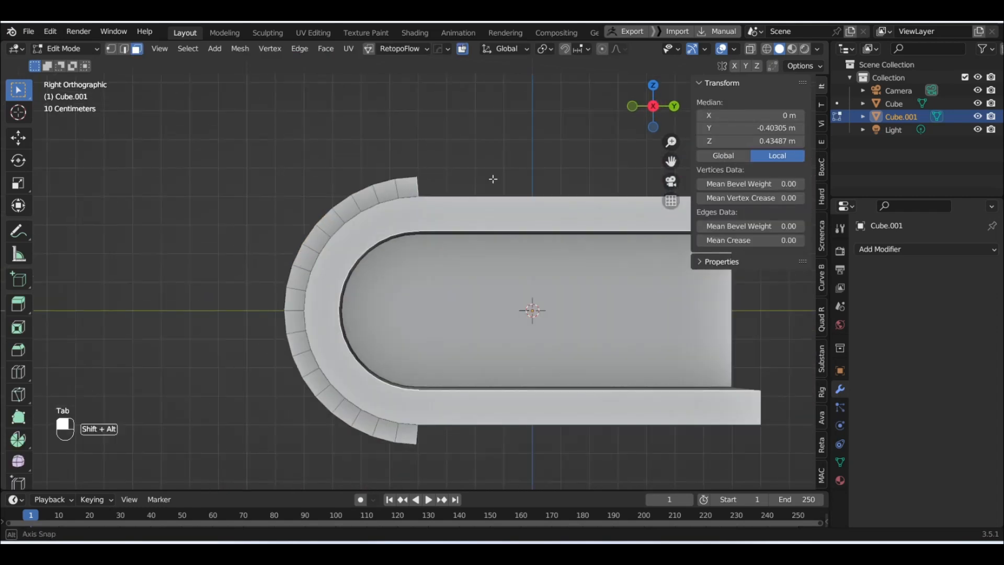
key("e")
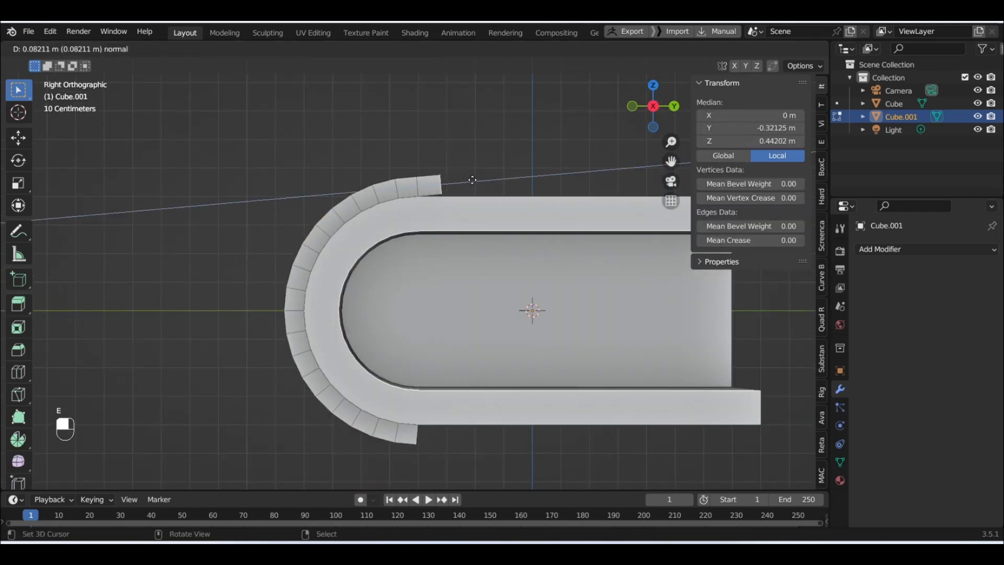
left_click(505, 176)
- Lower the extruded end face about 0.02 m onto the cover and flatten it by scaling to 0 along Y
scroll(491, 177, "up", 3)
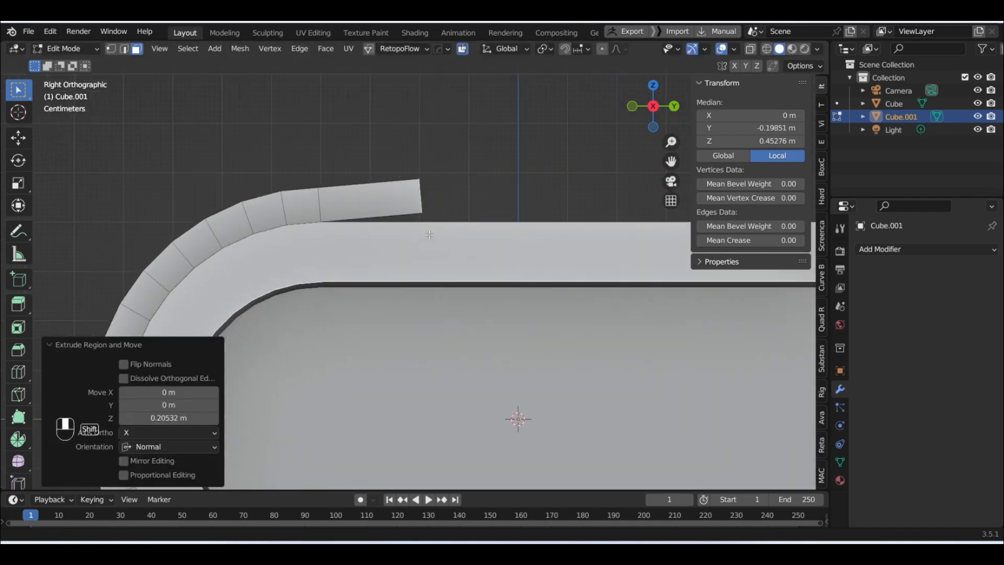
scroll(448, 171, "up", 2)
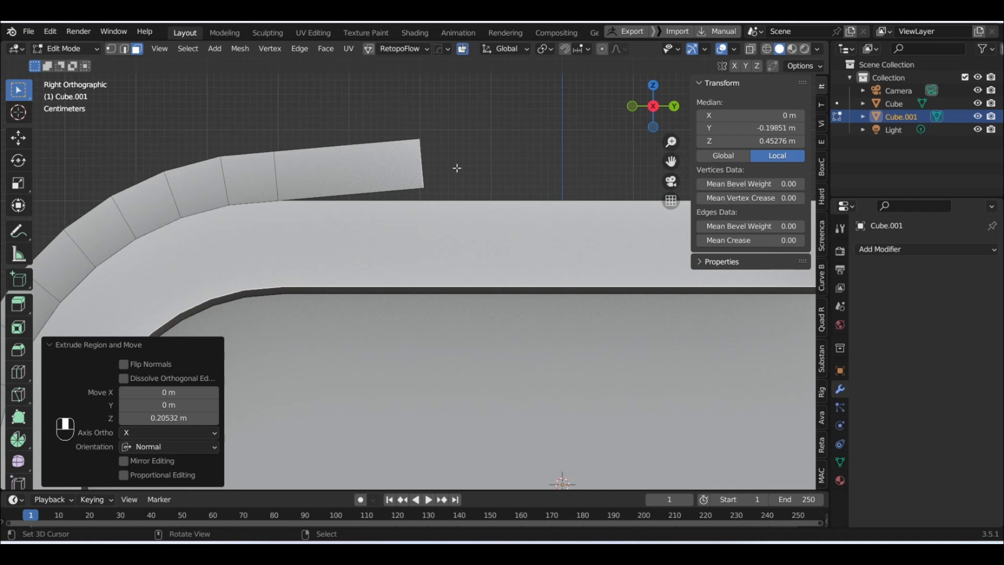
key("g")
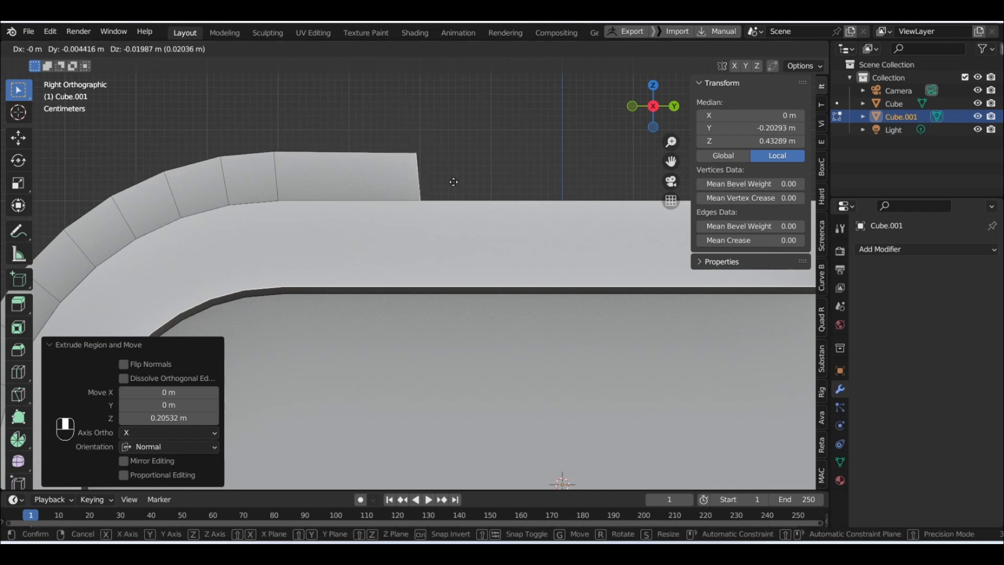
left_click(454, 182)
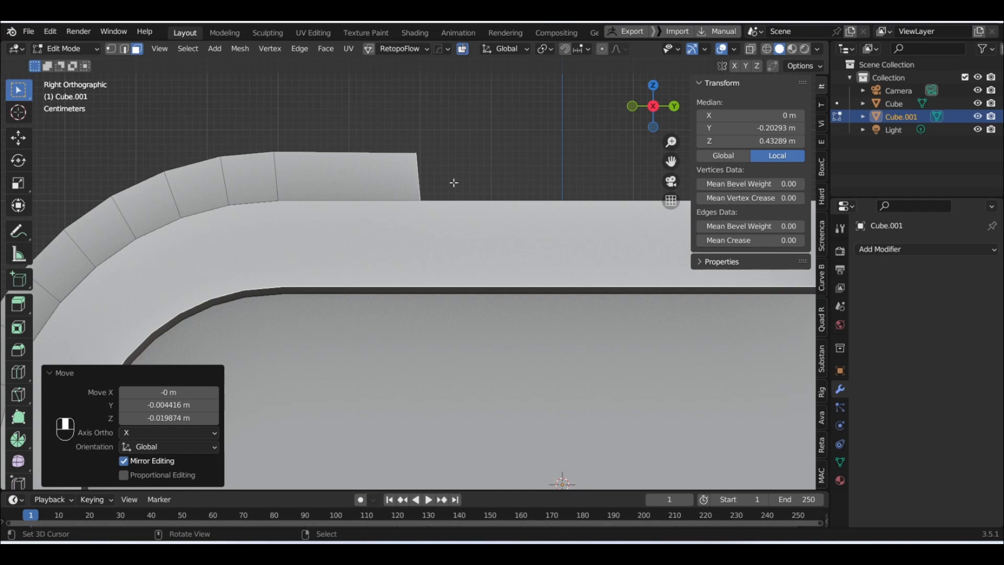
key("s")
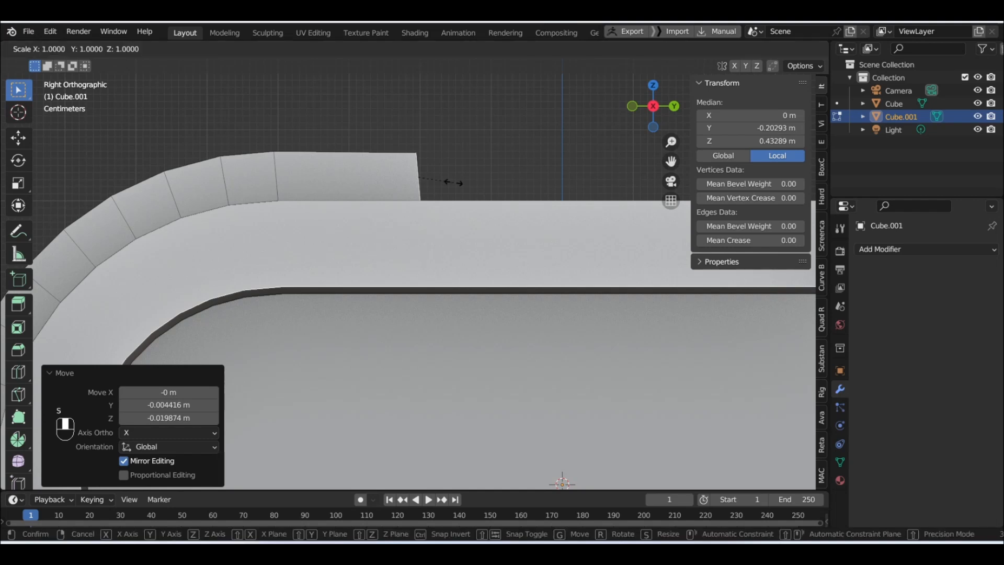
key("y")
type("0")
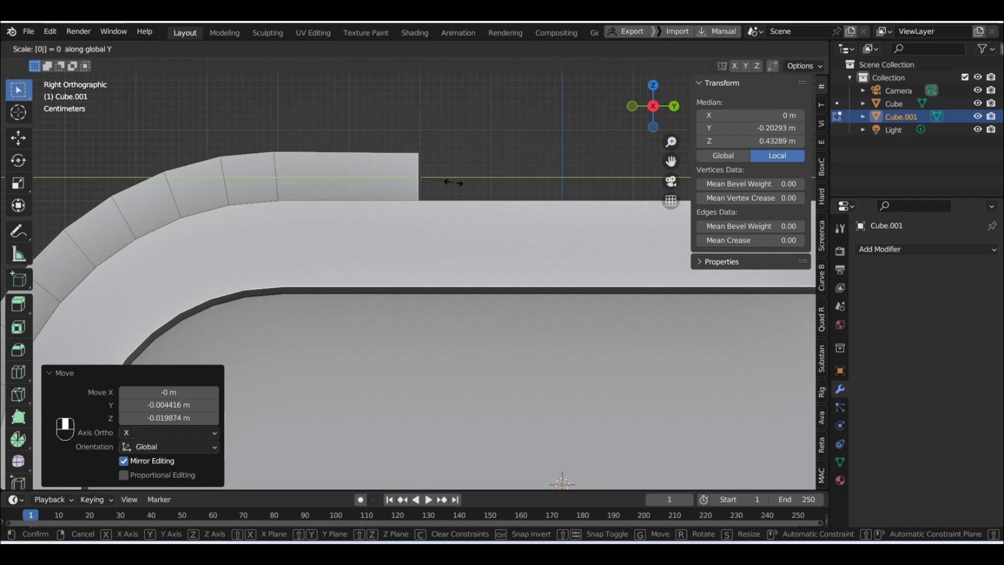
key("Return")
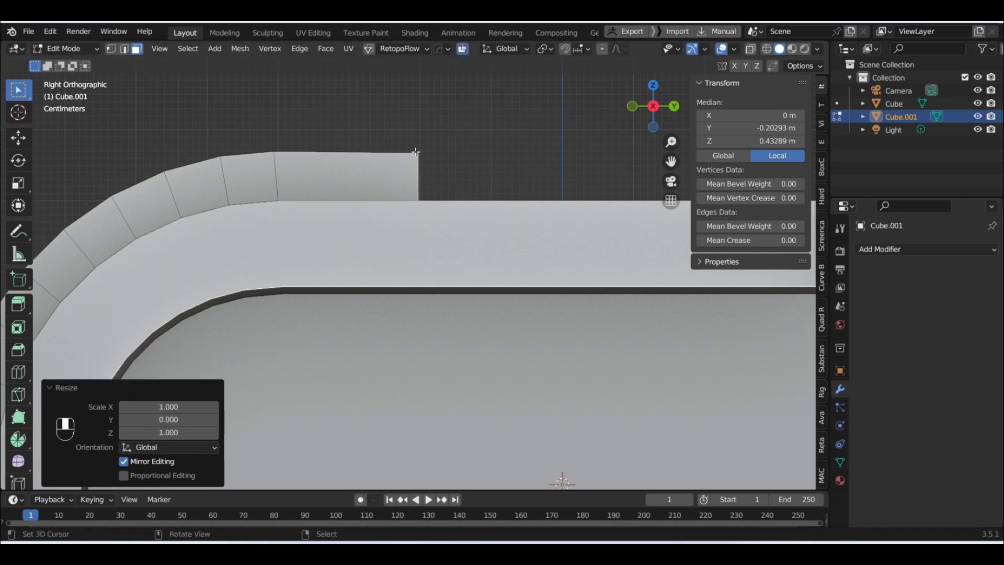
- Symmetrize the band across Z from positive to negative, mirroring the extended end to the lower cover
scroll(434, 179, "down", 5)
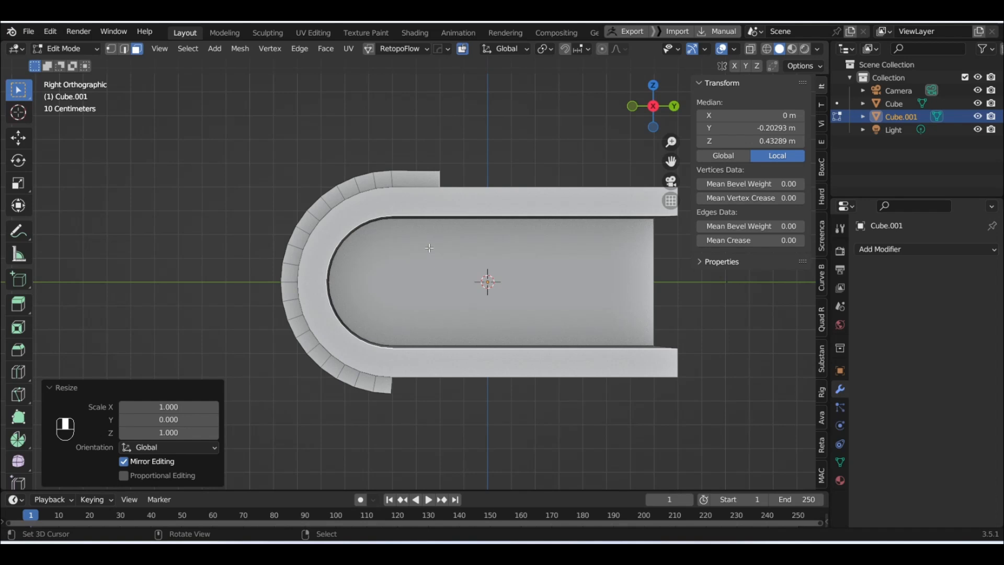
key("Tab")
scroll(433, 244, "up", 2)
key("Tab")
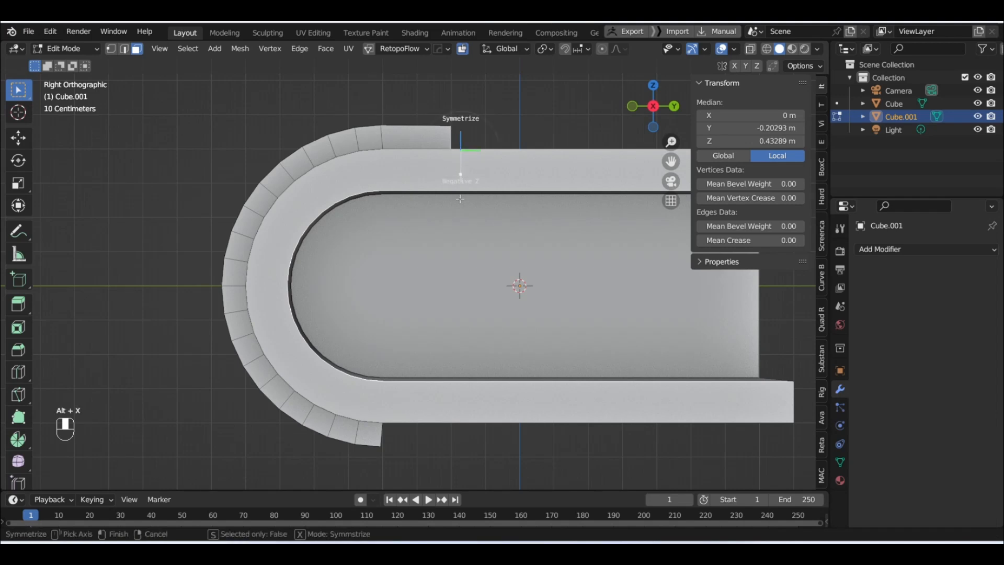
key("alt+x")
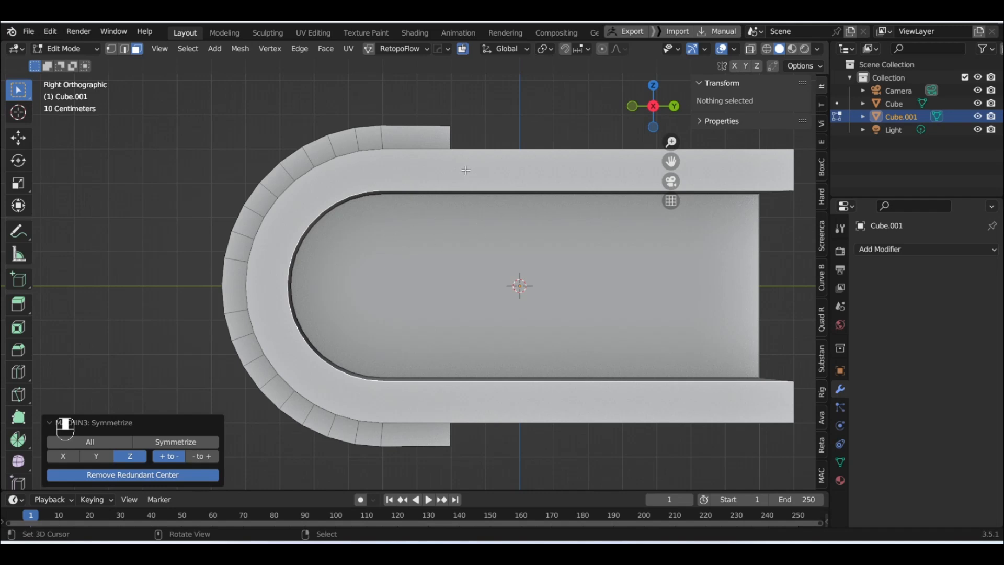
- Examine the mirrored band from the side and around the book
scroll(450, 211, "down", 1)
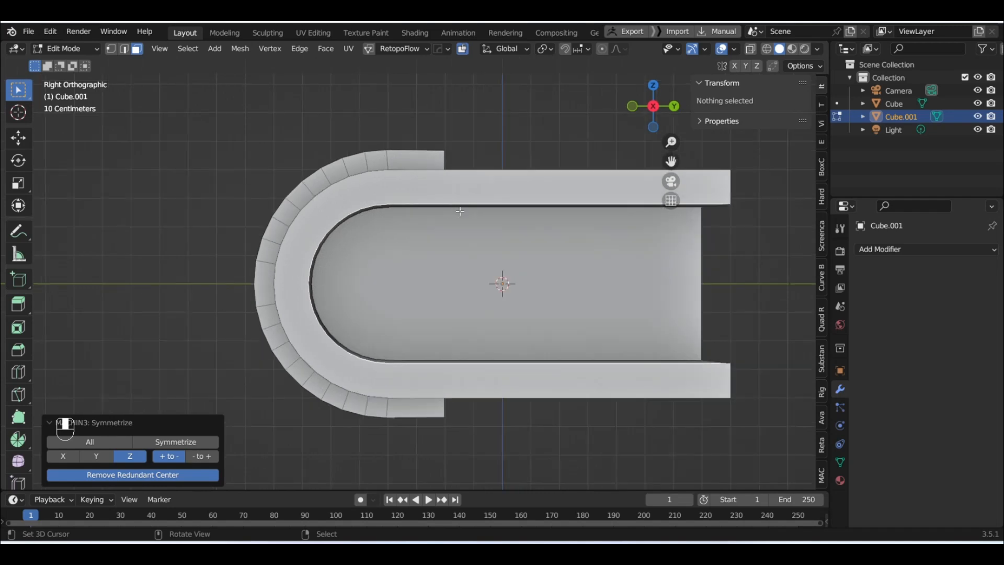
middle_click_drag(510, 227, 487, 219)
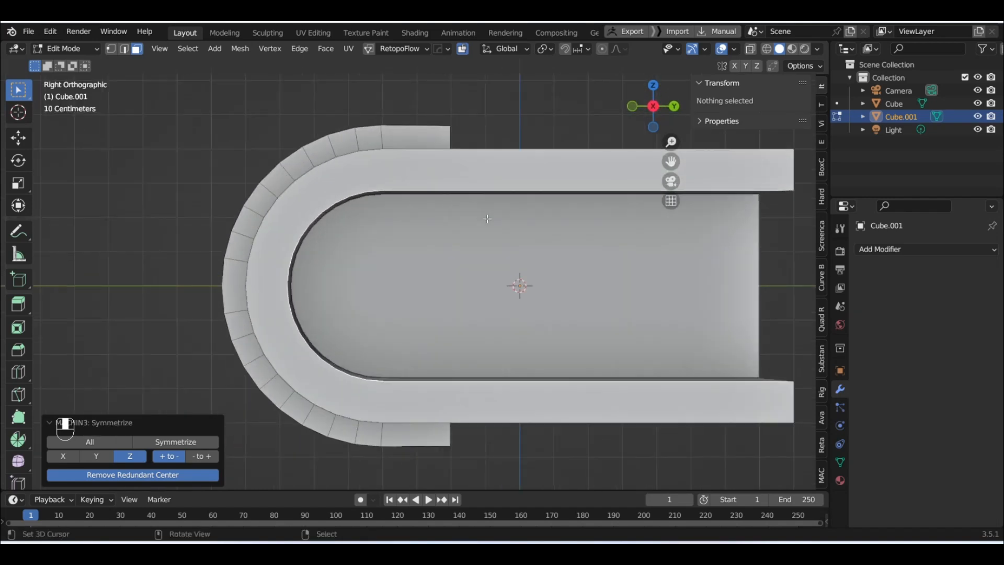
scroll(486, 217, "down", 1)
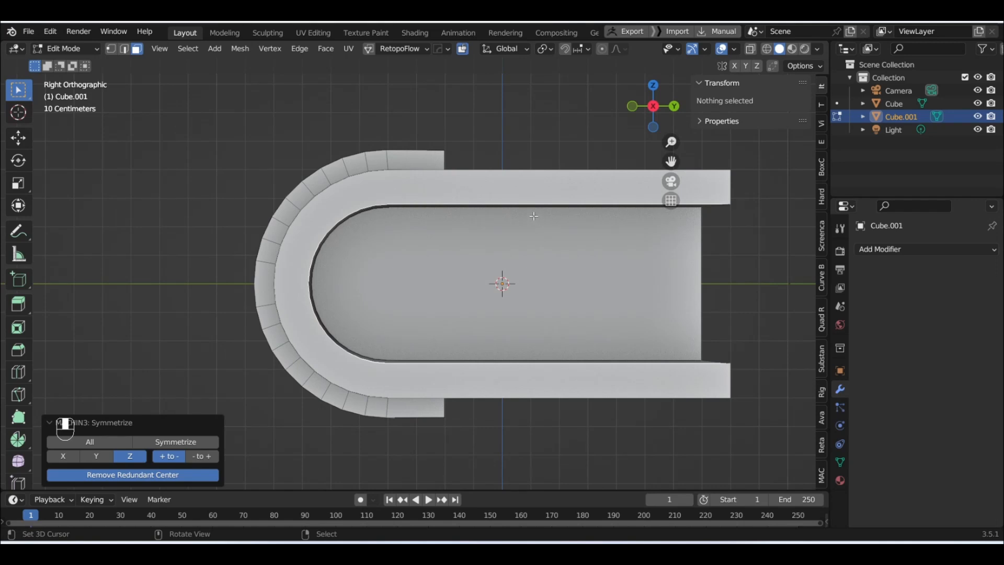
middle_click_drag(534, 216, 471, 218, "shift")
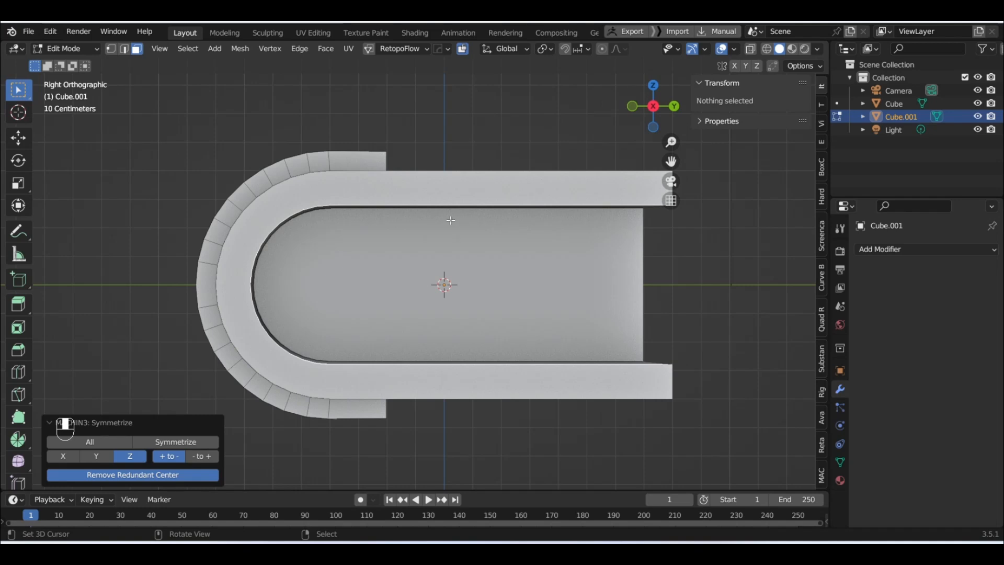
middle_click_drag(449, 228, 369, 207)
middle_click_drag(434, 176, 589, 318)
scroll(587, 316, "down", 3)
scroll(579, 314, "up", 2)
scroll(575, 312, "down", 1)
- Leave mesh editing and move the band about 0.48 m along X in the top view
key("Tab")
scroll(434, 322, "down", 2)
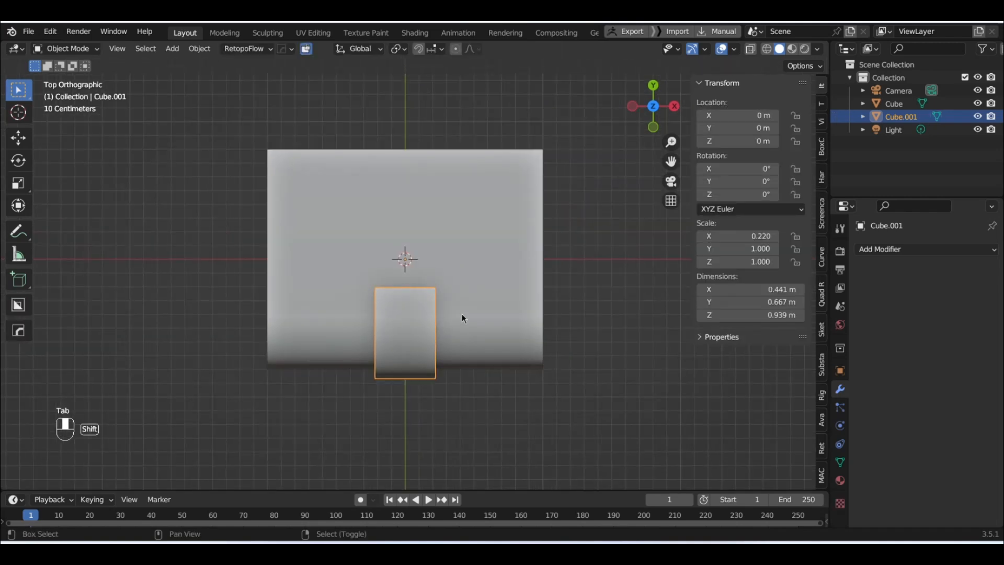
middle_click_drag(461, 316, 452, 288, "shift")
key("g")
key("x")
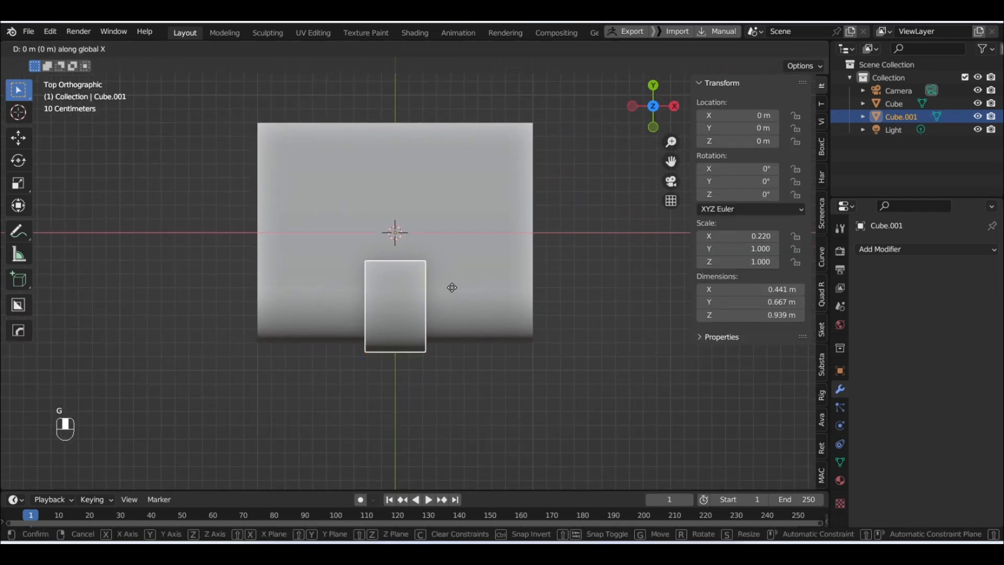
left_click(519, 274)
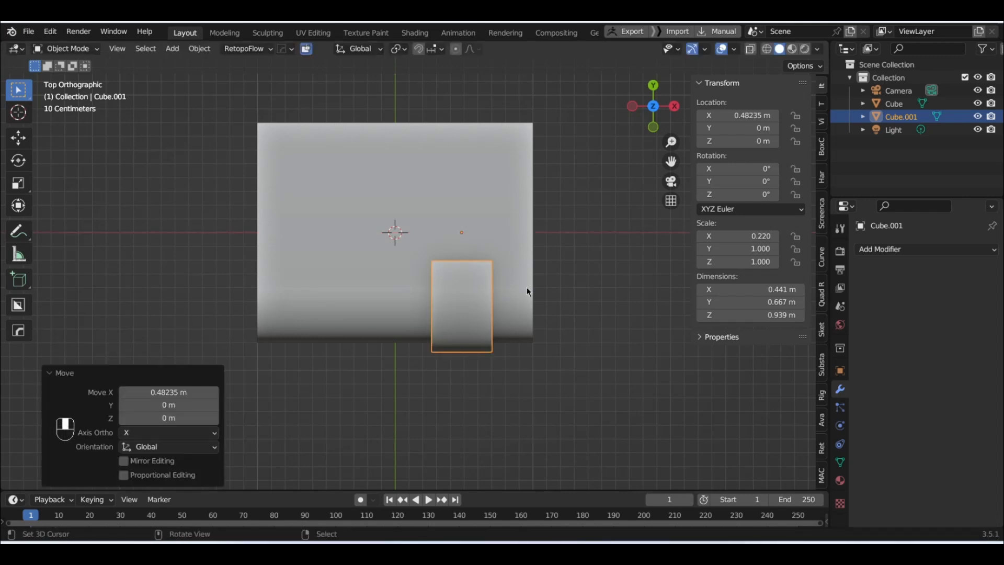
- Inspect the band's end and how it sits on the cover from several close angles
middle_click_drag(526, 288, 414, 199)
scroll(450, 254, "up", 5)
middle_click_drag(450, 253, 434, 230)
scroll(426, 230, "up", 3)
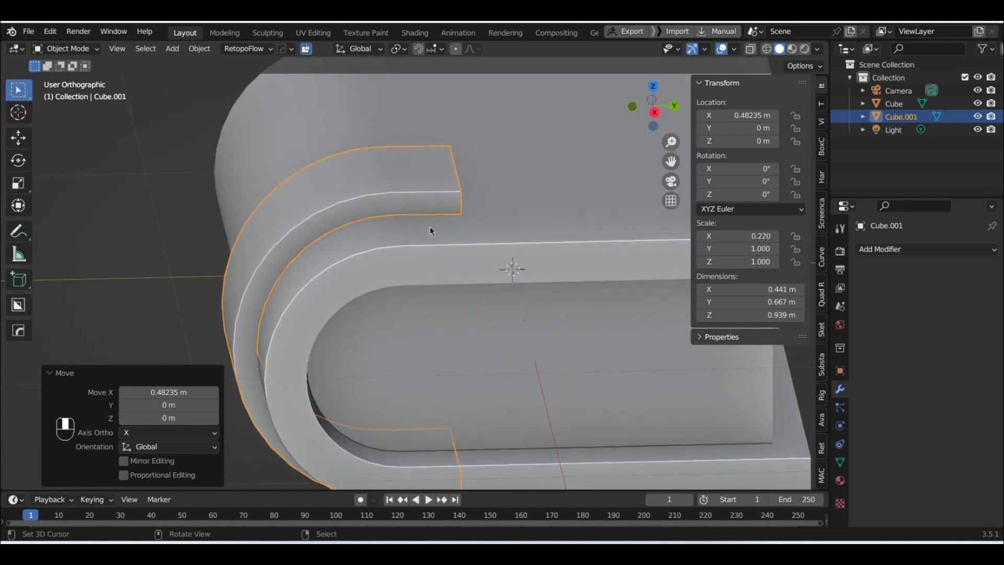
middle_click_drag(443, 174, 432, 203)
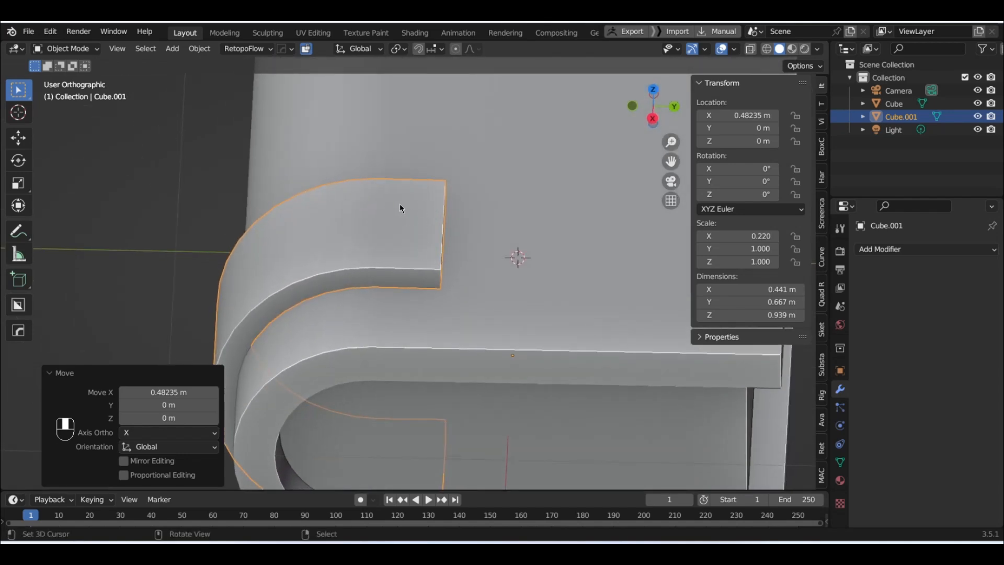
middle_click_drag(383, 226, 521, 264)
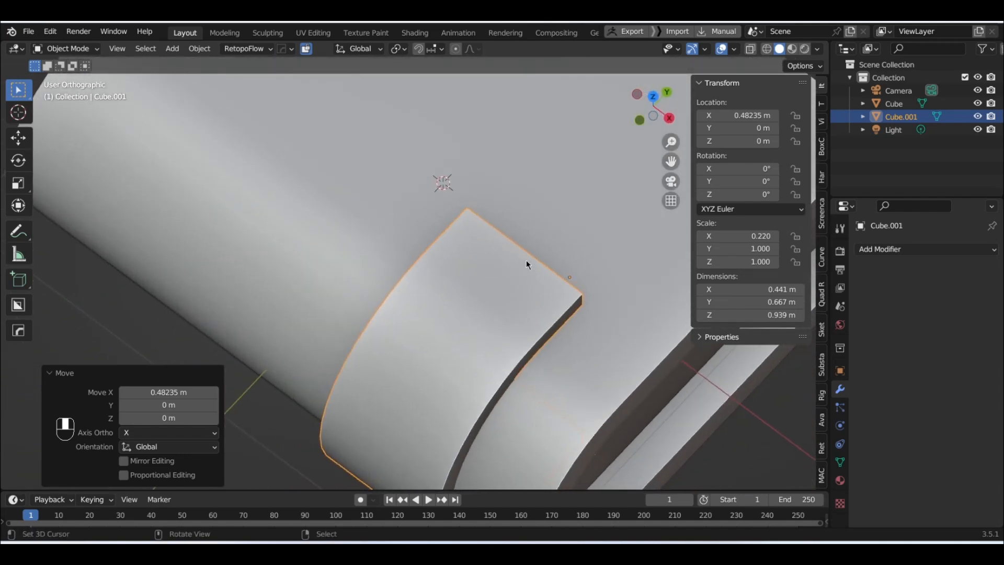
- Add a cylinder mesh with 6 vertices at the origin in the top view, making a hexagonal prism
key("KP_7")
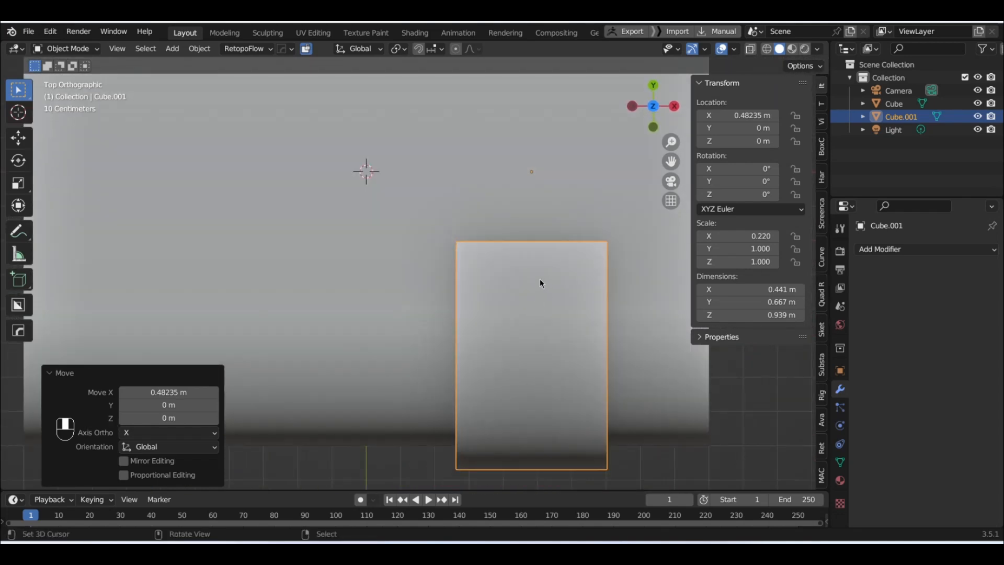
middle_click_drag(523, 268, 447, 268, "shift")
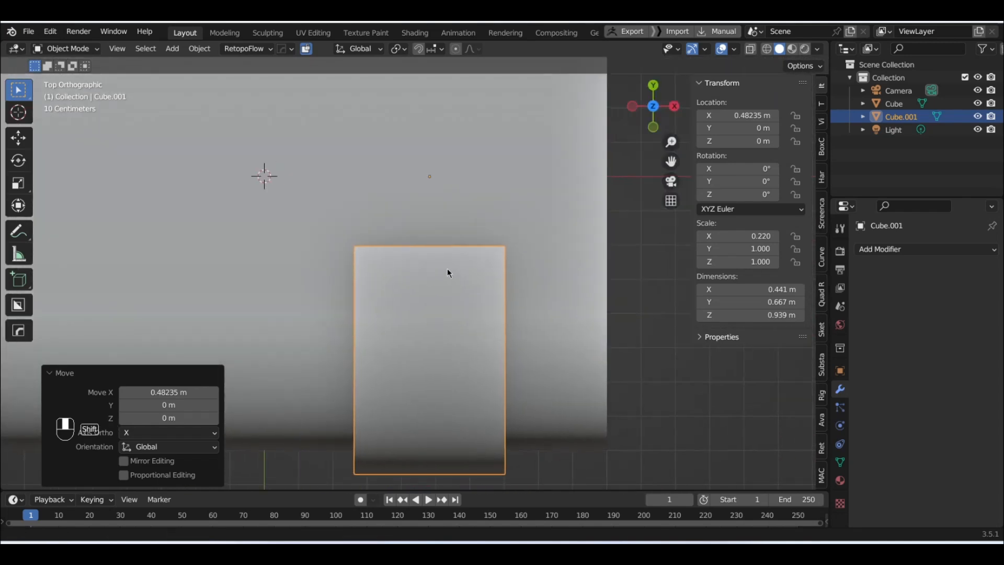
left_click(171, 48)
mouse_move(193, 81)
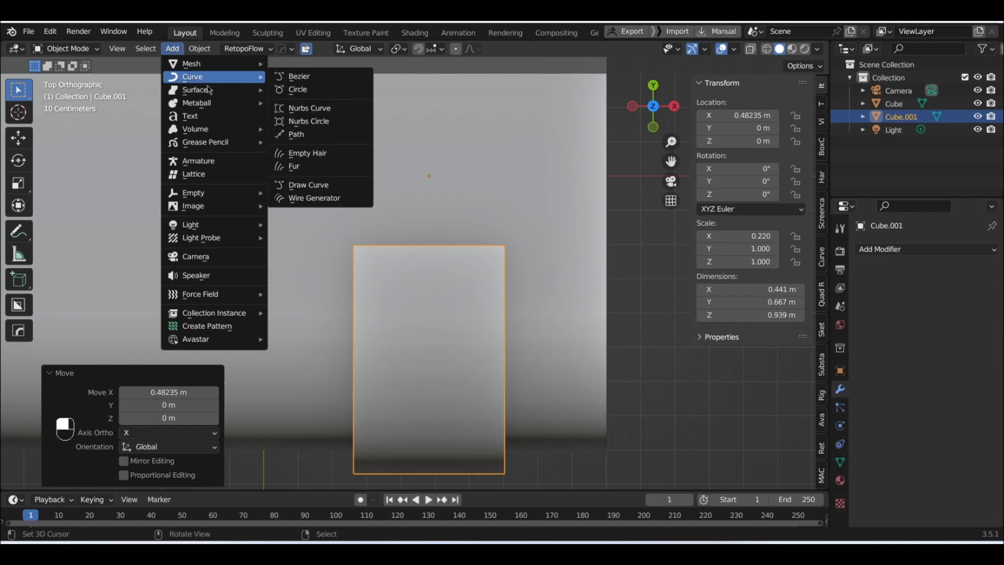
mouse_move(220, 63)
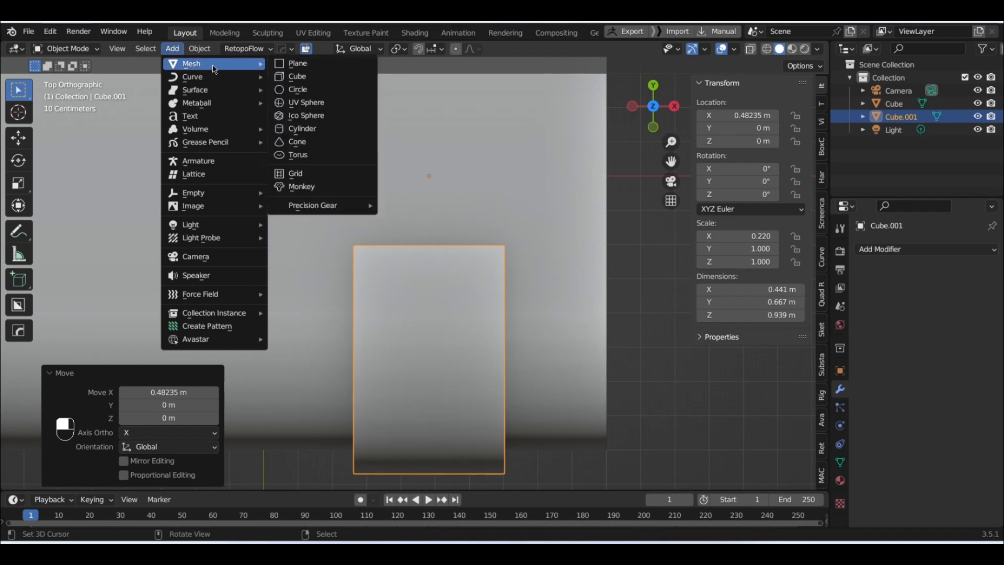
left_click(318, 126)
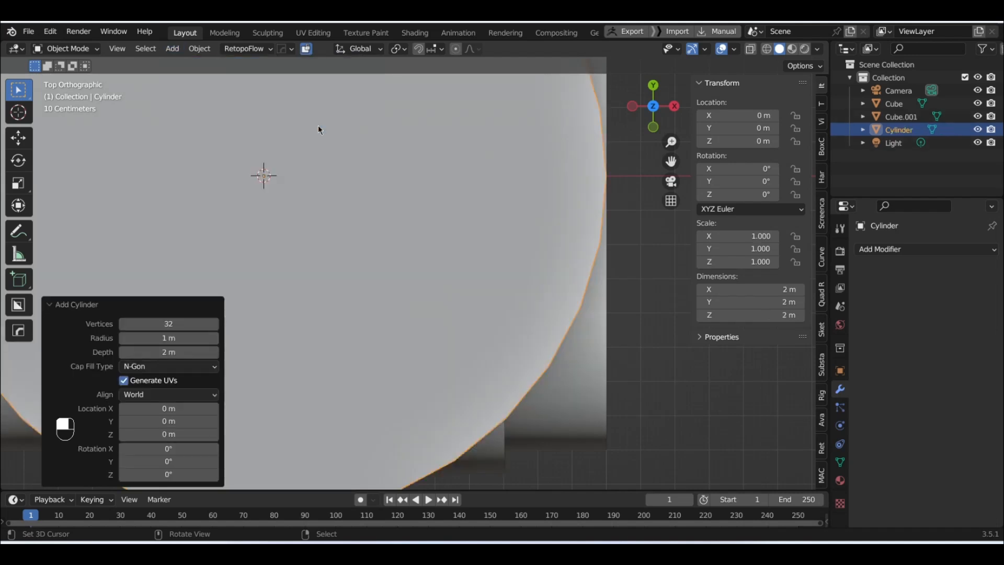
scroll(344, 190, "down", 4)
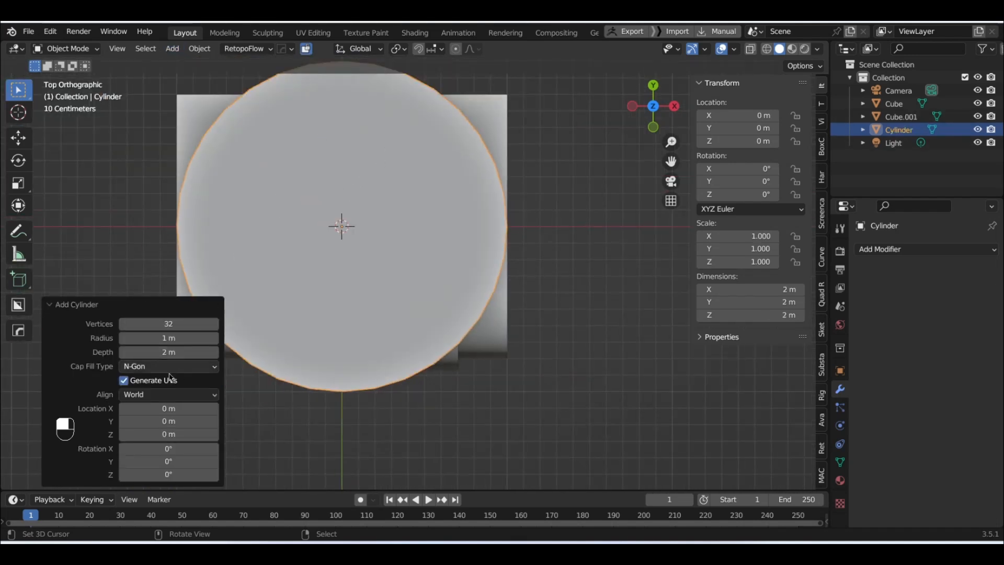
left_click_drag(183, 325, 398, 324)
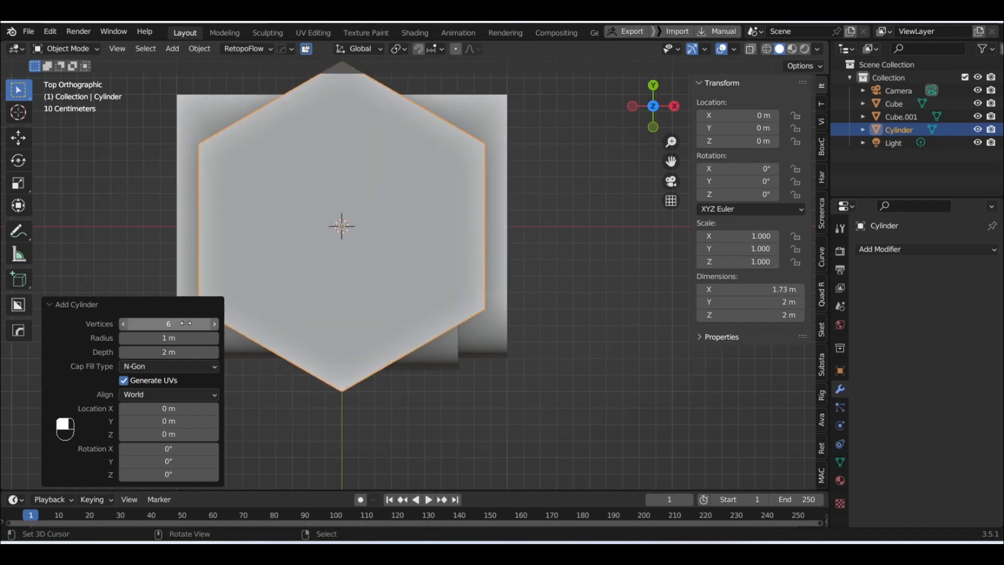
scroll(451, 293, "down", 2)
middle_click_drag(408, 271, 446, 269, "shift")
scroll(514, 269, "up", 2)
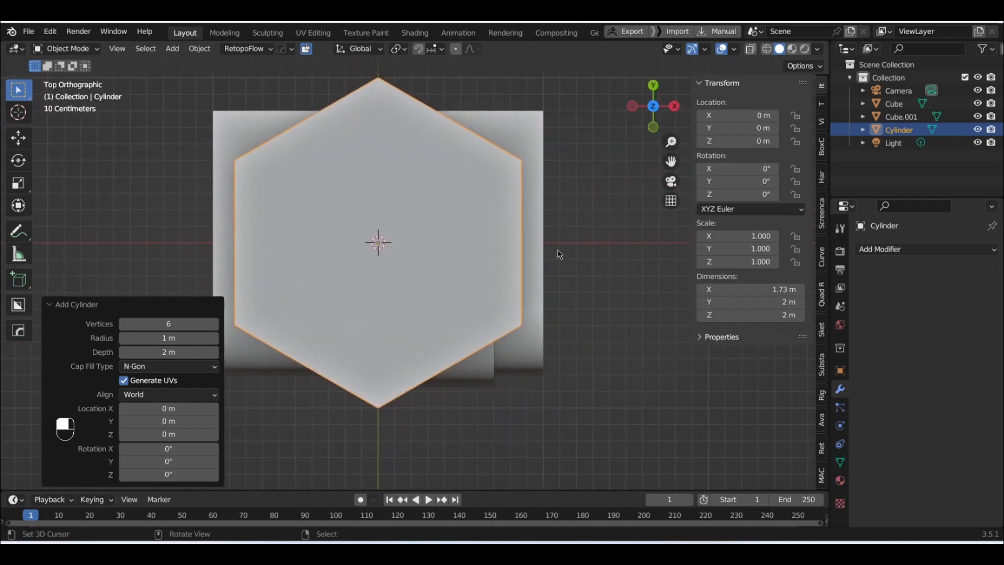
- Scale the hexagonal prism to 0.111 and move it over the band, about 0.475 m in X and -0.373 m in Y
key("s")
left_click(400, 245)
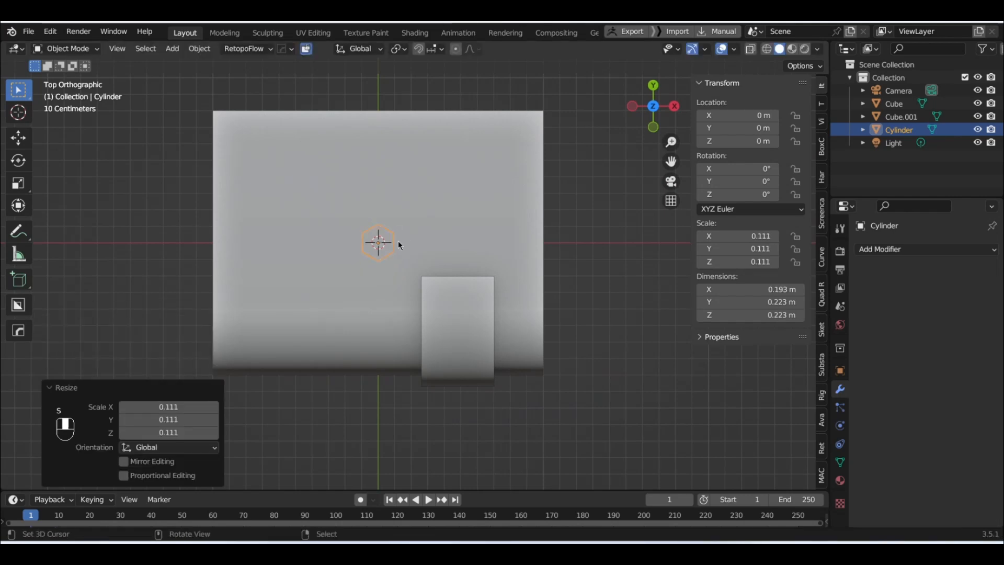
key("g")
left_click(478, 307)
- Raise the hexagonal prism about 0.54 m along Z, up to the band's upper surface, in the side view
middle_click_drag(476, 302, 632, 185)
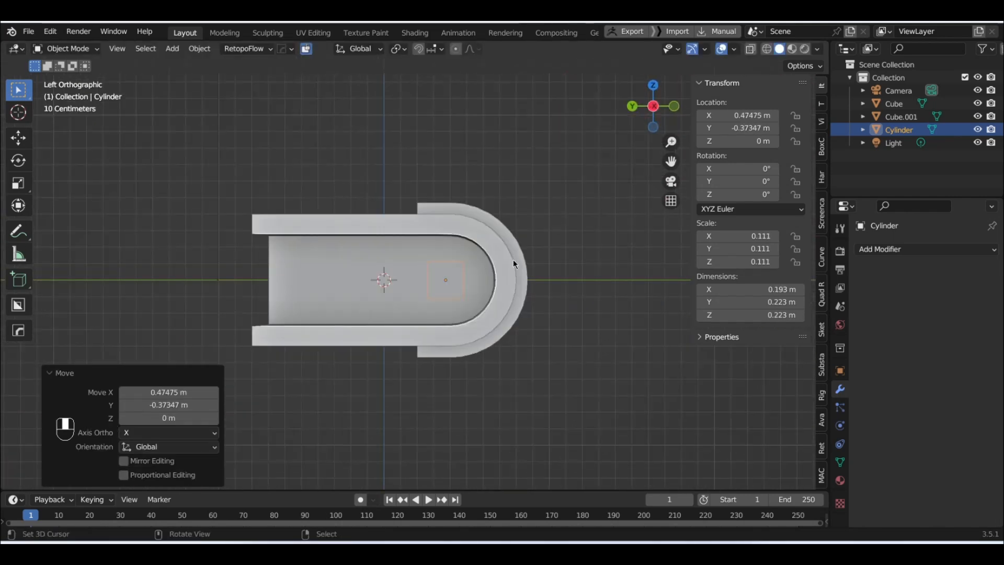
key("g")
key("z")
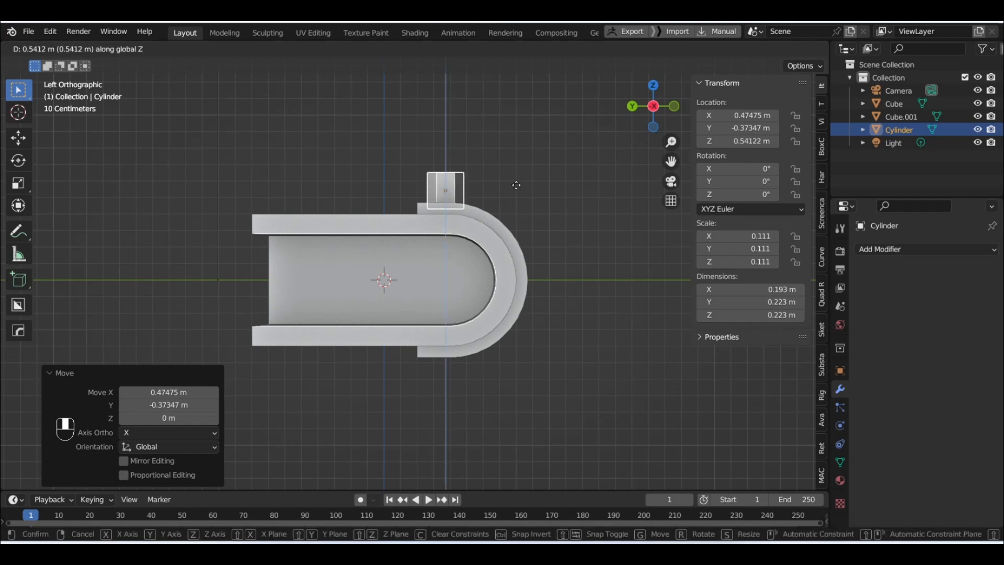
left_click(516, 184)
- Flatten the hexagonal prism to 0.285 along Z and lower it about 0.069 m so it sinks into the band
scroll(520, 172, "up", 4)
key("s")
key("z")
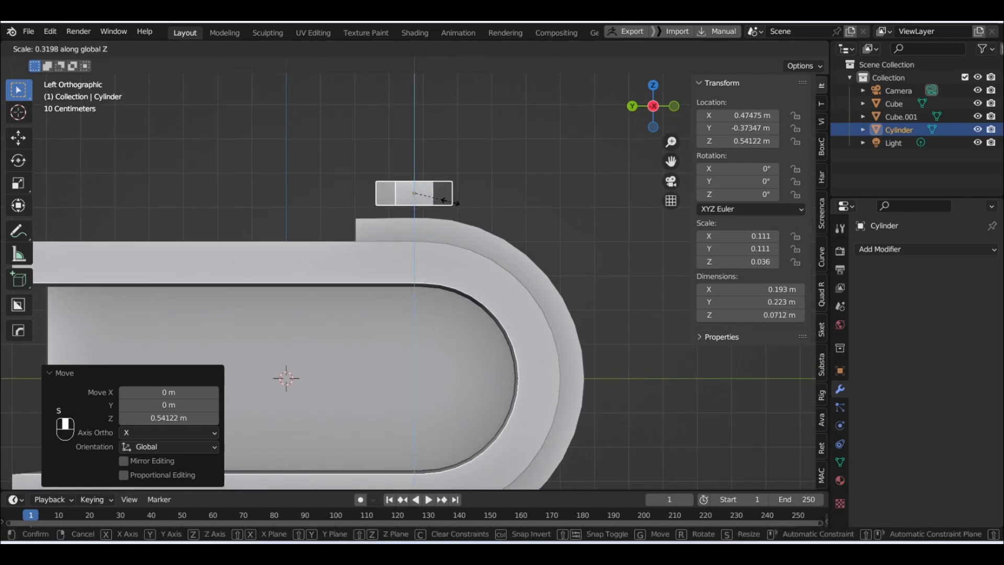
left_click(447, 204)
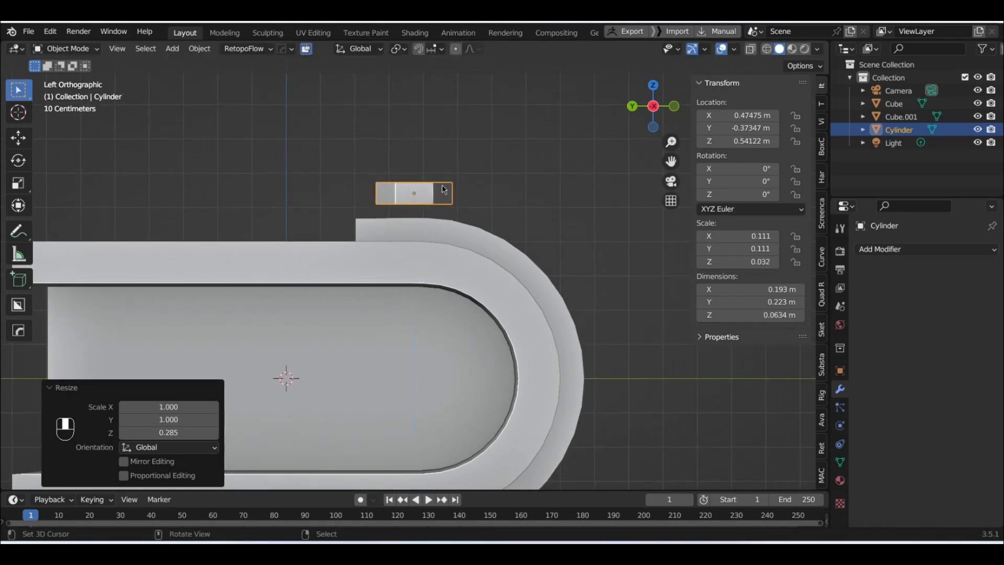
key("g")
key("z")
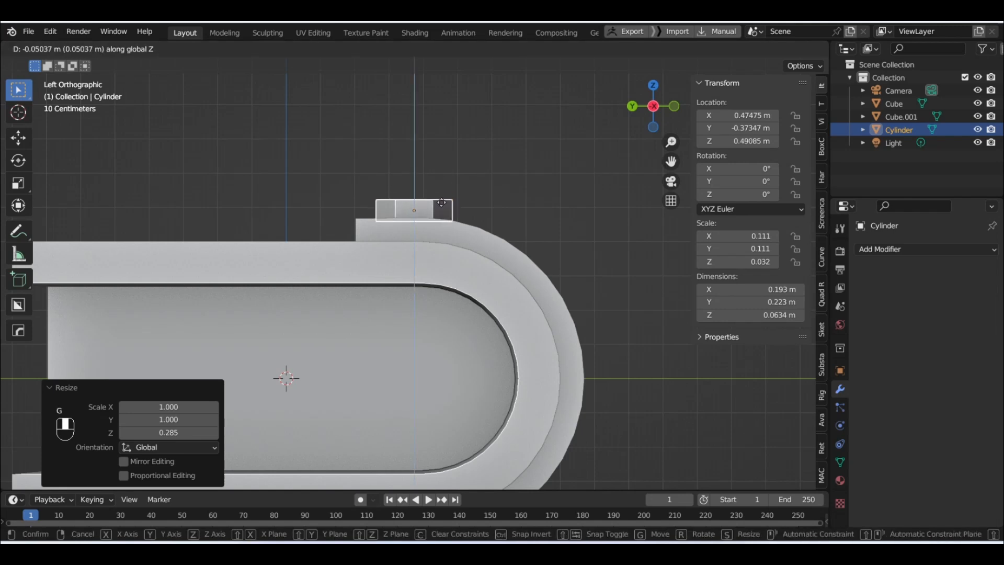
left_click(472, 200)
- Centre the hexagonal prism across the band in the top view, shifting it about 0.004 m in X and -0.015 m in Y
middle_click_drag(472, 200, 440, 308, "alt")
scroll(438, 300, "up", 3)
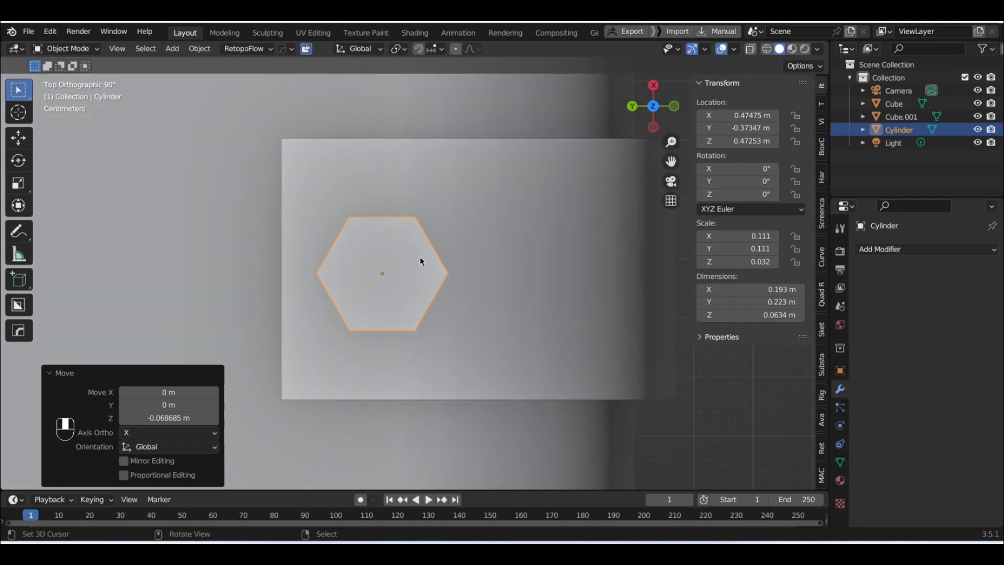
middle_click_drag(424, 261, 441, 244, "alt")
key("g")
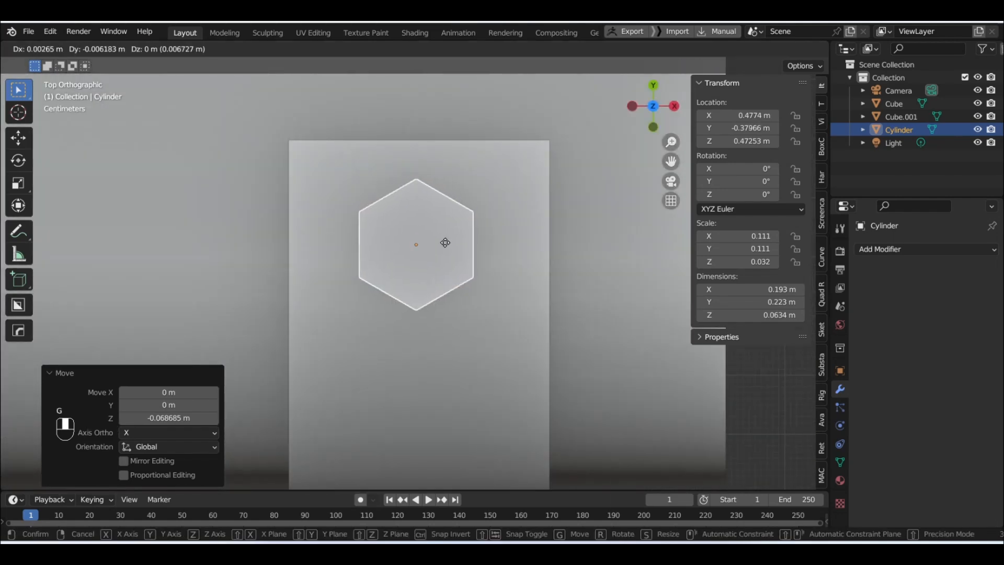
left_click(447, 247)
middle_click_drag(447, 247, 451, 202)
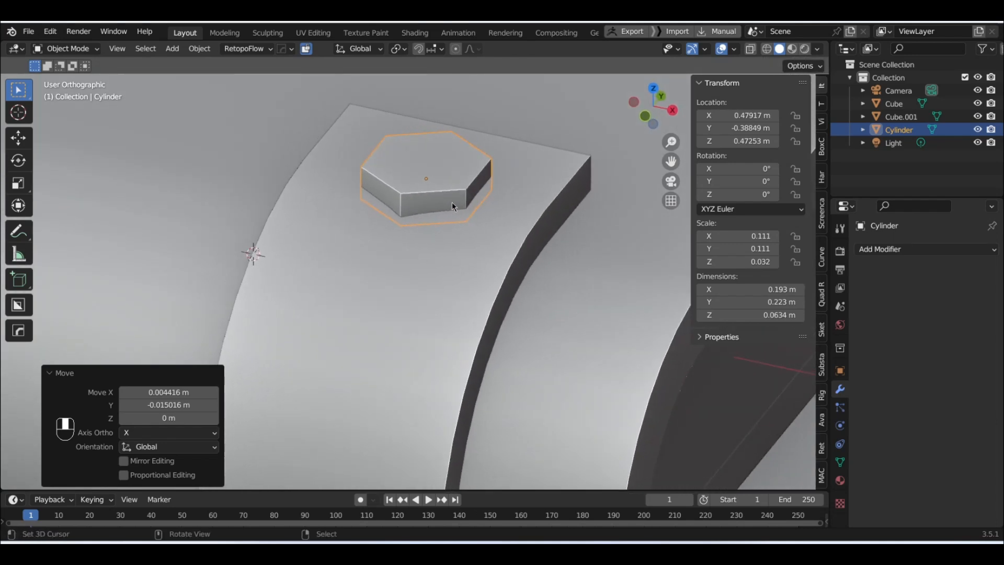
- Try to cut the hexagonal prism out of the band with a nondestructive Difference Boolean and undo the cut
left_click(497, 208)
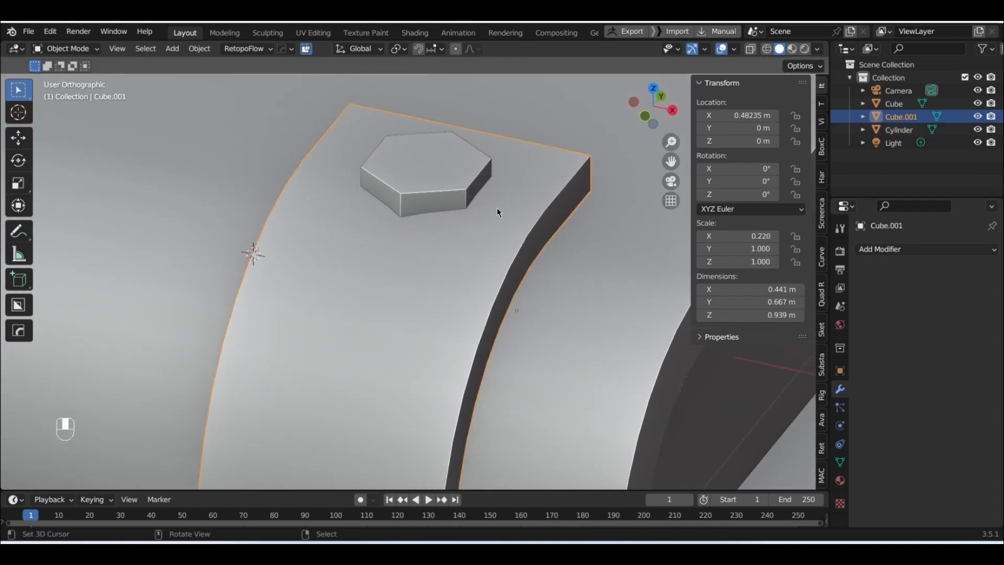
left_click(910, 249)
mouse_move(477, 219)
middle_mouse_down()
mouse_move(462, 215)
mouse_move(479, 224)
middle_mouse_up()
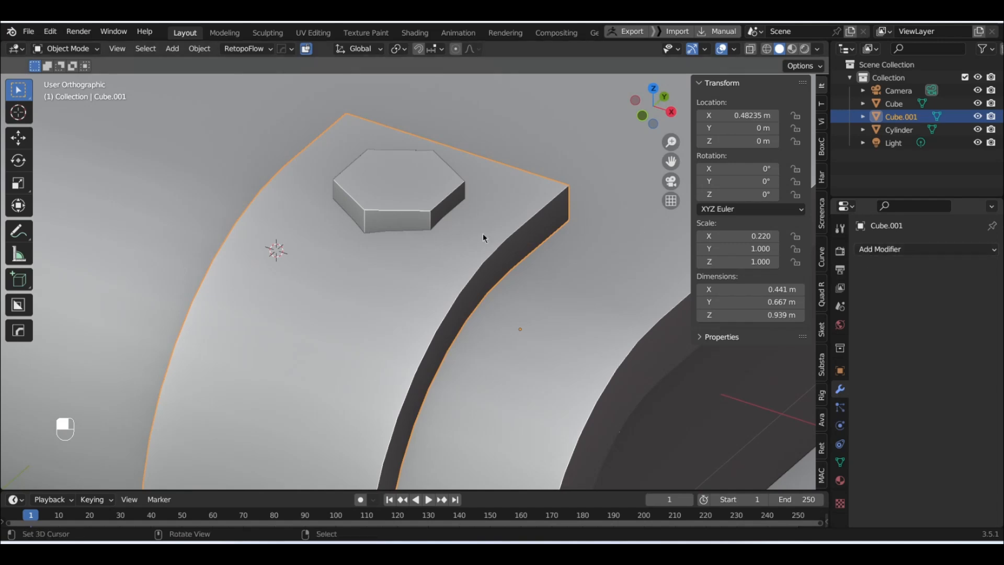
left_click(447, 198)
left_click(497, 227)
left_click(423, 195)
left_click(482, 249, "shift")
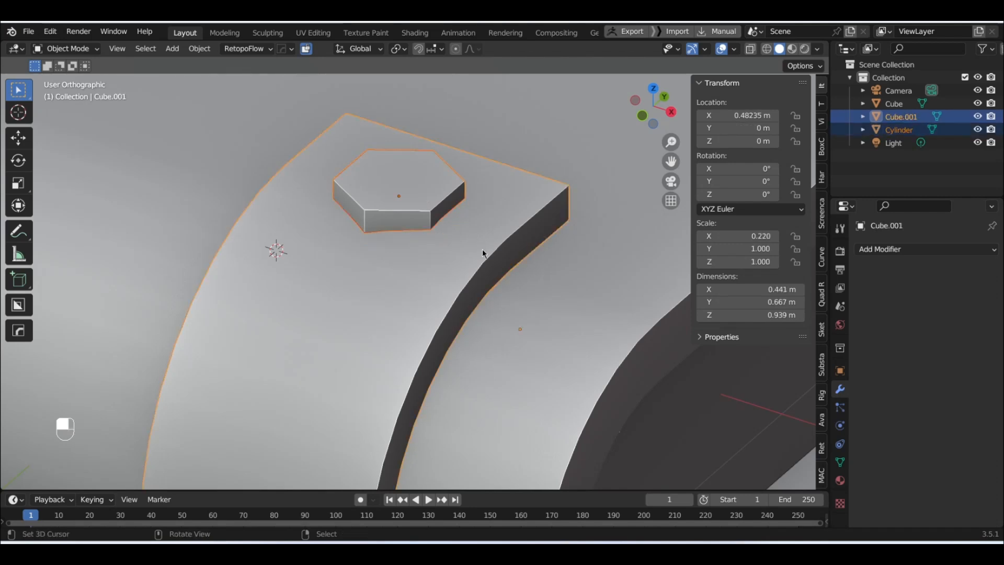
key("ctrl+KP_Subtract")
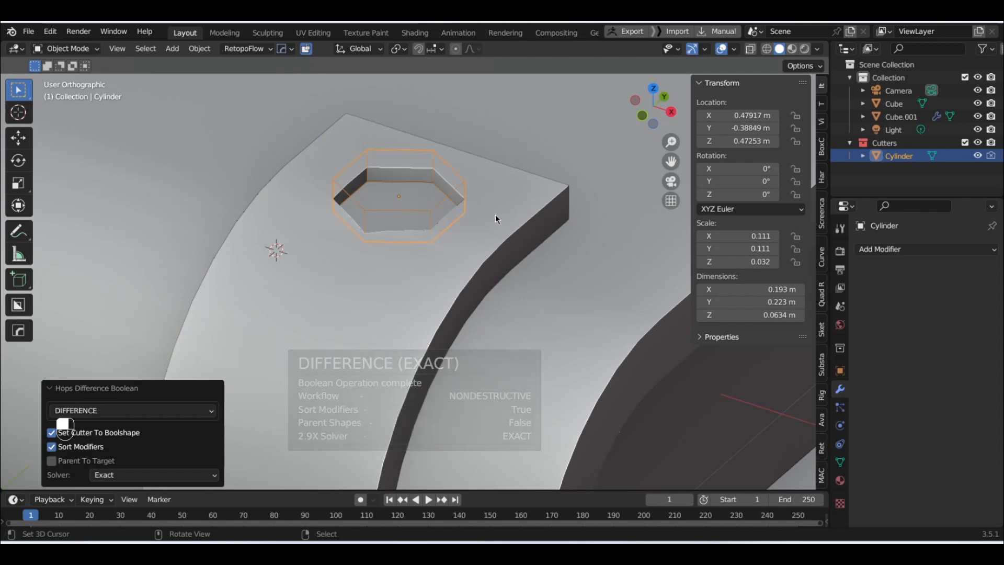
key("ctrl+z")
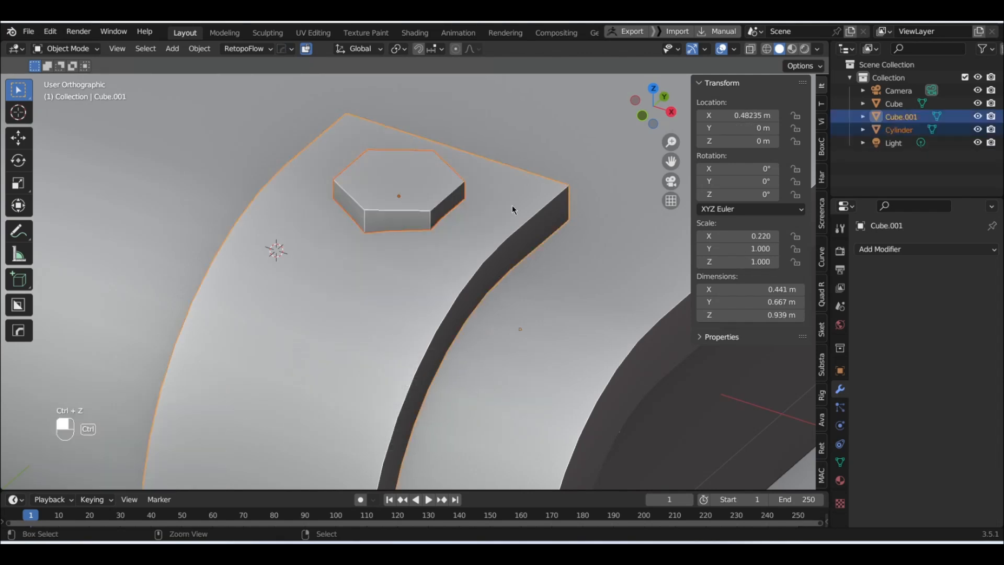
- Add a Boolean Difference modifier to the band using the hexagonal prism as the object, and apply it
left_click(419, 171)
left_click(539, 225)
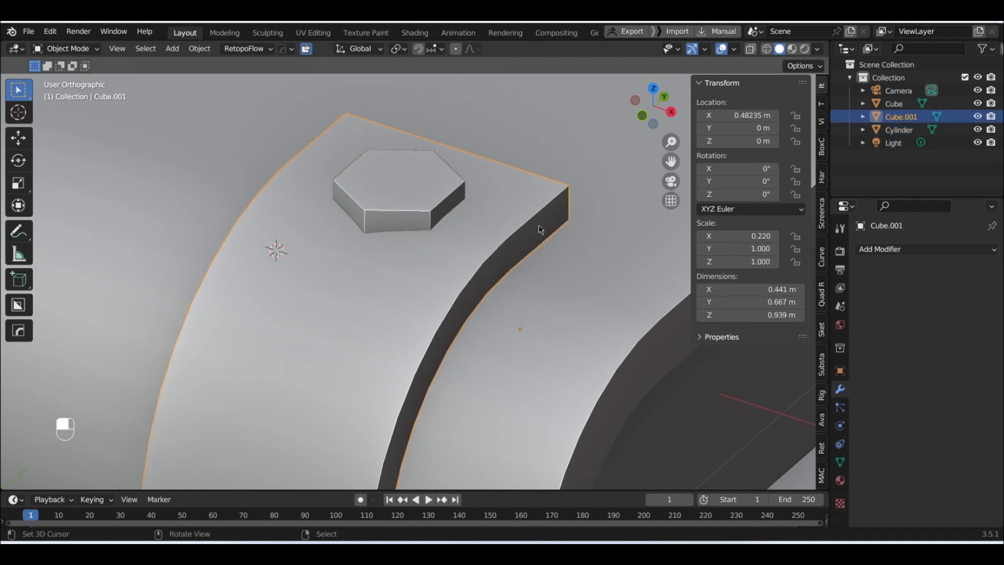
left_click(894, 250)
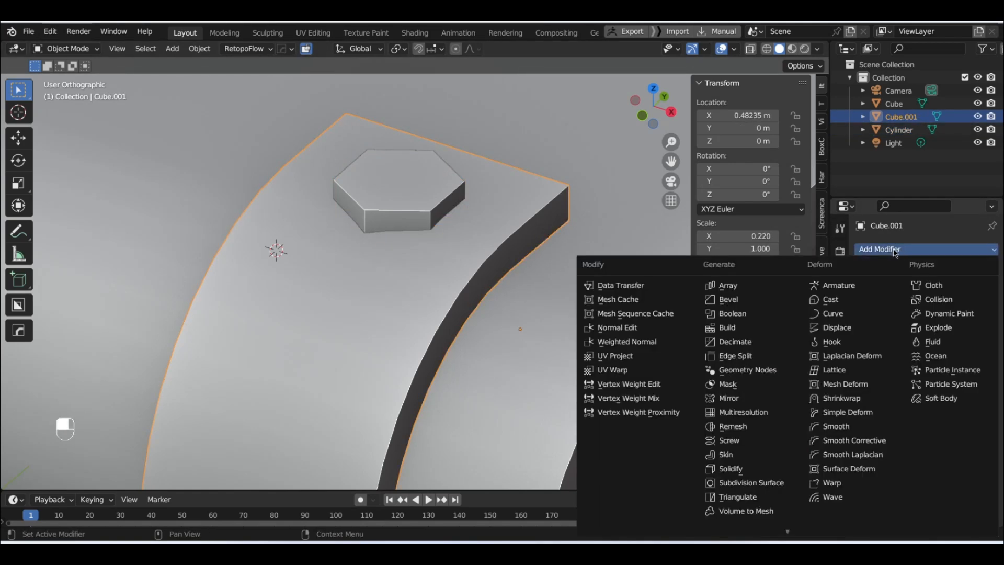
left_click(747, 314)
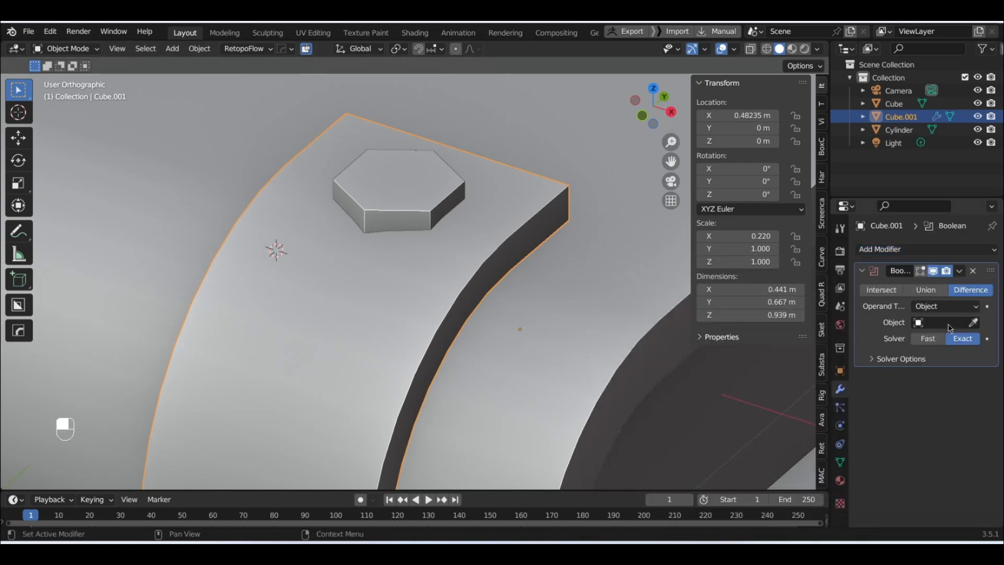
left_click(973, 322)
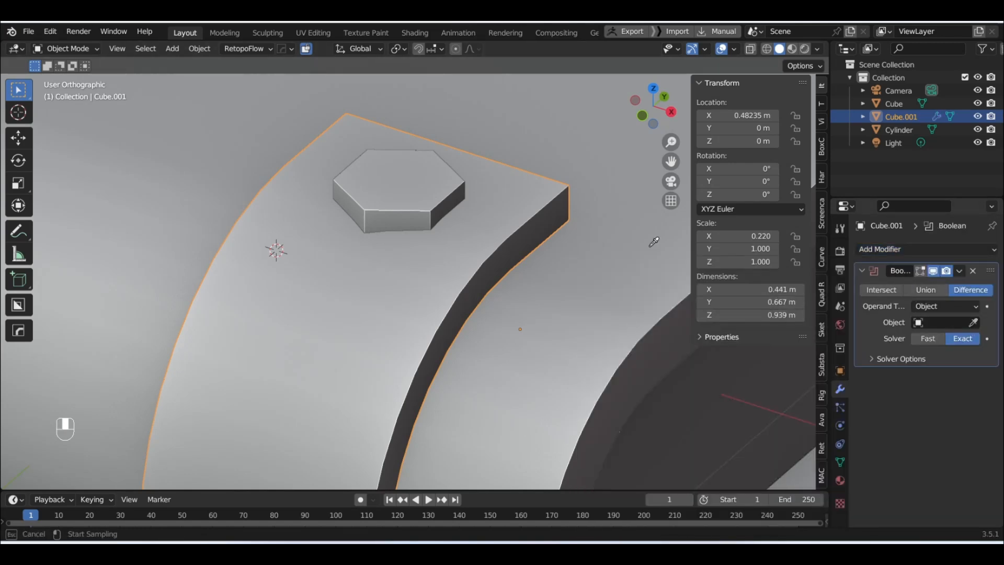
left_click(429, 189)
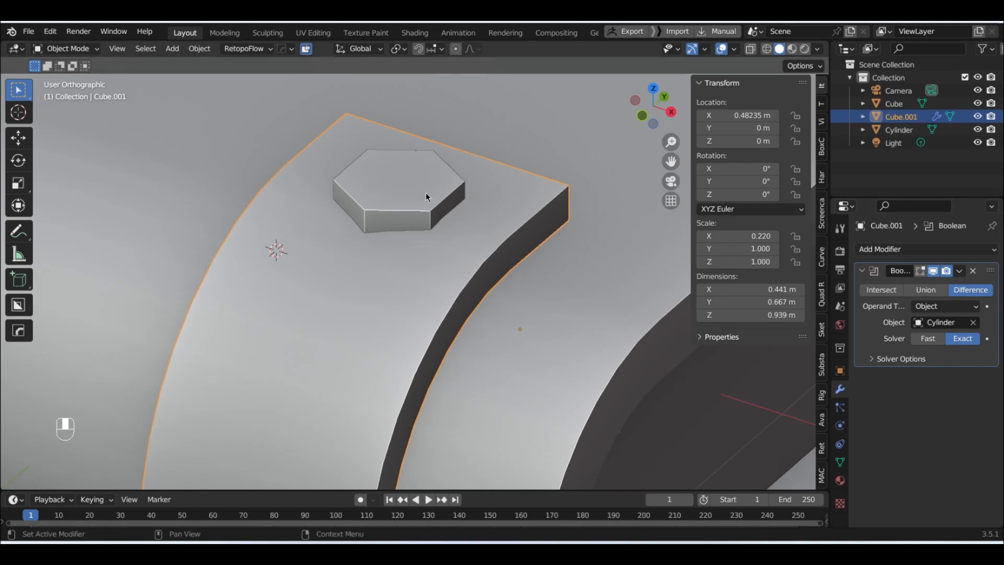
left_click(960, 272)
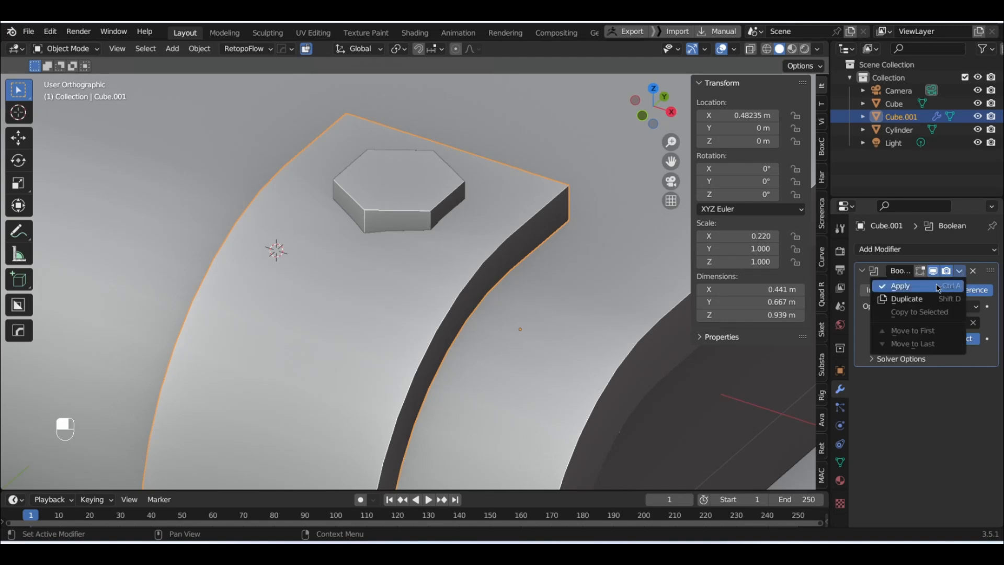
left_click(948, 285)
- Scale the hexagonal prism down to about 0.881 to leave a gap around it inside the recess
left_click(415, 189)
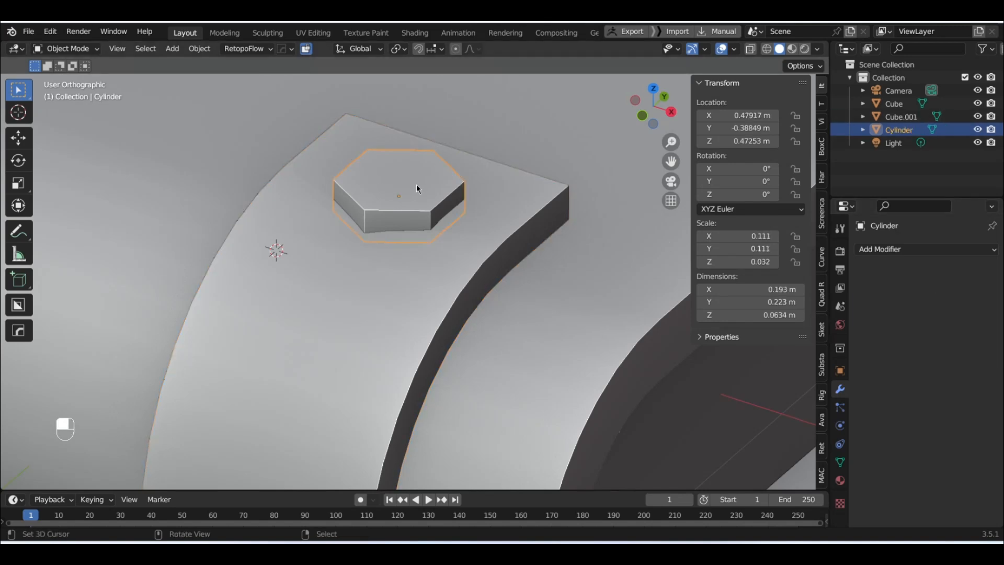
key("s")
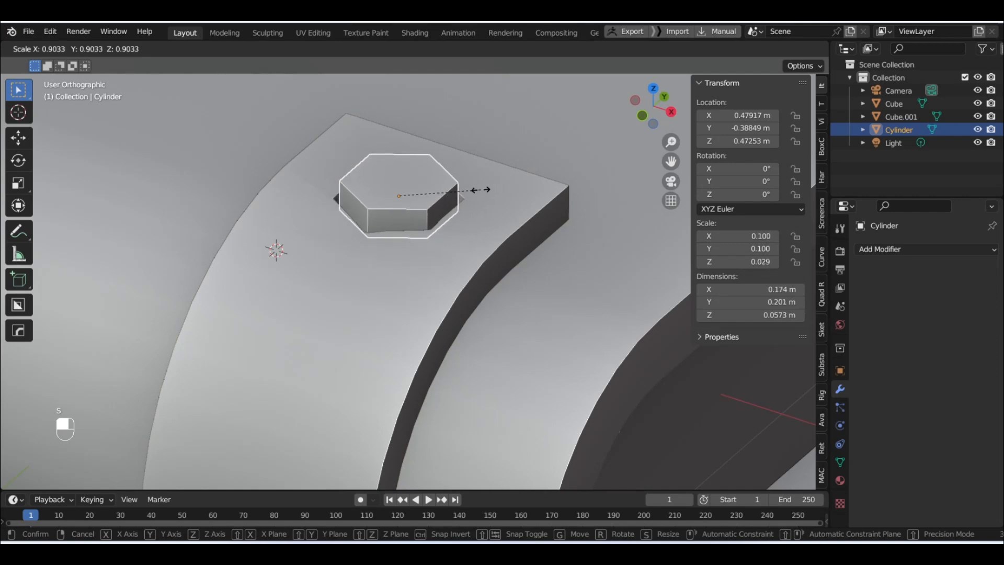
left_click(479, 189)
middle_click_drag(470, 273, 407, 137)
scroll(497, 209, "up", 2)
scroll(512, 183, "up", 1)
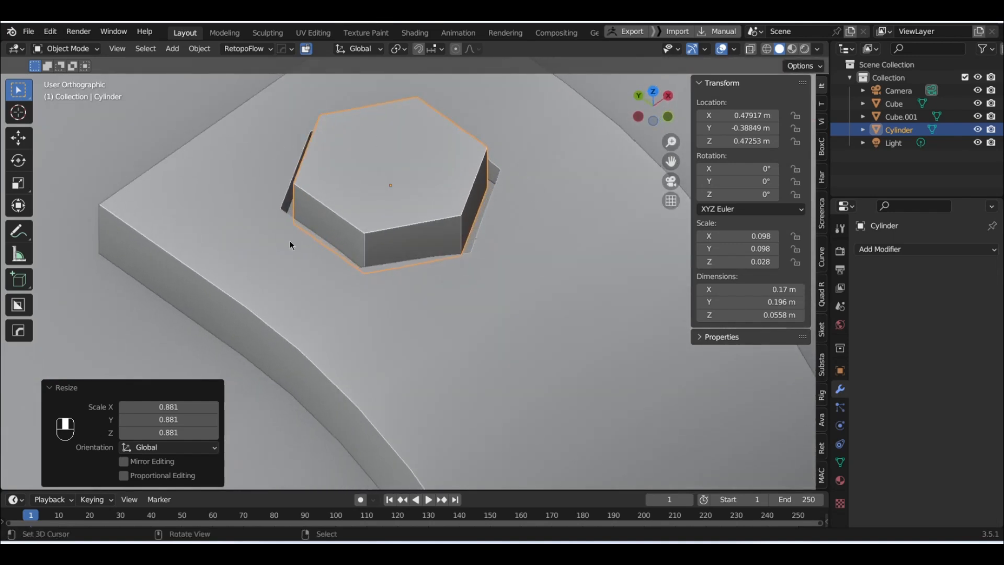
middle_click_drag(507, 191, 522, 202)
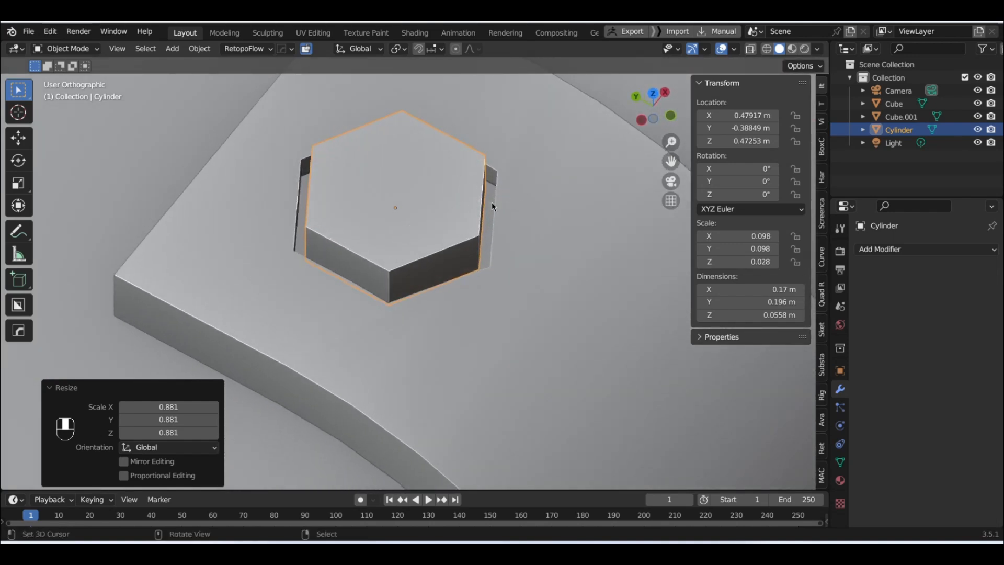
middle_click_drag(485, 181, 393, 218)
- Select the band instead of the hexagonal prism and open its mesh for editing
key("Tab")
key("Tab")
scroll(464, 282, "up", 2)
key("Tab")
key("Tab")
left_click(532, 183)
key("Tab")
- Try to select the outline of the hexagonal recess in face selection mode
right_click(455, 279, "alt")
right_click(430, 236, "alt+shift")
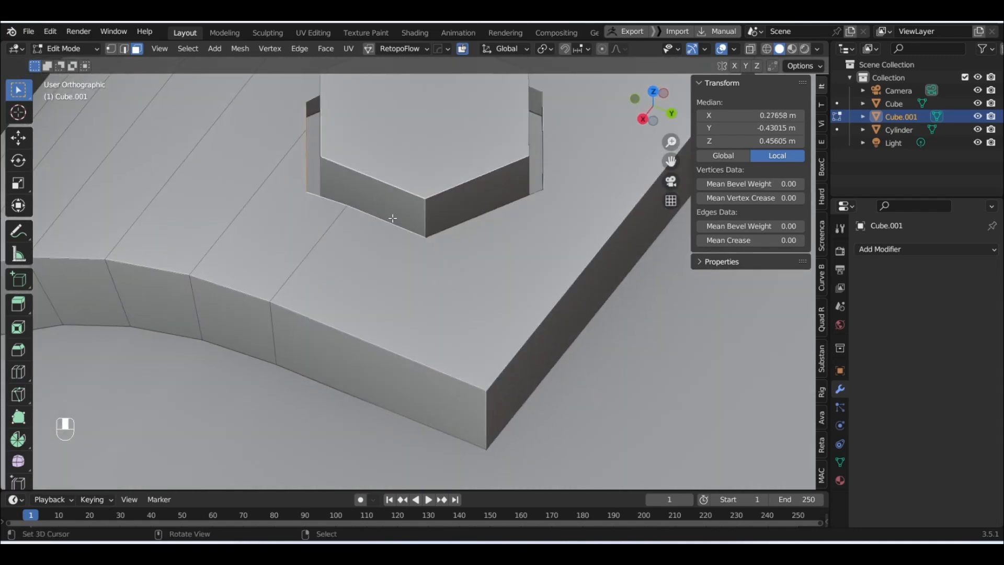
right_click(500, 209, "alt+shift")
middle_click_drag(560, 154, 615, 182)
right_click(619, 165, "ctrl")
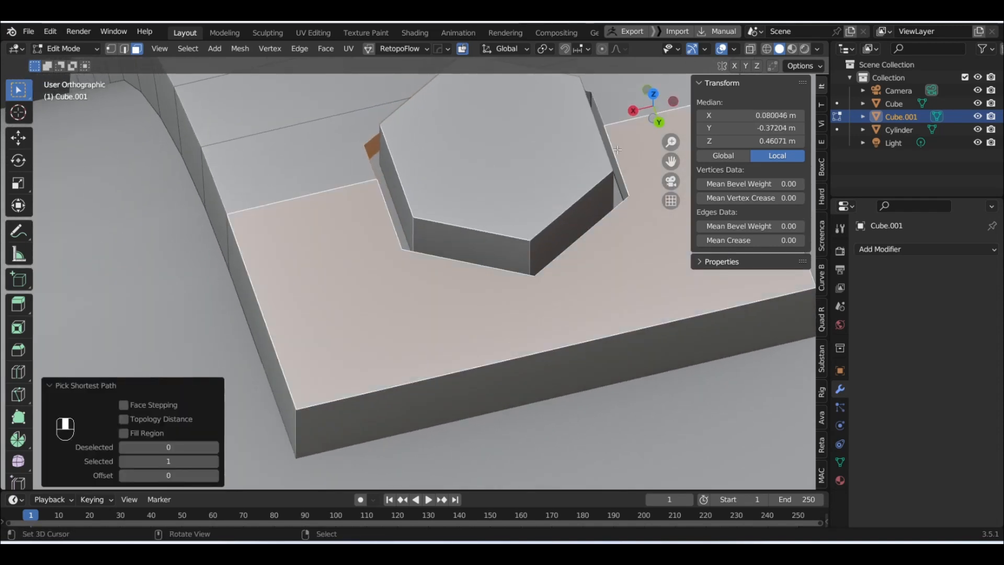
- Switch to edge selection and select all the rim edges around the hexagonal recess
left_click(125, 51)
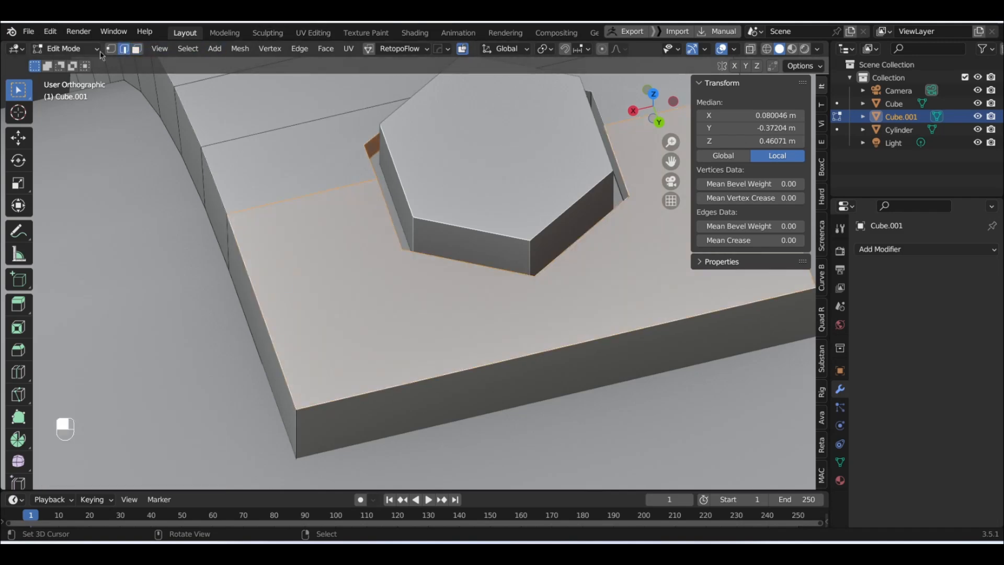
left_click(568, 252)
middle_click_drag(572, 242, 434, 294)
right_click(593, 315, "ctrl")
right_click(482, 295, "ctrl")
right_click(434, 264, "ctrl")
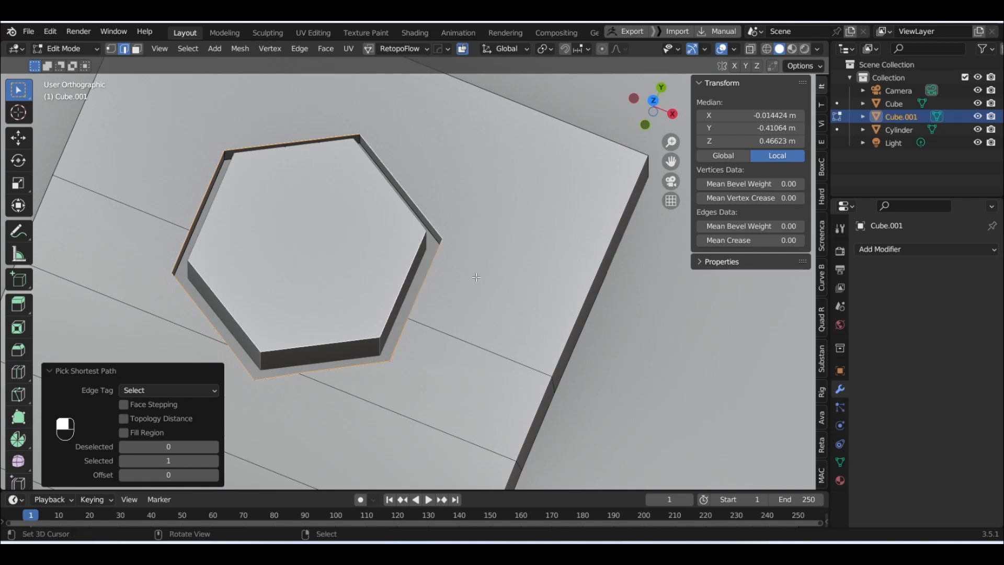
key("ctrl+b")
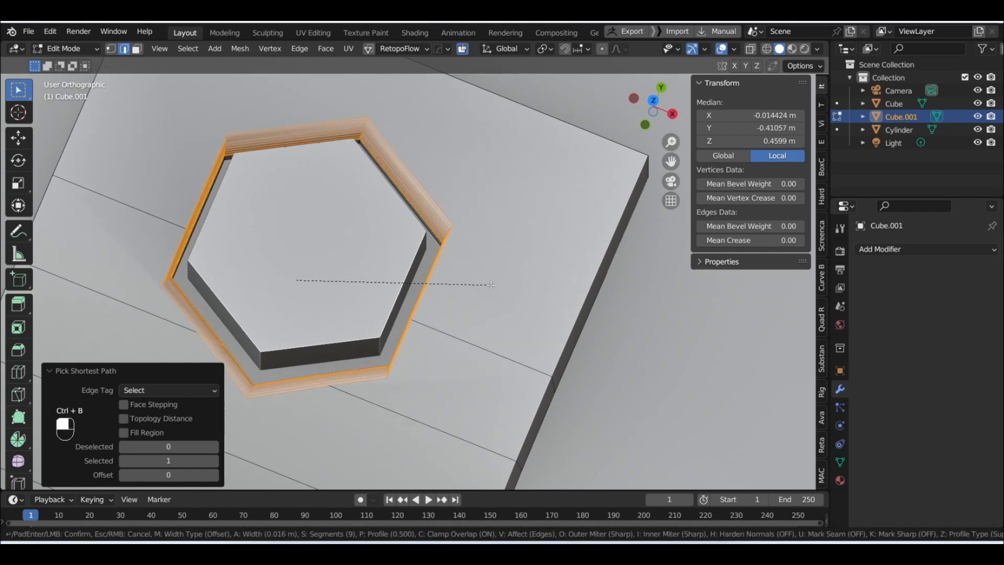
scroll(493, 284, "down", 4)
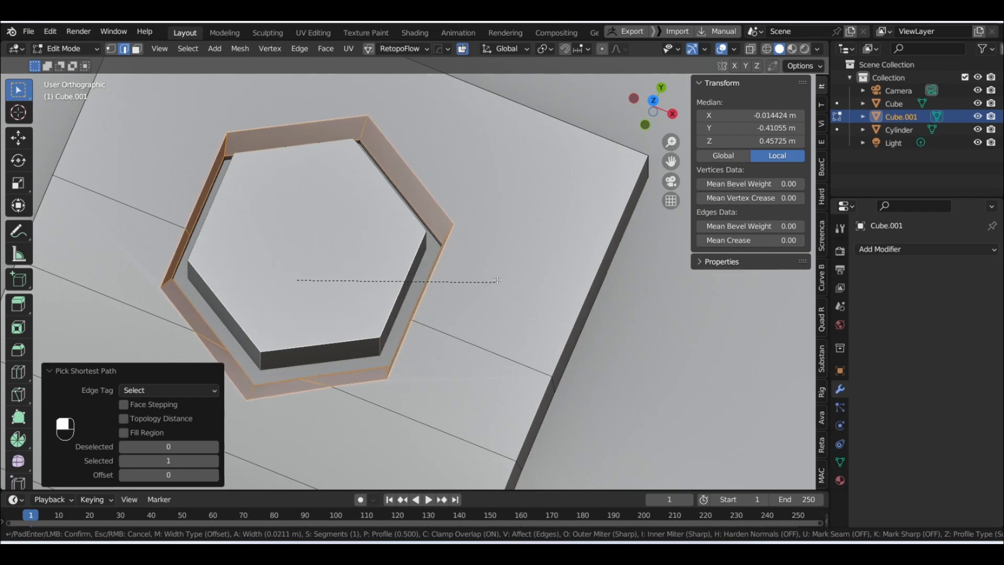
right_click(489, 277)
- Leave mesh editing and apply the band's scale
scroll(494, 269, "down", 2)
key("Tab")
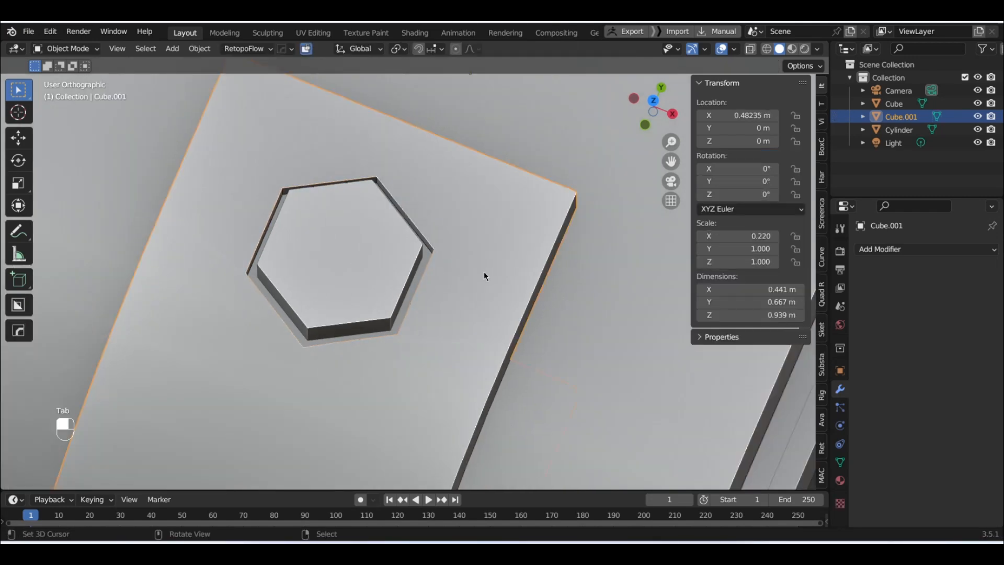
scroll(443, 261, "down", 3)
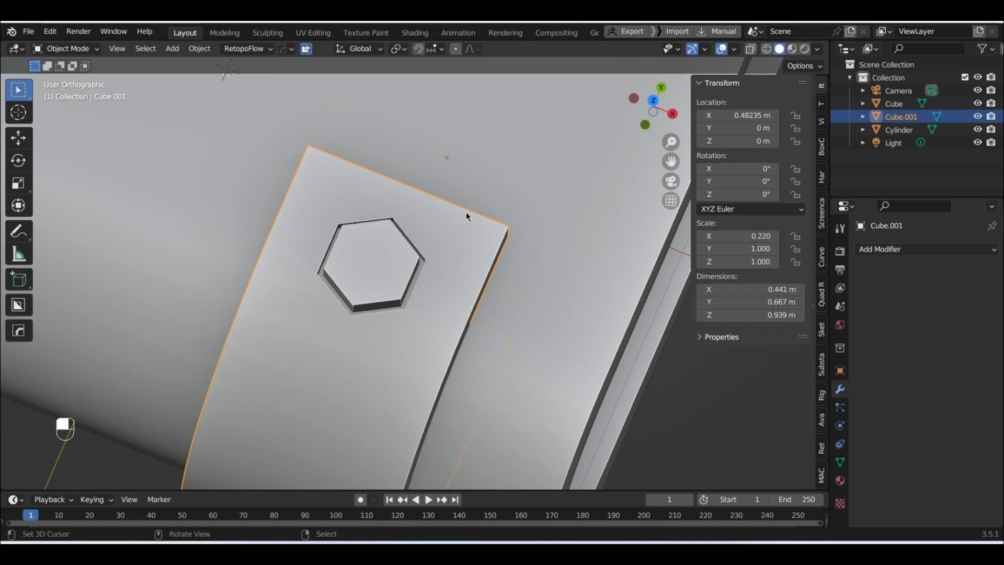
key("ctrl+a")
left_click(445, 201)
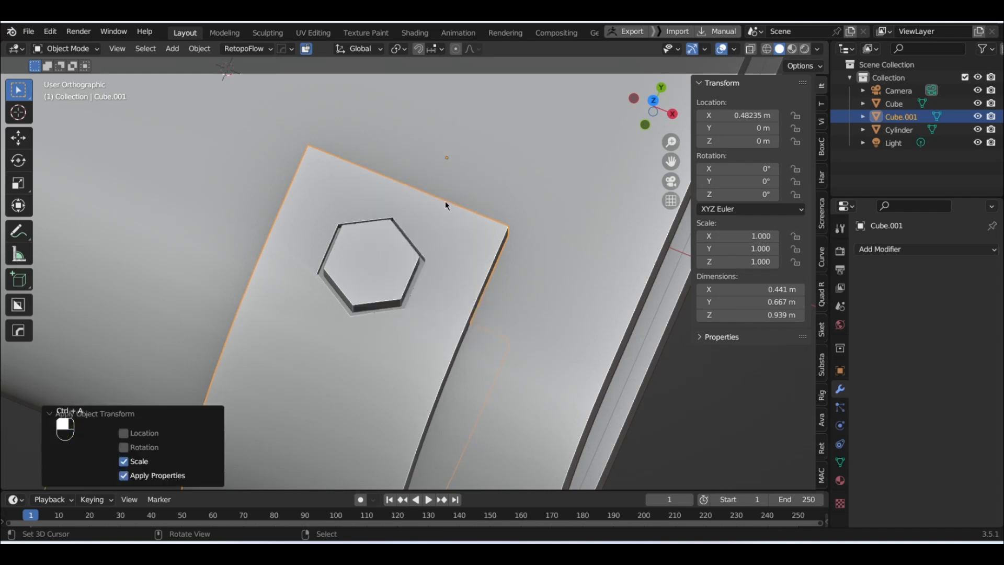
- Bevel the selected rim edges of the band's hexagonal recess with one segment, about 0.0122 m wide, and leave mesh editing
scroll(444, 248, "up", 2)
key("Tab")
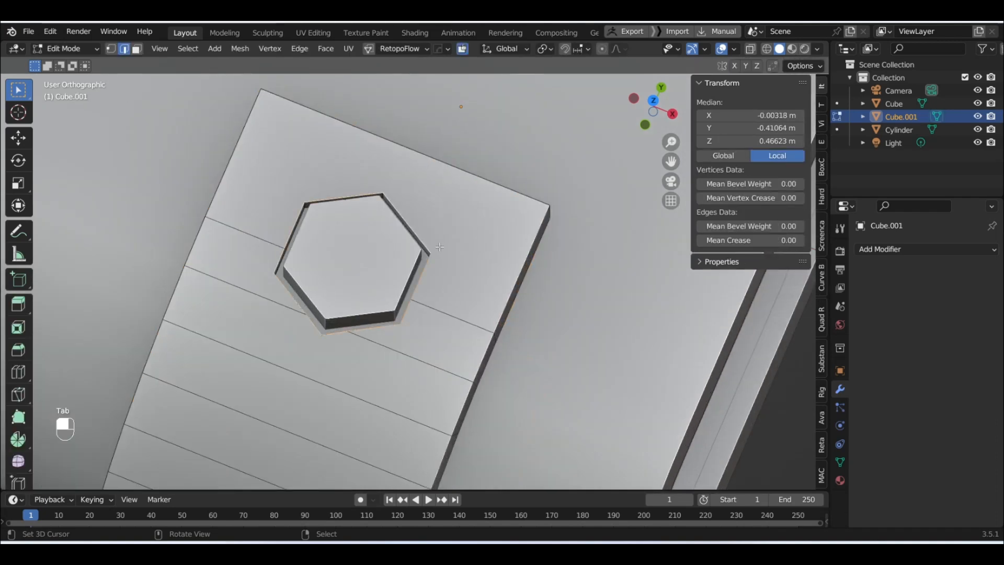
middle_click_drag(426, 239, 428, 239)
key("ctrl+b")
scroll(472, 243, "down", 8)
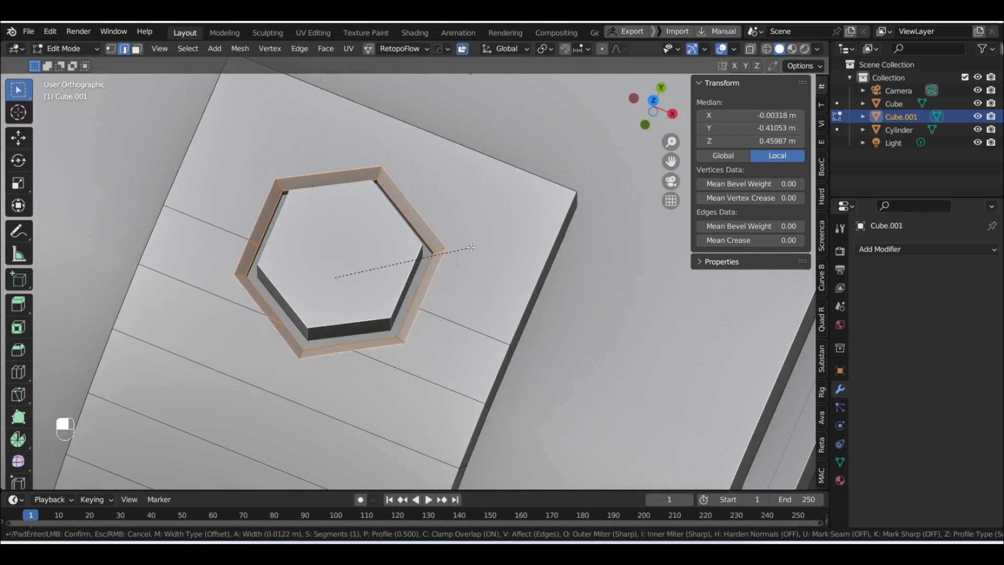
left_click(472, 248)
scroll(442, 270, "up", 3)
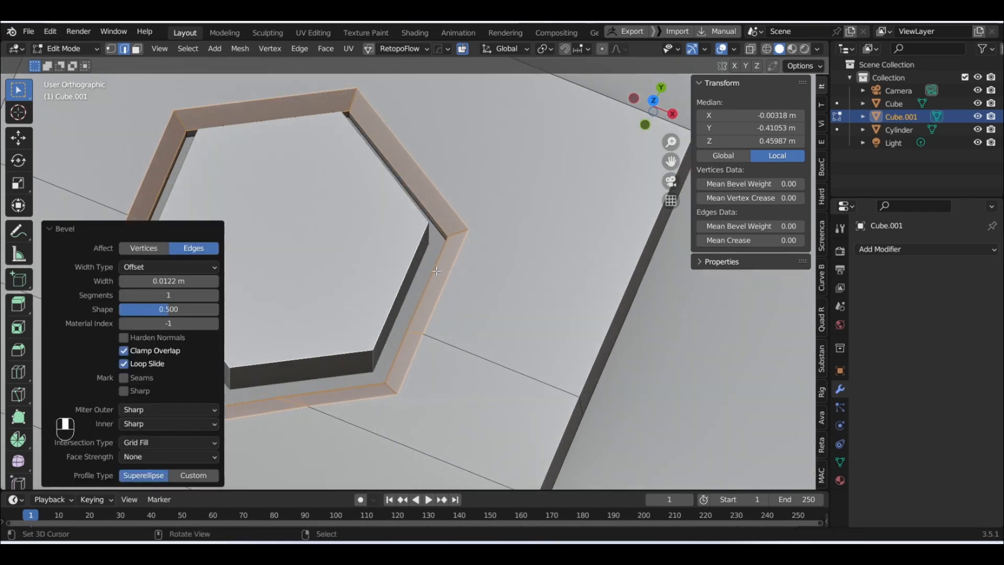
scroll(437, 271, "down", 2)
key("Tab")
- Select the hexagonal stud and open its mesh for editing with the top face edges selected
scroll(413, 275, "up", 1)
left_click(406, 268)
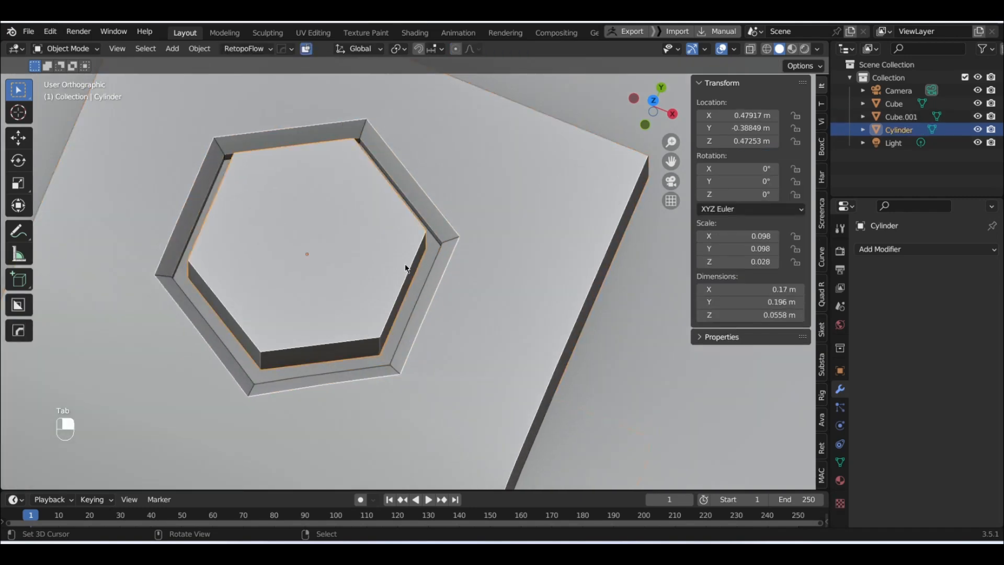
key("Tab")
middle_click_drag(405, 265, 392, 245)
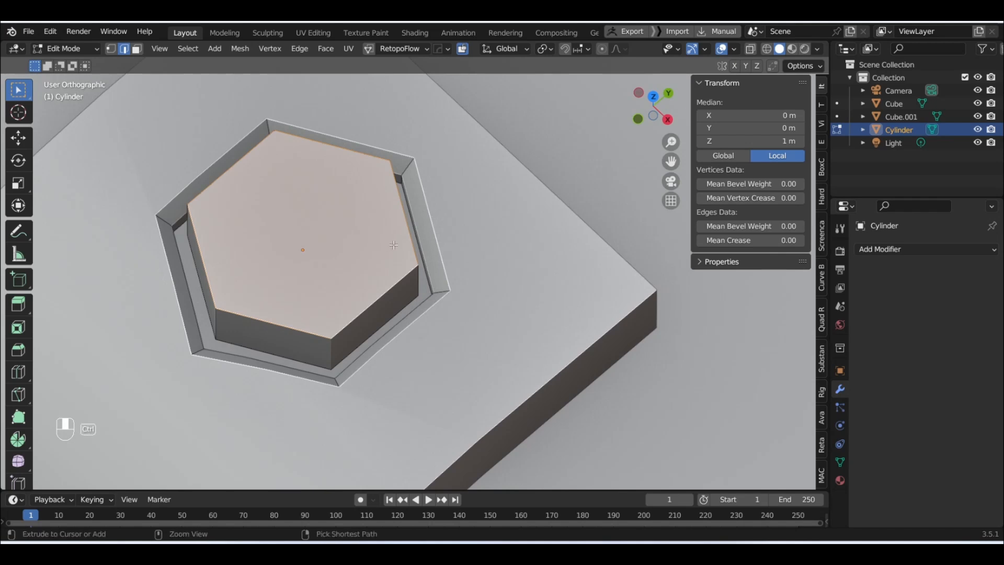
- Try to bevel the stud's top edges by about 0.148 m before applying its scale
key("ctrl+b")
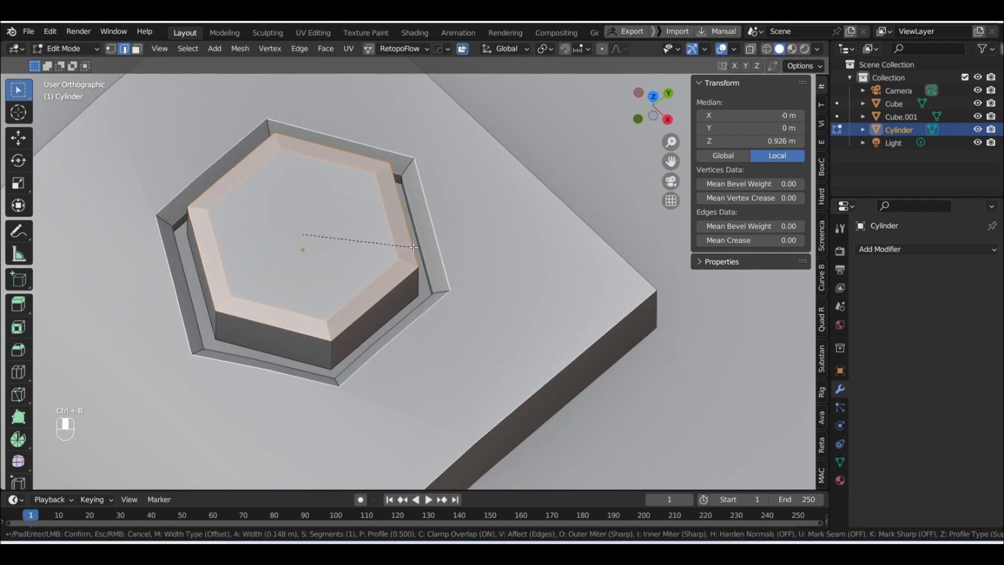
left_click(415, 247)
middle_click_drag(414, 246, 382, 168)
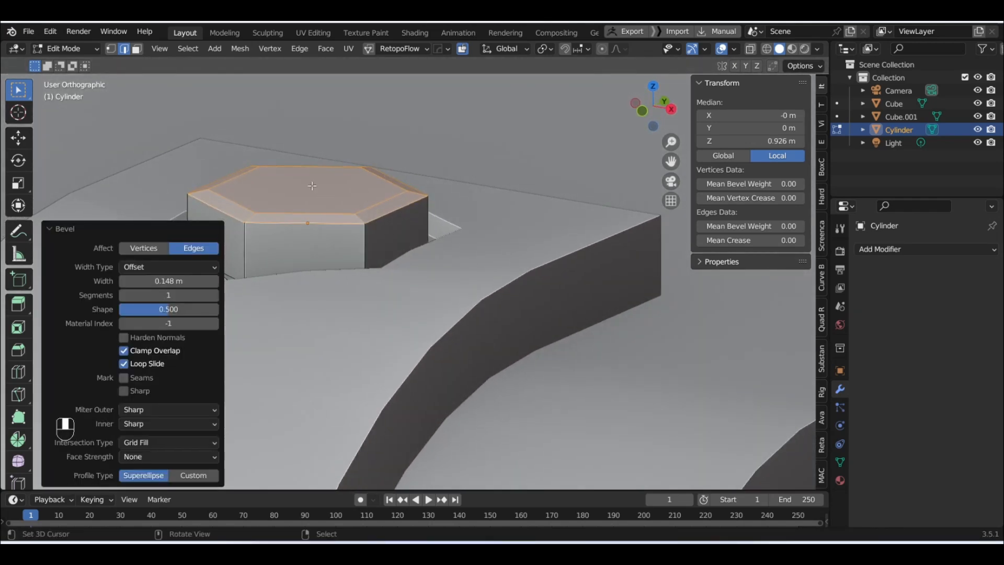
middle_click_drag(326, 208, 384, 271, "shift")
scroll(385, 271, "up", 1)
key("Tab")
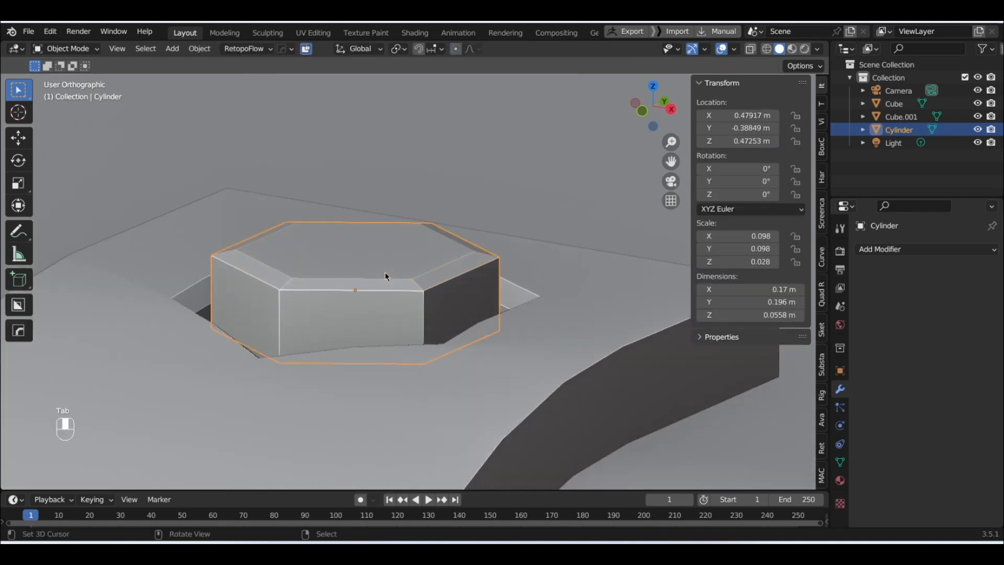
key("ctrl")
key("ctrl+a")
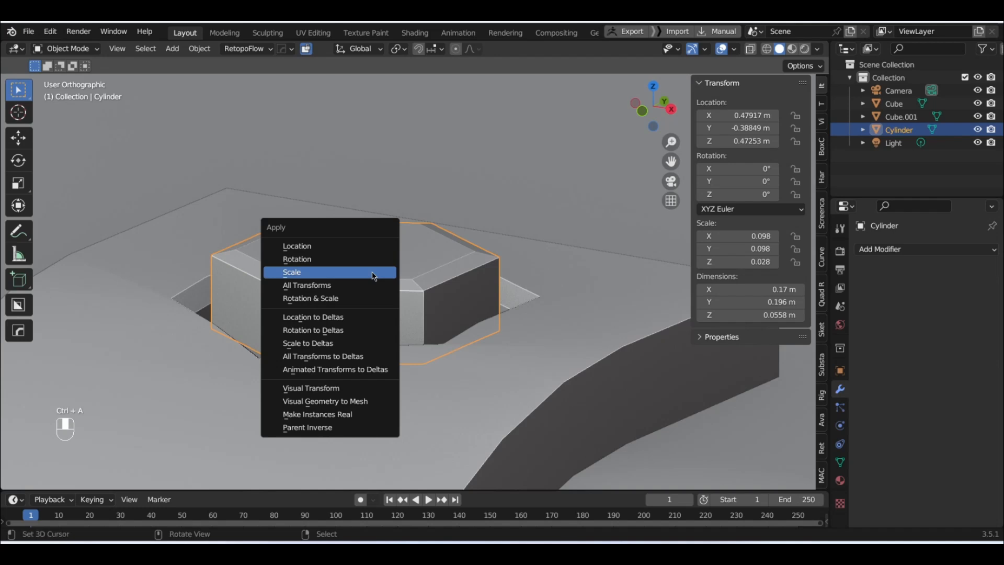
key("ctrl+z")
key("ctrl+z")
key("ctrl+z")
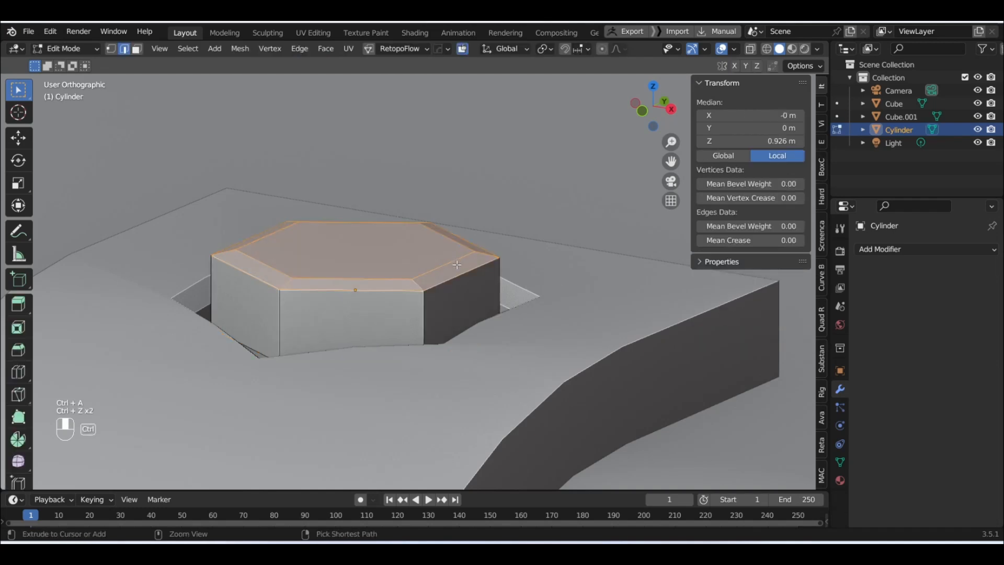
- Leave mesh editing and apply the hexagonal stud's scale
key("Tab")
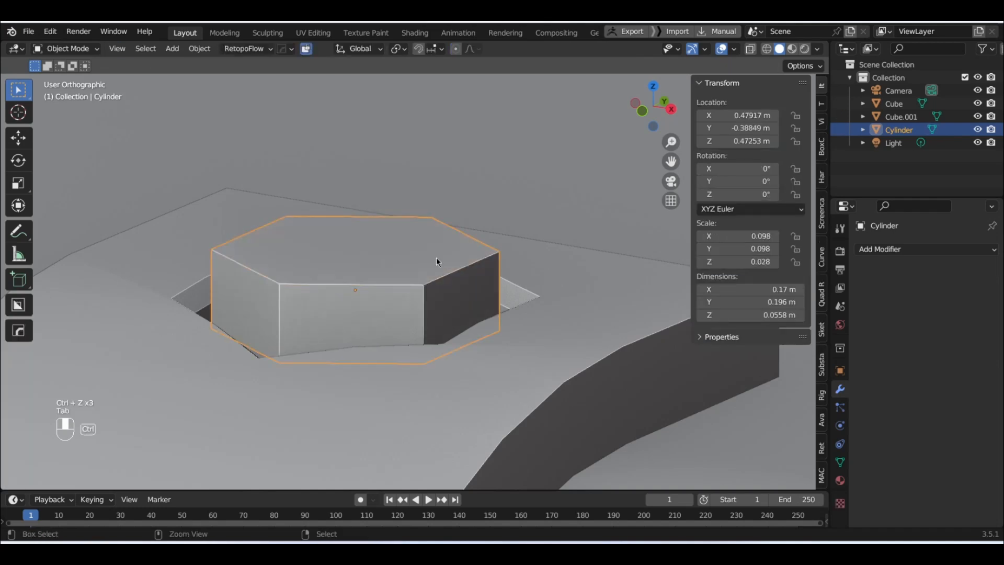
key("ctrl+a")
left_click(436, 257)
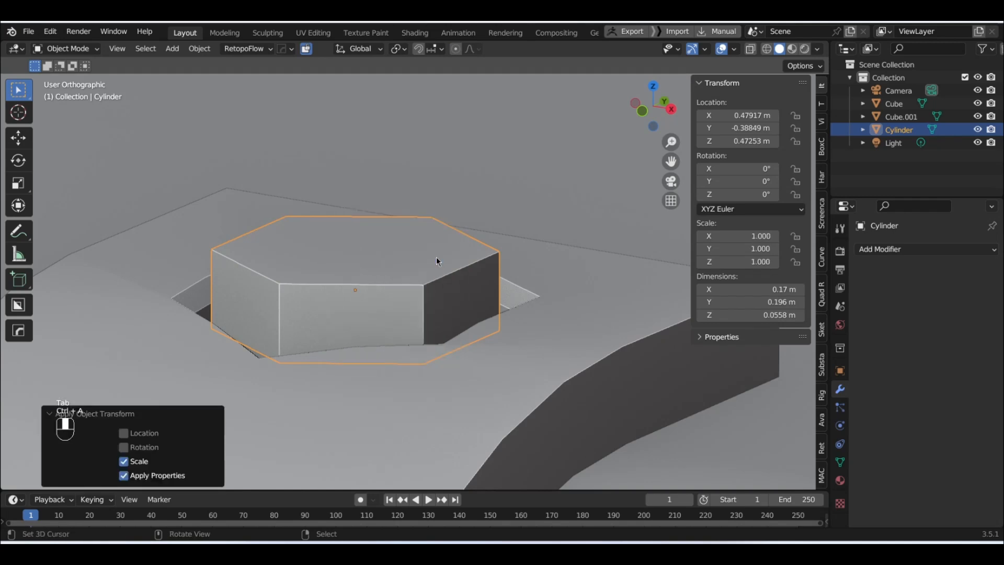
- Bevel the top edges of the hexagonal stud with one segment, about 0.014 m wide, and return to object mode
key("Tab")
key("ctrl+b")
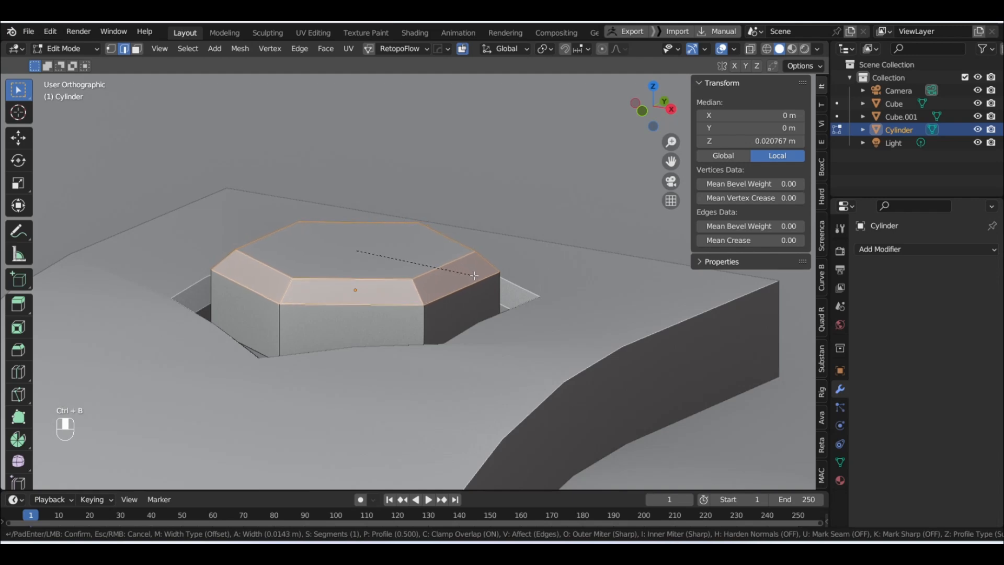
left_click(472, 274)
middle_click_drag(473, 274, 411, 280)
key("Tab")
- Symmetrize the spine band's mesh along Z from the positive to the negative side, and leave mesh editing
right_click(401, 285)
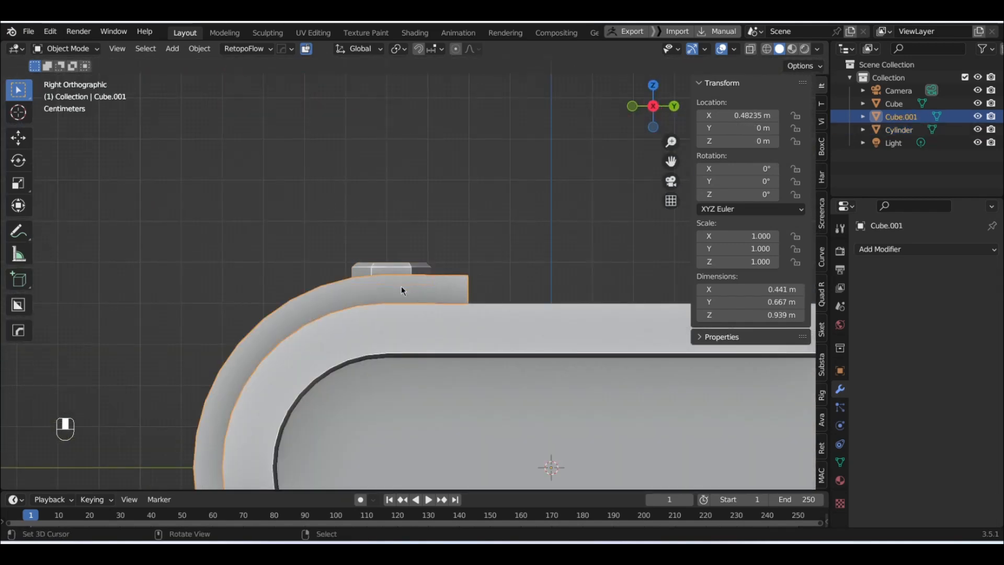
scroll(402, 289, "down", 3)
middle_click_drag(420, 339, 452, 366)
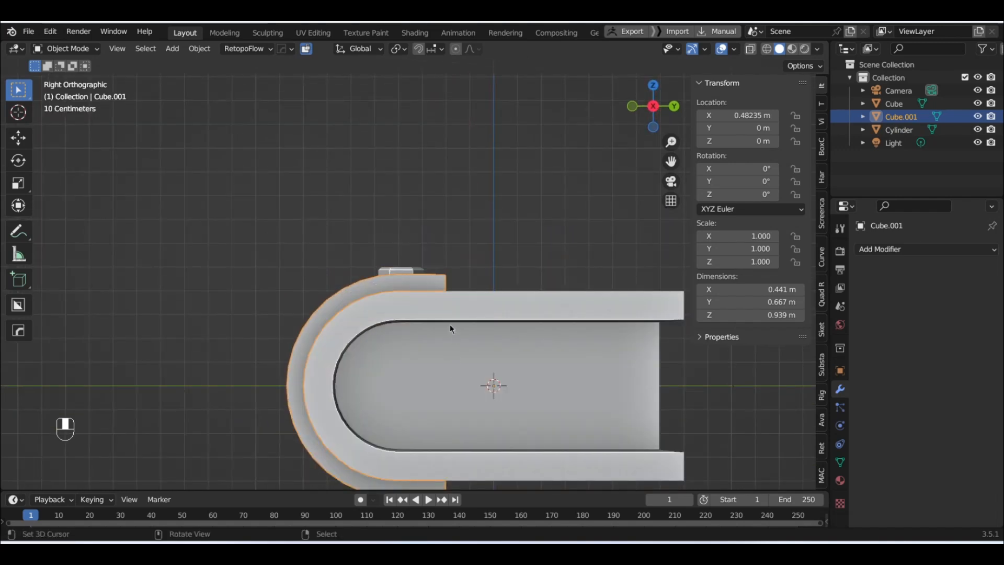
key("Tab")
middle_click_drag(453, 322, 487, 186, "shift")
scroll(488, 192, "up", 1)
key("alt+x")
middle_click_drag(495, 234, 456, 325)
middle_click_drag(489, 229, 469, 133)
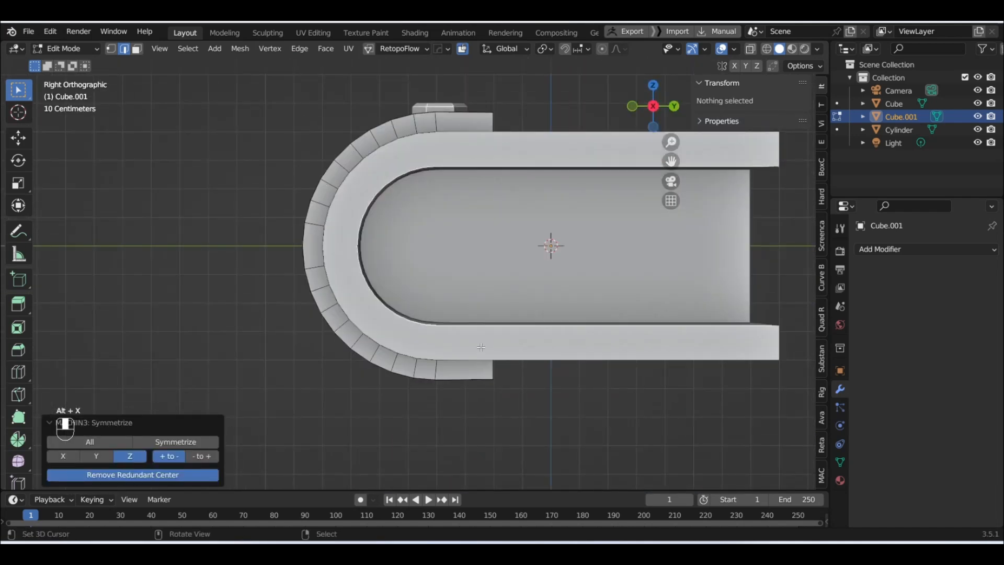
key("Tab")
- Select the hexagonal stud on top of the band and activate the Move tool
left_click(450, 104)
middle_click_drag(507, 184, 403, 236, "shift")
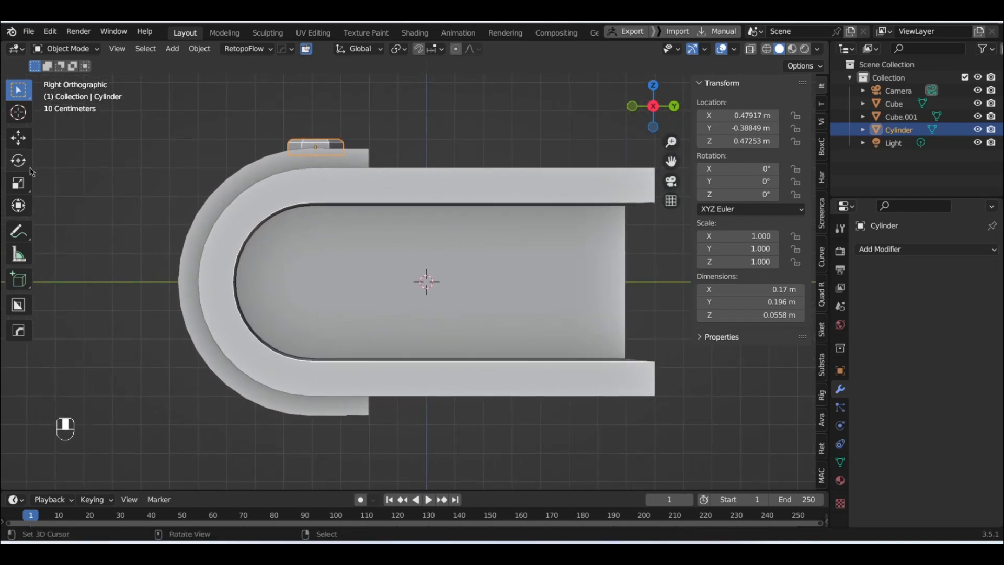
left_click(18, 138)
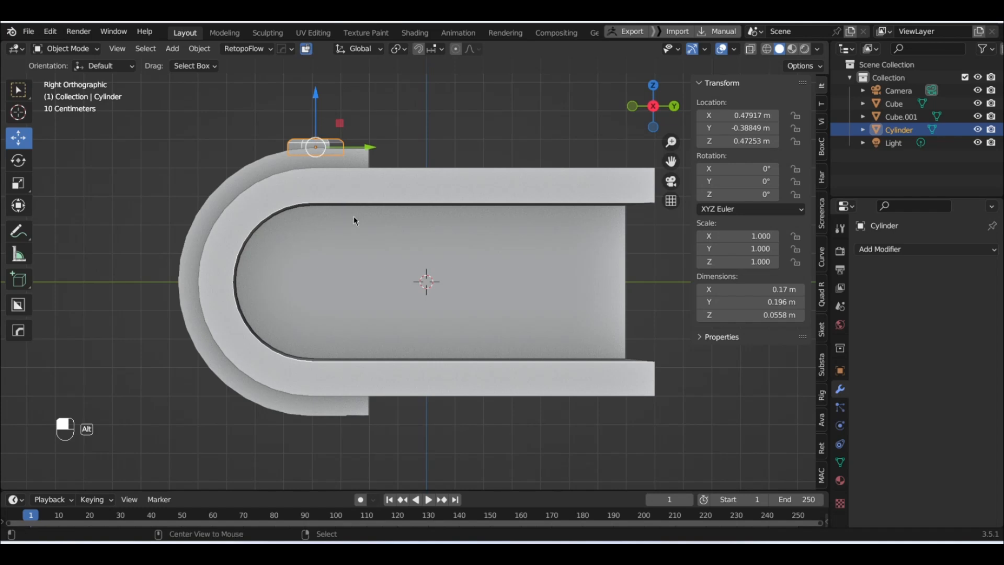
- Try to mirror the hexagonal stud with the Symmetry gizmo around its own origin
key("alt+x")
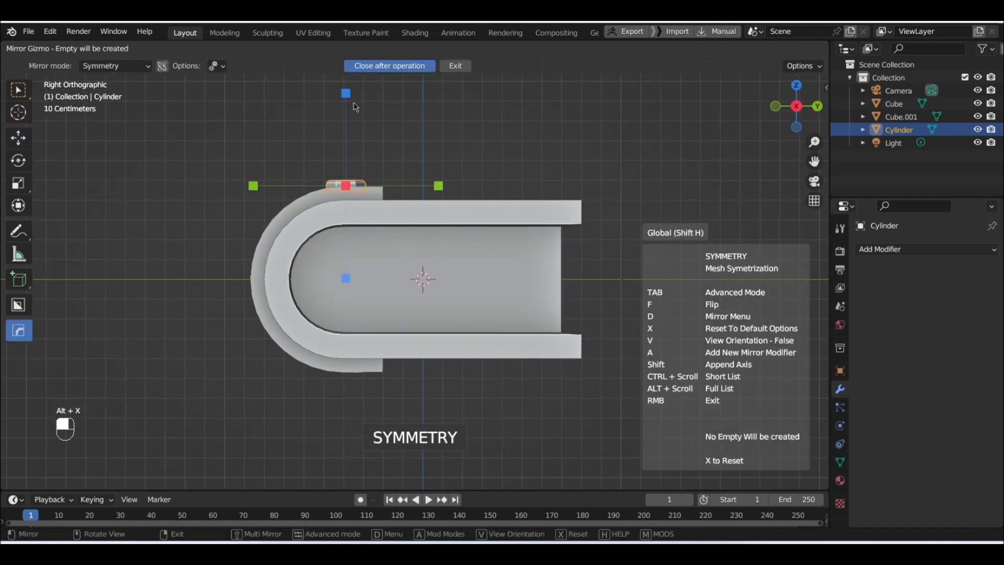
right_click(324, 123)
middle_click_drag(385, 273, 381, 295)
key("ctrl+z")
middle_click_drag(476, 192, 411, 272)
scroll(327, 143, "up", 2)
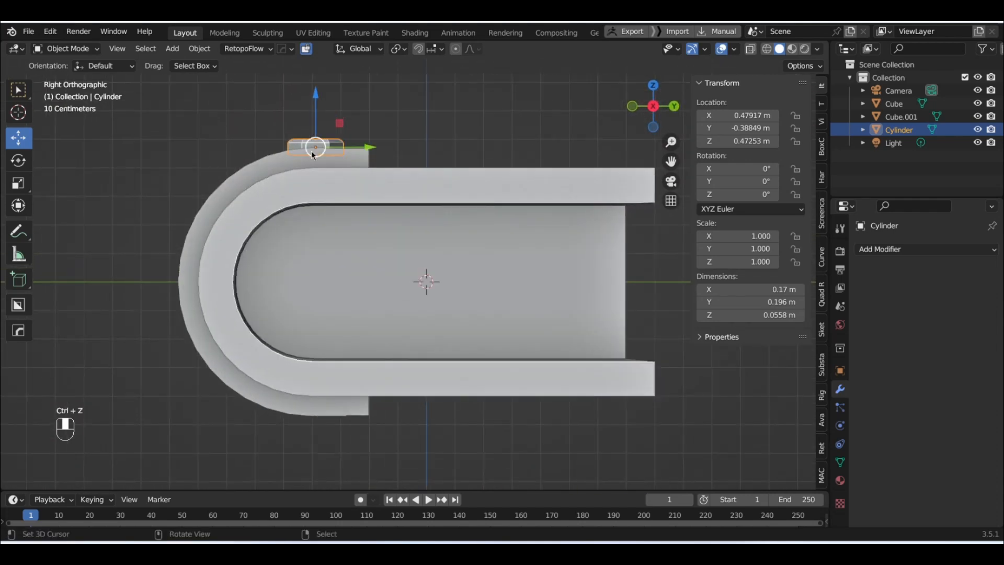
- Set the hexagonal stud's origin to the 3D cursor at the book's centre
key("w")
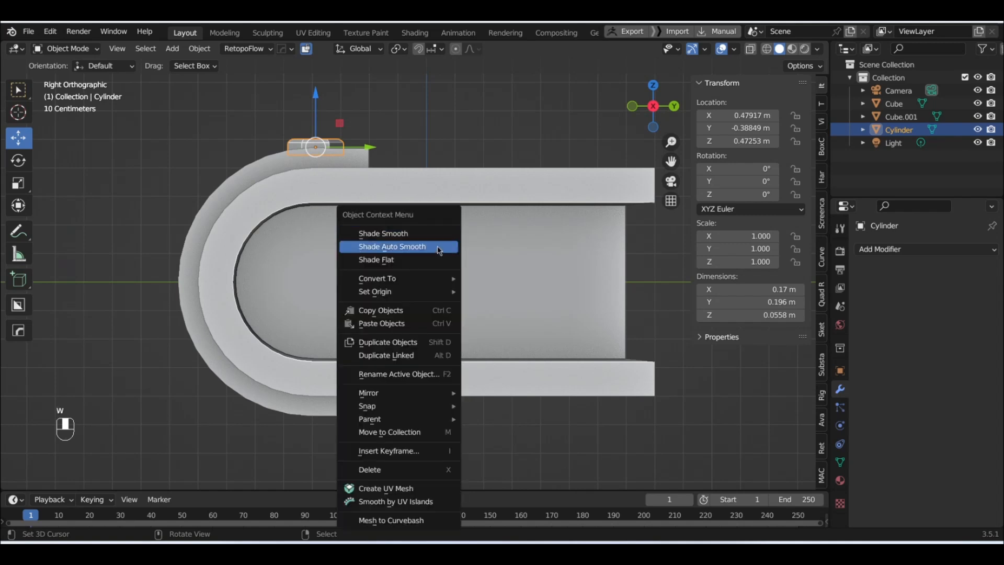
mouse_move(444, 288)
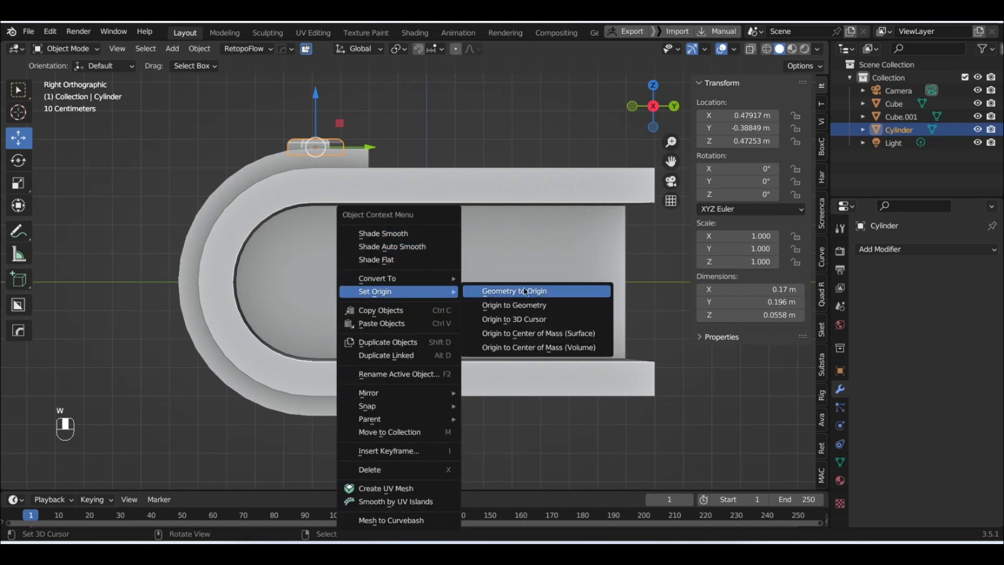
left_click(543, 320)
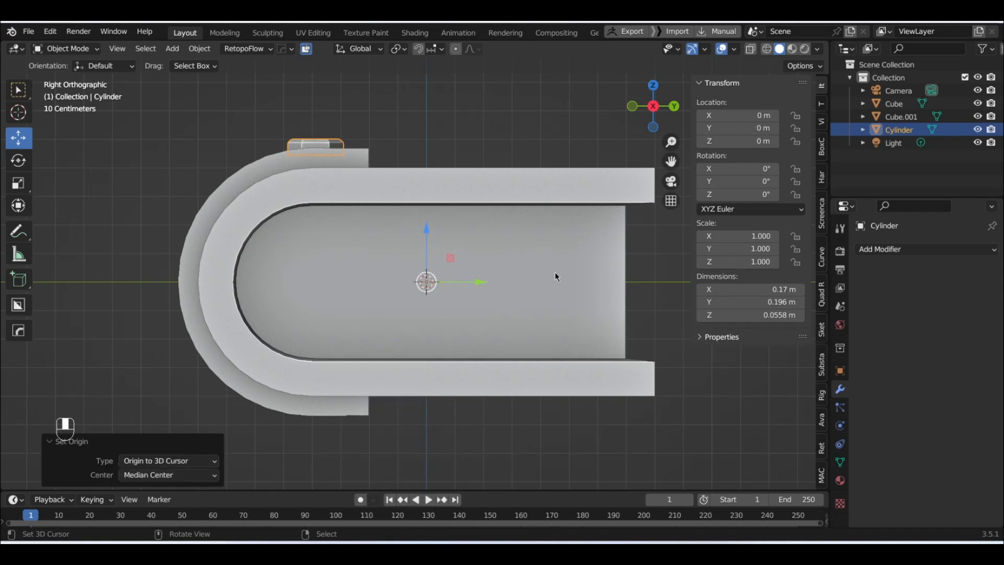
scroll(328, 230, "down", 1)
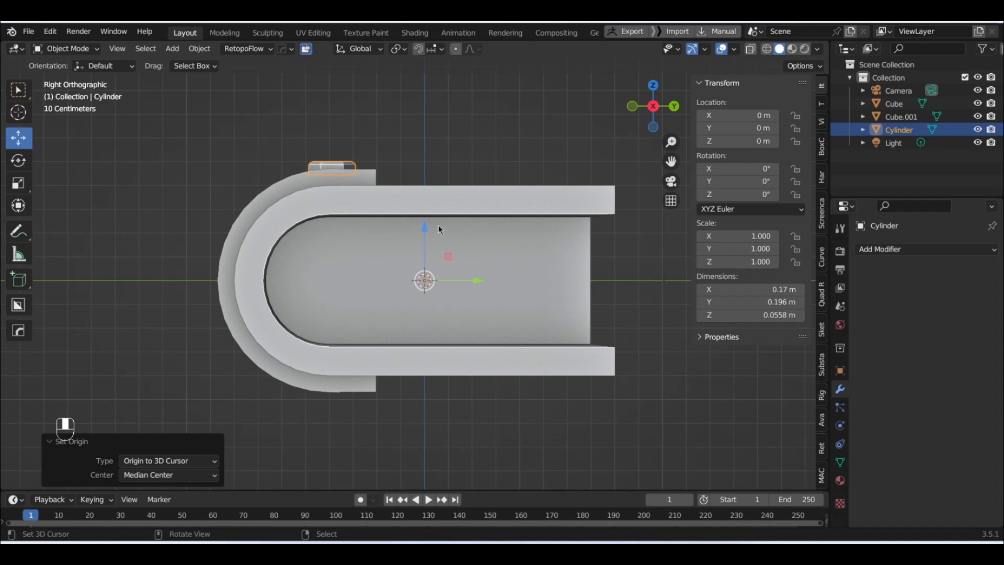
middle_click_drag(439, 225, 444, 252)
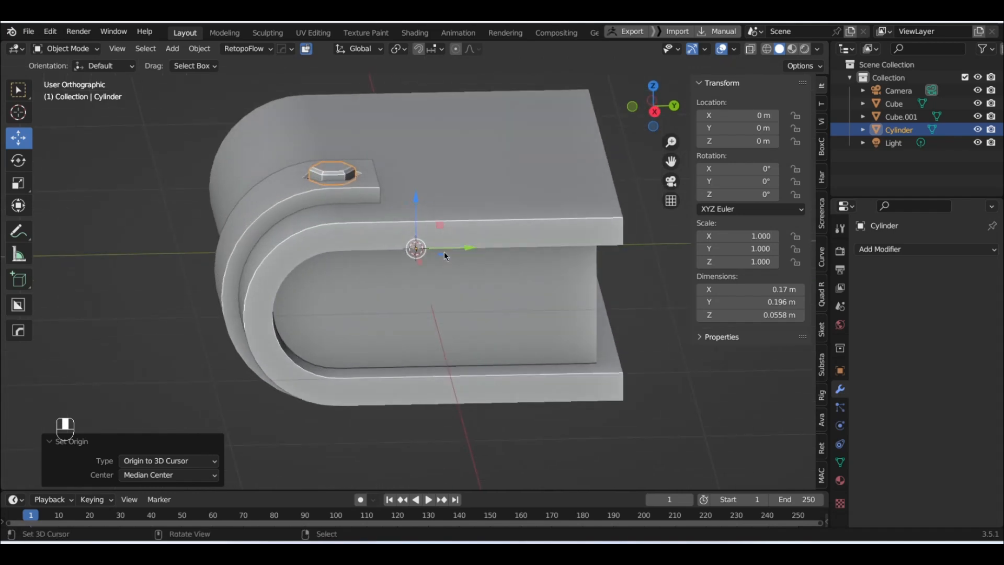
- Place the 3D cursor away from the book and reset it to the world origin
left_click(130, 185)
key("ctrl+c")
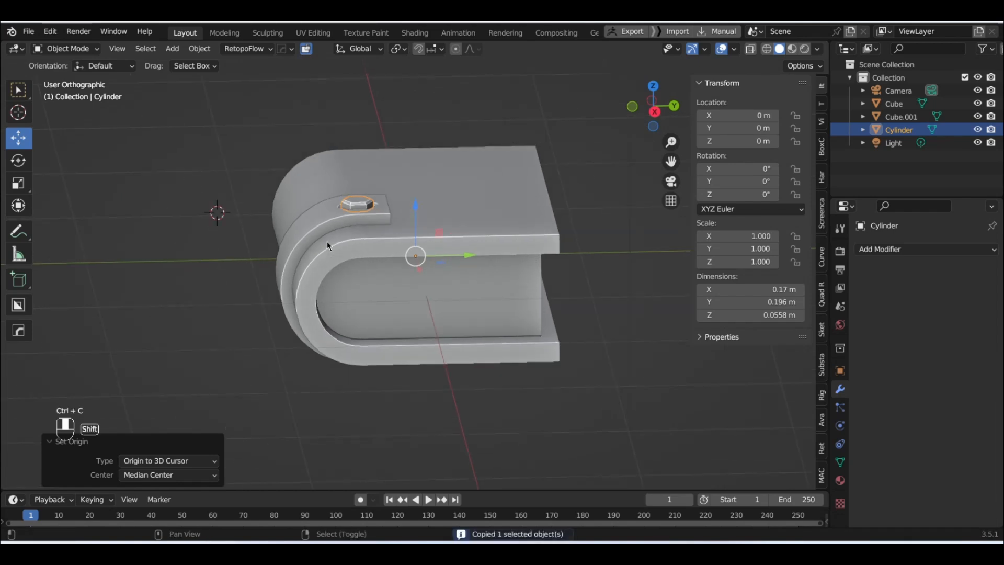
key("shift+c")
middle_click_drag(548, 344, 621, 242)
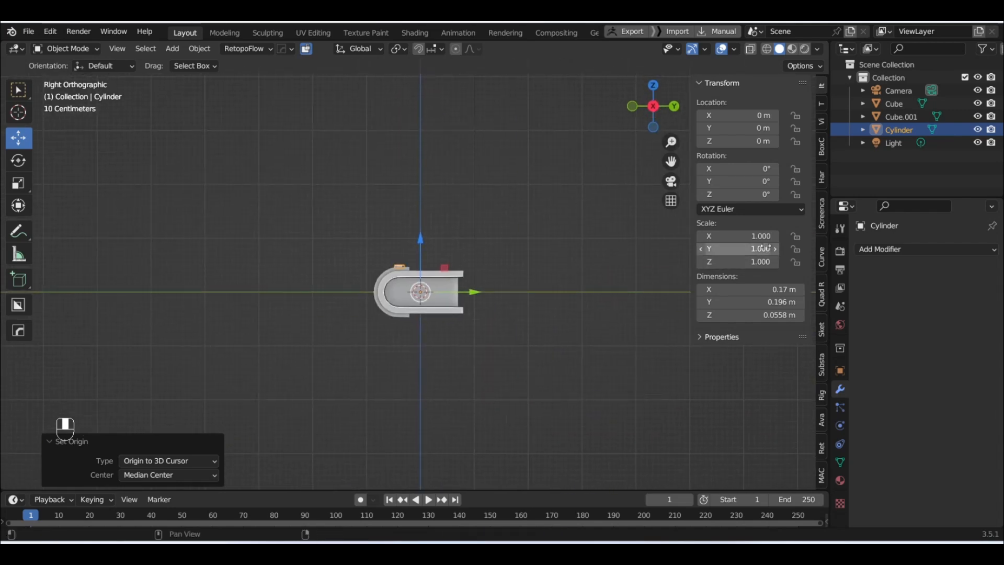
scroll(459, 293, "up", 5)
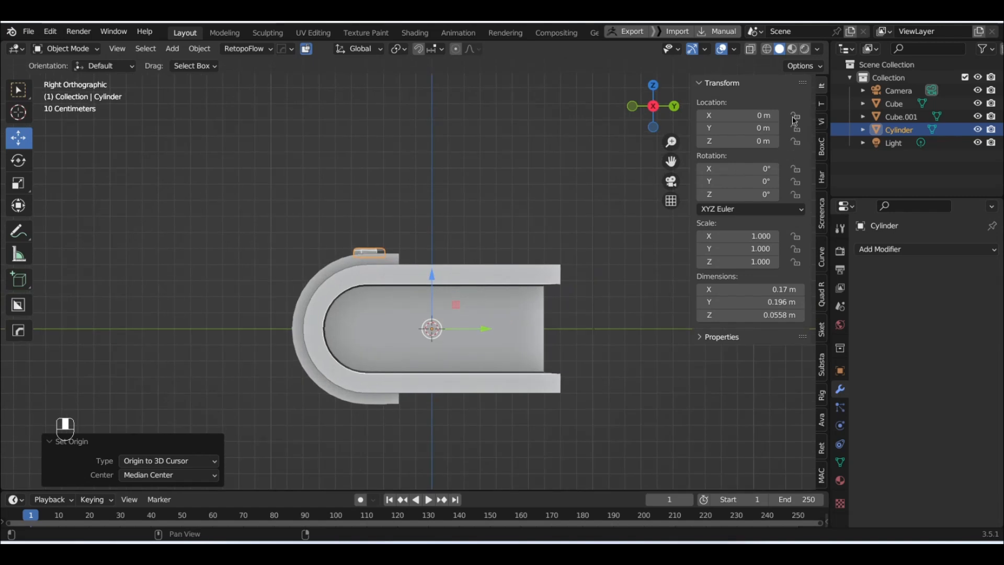
- Display the 3D cursor's location values to check that it sits at the world origin
scroll(821, 103, "down", 2, "ctrl")
scroll(820, 104, "up", 2, "ctrl")
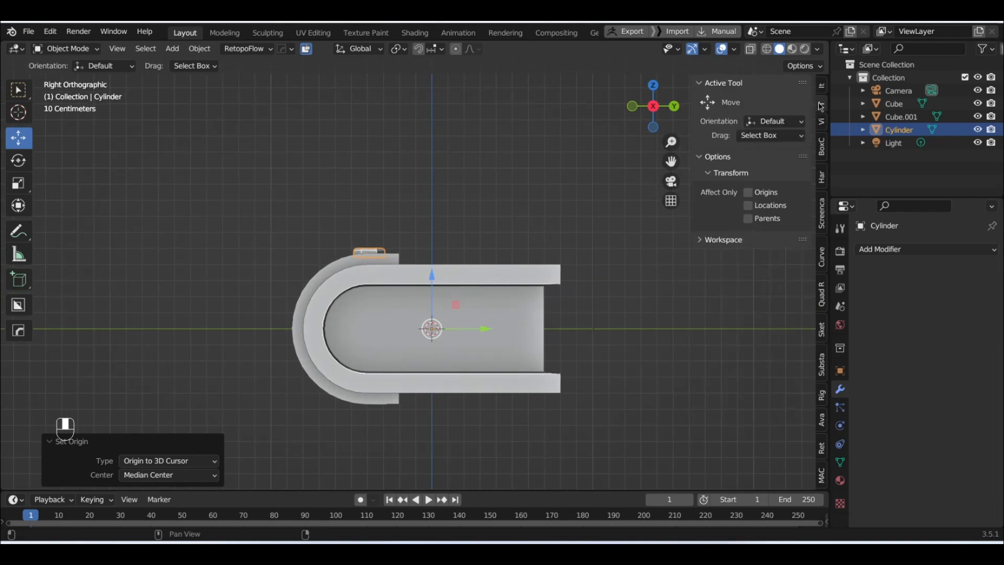
scroll(821, 103, "down", 2, "ctrl")
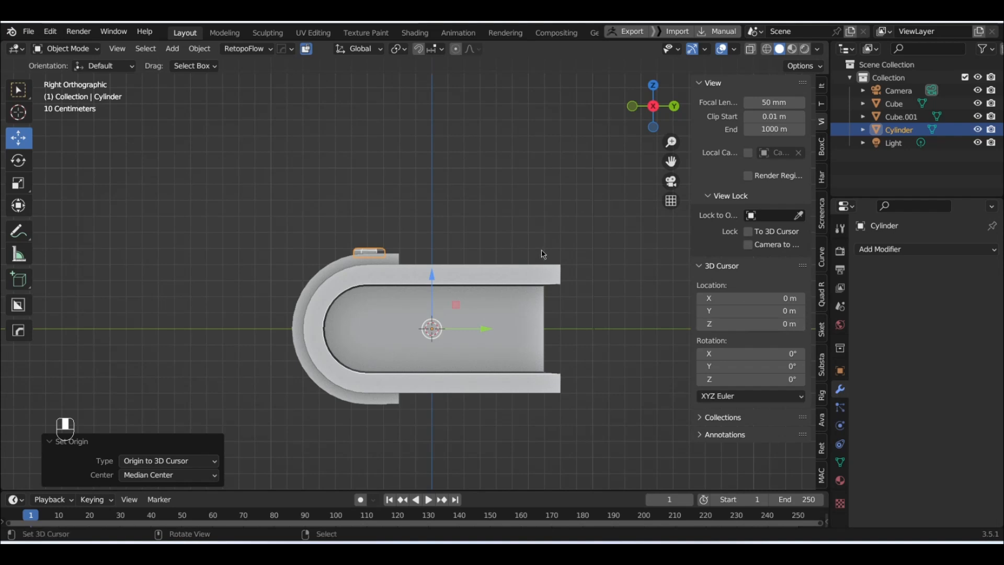
- Mirror the hexagonal stud along Z to the opposite cover with the Symmetry gizmo
scroll(419, 270, "up", 3)
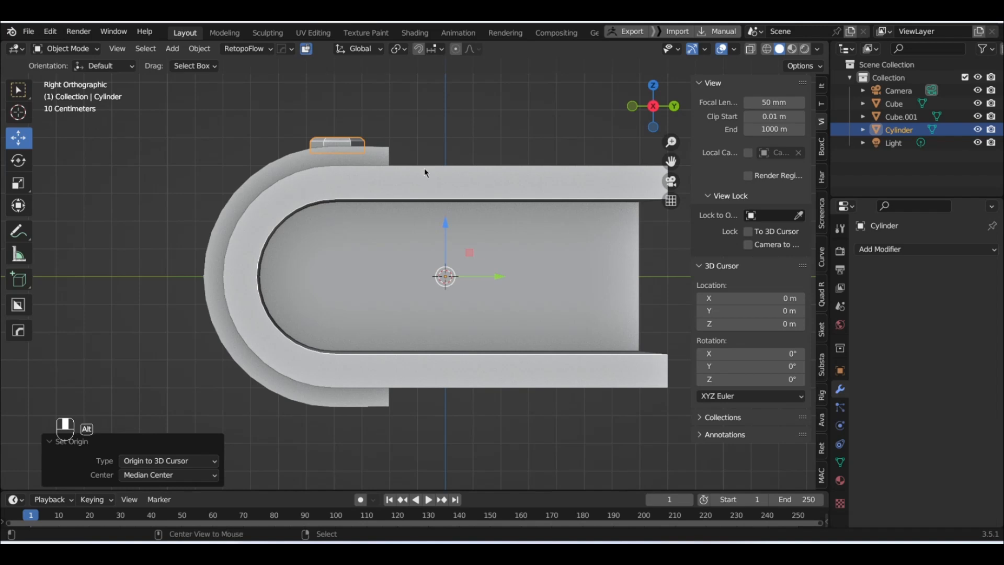
key("alt+x")
left_click(446, 185)
middle_click_drag(353, 415, 323, 363)
middle_click_drag(453, 233, 501, 230, "shift")
- Examine the mirrored hexagonal stud and the spine band around it, from an overview down to a close-up of the stud's recess
scroll(397, 260, "down", 1)
left_click(397, 262)
key("KP_Decimal")
left_click(484, 305)
left_click(509, 247)
left_click(500, 238)
left_click(500, 238)
middle_click_drag(499, 237, 516, 327)
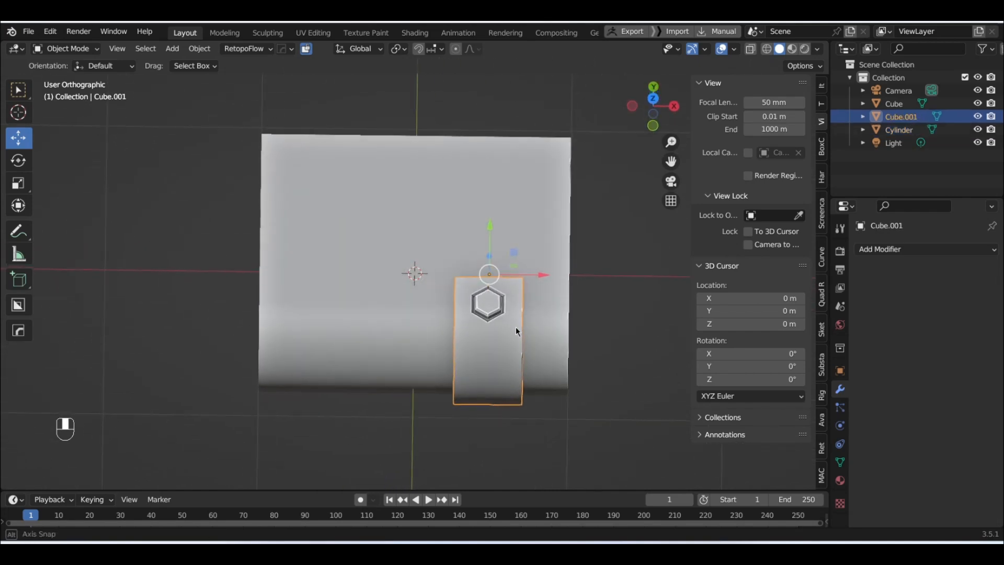
scroll(516, 329, "up", 3)
middle_click_drag(579, 317, 422, 227, "shift")
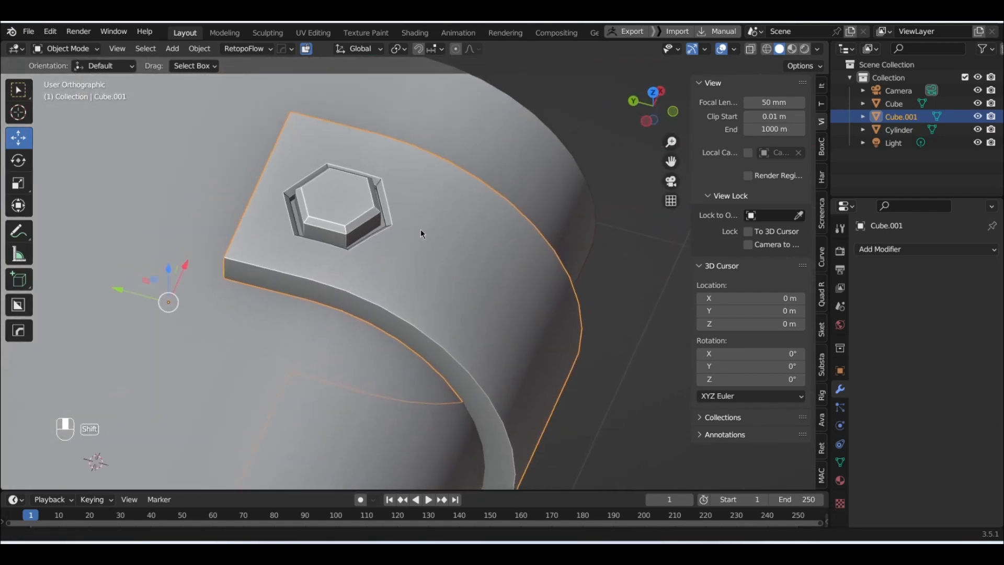
scroll(411, 236, "up", 3)
middle_click_drag(279, 270, 362, 244)
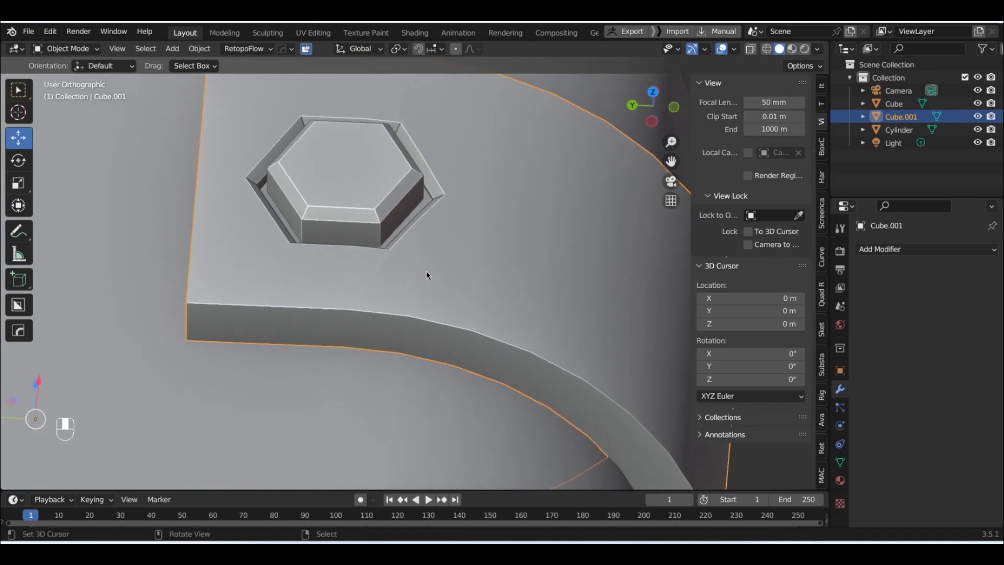
- Shade the spine band smooth with Auto Smooth enabled at an angle of 20°
key("w")
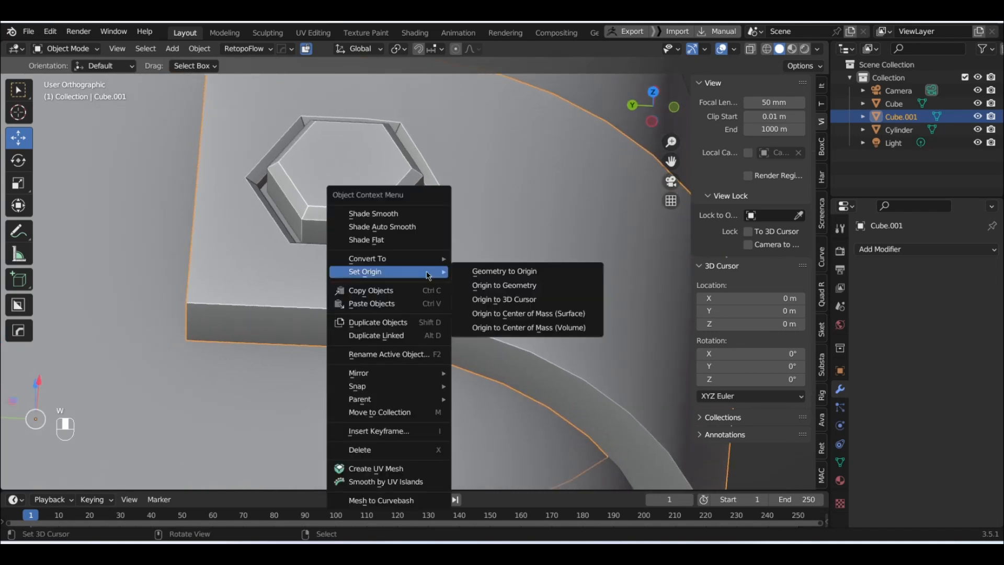
left_click(403, 214)
left_click(134, 460)
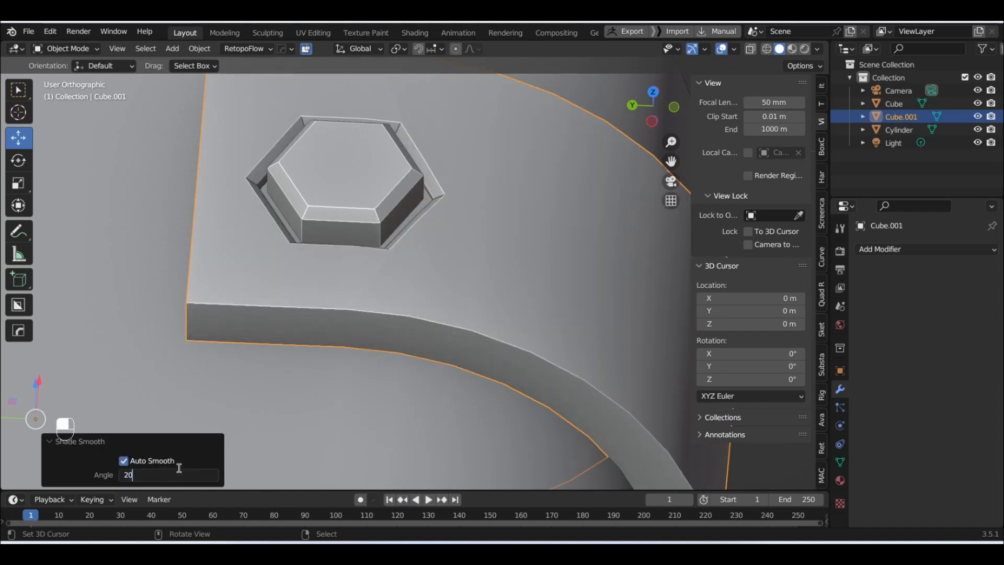
type("20")
key("Return")
middle_click_drag(311, 312, 462, 323)
scroll(462, 322, "up", 1)
- In Edit Mode, select the two short vertical corner edges at the spine band's end beside the stud
key("Tab")
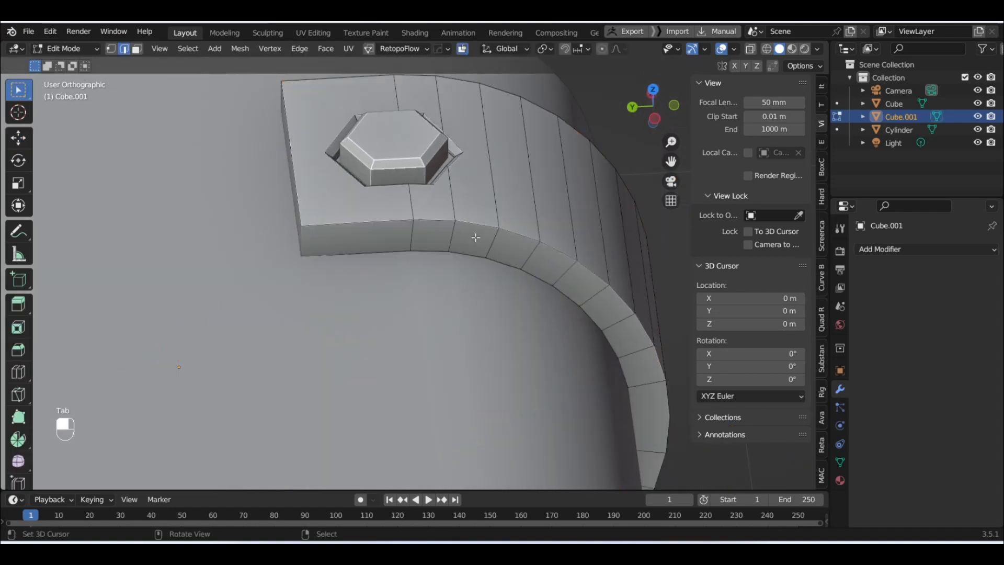
left_click(468, 218, "alt")
middle_click_drag(415, 225, 474, 240)
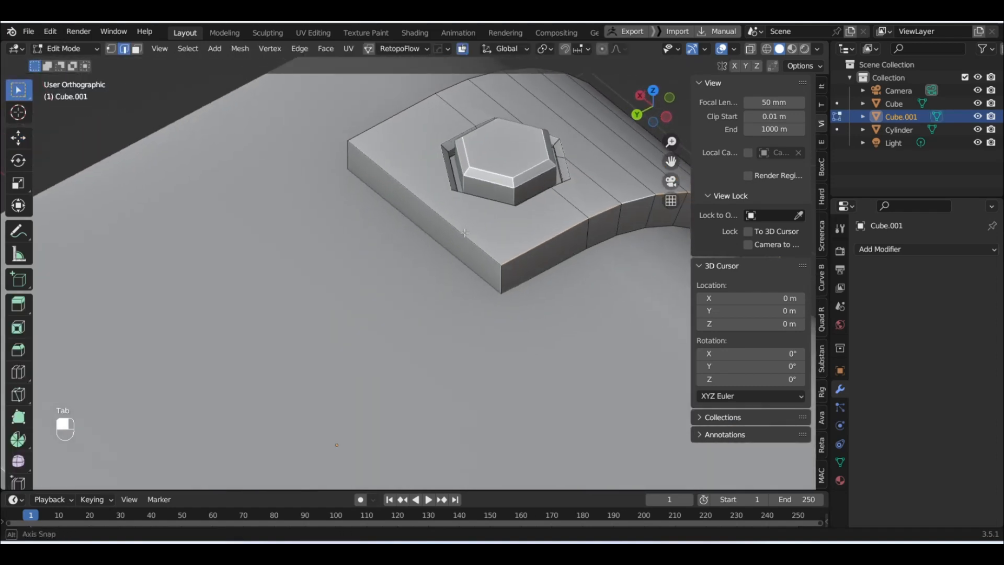
left_click(474, 242, "alt+shift")
left_click(518, 278)
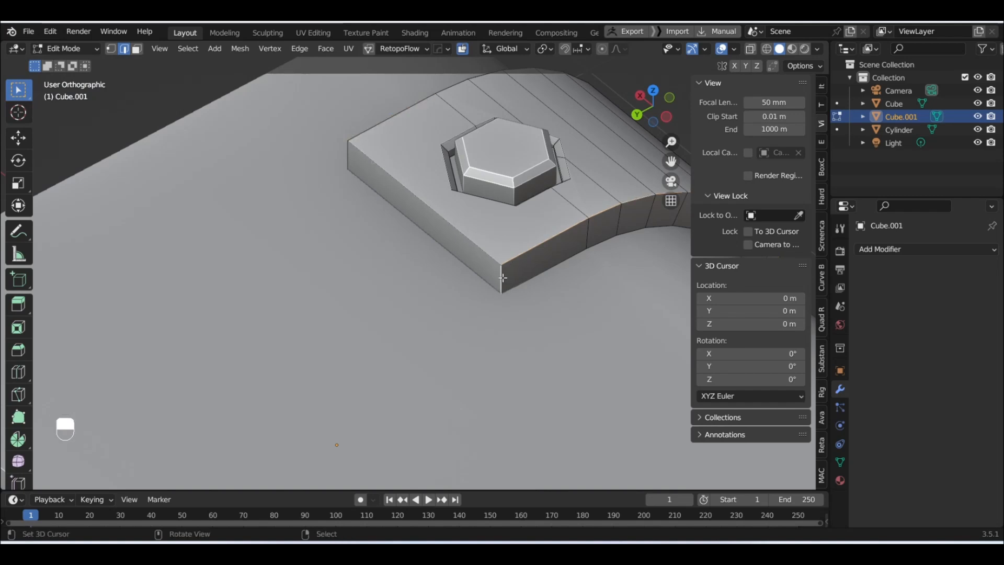
middle_click_drag(496, 242, 468, 100)
middle_click_drag(372, 291, 447, 290)
left_click(213, 194, "shift")
- Try to bevel the band's two corner edges about 0.105 m wide with two segments, then undo it
key("ctrl+b")
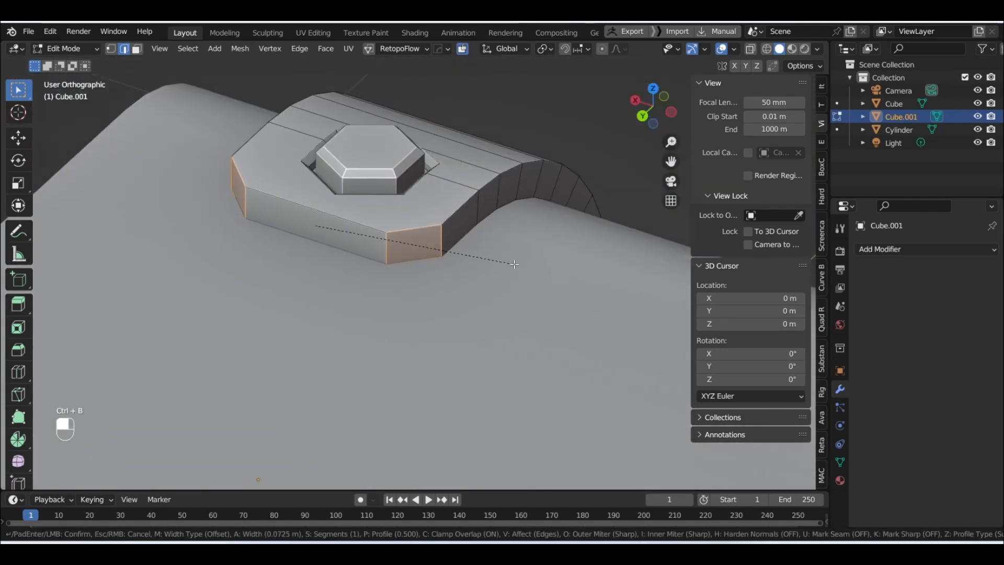
left_click(531, 263)
middle_click_drag(532, 263, 421, 361)
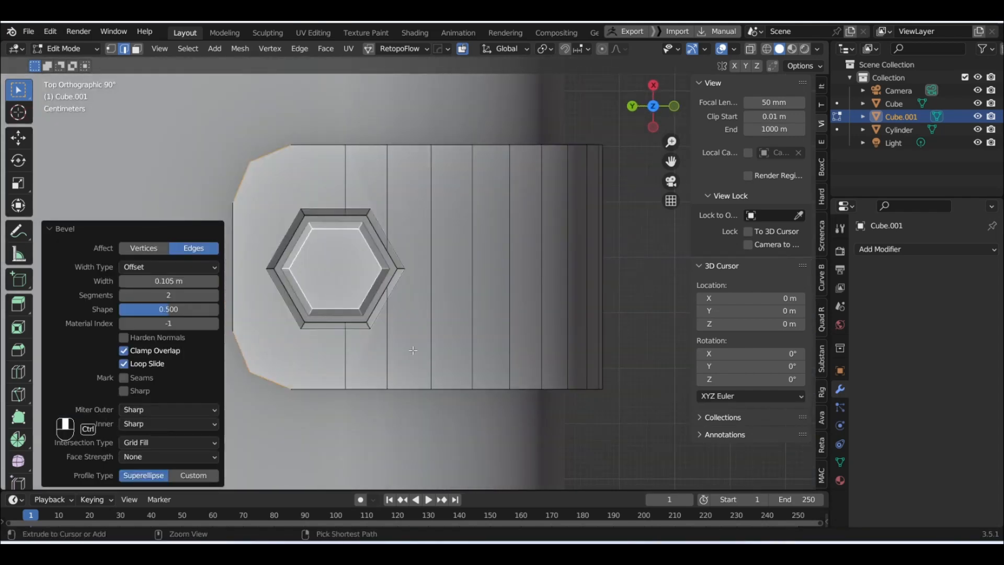
key("ctrl+z")
- Round the band's two end corners with a four-segment bevel about 0.116 m wide
key("ctrl+b")
scroll(398, 322, "up", 1)
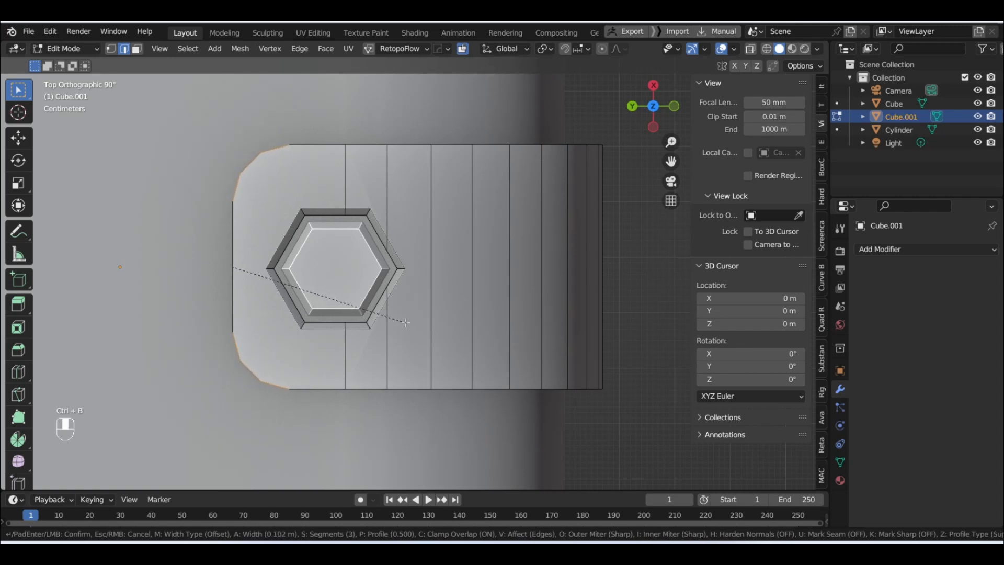
scroll(415, 322, "up", 1)
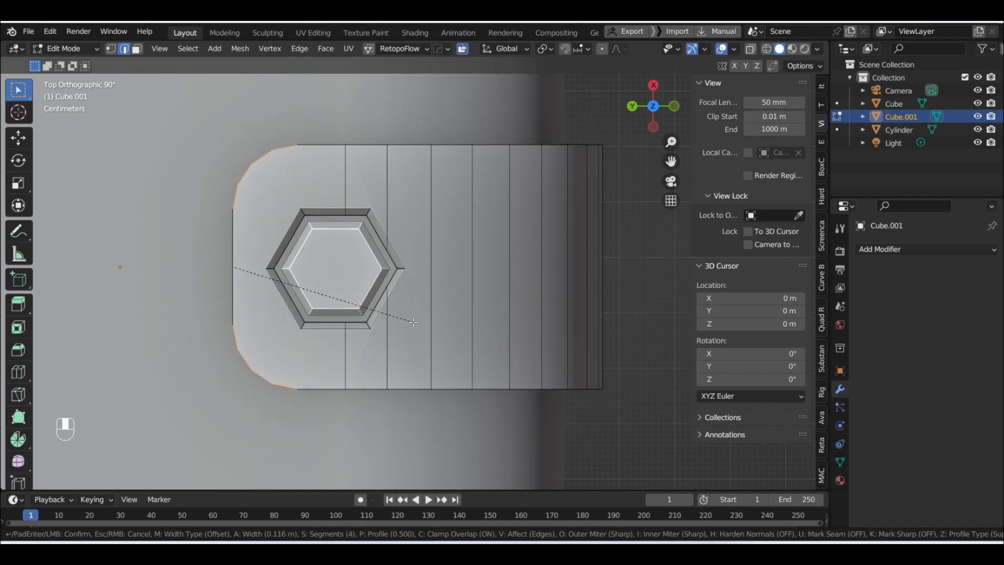
left_click(413, 322)
scroll(401, 348, "down", 2)
middle_click_drag(408, 345, 422, 330)
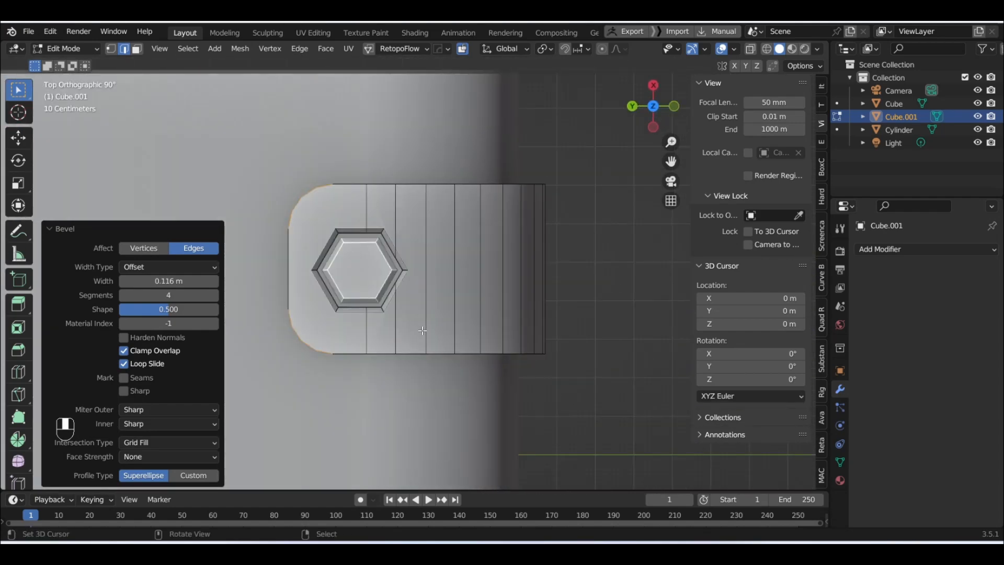
- Lengthen the band by moving its rounded end about 0.053 m along Y, away from the spine
key("g")
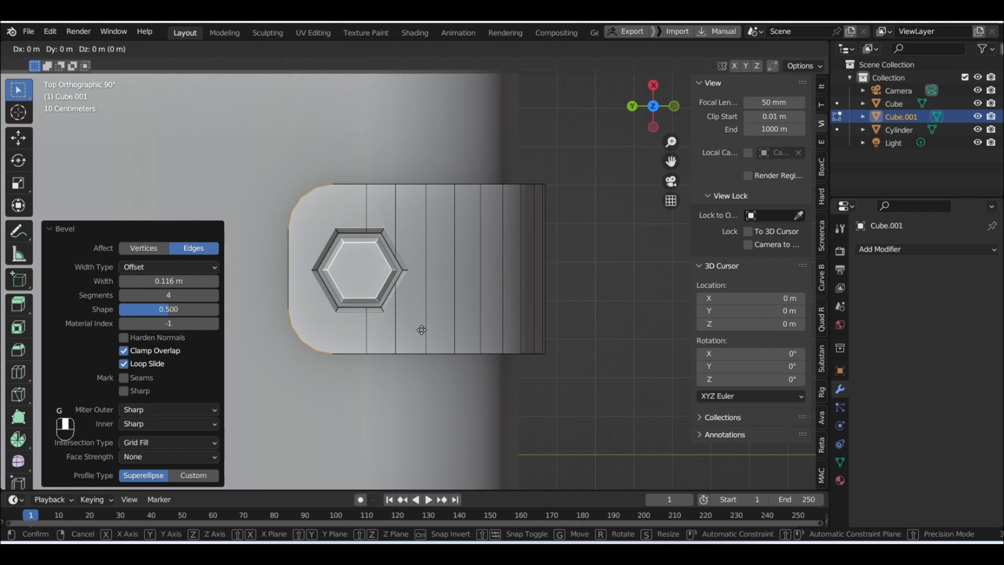
key("x")
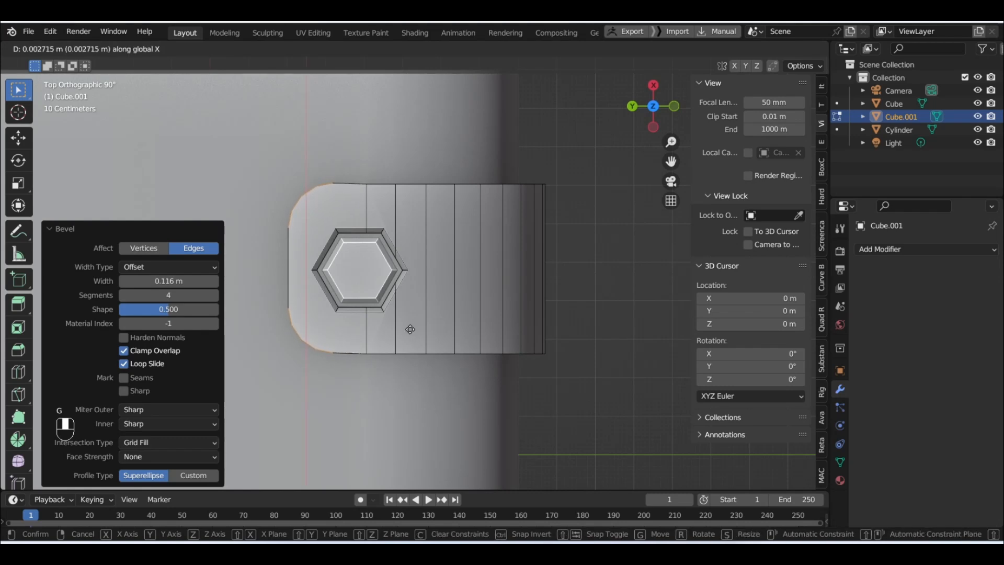
key("y")
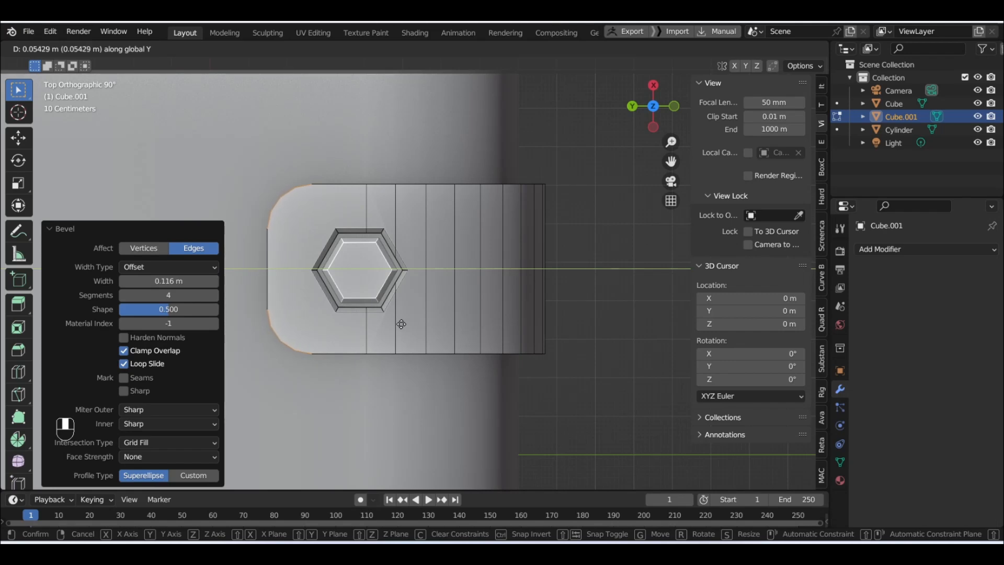
left_click(401, 324)
scroll(271, 396, "down", 2)
- Mirror the band's rounded, lengthened end along Z onto the opposite cover with the Symmetry gizmo
middle_click_drag(272, 396, 630, 210)
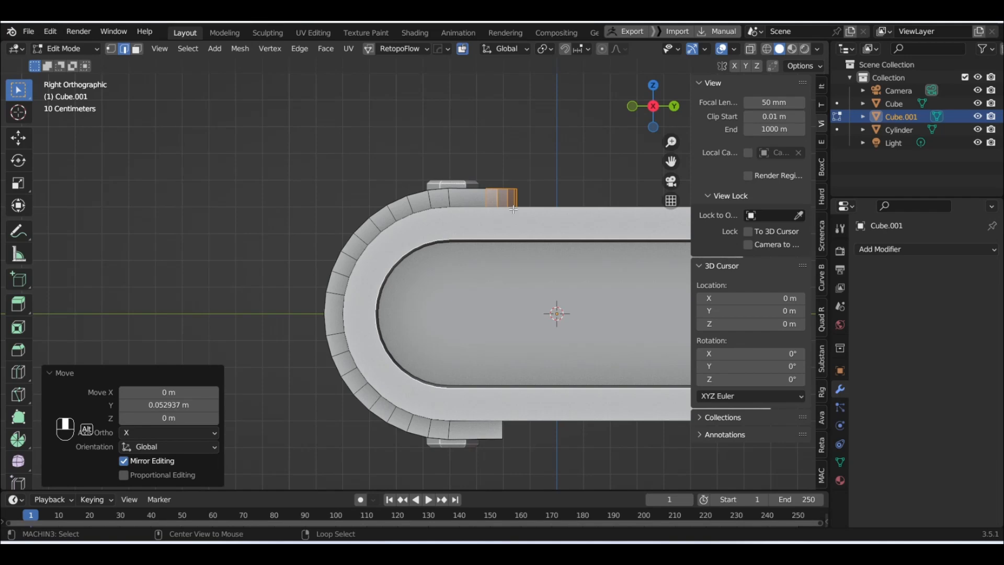
key("alt+x")
middle_click_drag(517, 208, 511, 317)
- Chamfer the band's outer perimeter edges on both sides with a single-segment bevel about 0.02 m wide
left_click(349, 282, "alt")
left_click(390, 282, "alt+shift")
middle_click_drag(540, 300, 355, 363)
left_click(400, 279, "alt+shift")
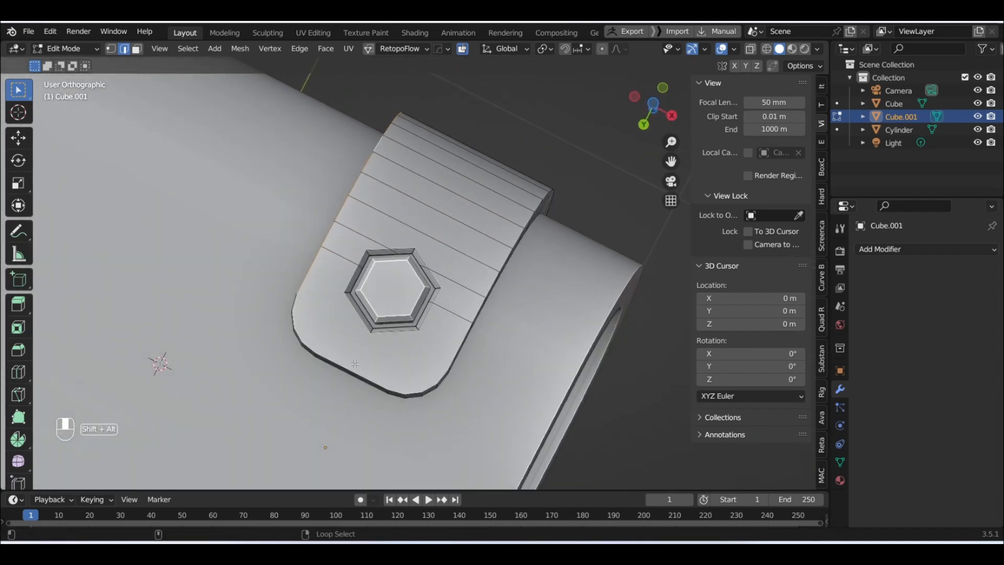
middle_click_drag(400, 340, 469, 178)
right_click(458, 183, "alt+shift")
middle_click_drag(579, 276, 516, 186)
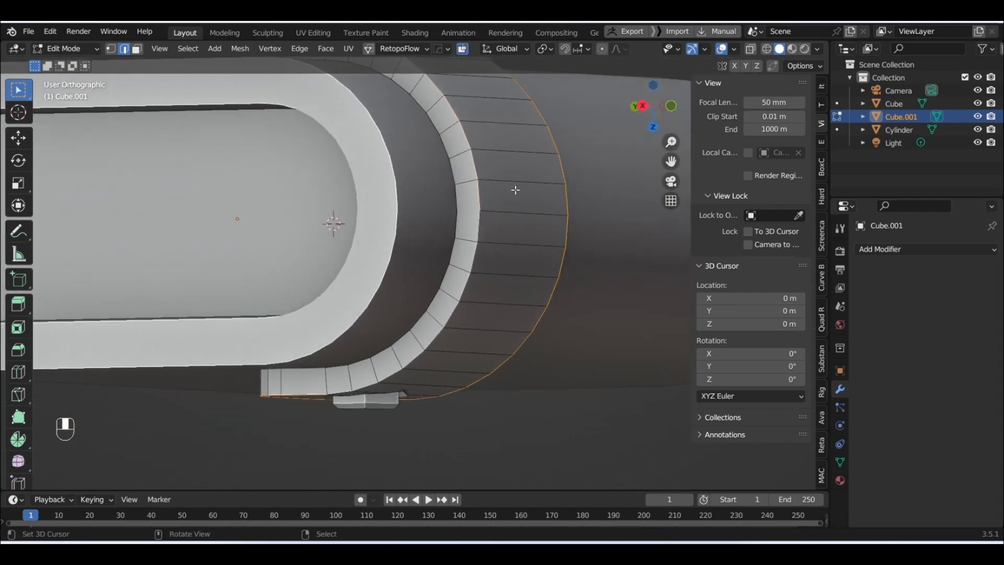
right_click(475, 262, "alt+shift")
middle_click_drag(459, 332, 493, 269)
key("ctrl+b")
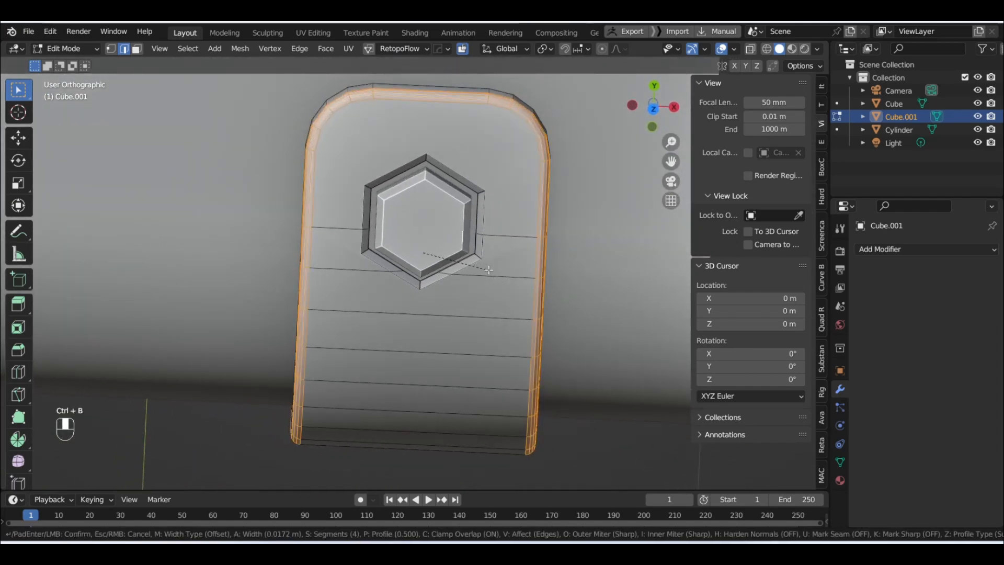
scroll(492, 272, "up", 3)
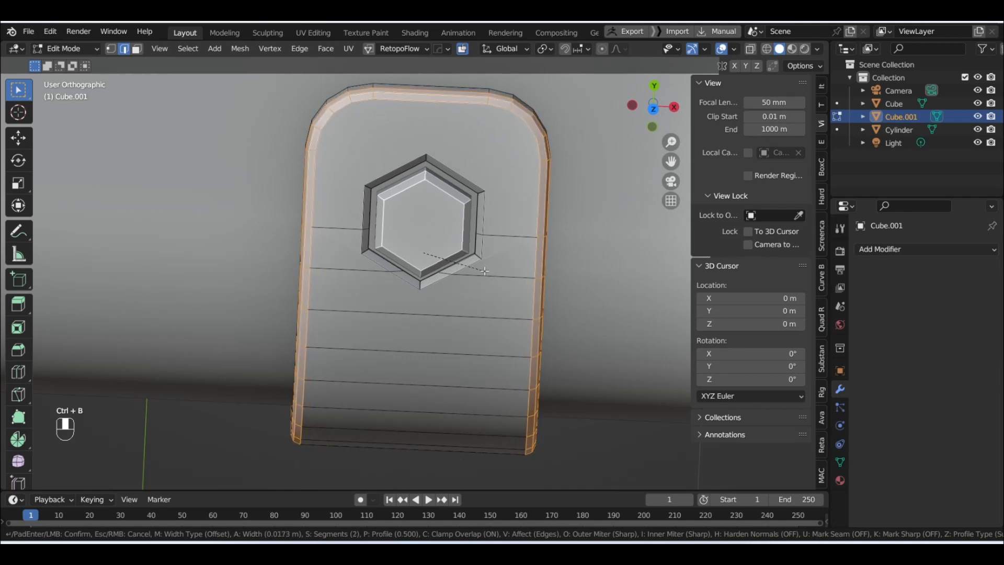
scroll(489, 272, "down", 3)
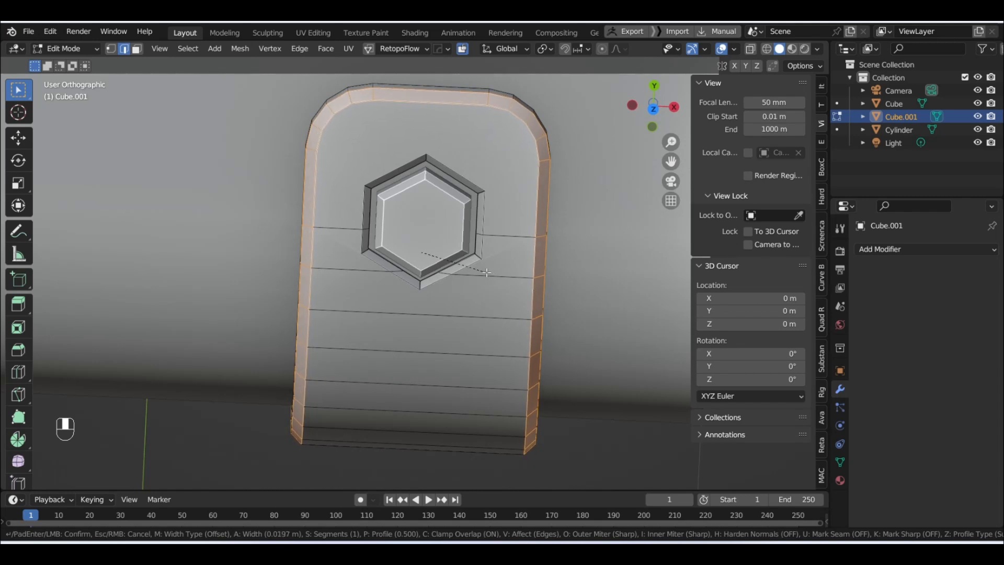
left_click(490, 283)
middle_click_drag(490, 283, 512, 221)
key("Tab")
scroll(512, 221, "up", 1)
middle_click_drag(420, 215, 398, 262, "shift")
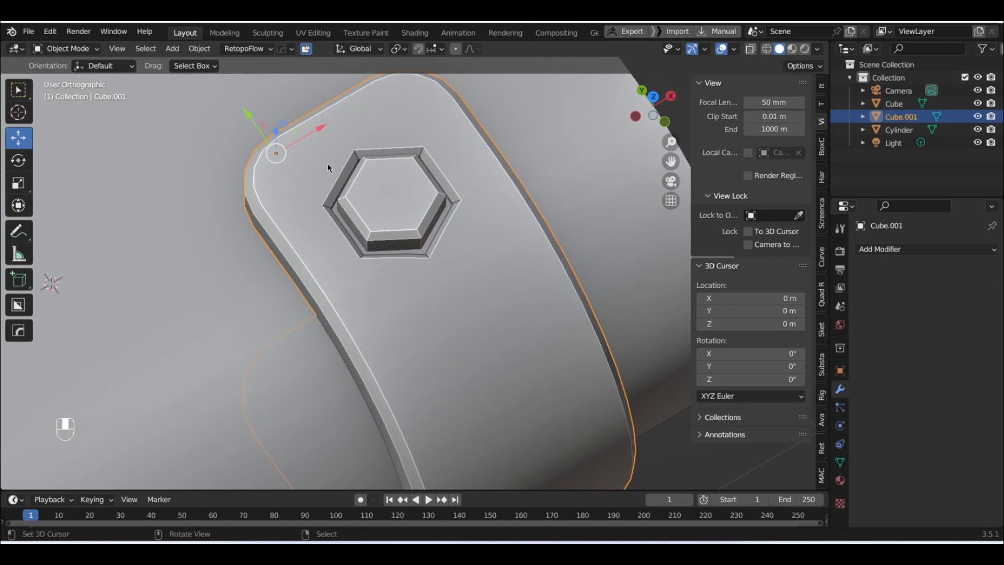
- Select all outer faces of the band in face mode, including those surrounding the studs on both covers
key("Tab")
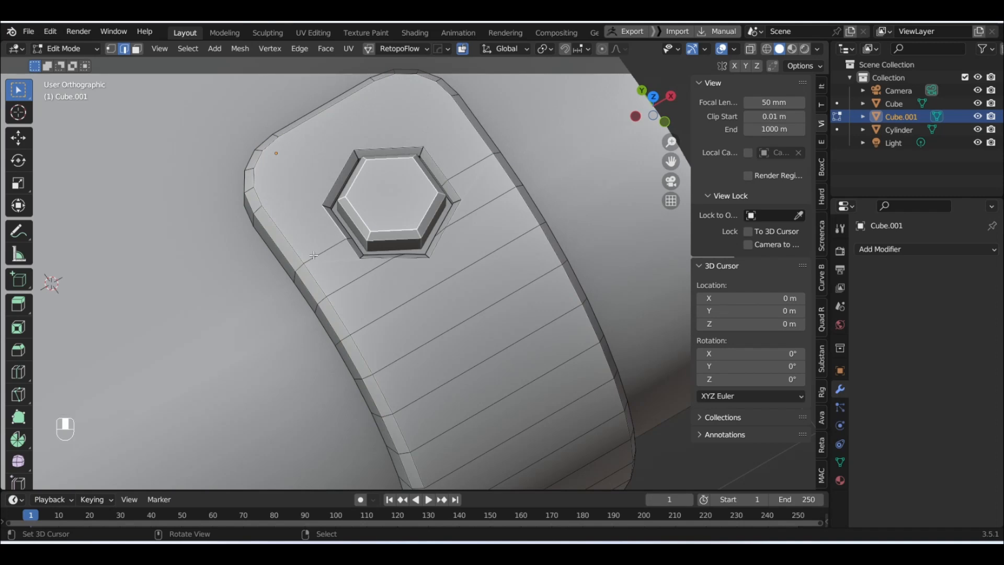
scroll(352, 325, "down", 2)
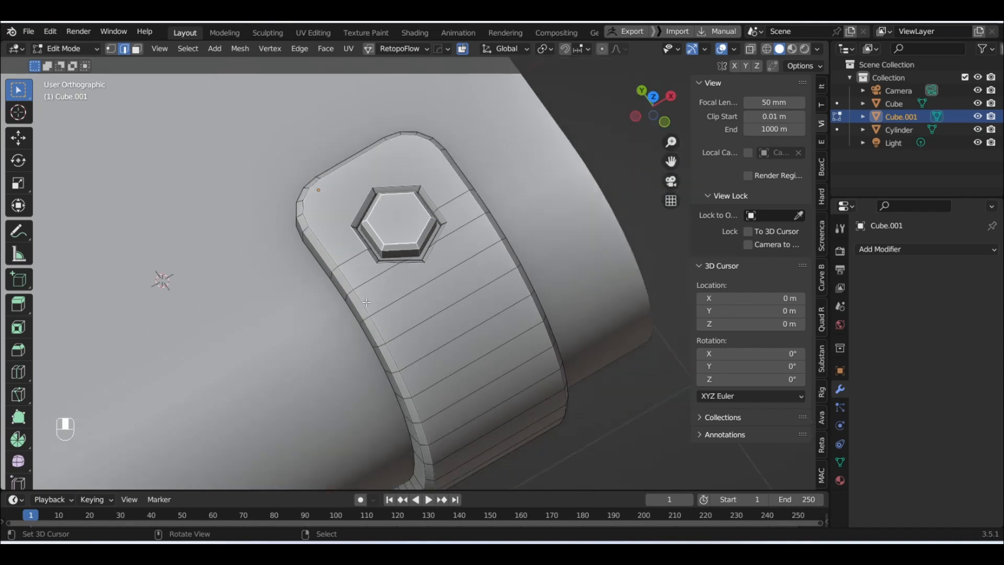
left_click(137, 51)
left_click(348, 215)
scroll(370, 283, "up", 3)
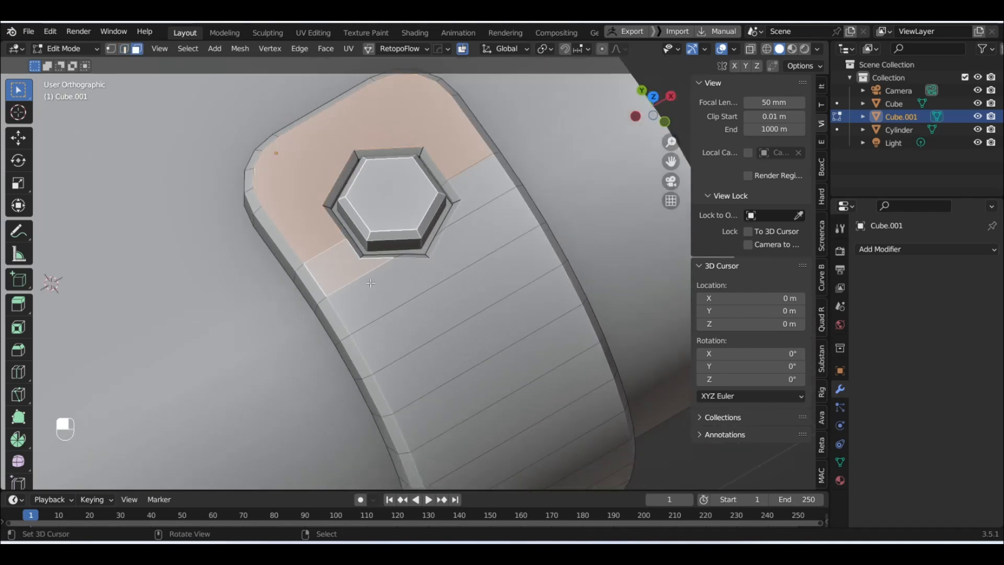
scroll(398, 261, "down", 1)
left_click(472, 204, "shift")
scroll(472, 243, "down", 3)
middle_click_drag(473, 243, 465, 249)
left_click(440, 364, "alt+shift")
middle_click_drag(441, 364, 439, 238)
scroll(389, 269, "up", 3)
left_click(347, 295, "alt+shift")
left_click(348, 295, "alt+shift")
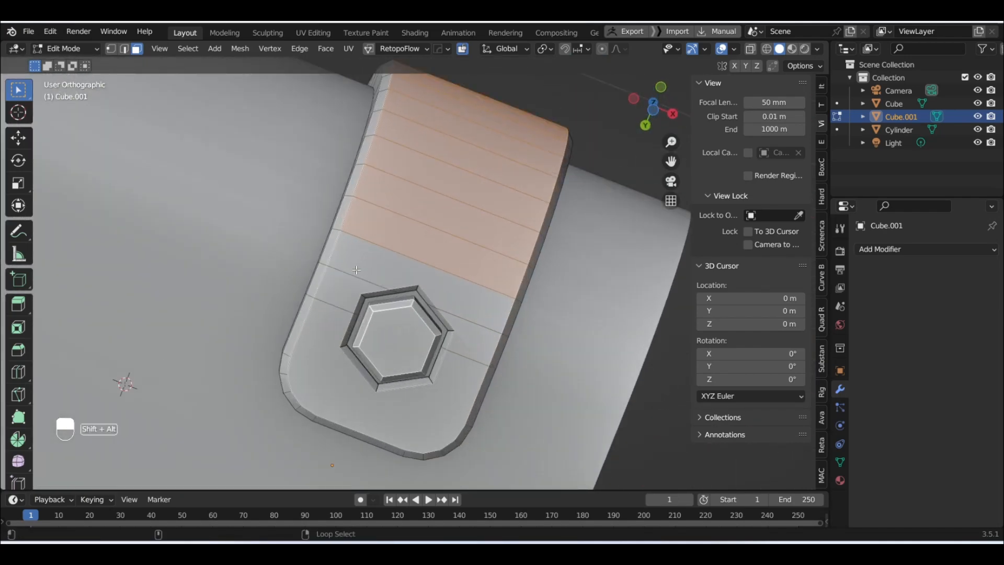
key("ctrl+z")
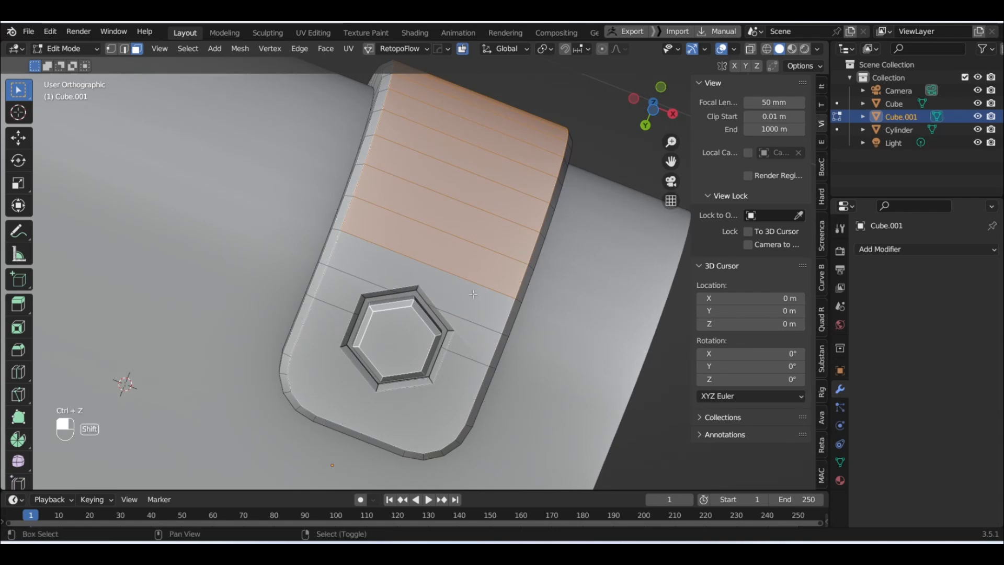
left_click(340, 302, "shift")
left_click(325, 365, "shift")
left_click(481, 334, "shift")
middle_click_drag(481, 335, 467, 270)
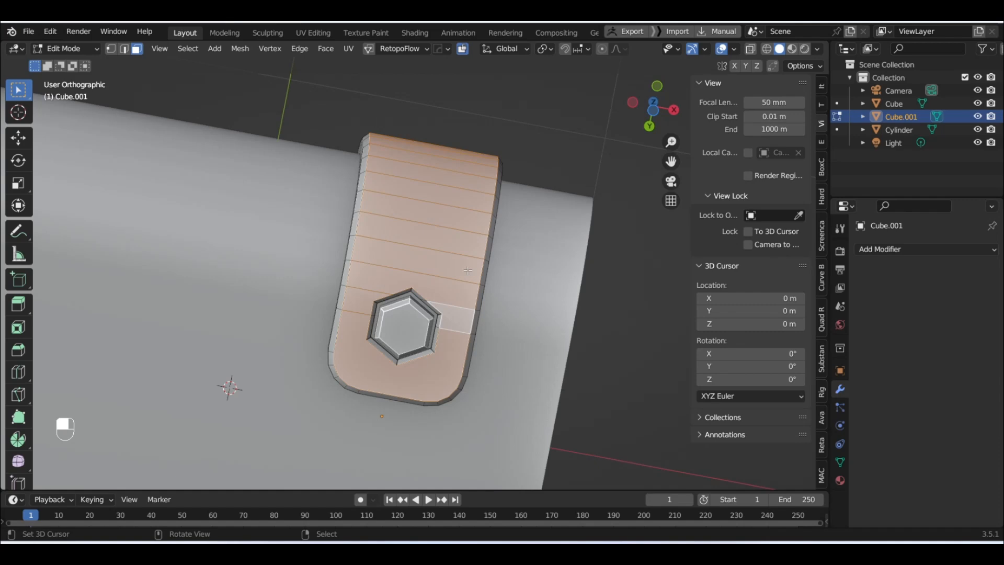
middle_click_drag(463, 256, 473, 215)
- Inset the band's selected outer faces by about 0.027 m, leaving a border along the rim and around the studs
key("i")
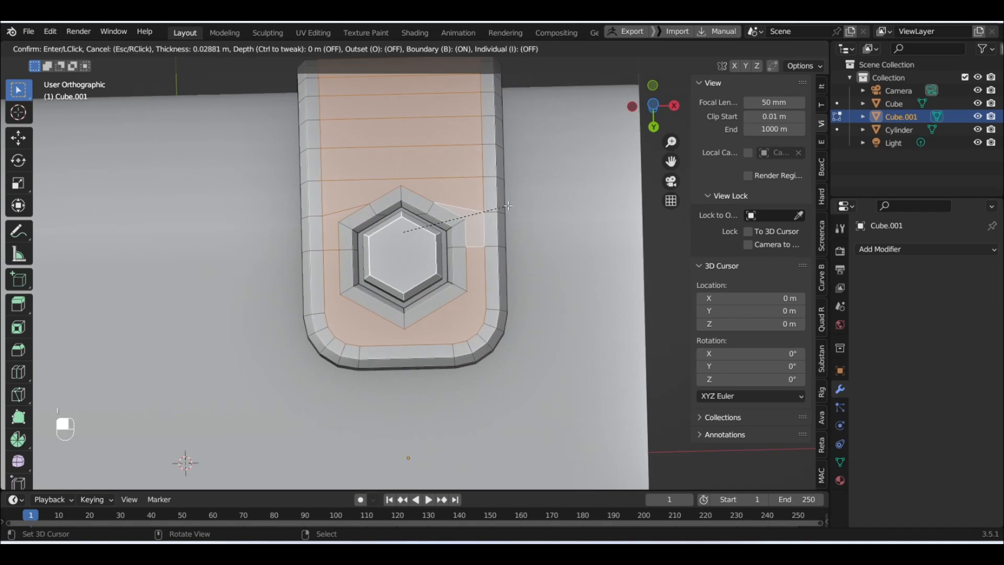
left_click(518, 204)
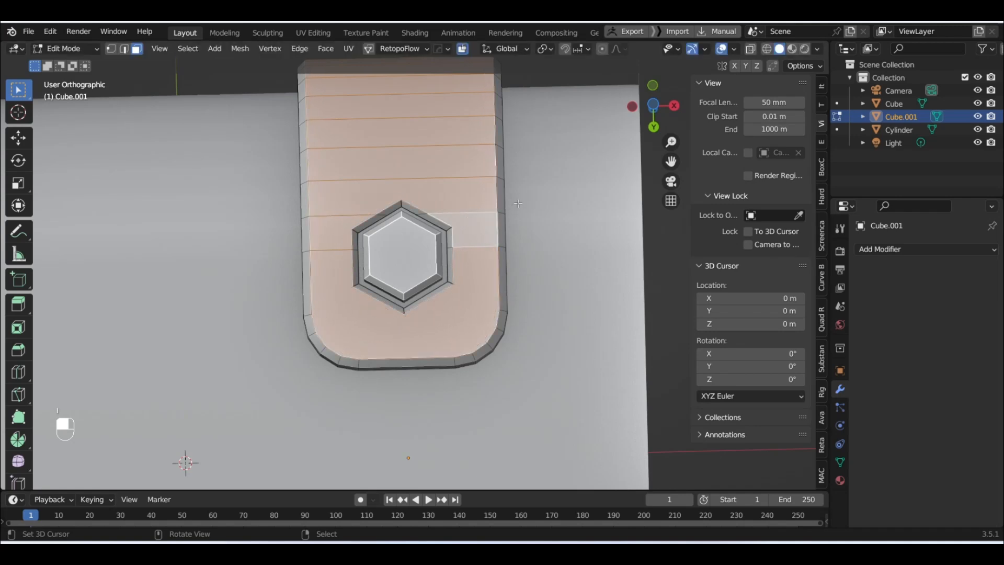
scroll(521, 202, "up", 2)
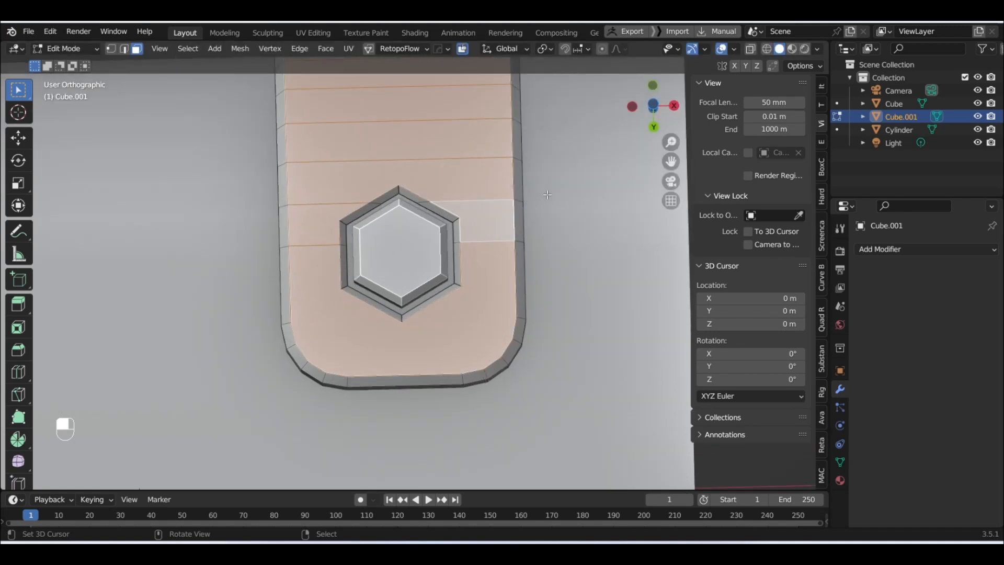
key("i")
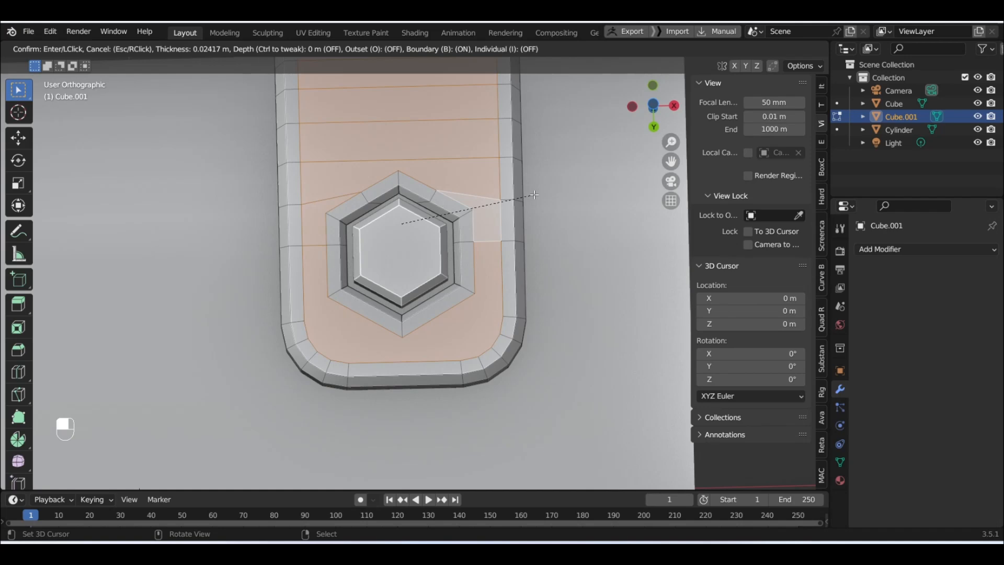
left_click(525, 199)
scroll(522, 227, "down", 4)
middle_click_drag(522, 235, 515, 386)
scroll(511, 251, "up", 4)
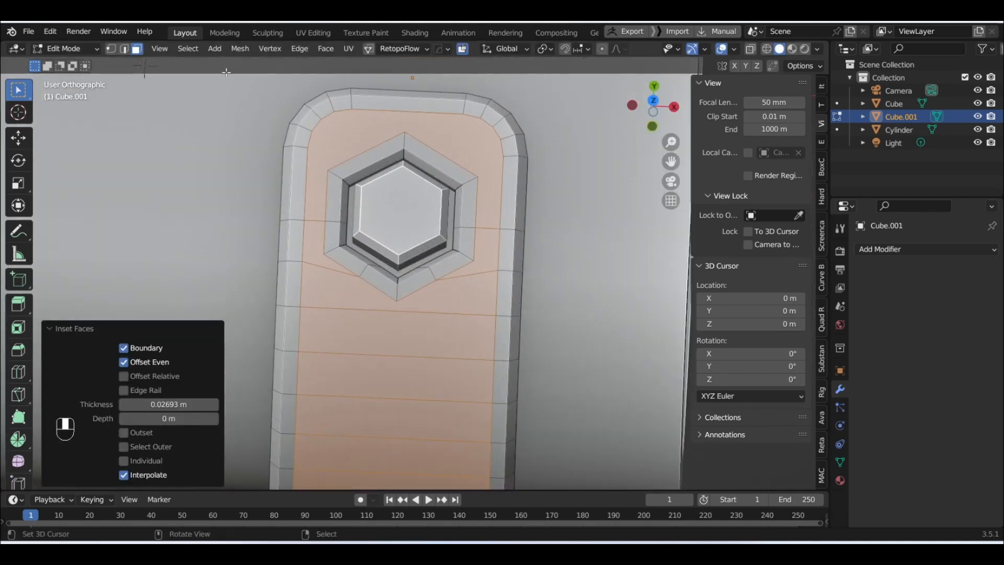
- Select the inner border edges around the rounded end of the strap in edge selection mode
left_click(124, 48)
left_click(349, 197, "alt")
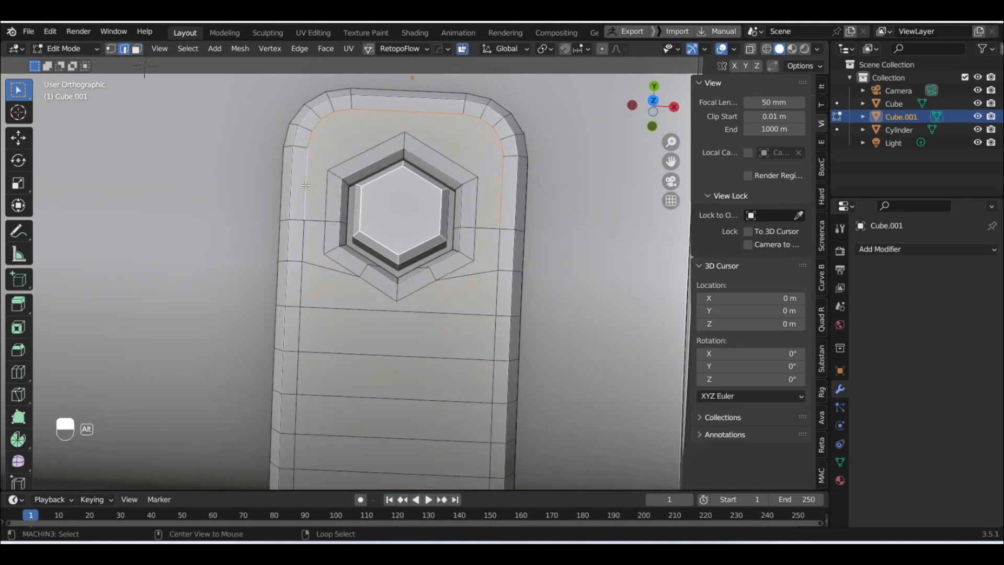
key("ctrl")
key("ctrl+b")
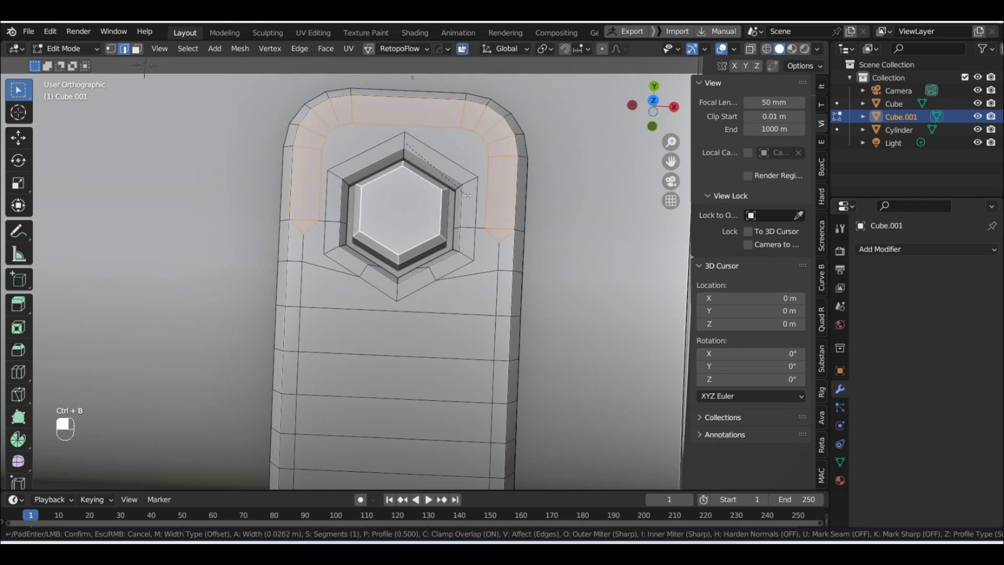
right_click(440, 178)
- Add the remaining edges of the strap's inner border to the selection and bevel them about 0.0067 m with 2 segments
left_click(304, 298, "alt+shift")
scroll(446, 353, "down", 4)
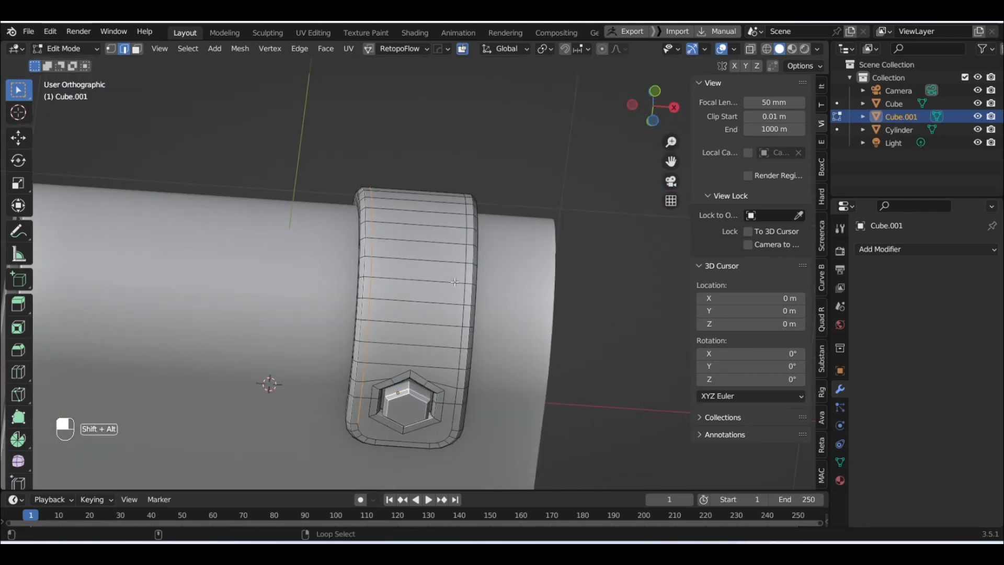
middle_click_drag(465, 278, 461, 196)
scroll(413, 225, "up", 4)
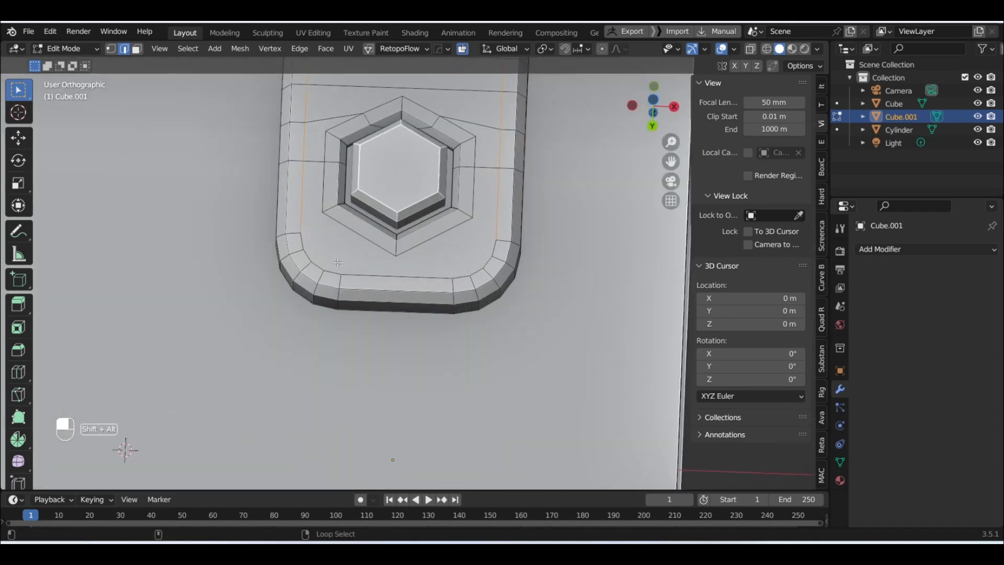
scroll(366, 276, "up", 2)
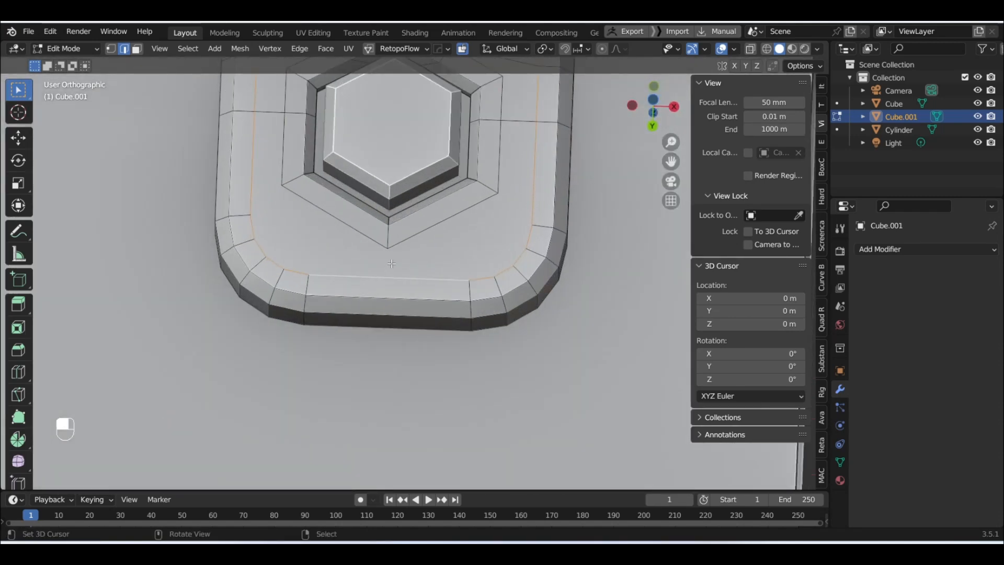
key("ctrl+b")
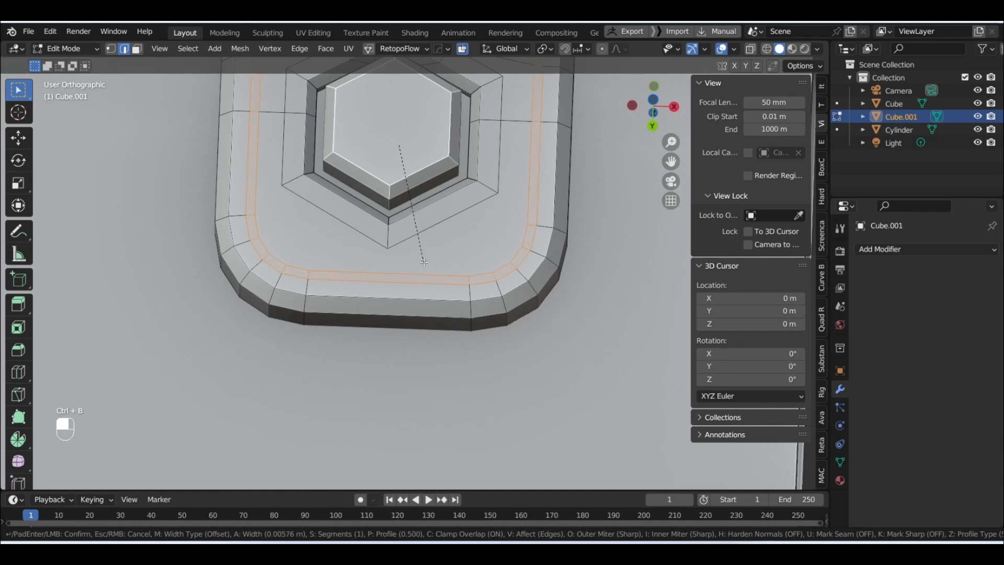
scroll(427, 263, "up", 1)
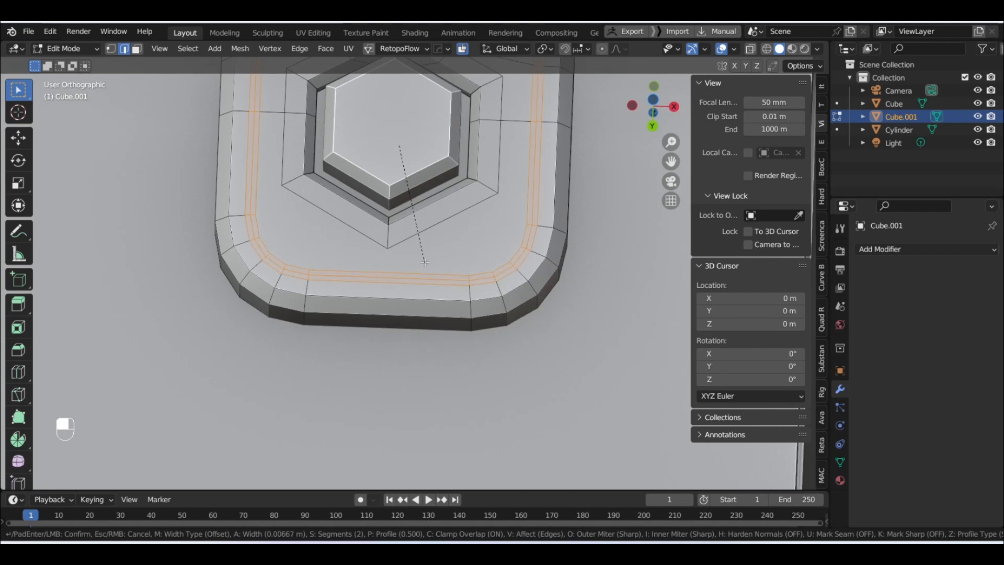
left_click(425, 263)
- Sink the middle edge loop of the beveled border about 0.0045 m with Shrink/Fatten to form a groove, and return to Object Mode
middle_click_drag(424, 263, 352, 24)
scroll(304, 224, "up", 1)
left_click(304, 220, "alt")
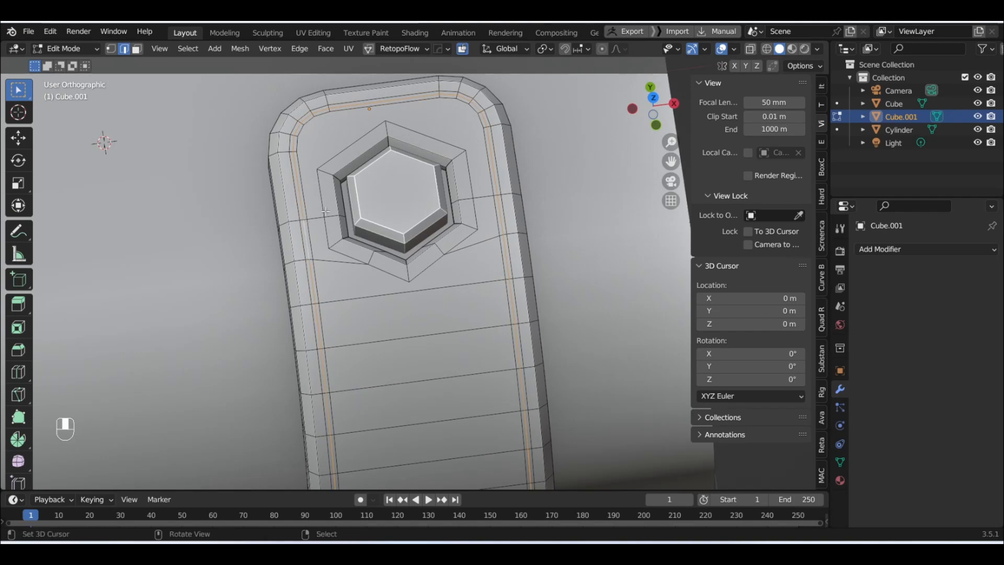
scroll(338, 209, "up", 2)
scroll(366, 144, "down", 2)
middle_click_drag(366, 144, 396, 211)
scroll(393, 172, "up", 2)
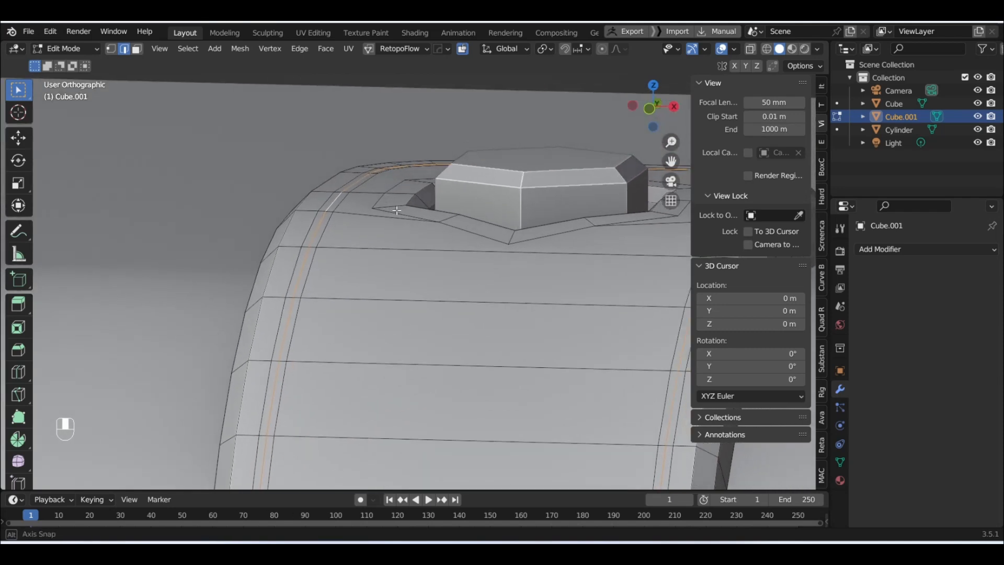
key("alt+s")
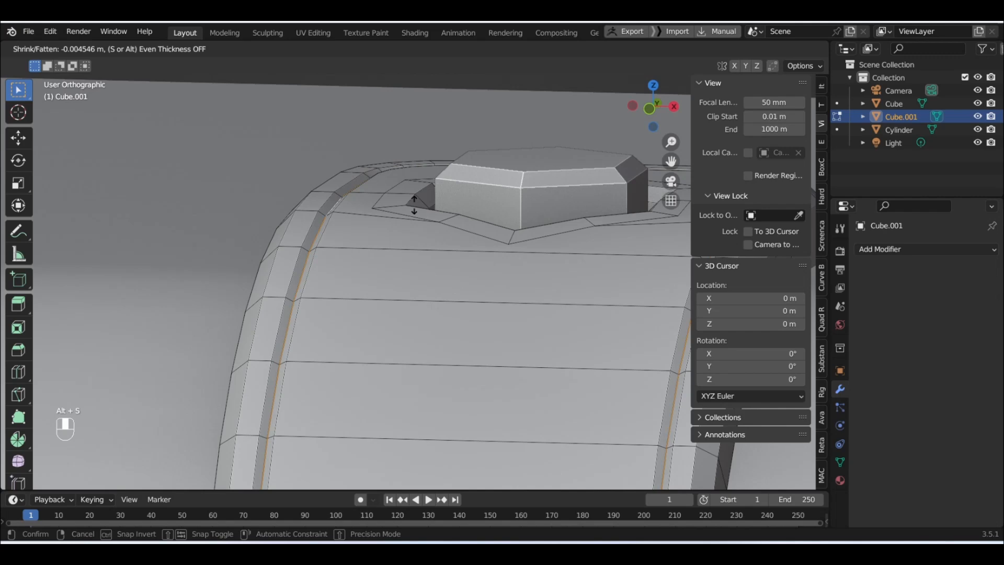
left_click(414, 205)
scroll(415, 205, "down", 3)
key("Tab")
- Select the hexagonal bolt and the strap together and mirror them across the X axis with the Symmetry tool
middle_click_drag(444, 240, 488, 358)
scroll(457, 344, "up", 3)
scroll(488, 358, "down", 2)
scroll(482, 347, "up", 2)
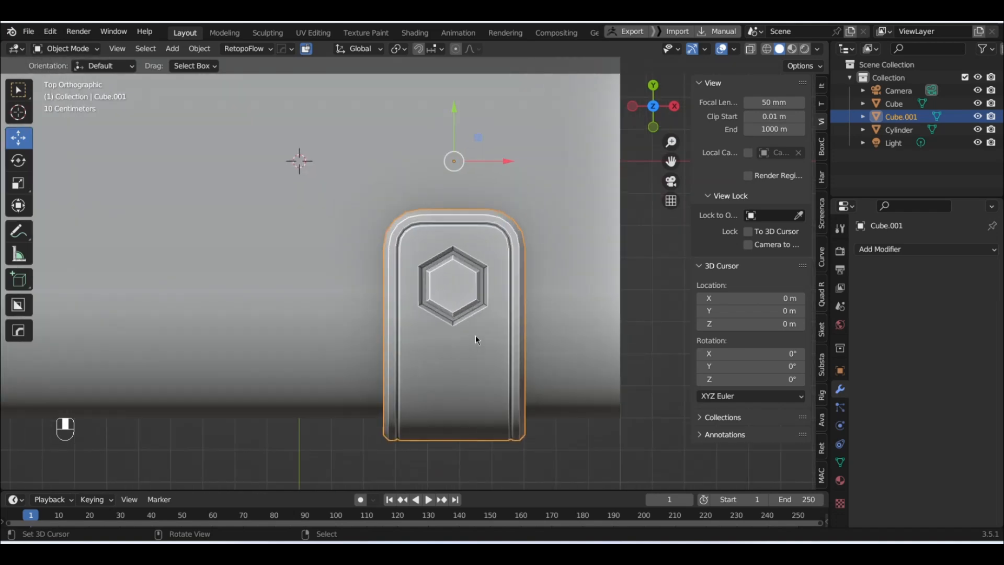
left_click(454, 279)
middle_click_drag(455, 277, 482, 276)
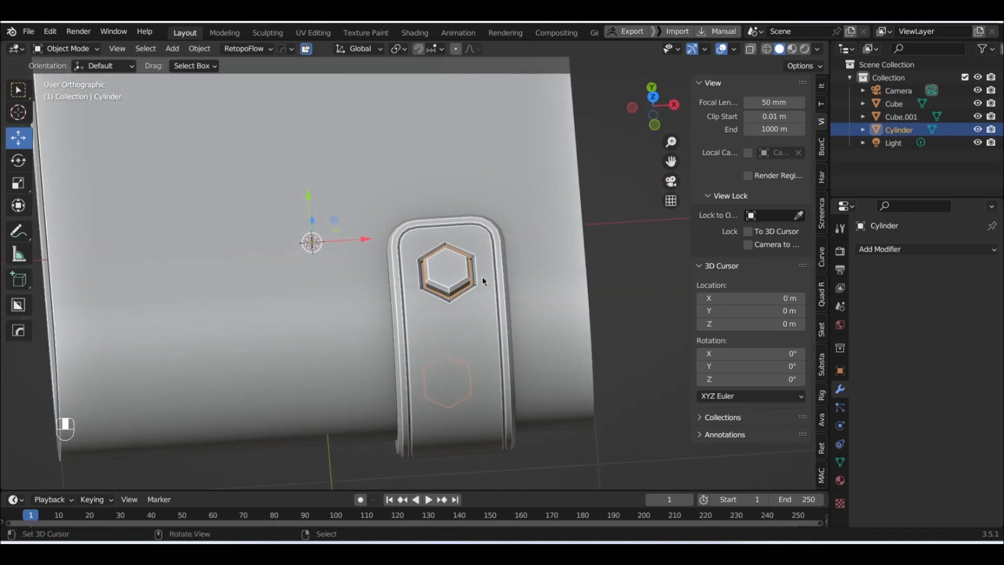
left_click(480, 341, "shift")
middle_click_drag(480, 340, 471, 366, "alt")
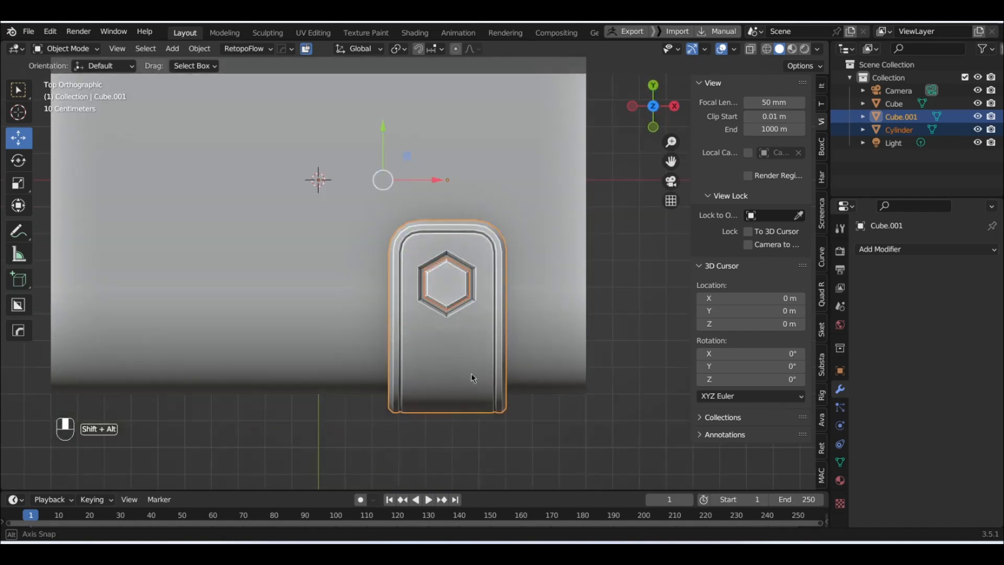
scroll(469, 358, "down", 1)
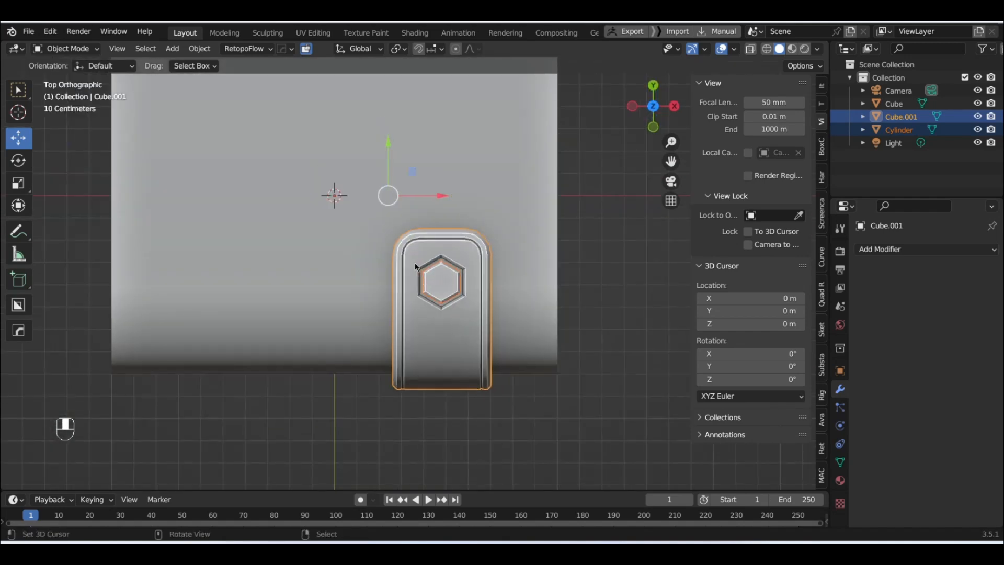
key("alt+x")
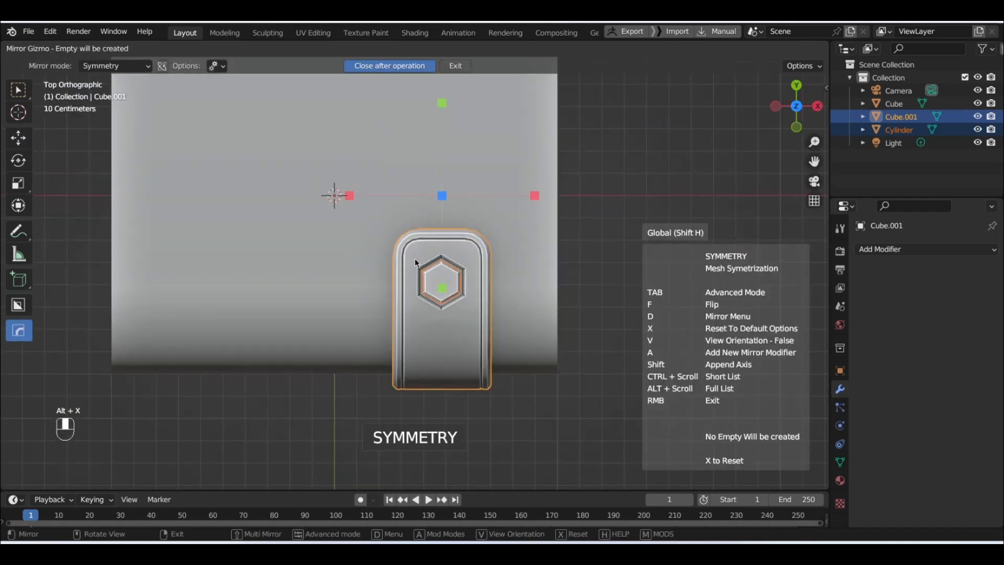
left_click(535, 196)
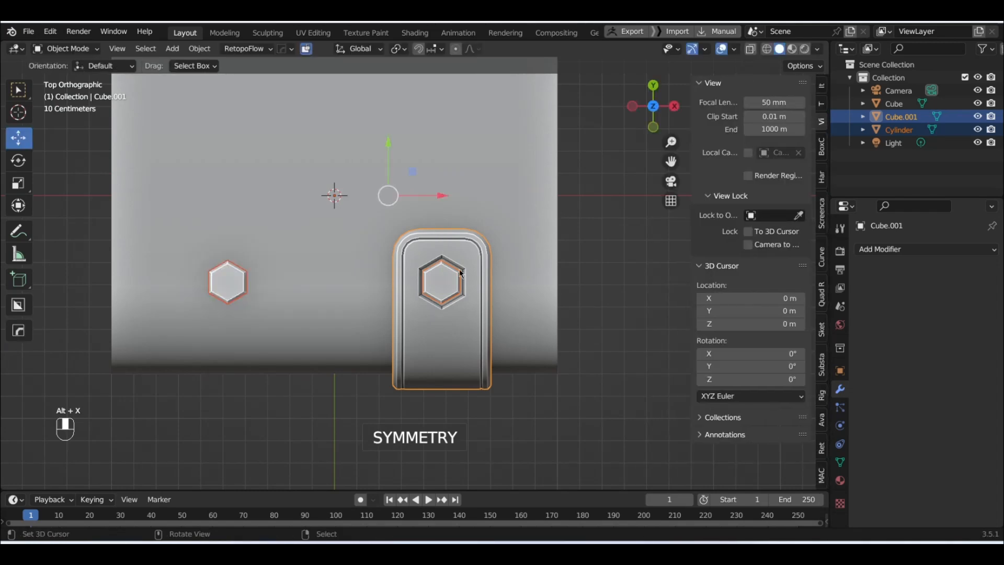
- Try to mirror the strap alone across the X axis with the Symmetry tool
left_click(473, 260)
key("alt+x")
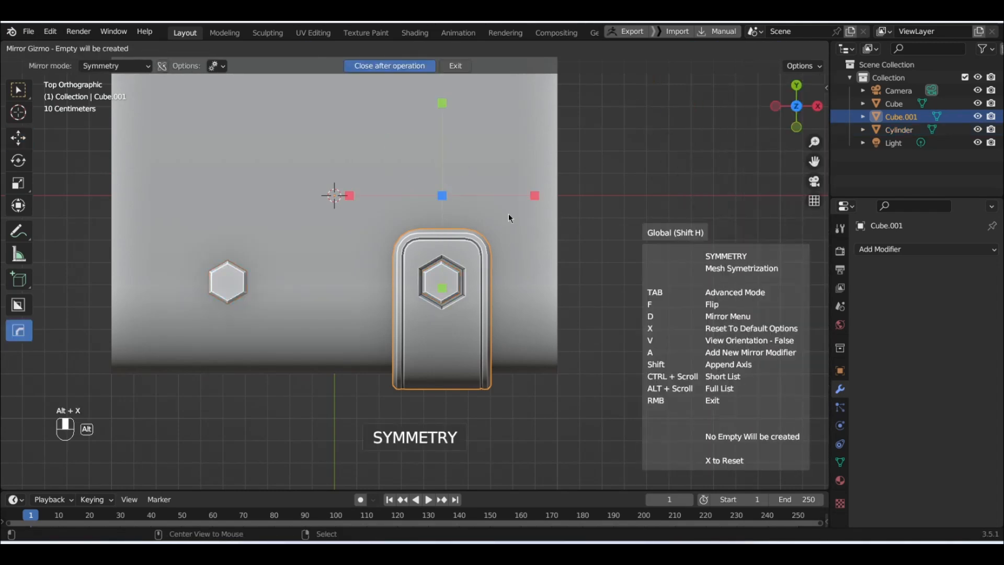
left_click(532, 197)
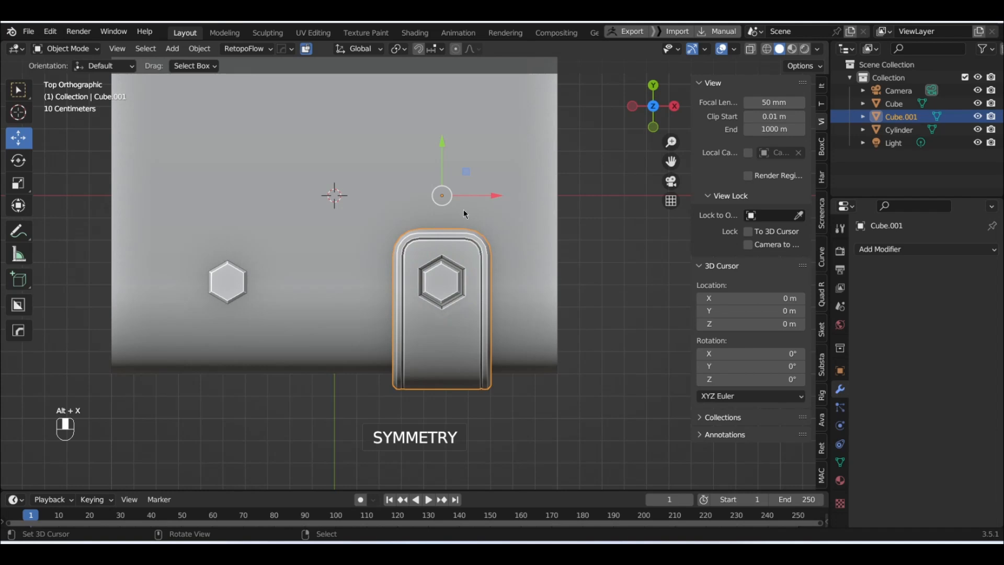
middle_click_drag(455, 265, 489, 205)
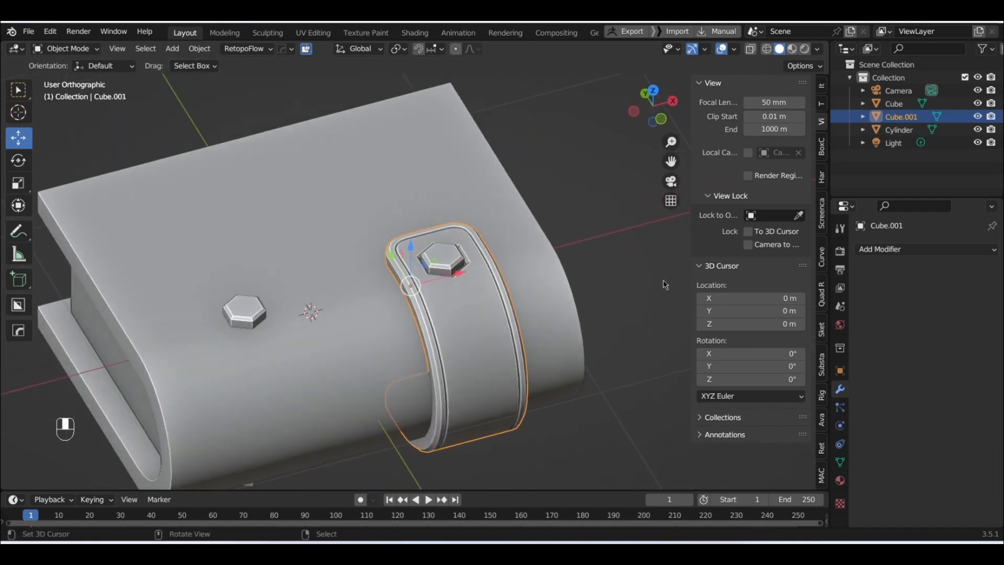
middle_click_drag(532, 294, 495, 264)
left_click_drag(474, 322, 575, 318)
key("Escape")
- Set the strap's origin to the 3D cursor and mirror the strap across the X axis with the Symmetry tool
key("KP_7")
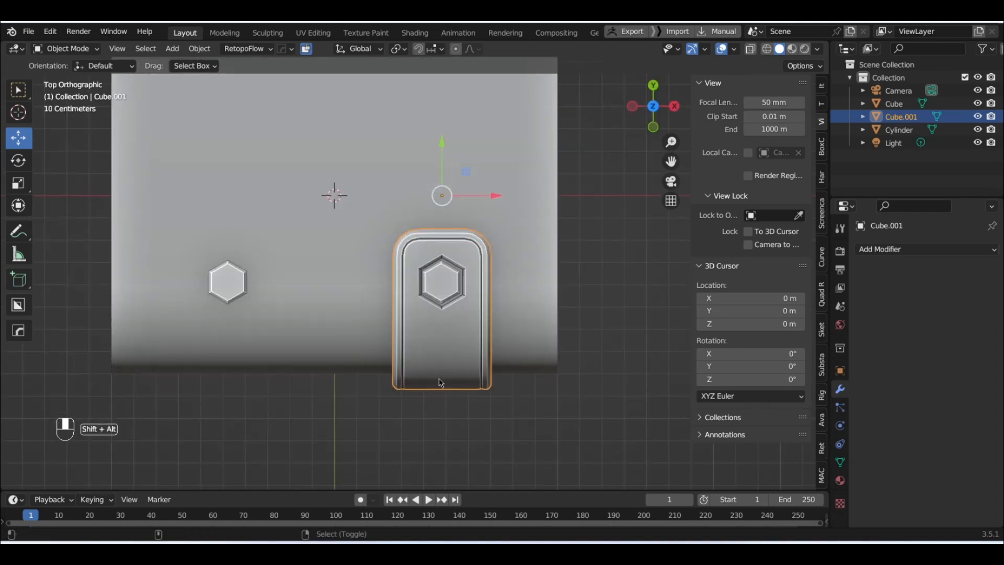
middle_click_drag(402, 165, 436, 213, "shift")
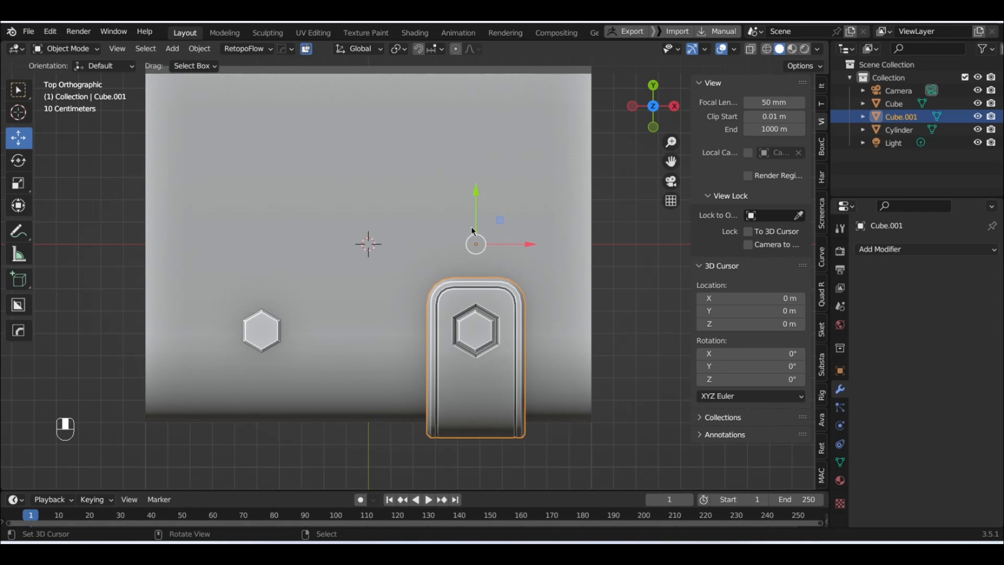
key("w")
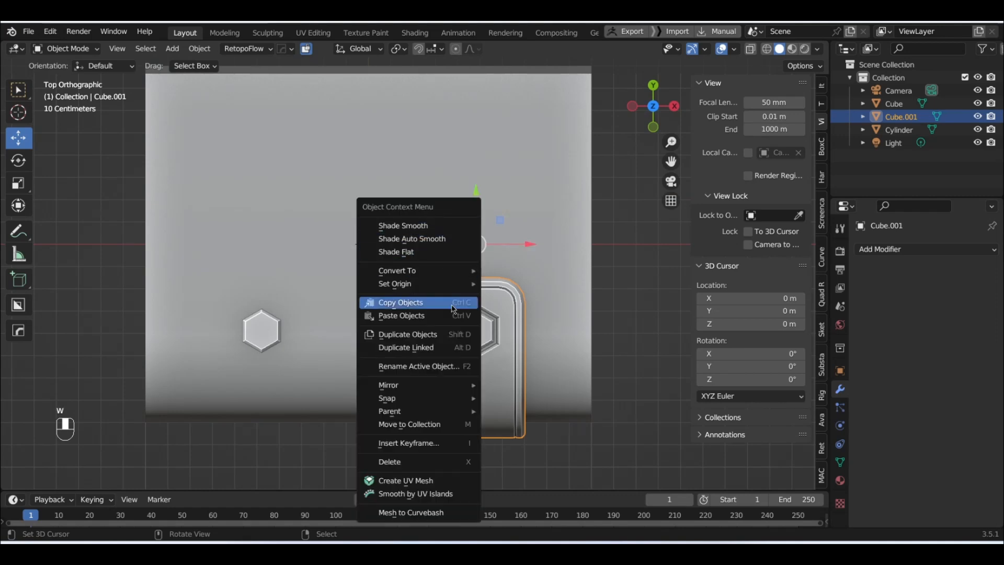
mouse_move(455, 285)
left_click(555, 314)
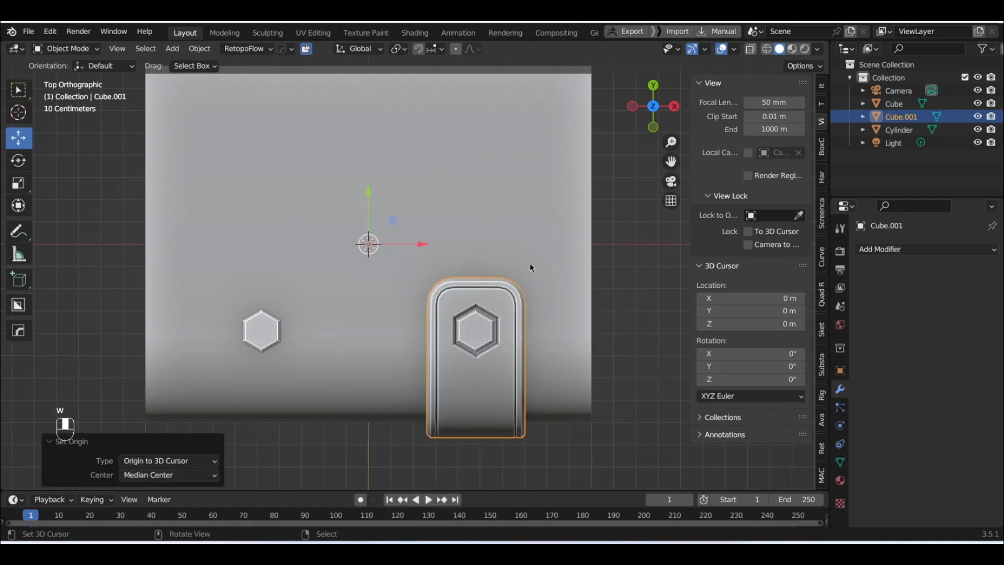
key("alt+x")
left_click(466, 249)
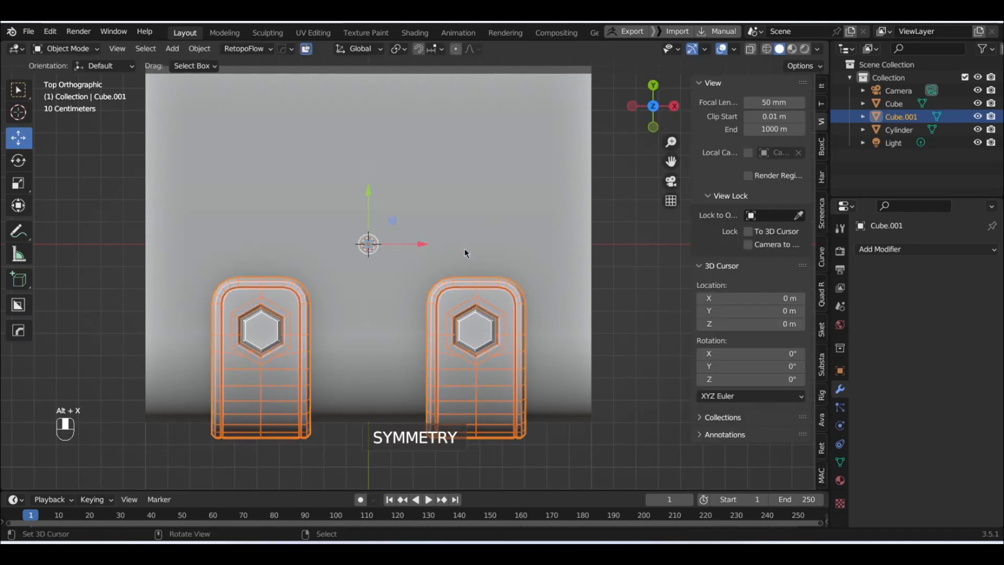
- Add a 2 m cube mesh at the world origin and scale it uniformly to about 0.312
scroll(465, 249, "down", 1)
middle_click_drag(466, 249, 465, 282)
middle_click_drag(485, 228, 454, 202, "shift")
scroll(449, 262, "down", 2)
scroll(473, 272, "up", 2)
middle_click_drag(469, 274, 422, 250)
left_click(145, 48)
mouse_move(172, 49)
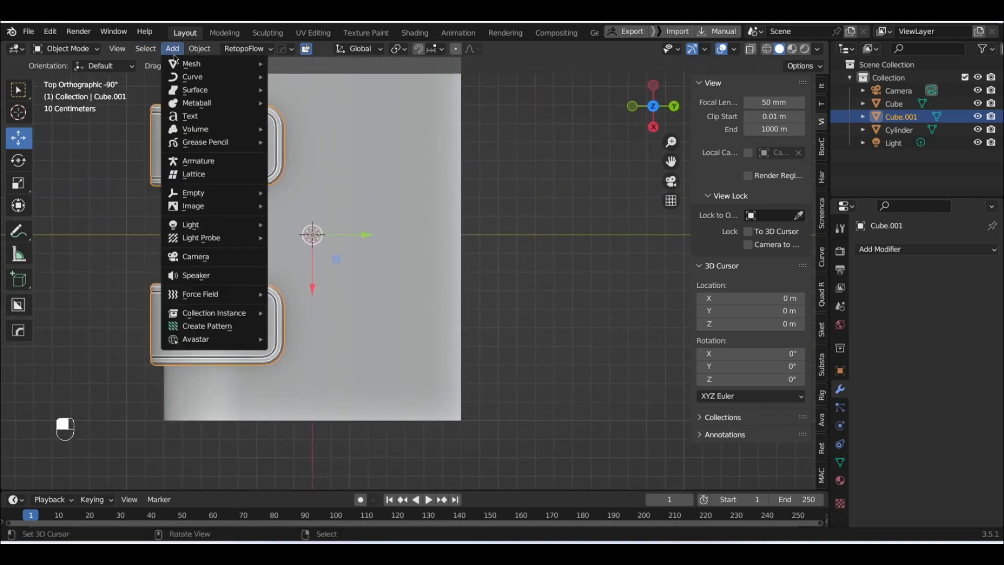
mouse_move(209, 64)
left_click(316, 76)
scroll(474, 277, "down", 4)
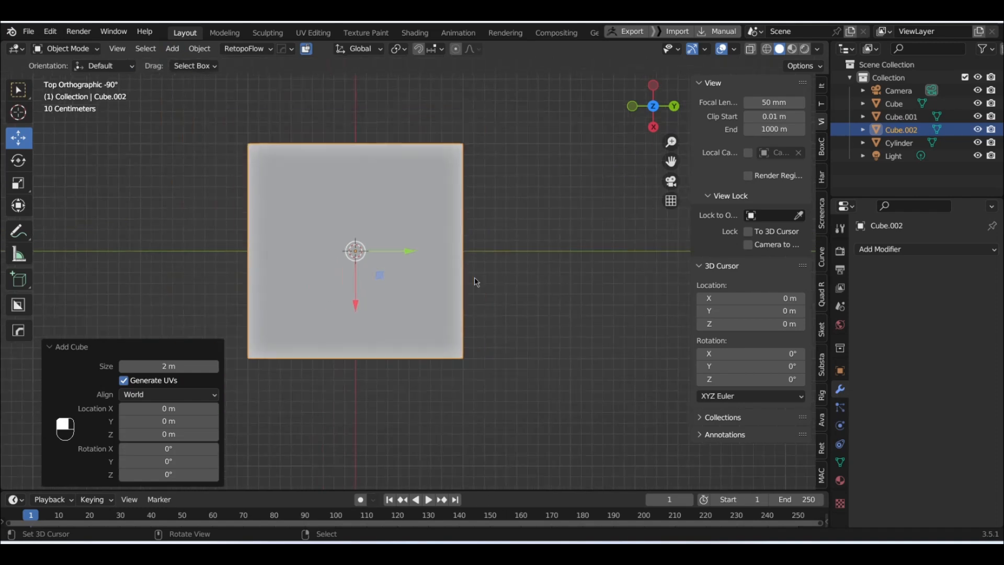
scroll(502, 270, "up", 2)
key("s")
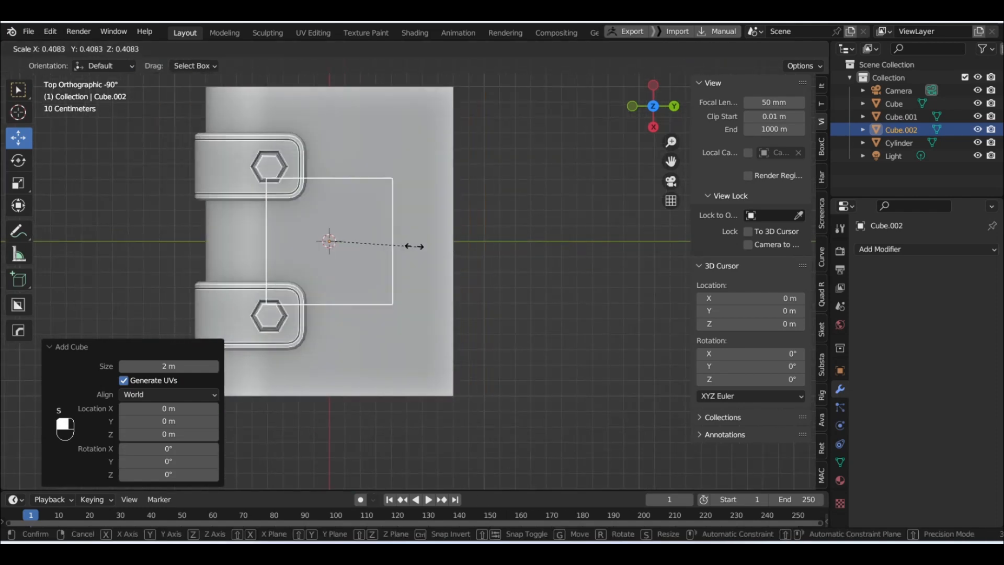
left_click(396, 247)
- Move the cube onto the book cover's outer corner, away from the straps, and raise it about 0.307 m along Z
key("g")
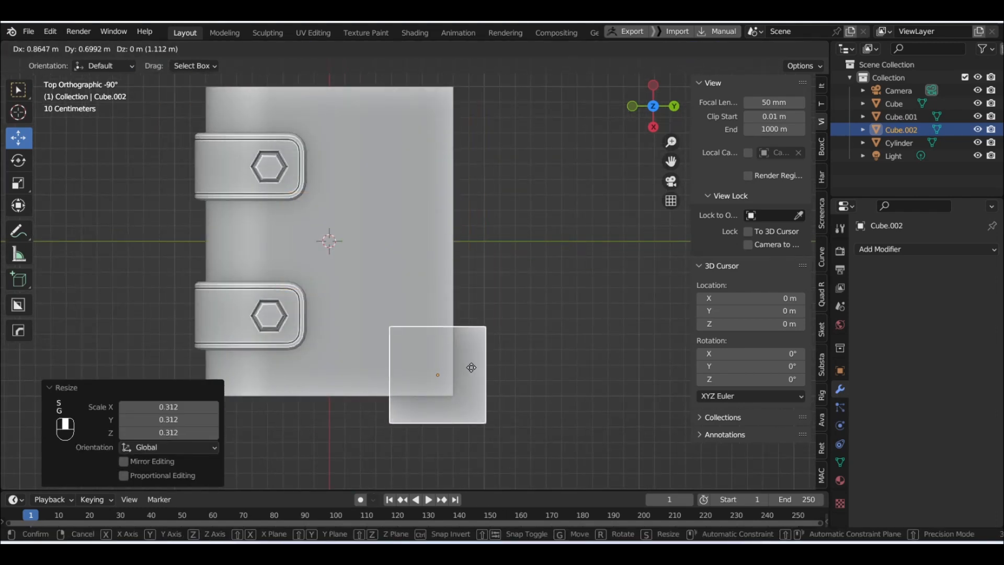
left_click(474, 372)
middle_click_drag(473, 372, 456, 292)
left_click_drag(437, 289, 437, 240)
scroll(546, 283, "up", 4)
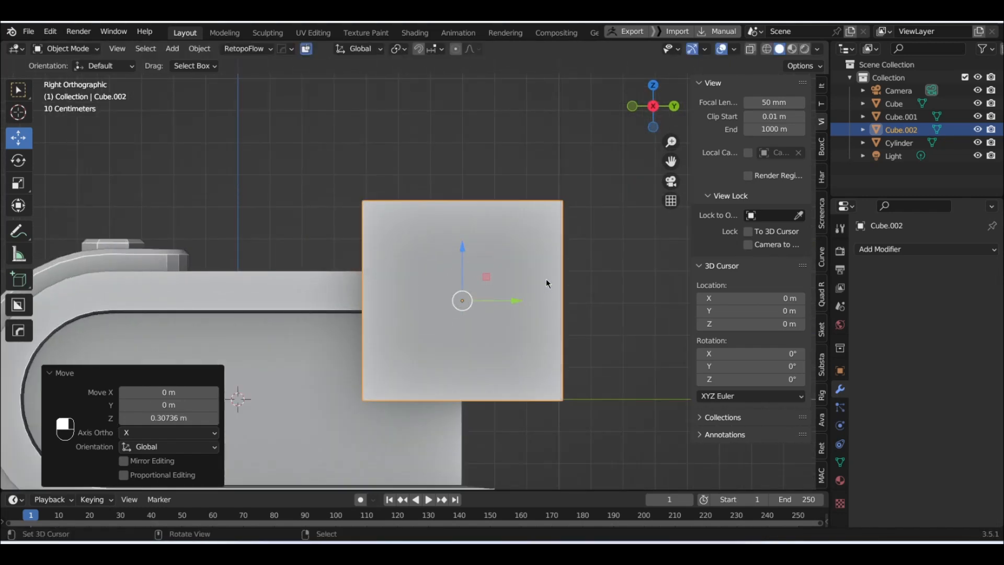
- Flatten the corner cube to about 0.34 of its height along Z and adjust its height on the cover's edge
key("s")
key("z")
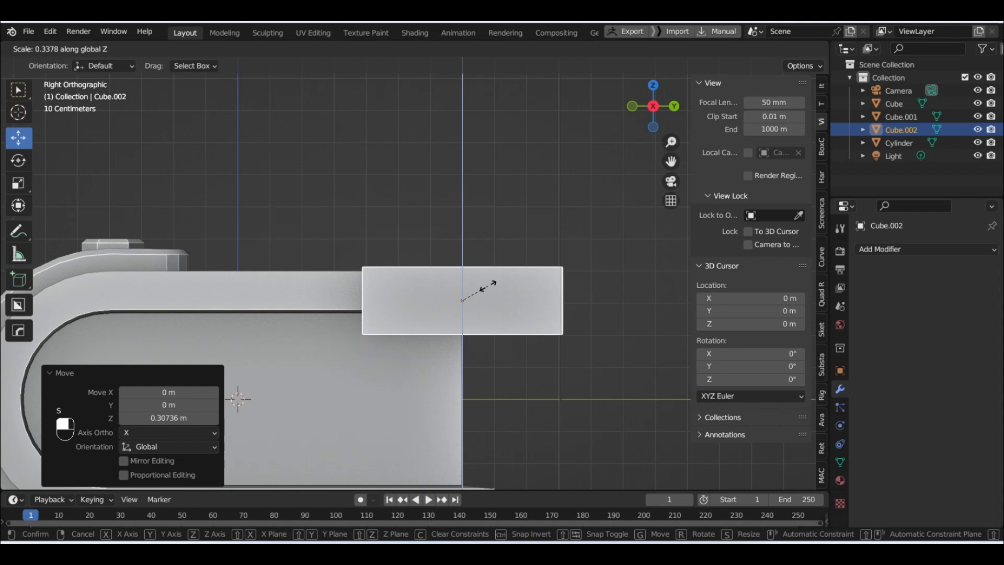
left_click(490, 288)
left_click_drag(468, 252, 460, 240)
- Slide the flattened block inward along Y by about 0.144 m and along X, leaving a narrow overhang at the cover's corner
middle_click_drag(474, 252, 475, 397)
scroll(475, 396, "down", 3)
left_click_drag(473, 327, 444, 326)
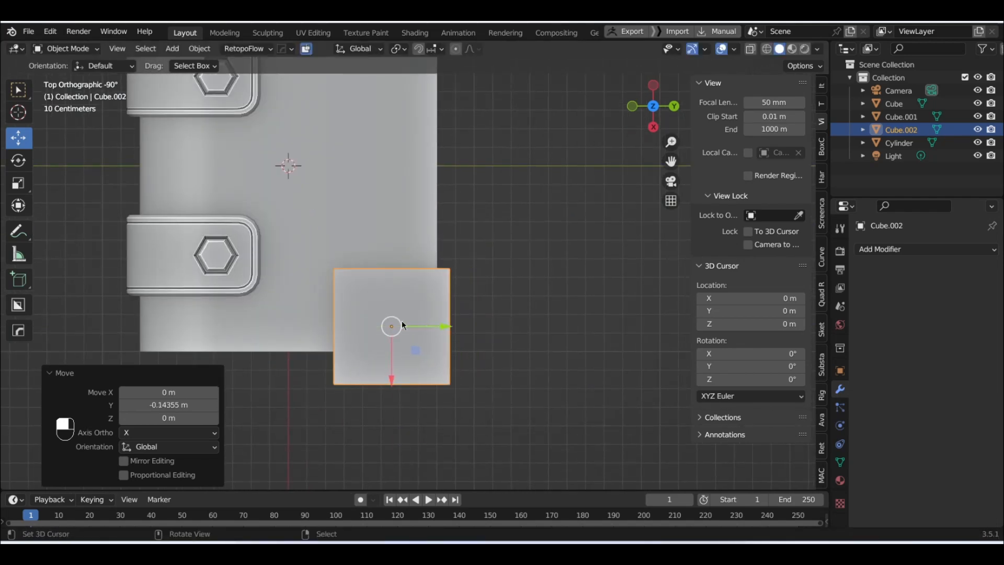
left_click_drag(393, 380, 391, 353)
left_click_drag(450, 308, 448, 306)
middle_click_drag(458, 301, 481, 259)
scroll(482, 308, "up", 1)
left_click(178, 50)
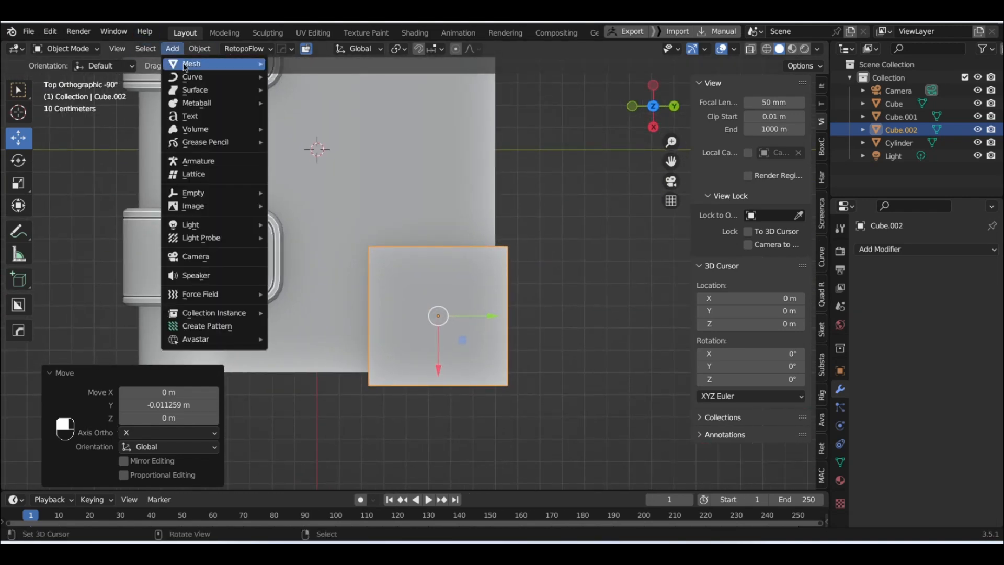
mouse_move(220, 63)
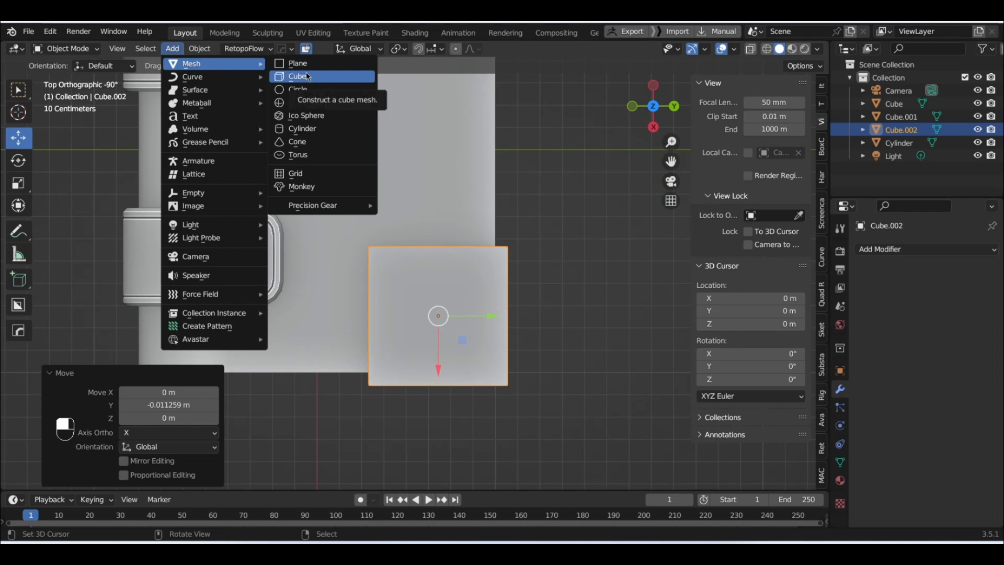
- Add a Bevel modifier to the corner block with an amount of 0.1 m and one segment
scroll(482, 315, "up", 2)
middle_click_drag(482, 316, 556, 227)
scroll(549, 269, "up", 2)
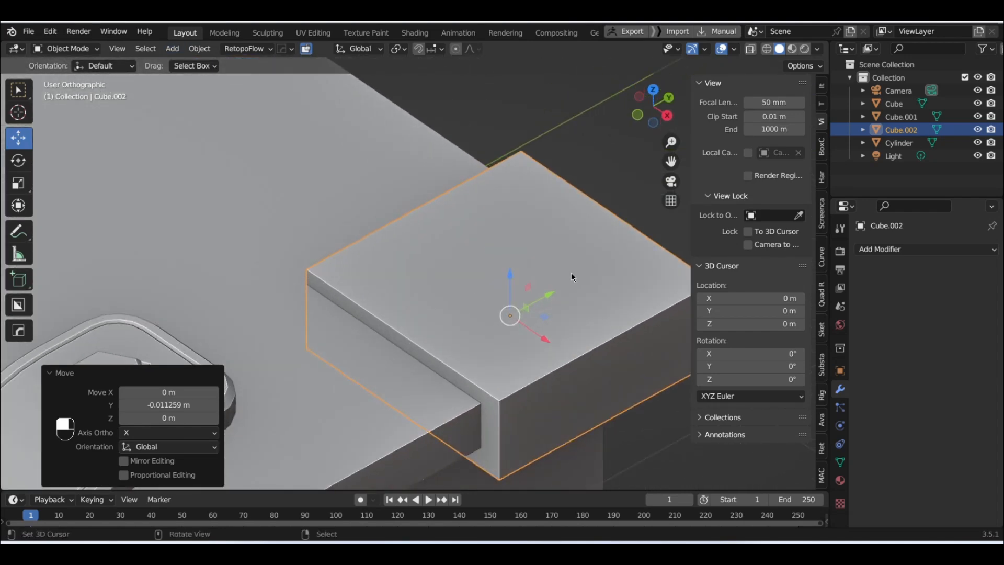
left_click(906, 250)
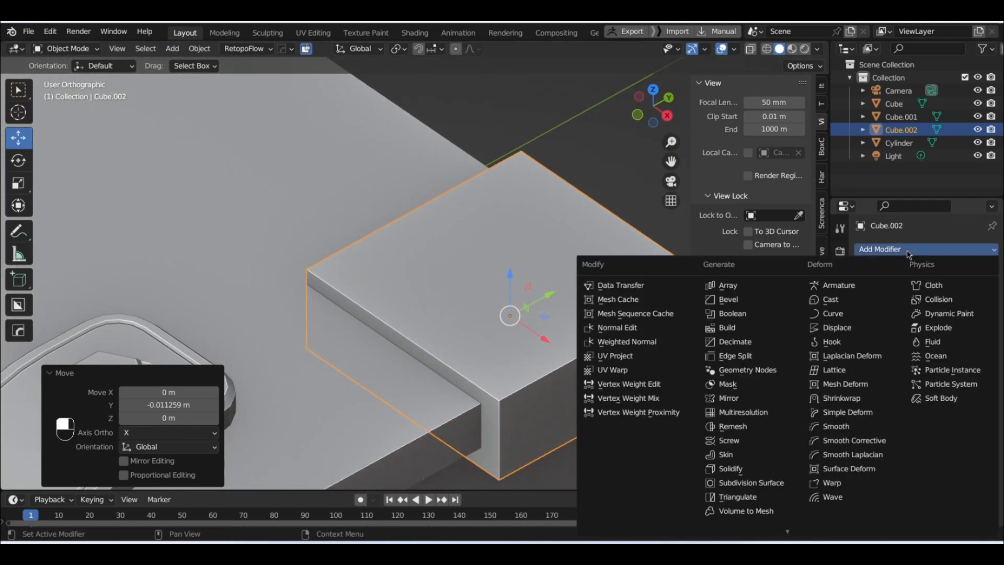
left_click(773, 299)
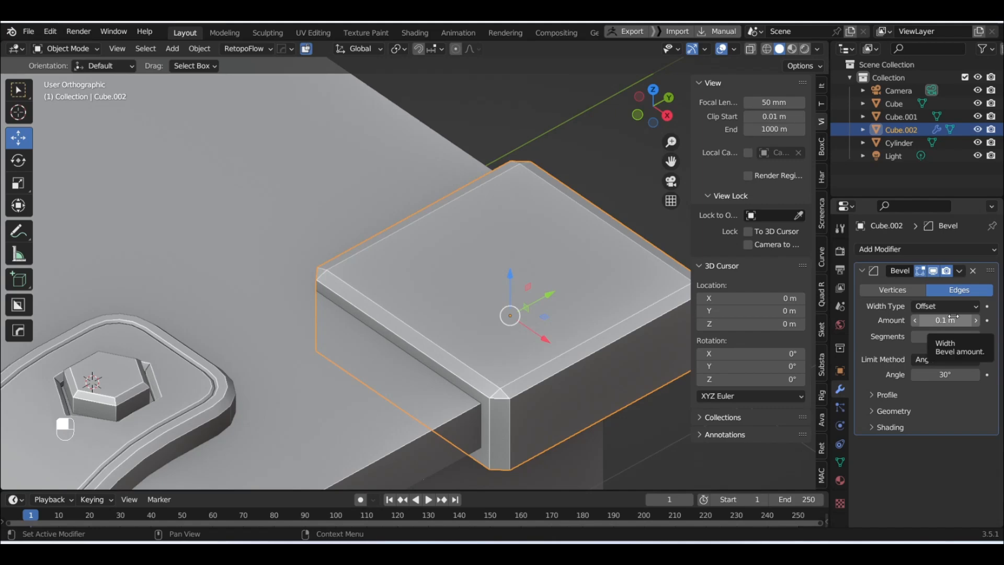
- Add a 2 m cube mesh at the world origin and rotate it 45° about Z in top view
scroll(581, 284, "down", 2)
middle_click_drag(495, 273, 441, 347)
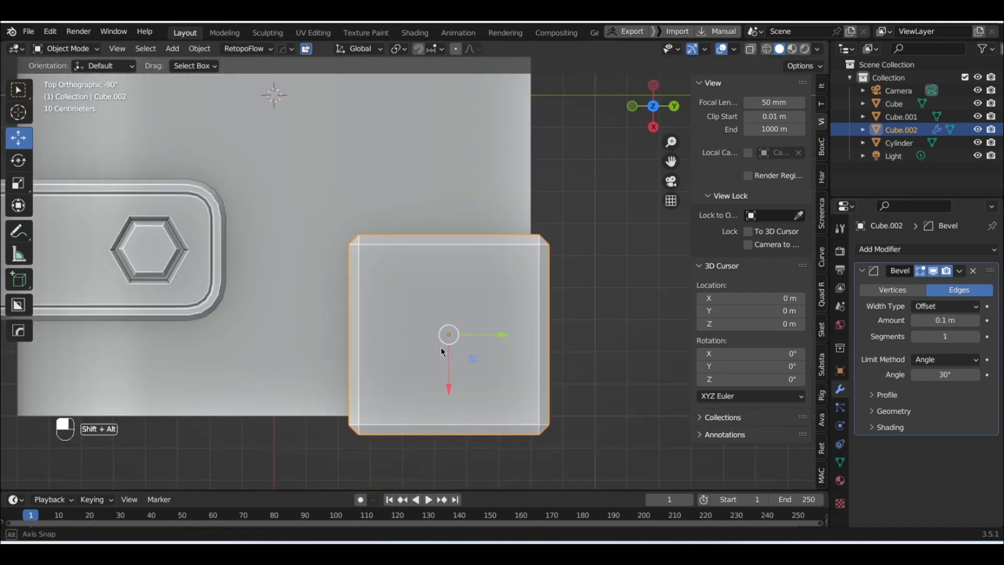
left_click(583, 249)
scroll(540, 261, "up", 1)
middle_click_drag(539, 262, 520, 255, "shift")
scroll(475, 250, "down", 1)
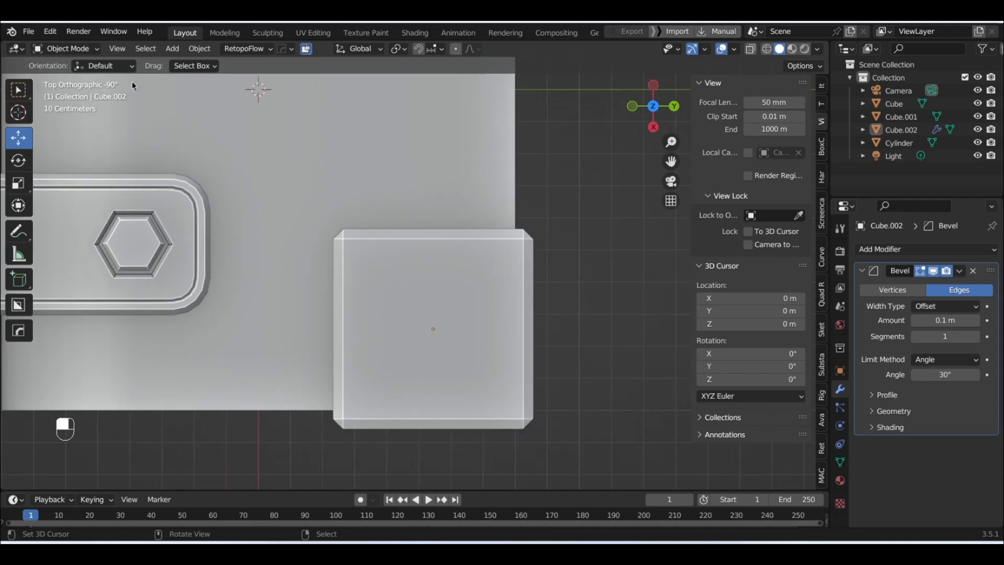
left_click(173, 52)
mouse_move(181, 64)
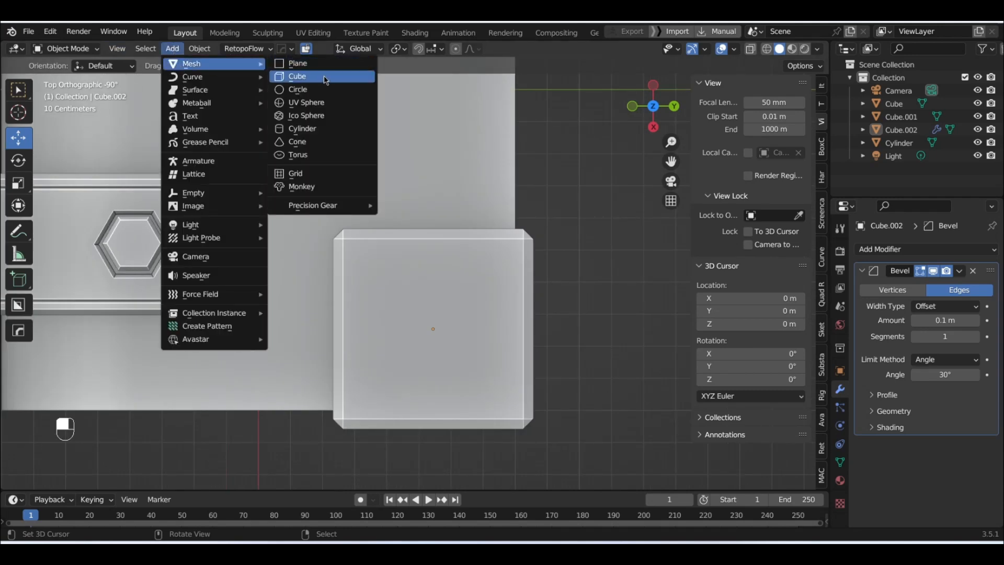
left_click(323, 76)
scroll(438, 171, "down", 3)
key("r")
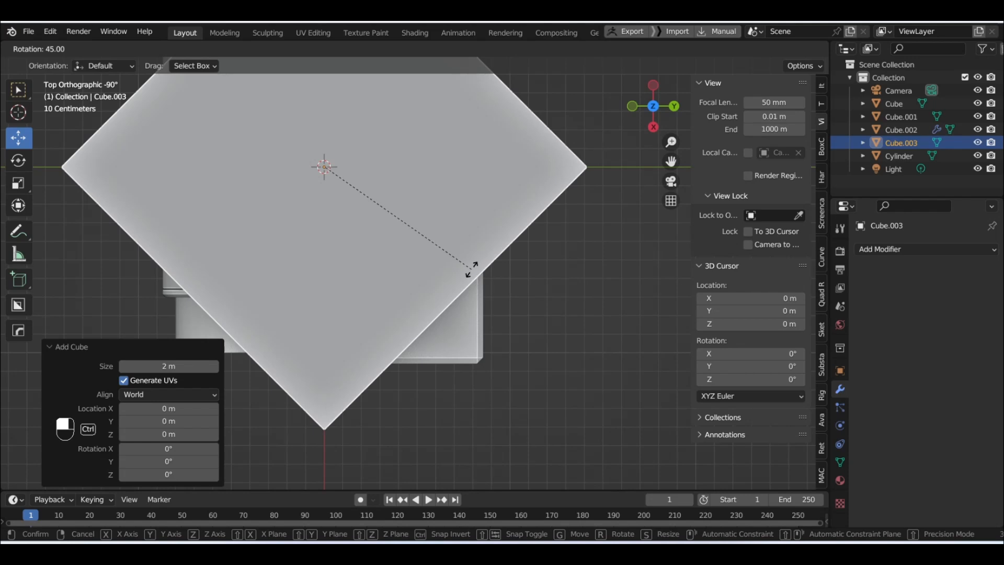
left_click(472, 269, "ctrl")
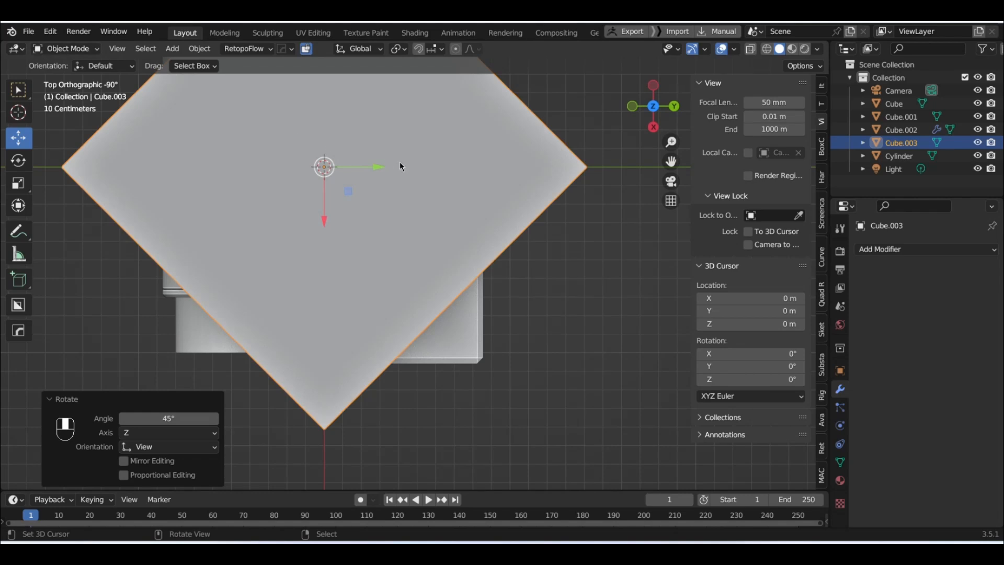
key("r")
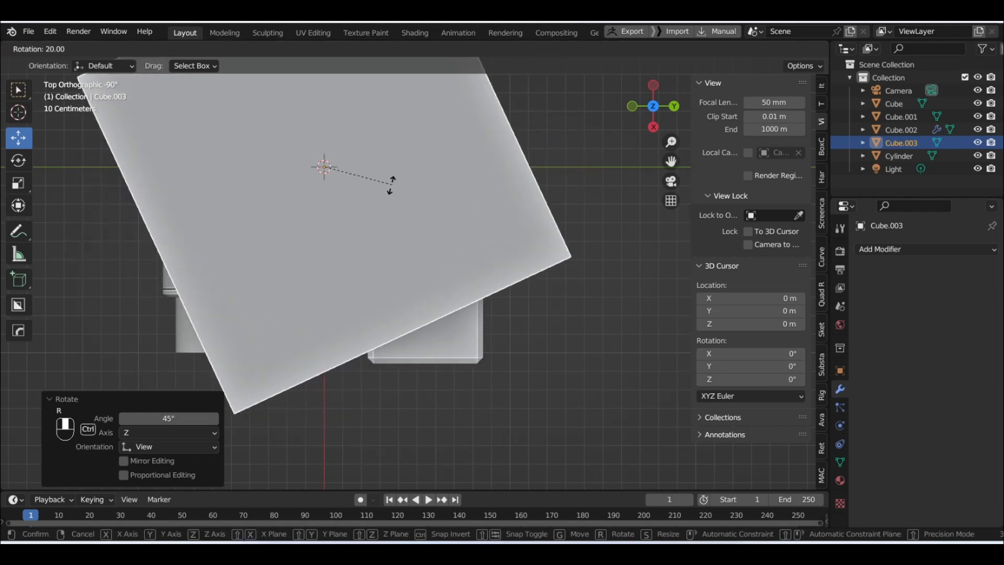
left_click(416, 159, "ctrl")
middle_click_drag(459, 241, 447, 262)
scroll(448, 261, "down", 2)
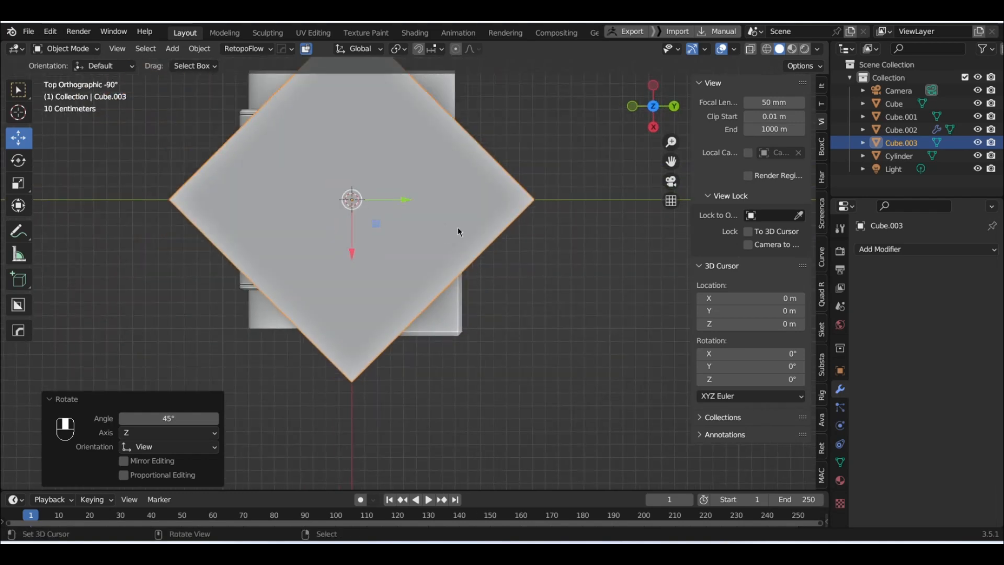
key("g")
right_click(419, 212)
scroll(457, 260, "up", 1)
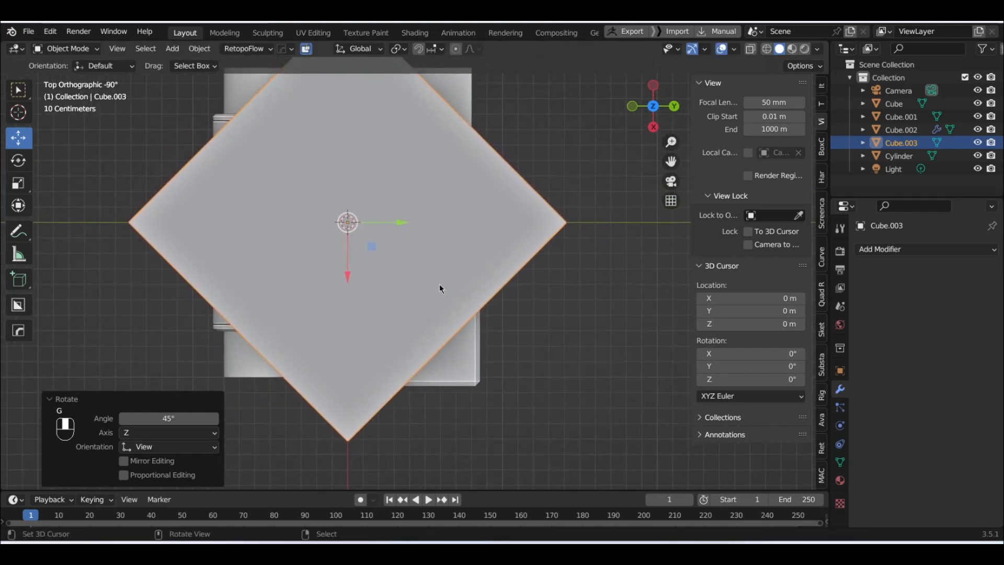
- Move the rotated cube about -0.182 m along X and -0.122 m along Y so its face crosses the corner block diagonally
key("g")
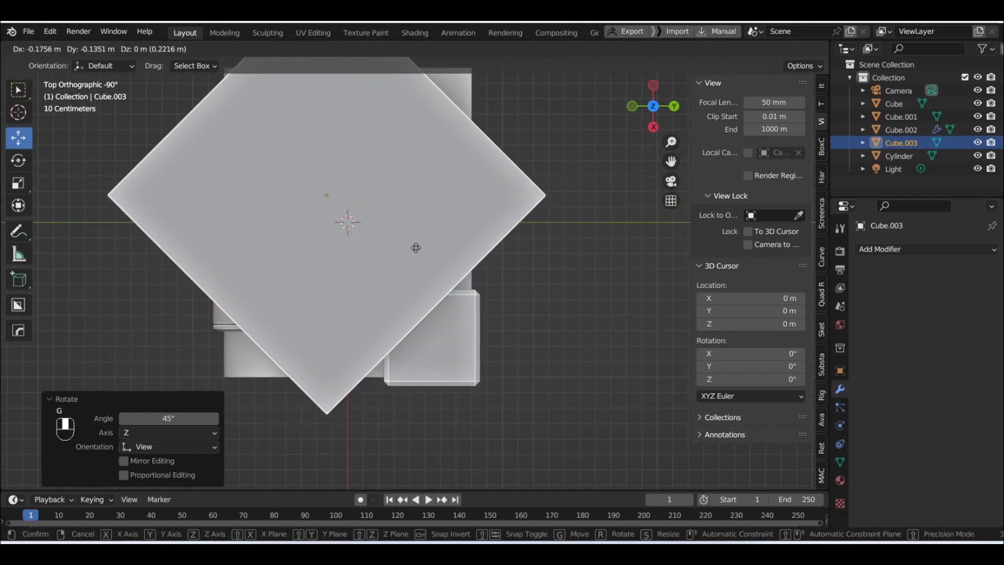
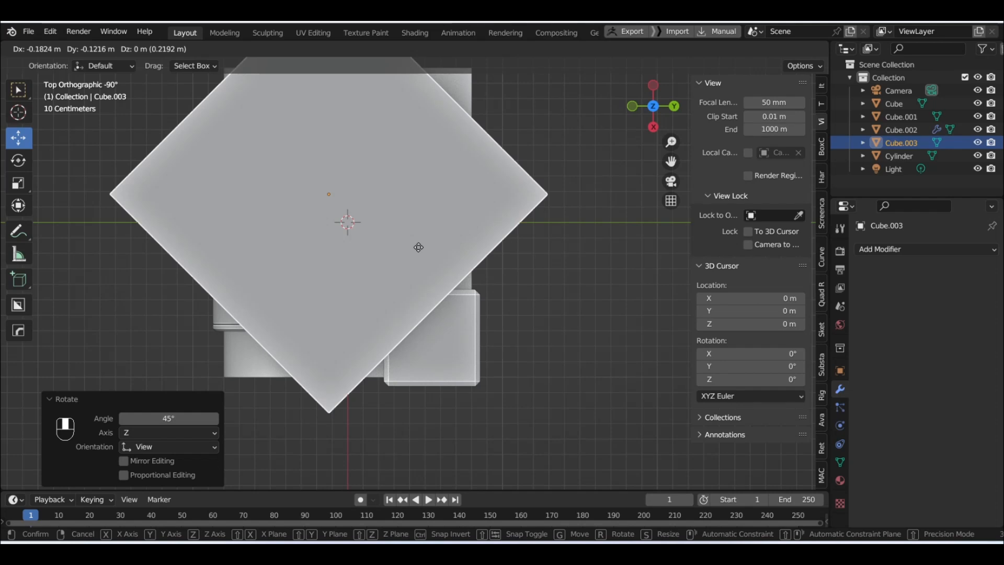
left_click(418, 247)
middle_click_drag(434, 301, 426, 262)
scroll(423, 322, "up", 3)
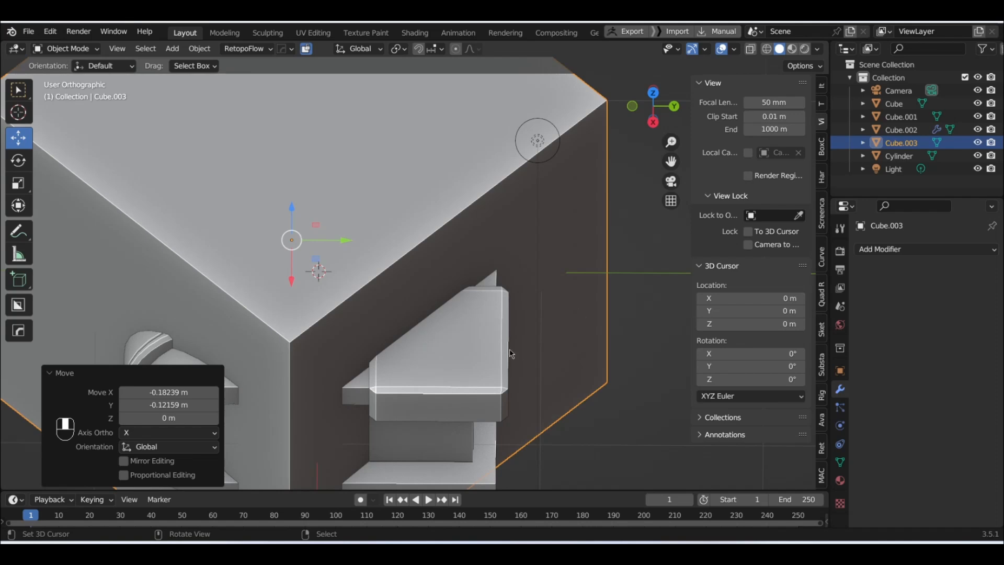
- Add a Boolean modifier to the corner block, set to Difference with the rotated cube as the cutter object
left_click(481, 348)
left_click(941, 250)
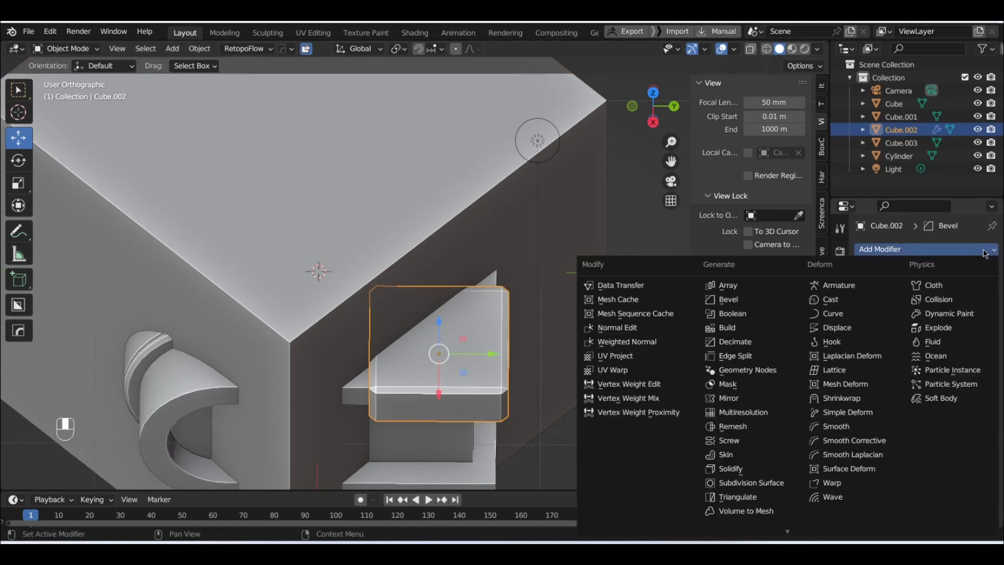
left_click(762, 315)
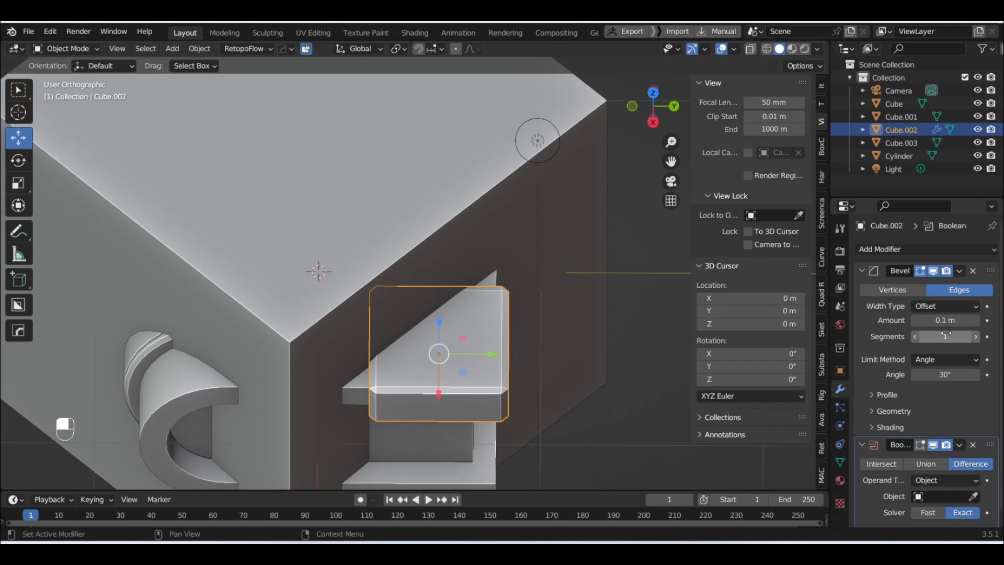
scroll(962, 438, "down", 1)
left_click(974, 479)
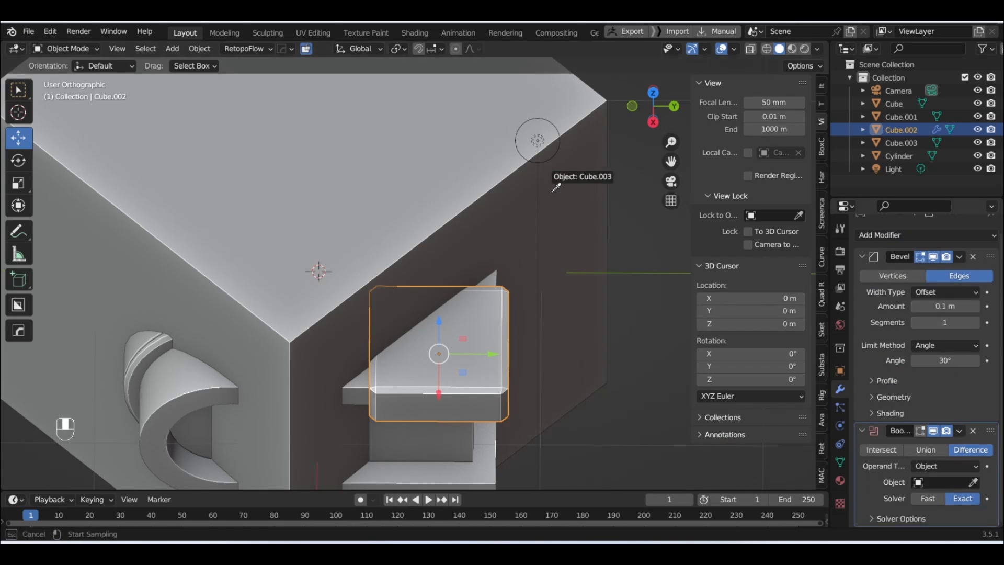
left_click(453, 187)
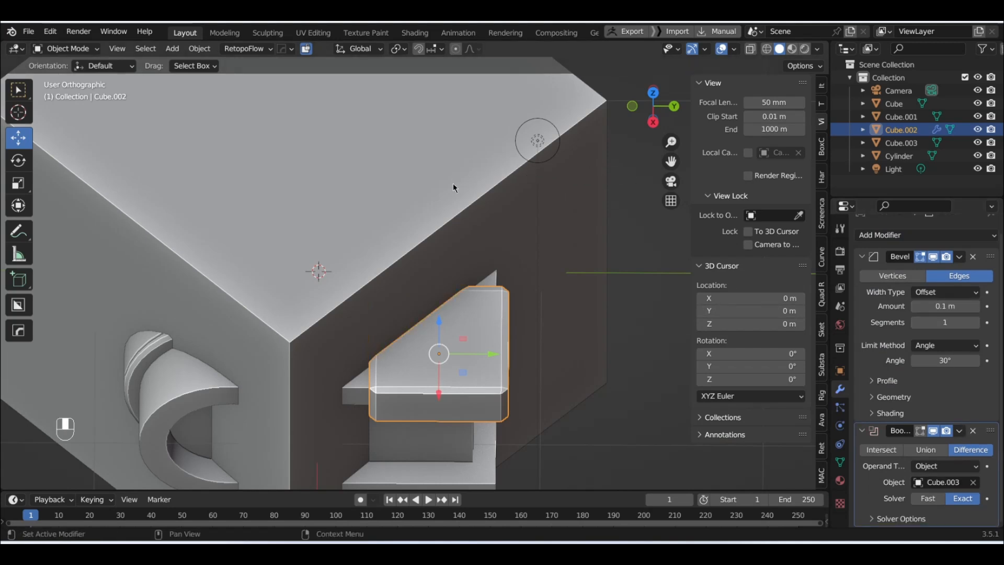
- Hide the rotated cutter cube in the viewport
left_click(535, 241)
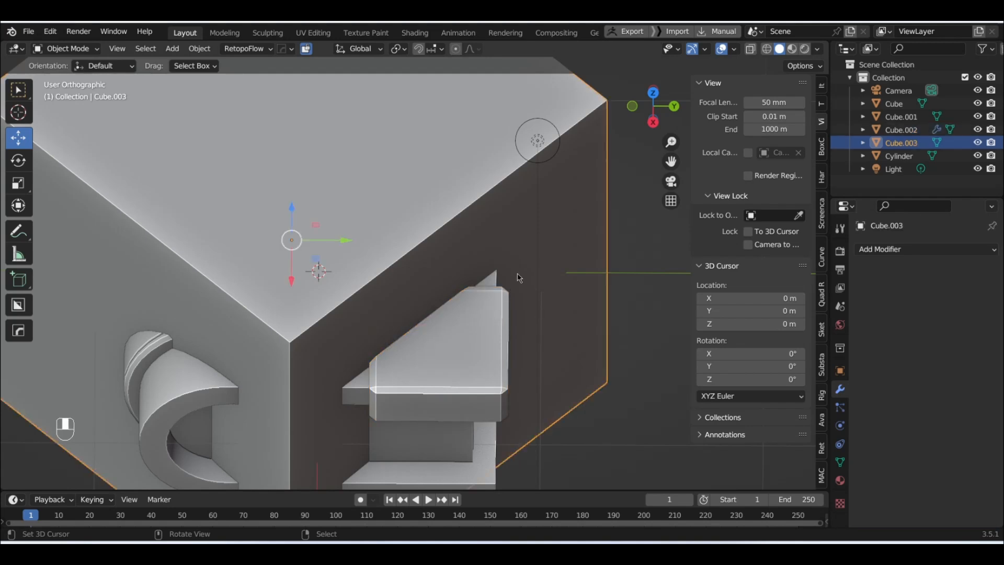
key("h")
middle_click_drag(527, 235, 418, 266)
scroll(576, 277, "up", 3)
scroll(466, 278, "up", 3)
- Reorder the corner block's modifiers so the Boolean comes before the Bevel
left_click(469, 283)
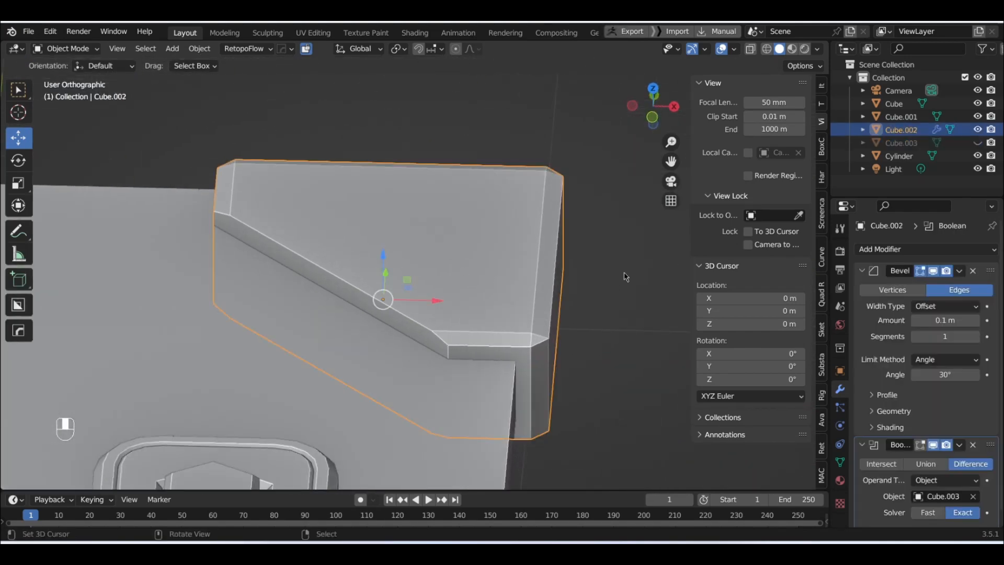
left_click(862, 271)
left_click(865, 289)
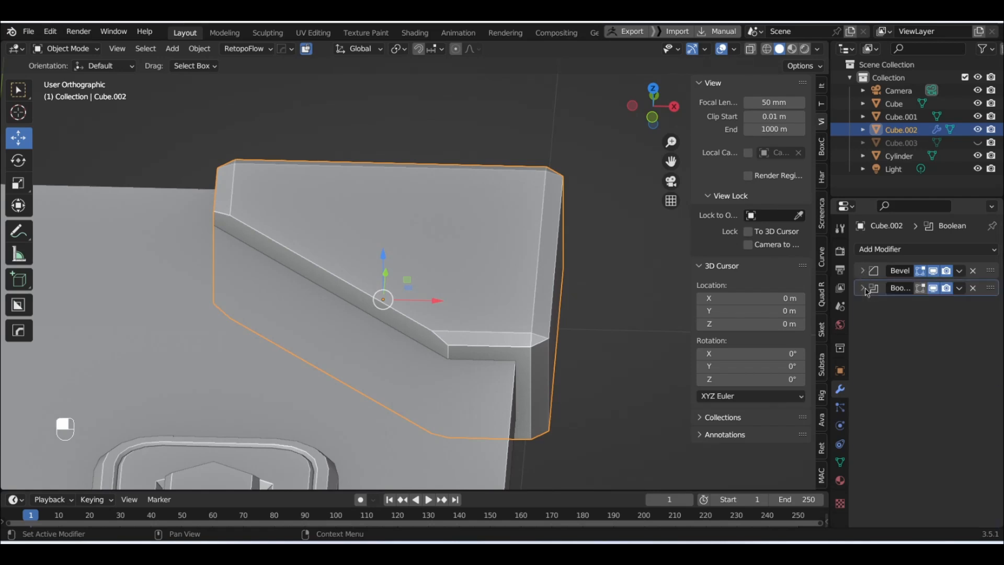
left_click(992, 274)
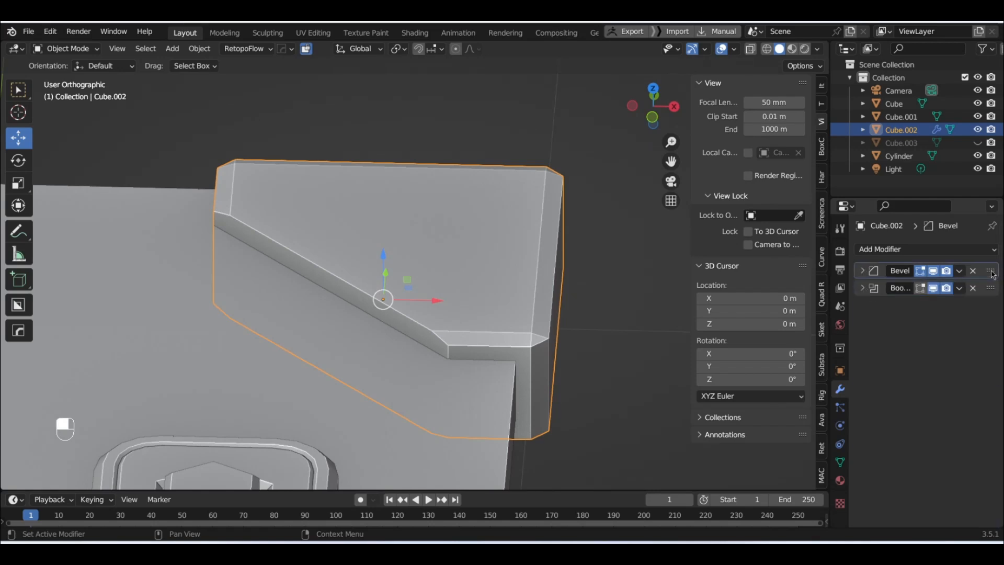
left_click_drag(992, 274, 995, 307)
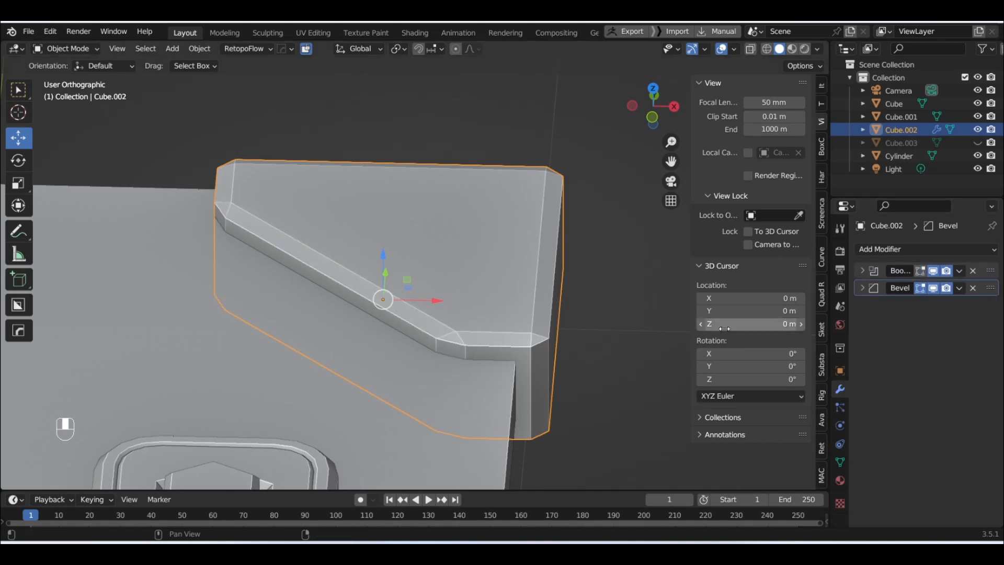
- Scale the corner block to 0.955 along Z and raise it about 0.008 m to center it on the cover's thickness
middle_click_drag(539, 239, 452, 174)
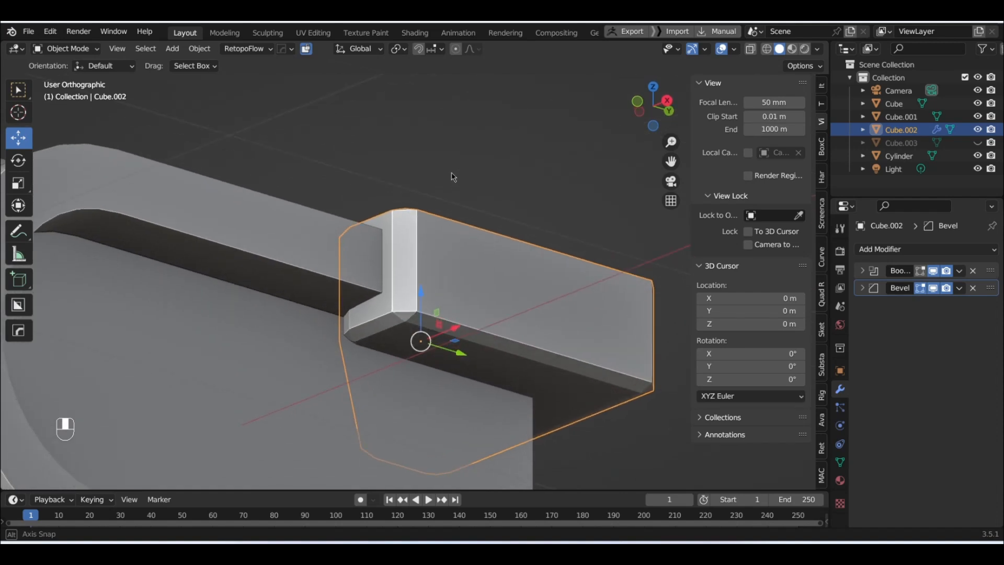
middle_click_drag(497, 296, 528, 328)
key("s")
key("z")
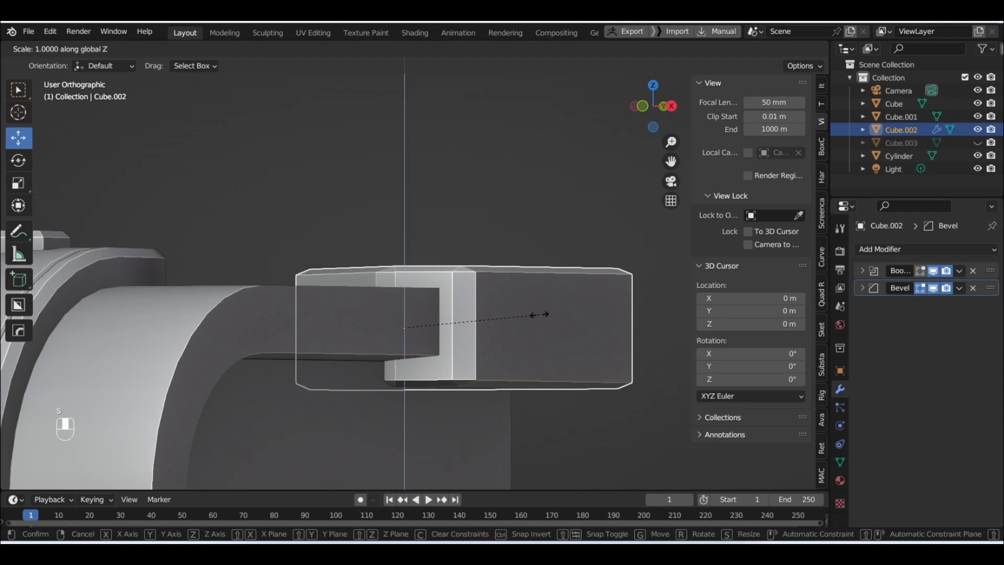
left_click(532, 313)
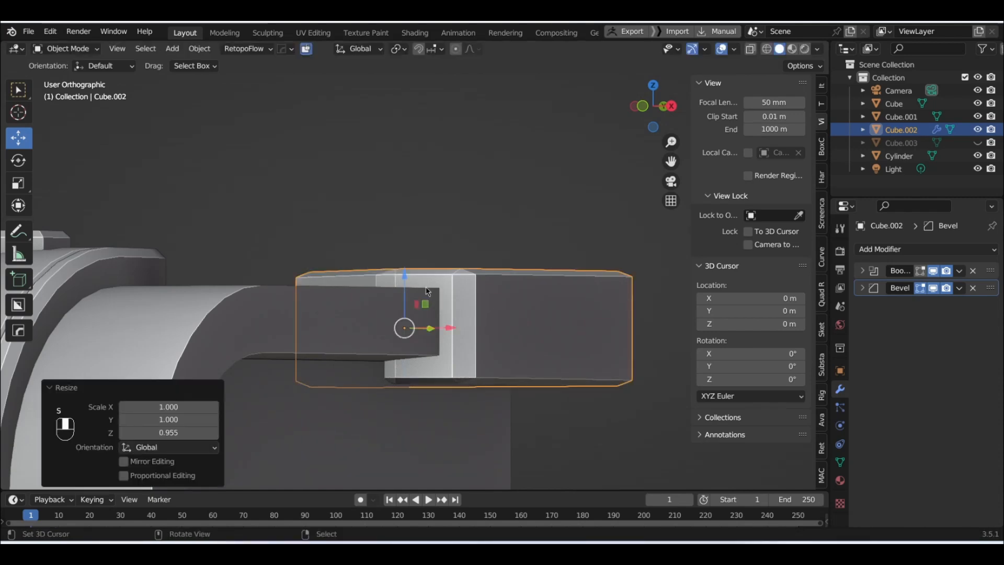
left_click_drag(406, 273, 404, 269)
middle_click_drag(412, 303, 348, 309)
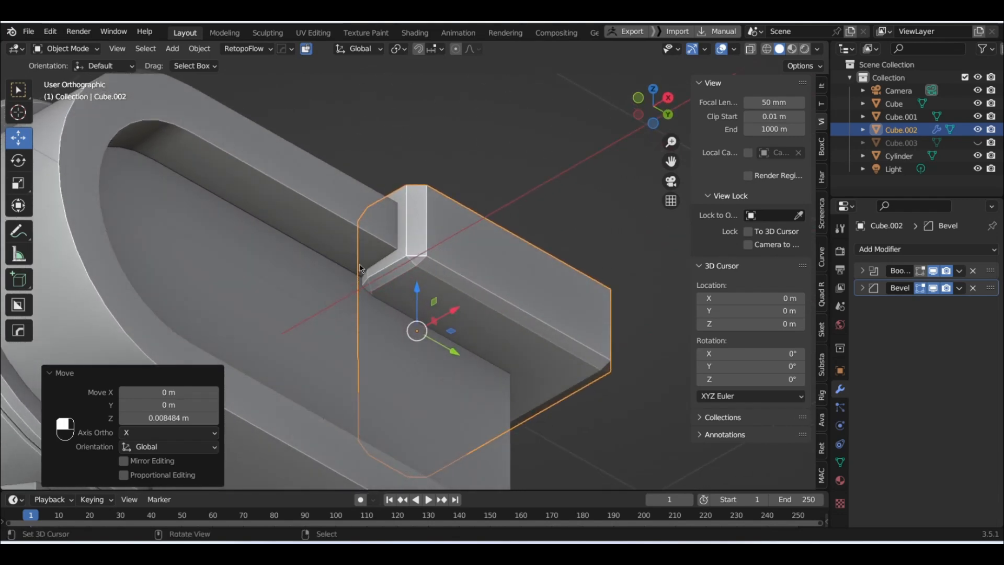
- Add another cube mesh at the world origin and lower it along Z beneath the corner block's upper part
middle_click_drag(382, 286, 433, 303)
left_click(172, 48)
mouse_move(182, 65)
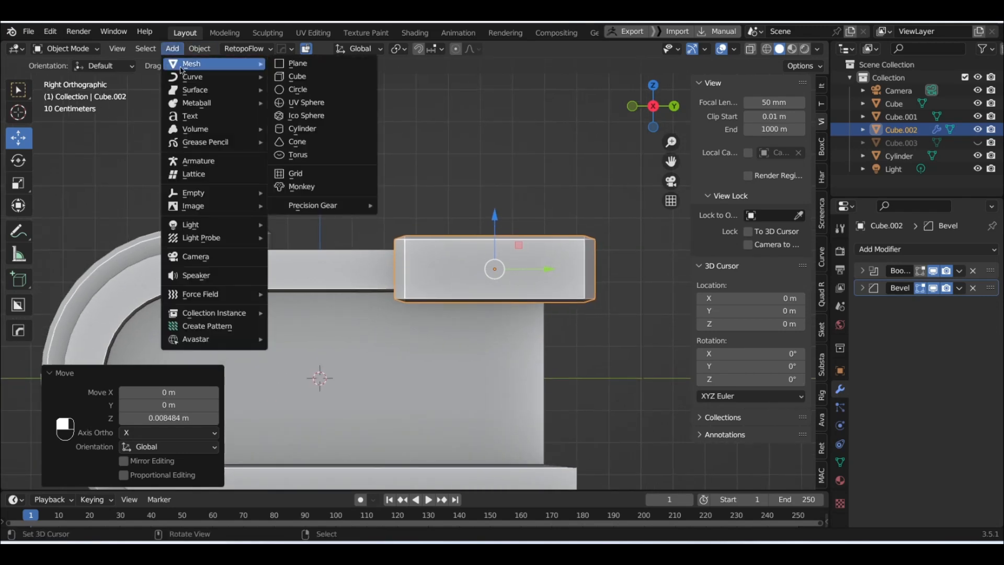
left_click(307, 77)
scroll(415, 178, "down", 3)
left_click_drag(360, 278, 368, 408)
- Slide the lowered cube horizontally toward the book's inside, finishing with a move of about -0.129 m along X
middle_click_drag(524, 296, 455, 136)
scroll(504, 361, "down", 1)
left_click_drag(508, 357, 487, 387)
left_click_drag(413, 383, 413, 383)
middle_click_drag(468, 252, 513, 250)
mouse_move(454, 418)
left_mouse_down()
mouse_move(484, 423)
mouse_move(473, 421)
left_mouse_up()
- Fine-tune the lowered cube's X position so its sides sit just inside the cover's outer edges
middle_click_drag(472, 421, 420, 196)
scroll(422, 209, "up", 3)
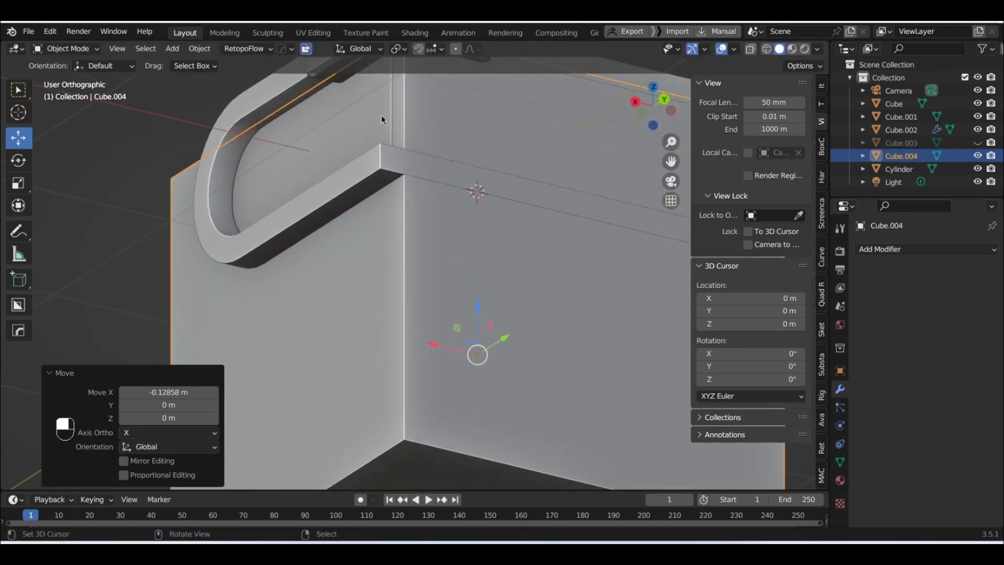
left_click_drag(436, 344, 425, 288)
middle_click_drag(425, 287, 492, 284)
mouse_move(438, 351)
left_mouse_down()
mouse_move(416, 353)
mouse_move(430, 352)
left_mouse_up()
middle_click_drag(483, 229, 494, 204)
- Add a second Boolean modifier to the corner block, set to Difference with the lowered cube as the cutter object
left_click(475, 134)
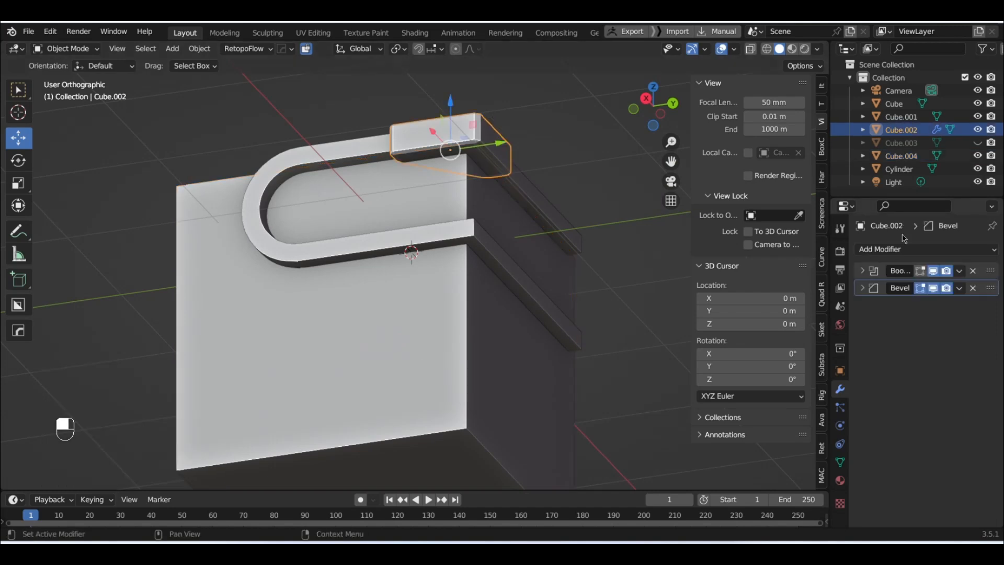
left_click(991, 251)
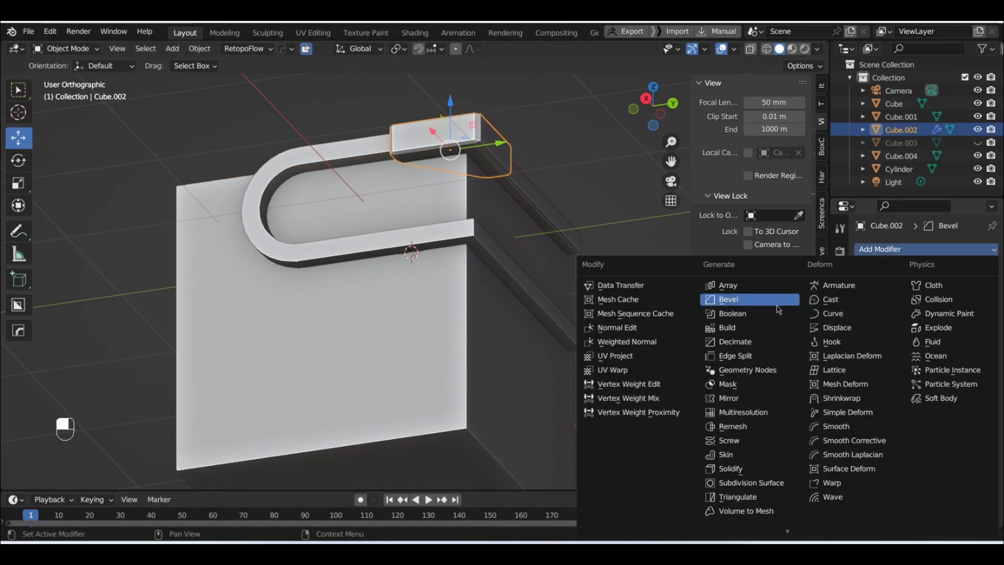
left_click(719, 305)
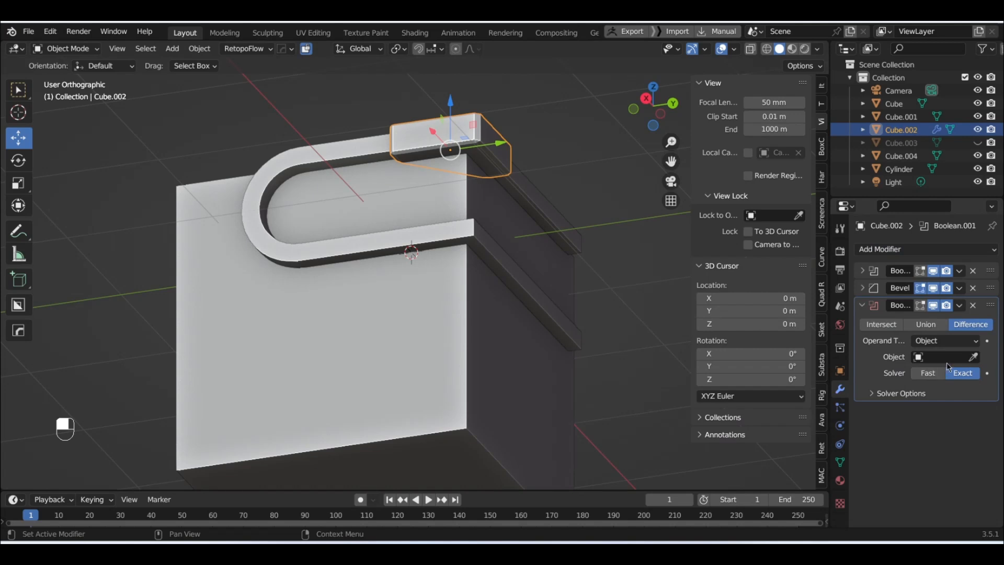
left_click(973, 359)
left_click(457, 365)
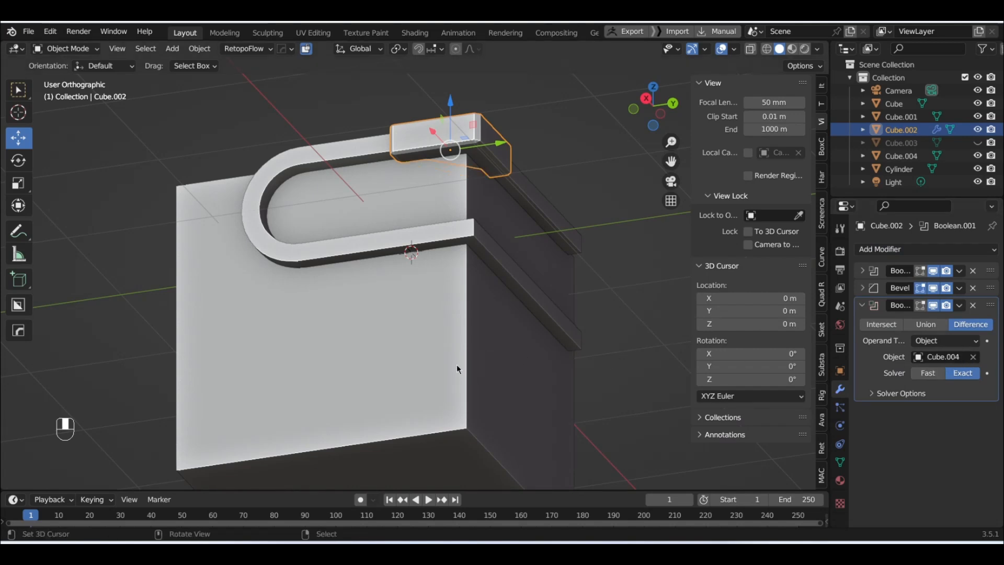
- Hide the lowered cutter cube, leaving the corner block's hollowed underside exposed
left_click(457, 365)
key("h")
middle_click_drag(456, 365, 388, 249)
scroll(489, 188, "up", 3)
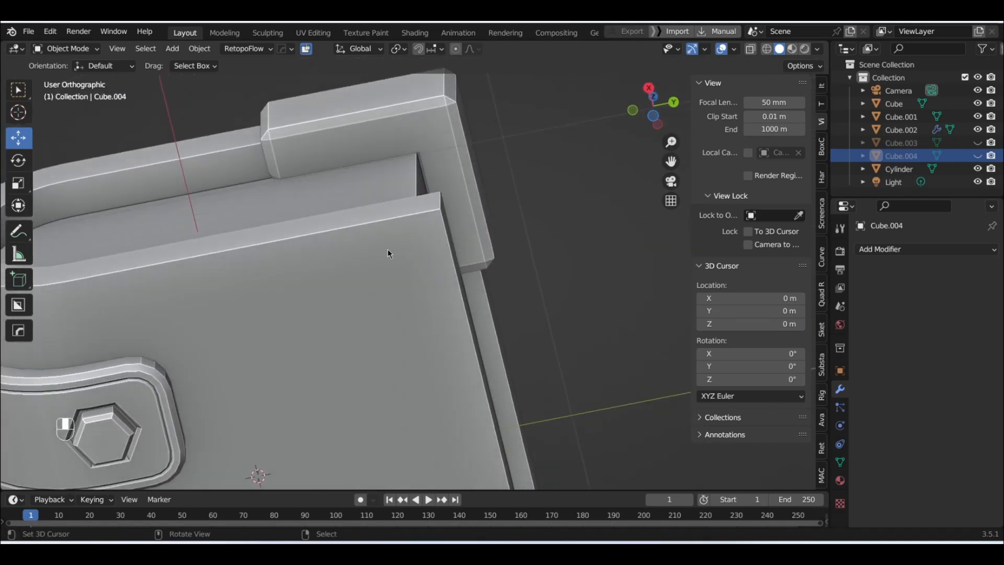
scroll(400, 220, "up", 3)
middle_click_drag(431, 148, 448, 230, "shift")
scroll(439, 241, "down", 3)
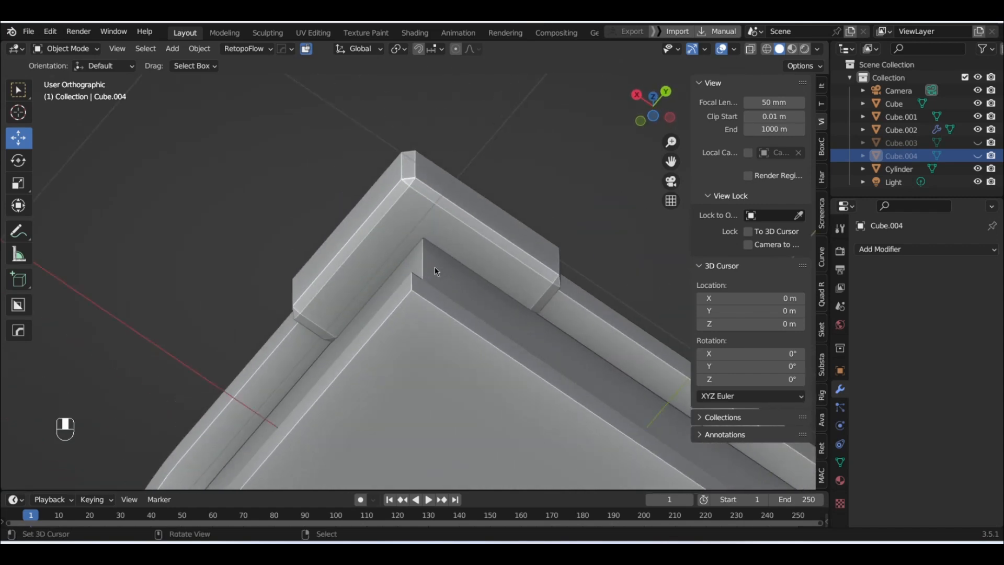
- Unhide the lowered cutter cube and set its viewport display to Wire
left_click(977, 156)
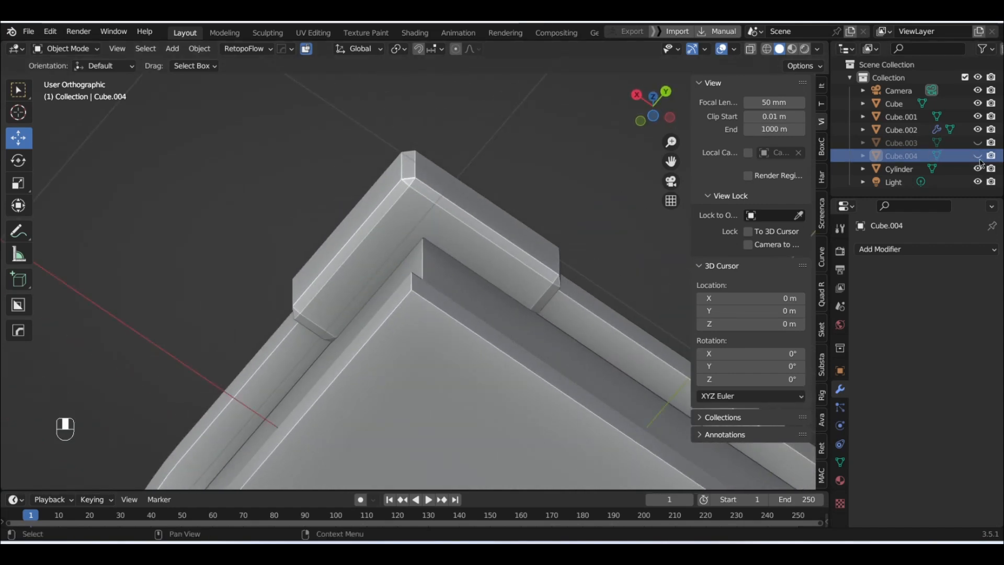
middle_click_drag(419, 318, 440, 218, "shift")
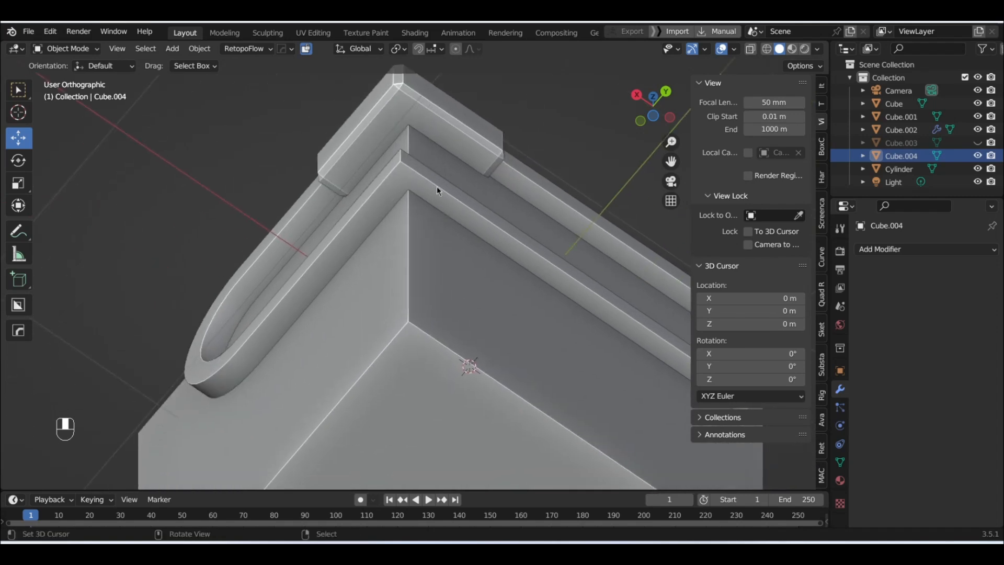
left_click(450, 318)
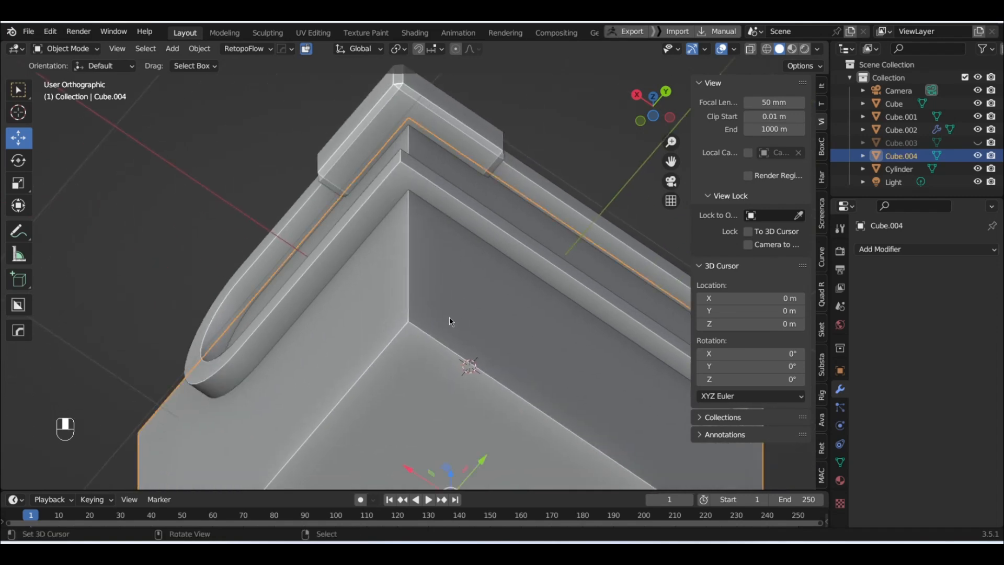
left_click(840, 372)
scroll(897, 444, "down", 3)
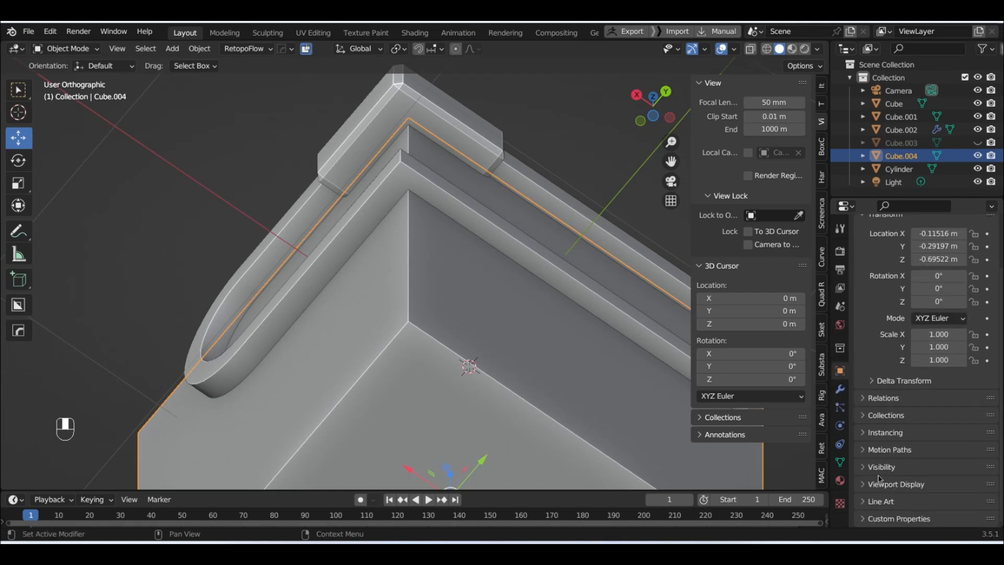
left_click(876, 484)
scroll(911, 450, "down", 8)
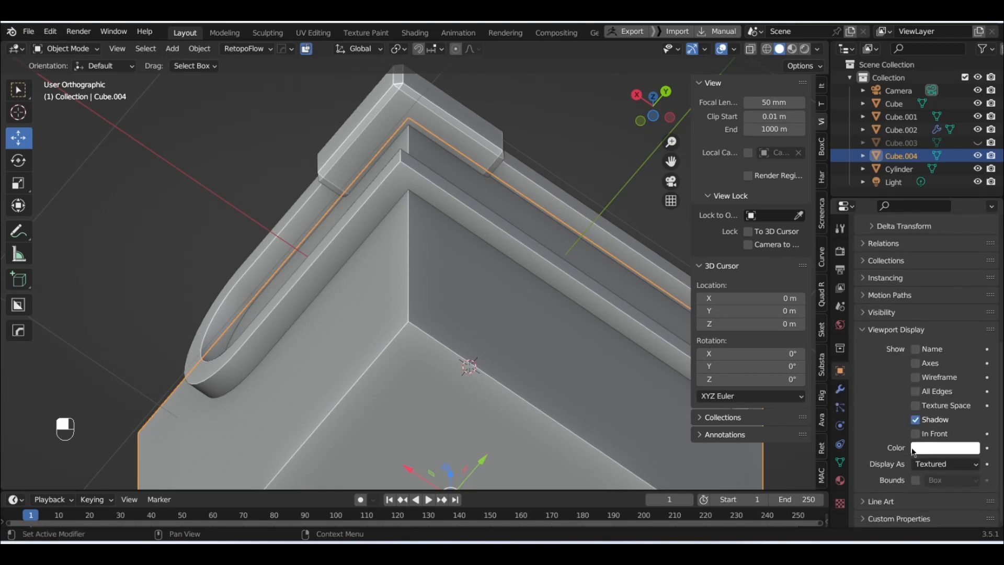
left_click(957, 466)
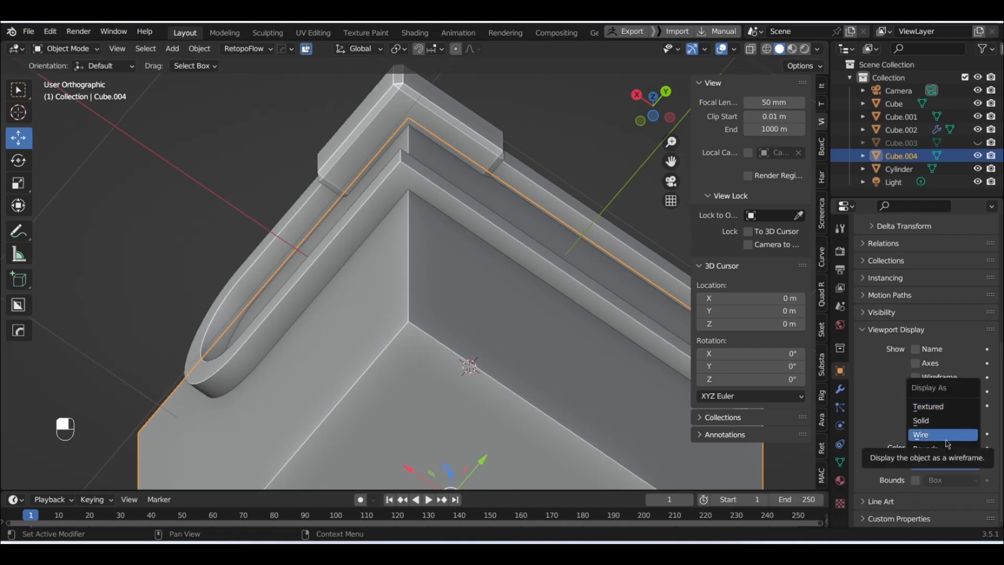
left_click(948, 443)
- Move the wireframe cutter cube about 0.030 m along X and about 0.023 m along Y, toward the corner block's outer sides
middle_click_drag(398, 234, 451, 228)
scroll(441, 236, "up", 1)
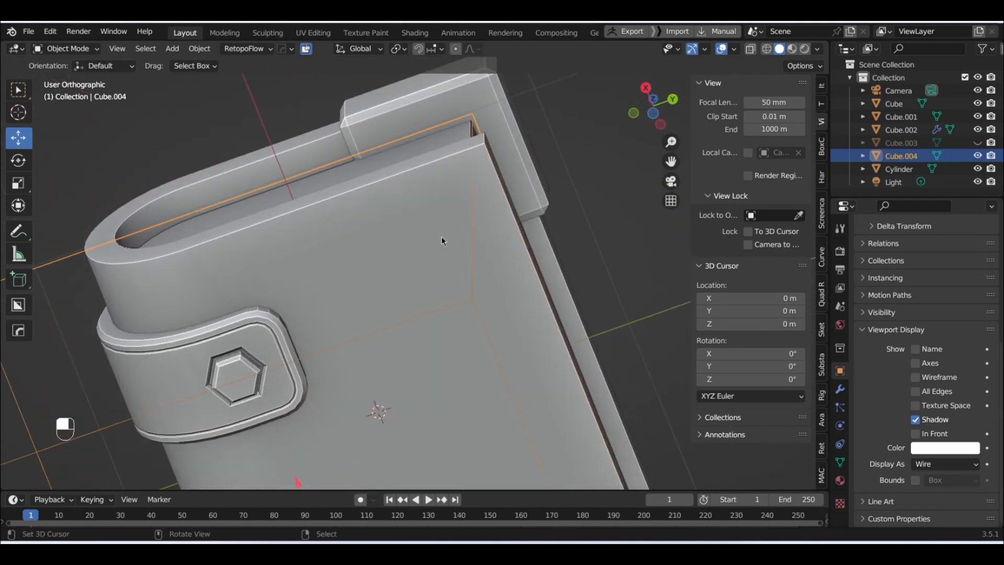
middle_click_drag(394, 225, 407, 341)
scroll(405, 338, "up", 4)
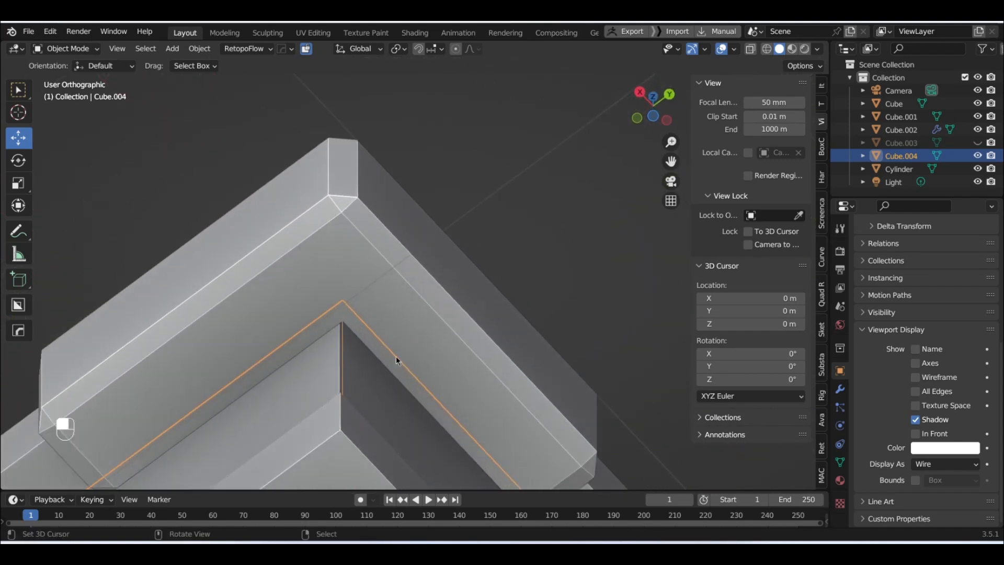
middle_click_drag(390, 234, 438, 236, "shift")
mouse_move(438, 235)
middle_mouse_down()
mouse_move(428, 246)
mouse_move(424, 230)
middle_mouse_up()
key("g")
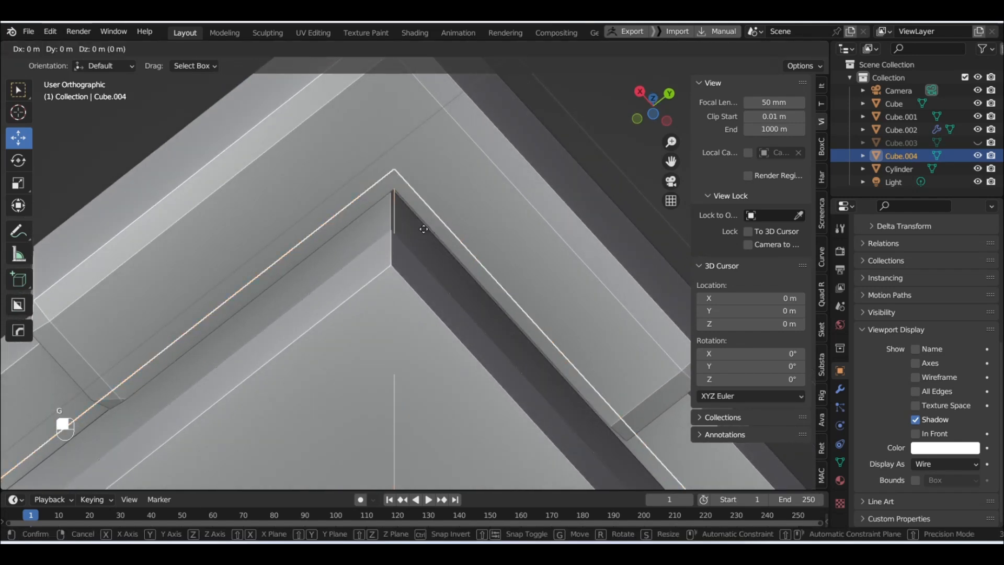
key("x")
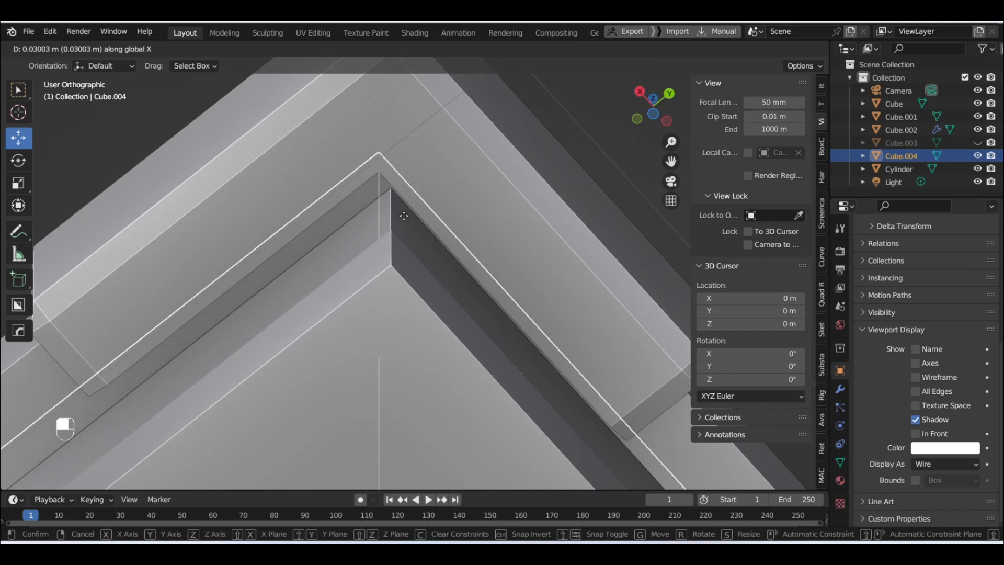
left_click(411, 228)
key("g")
key("y")
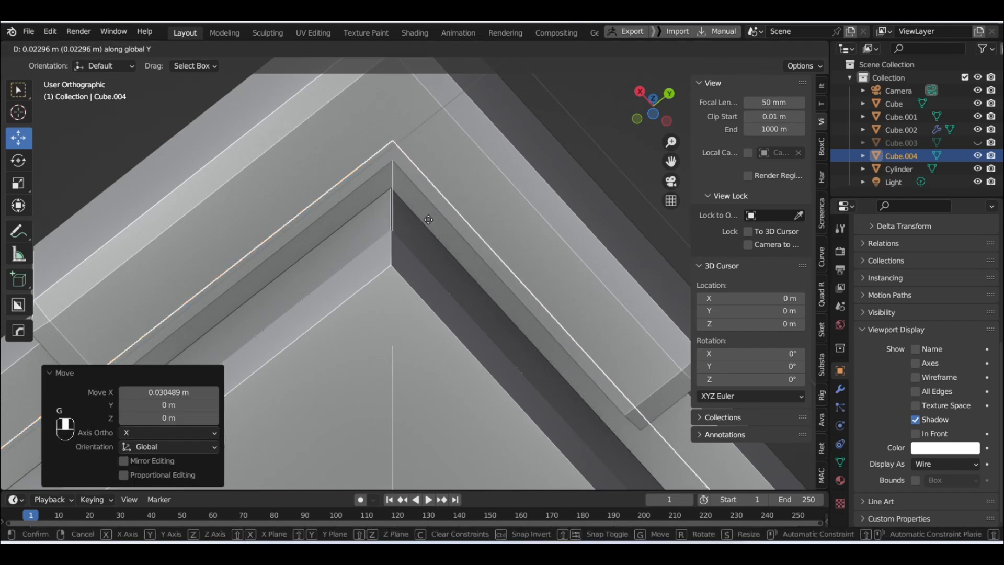
left_click(428, 220)
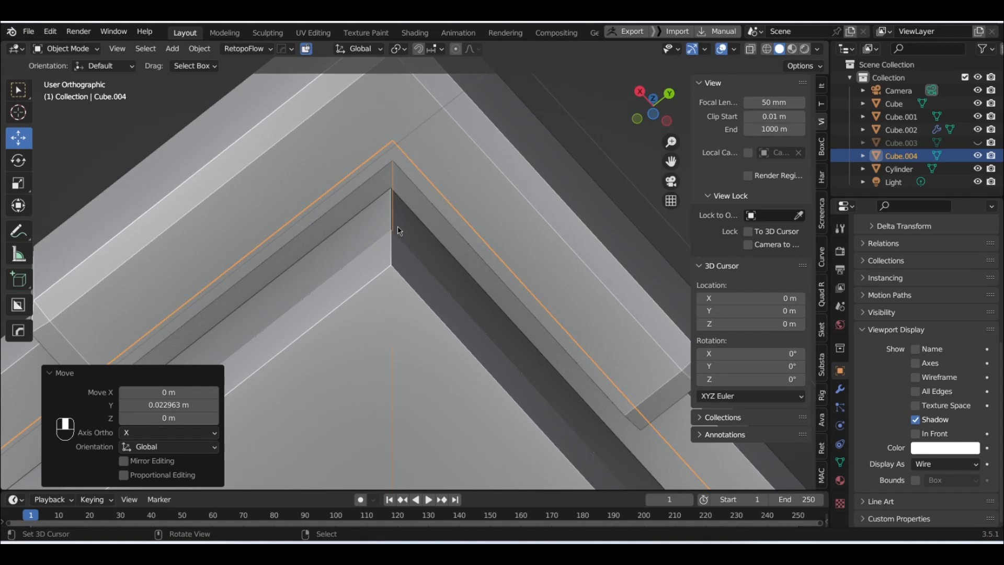
- Hide the repositioned wireframe cutter cube
scroll(398, 228, "down", 8)
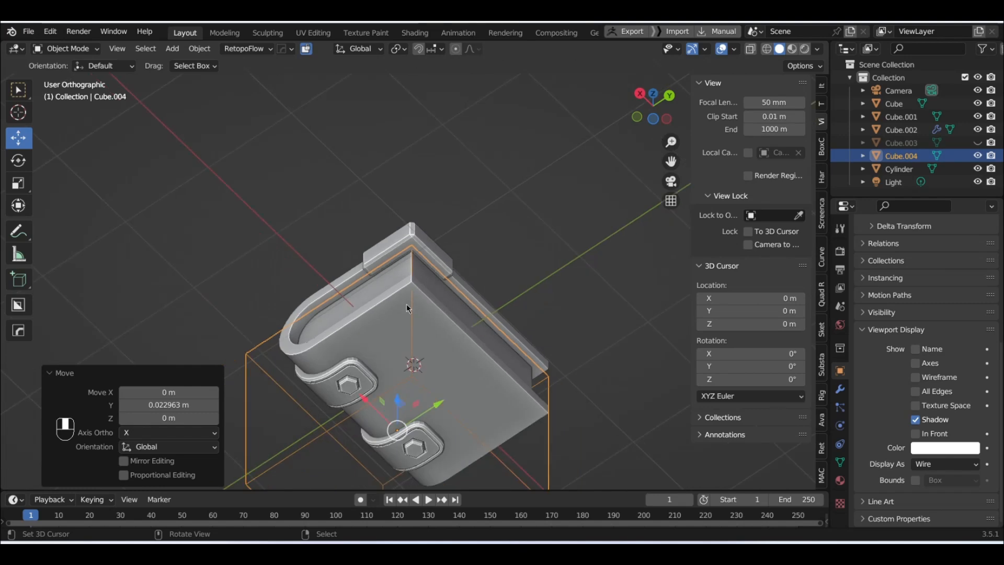
middle_click_drag(406, 303, 475, 383)
left_click(476, 376)
left_click(417, 378)
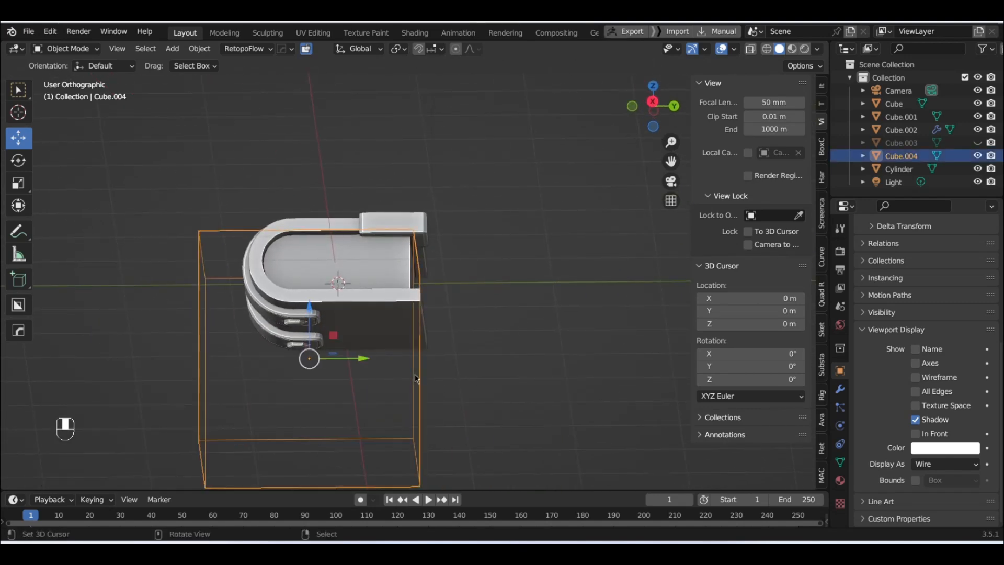
key("h")
- Apply the first Boolean modifier on the corner block
middle_click_drag(474, 290, 454, 285)
scroll(452, 275, "up", 4)
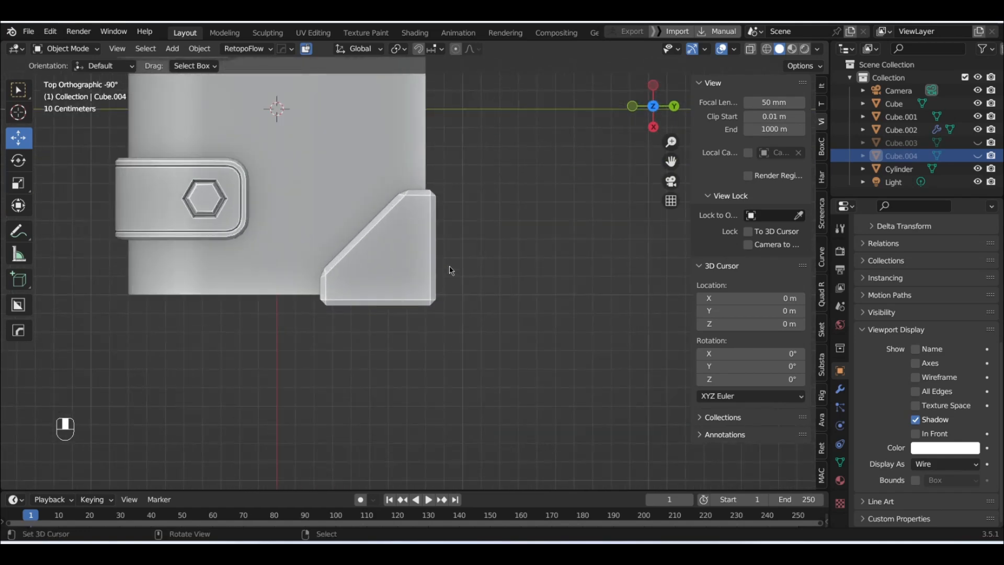
left_click(408, 247)
left_click(840, 388)
mouse_move(209, 157)
middle_mouse_down()
mouse_move(295, 485)
mouse_move(343, 431)
mouse_move(269, 153)
mouse_move(197, 154)
mouse_move(207, 165)
middle_mouse_up()
left_click(959, 270)
left_click(899, 286)
- Apply the corner block's Bevel modifier and its remaining Boolean modifier
left_click(959, 270)
left_click(944, 285)
left_click(959, 270)
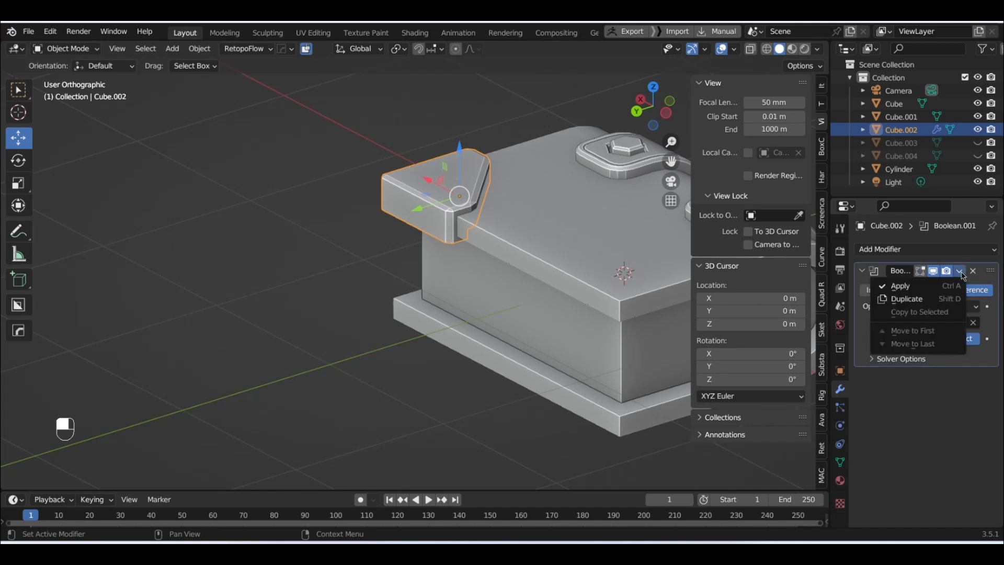
left_click(941, 286)
- Inset the corner block's large top face by 0.131 m
middle_click_drag(448, 206, 644, 313)
scroll(450, 226, "up", 3)
key("Tab")
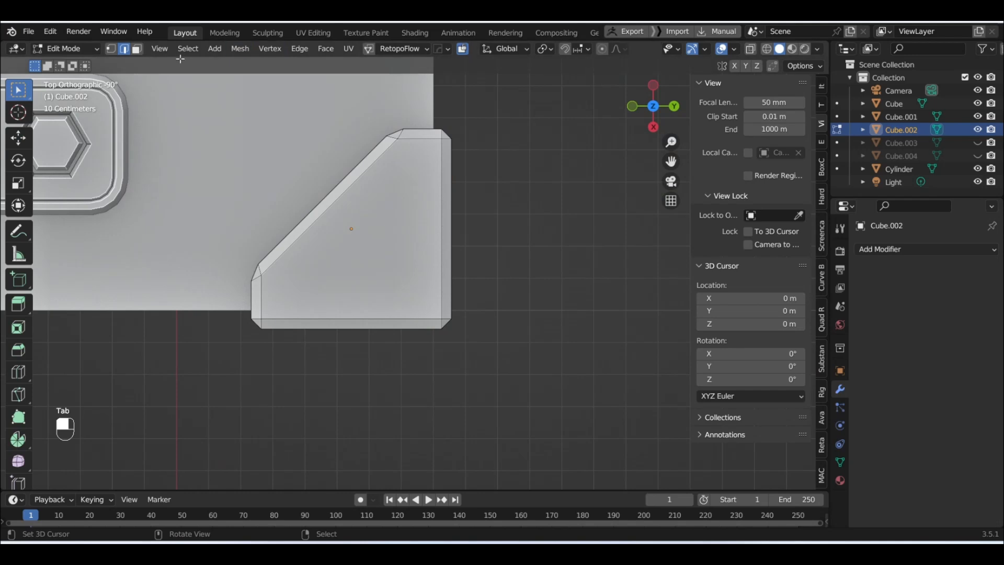
left_click(137, 50)
left_click(408, 190)
middle_click_drag(441, 197, 503, 233)
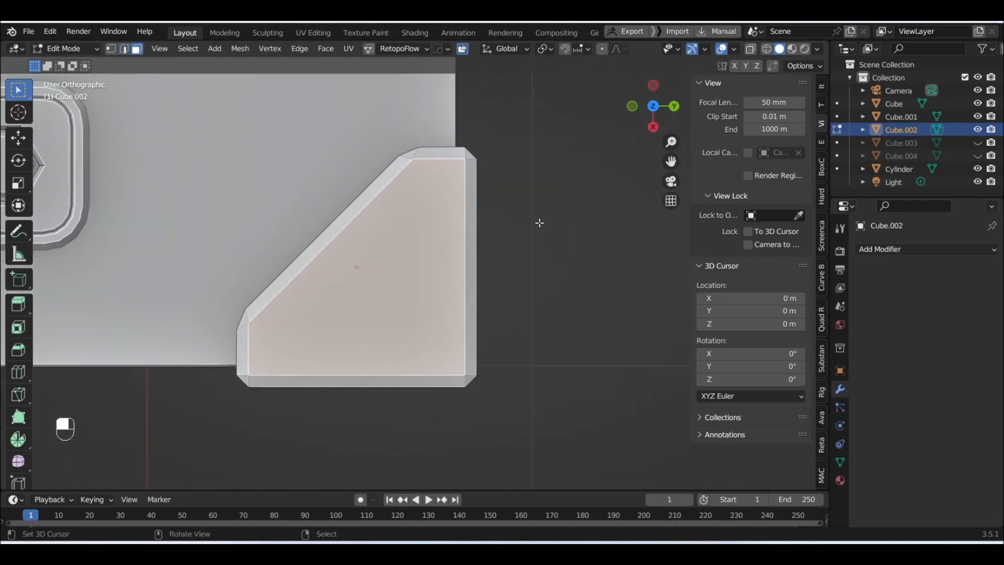
key("i")
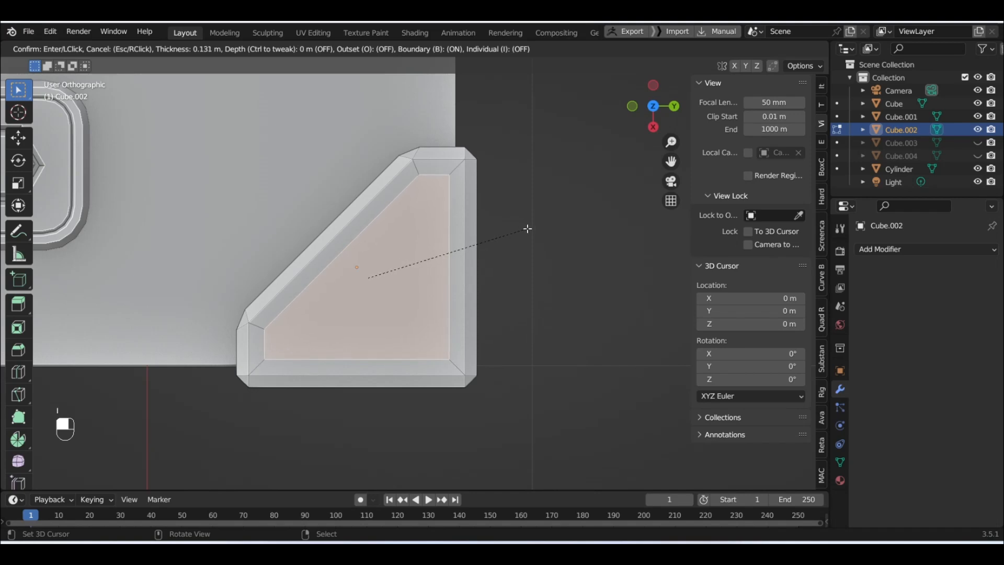
left_click(527, 229)
- Extrude the inset top face about 0.036 m inward to form a recess
middle_click_drag(527, 228, 491, 210)
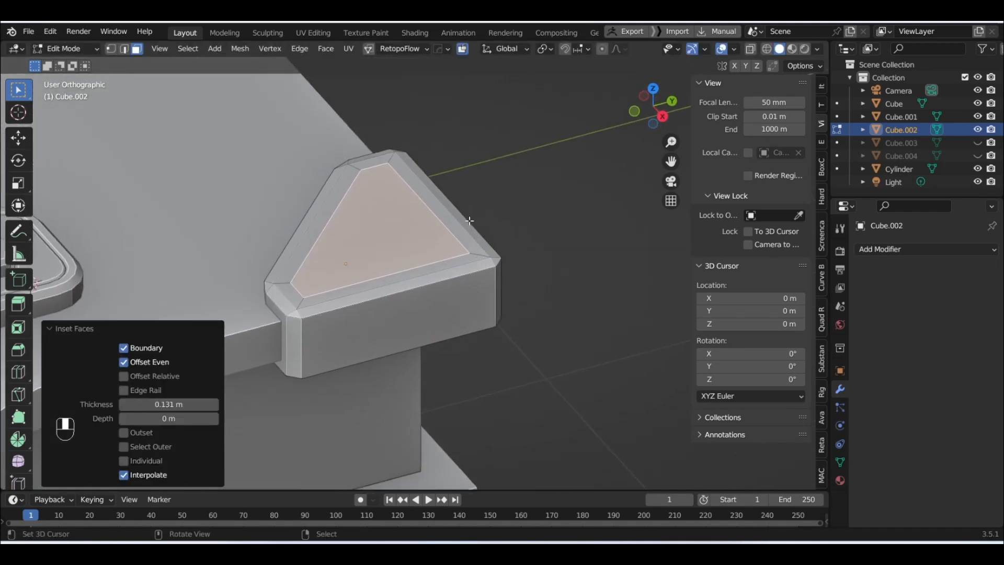
key("e")
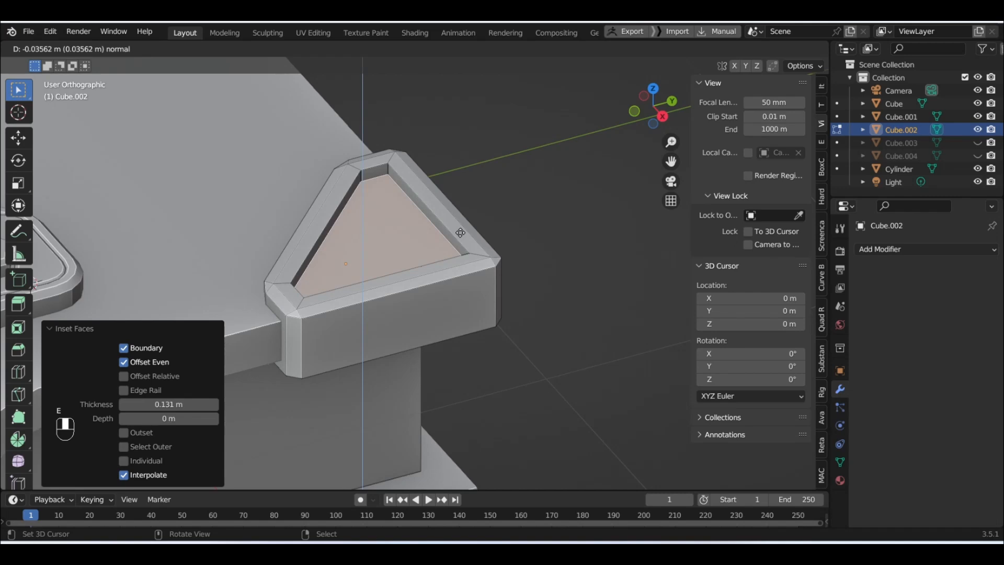
left_click(460, 233)
scroll(455, 246, "up", 5)
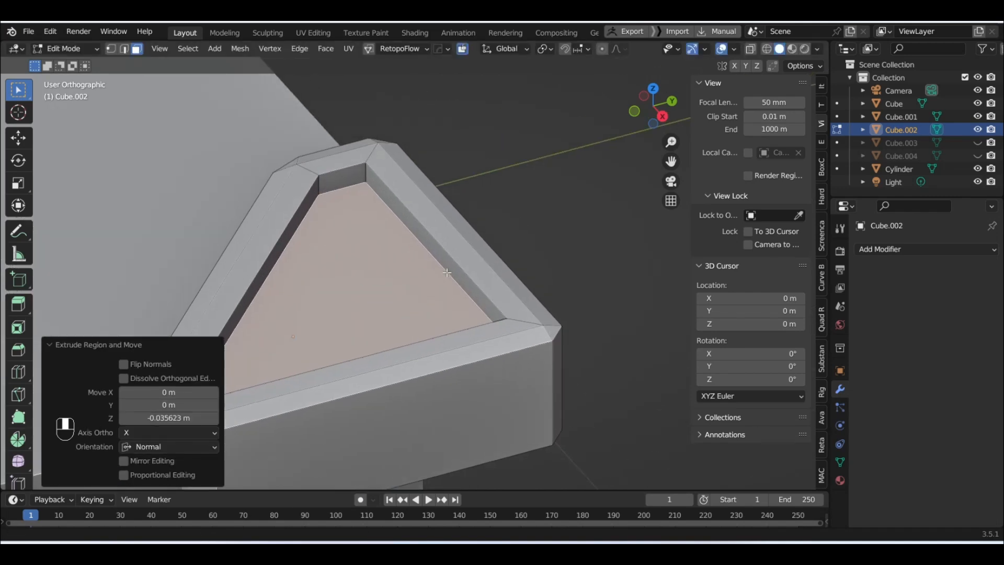
- Bevel the upper edge loop of the recess with a width of 0.0447 m and one segment, then return to Object Mode
key("Tab")
key("Tab")
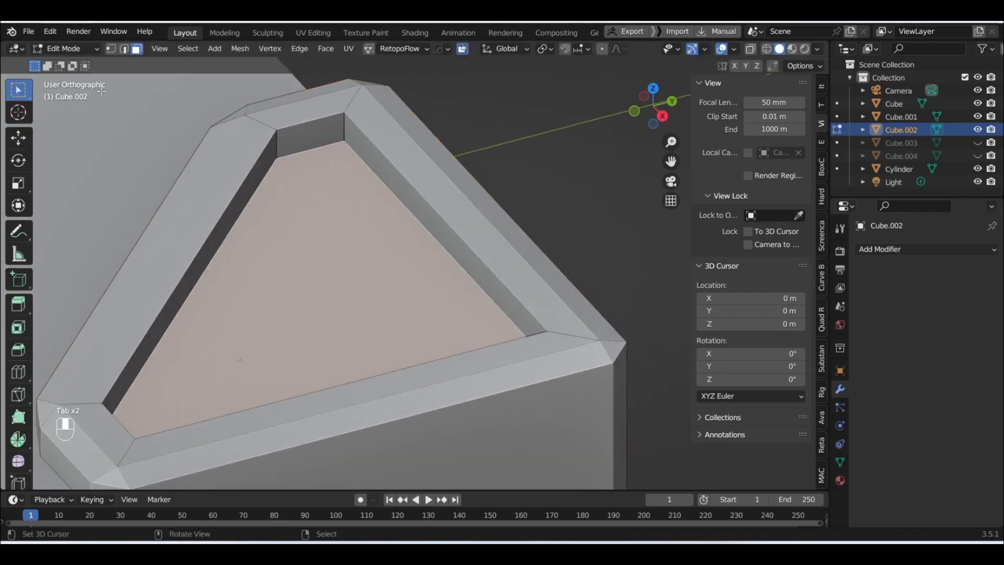
left_click(125, 49)
left_click(416, 188, "alt")
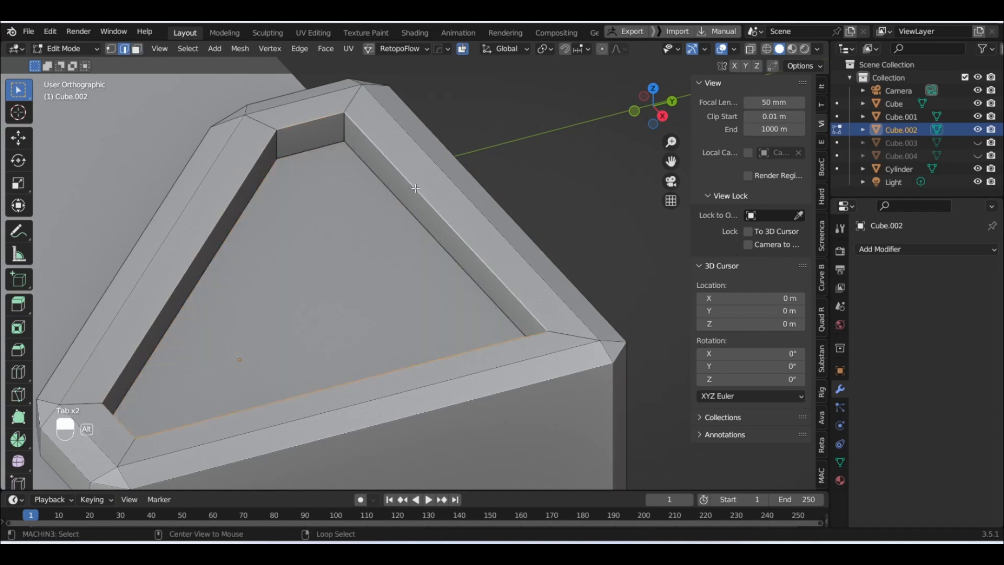
key("ctrl+b")
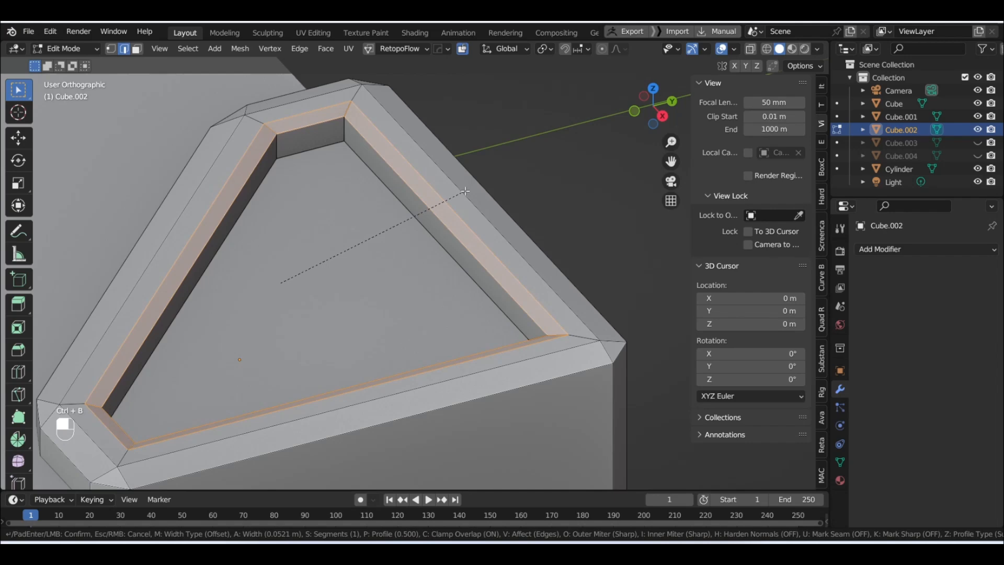
left_click(463, 191)
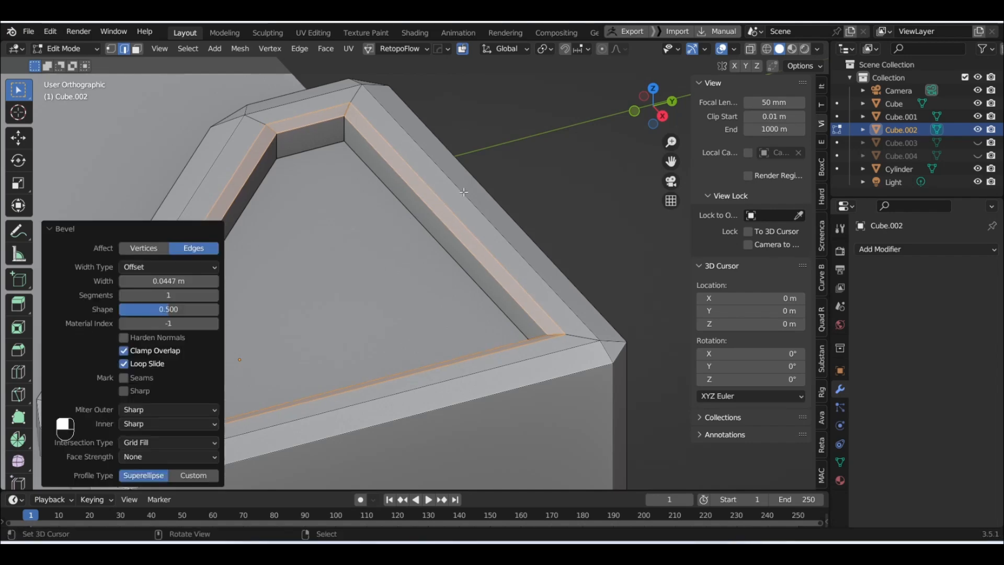
scroll(440, 262, "down", 3)
key("Tab")
middle_click_drag(406, 356, 468, 220)
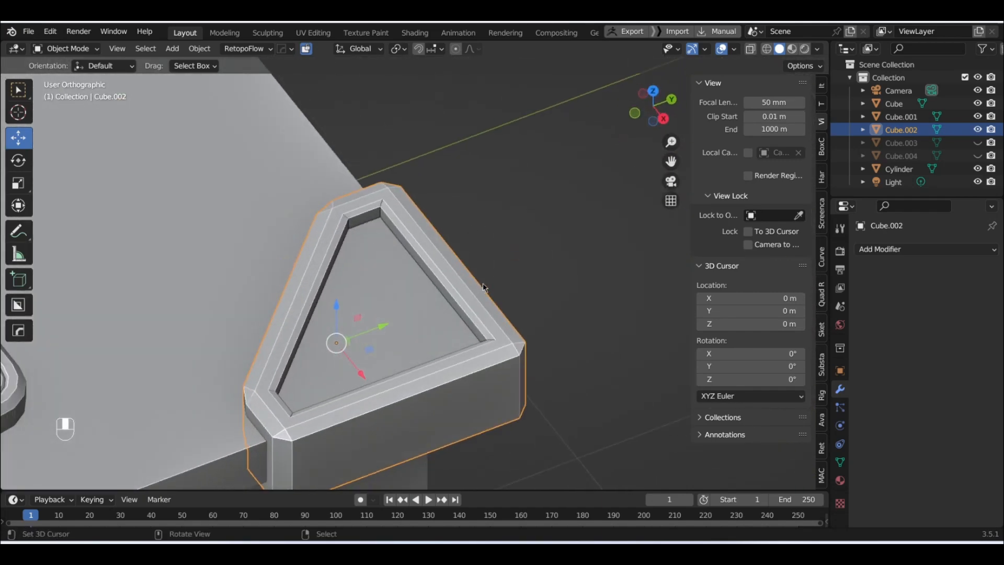
- Undo the recess bevel, extrusion and inset, plus the applications of the Bevel and second Boolean modifiers
key("ctrl+z")
key("ctrl+z")
key("ctrl+z")
key("ctrl+z")
key("ctrl+z")
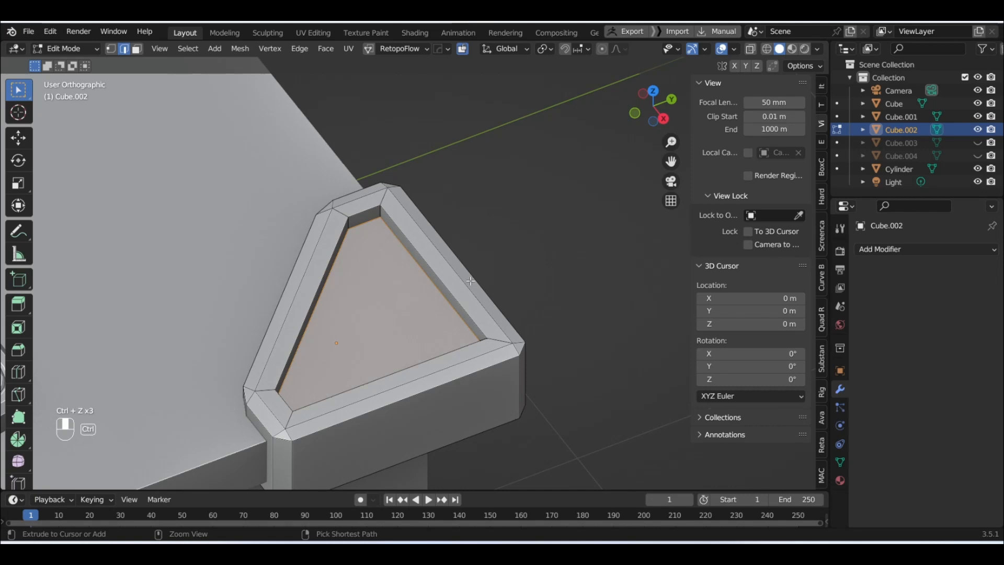
key("ctrl+z")
key("ctrl+z")
key("ctrl+z")
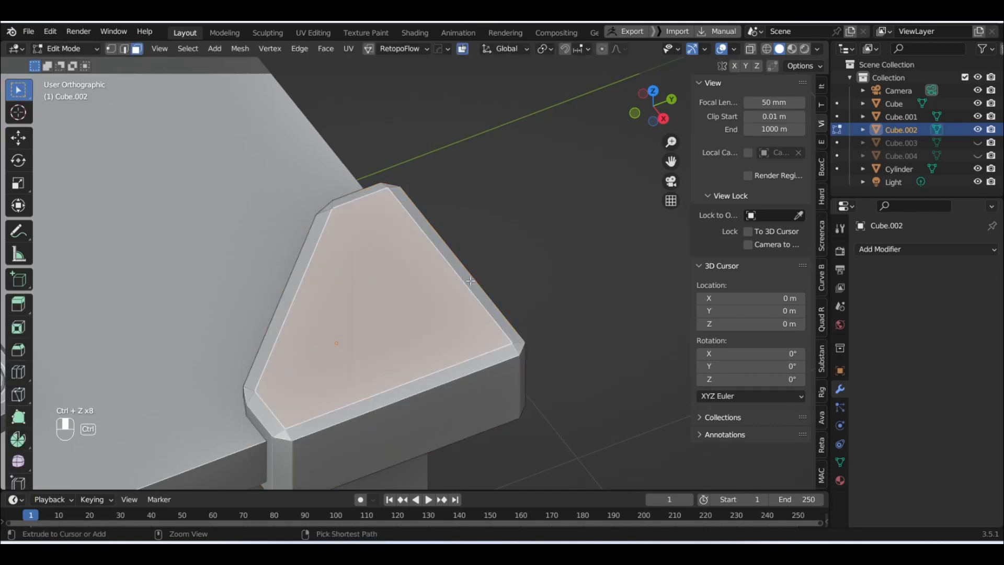
key("ctrl+z")
key("ctrl+z")
key("ctrl+z")
key("ctrl+z")
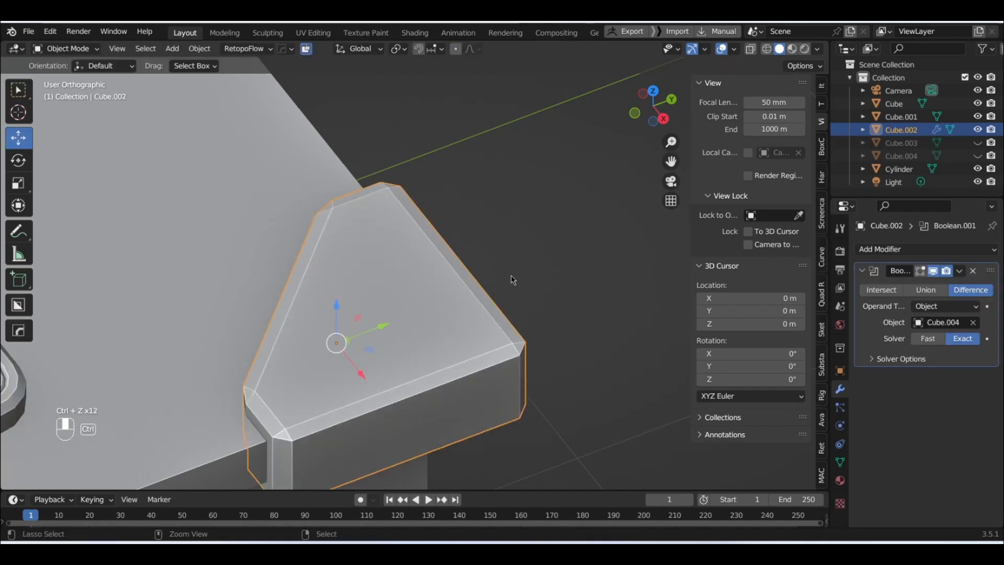
key("ctrl+z")
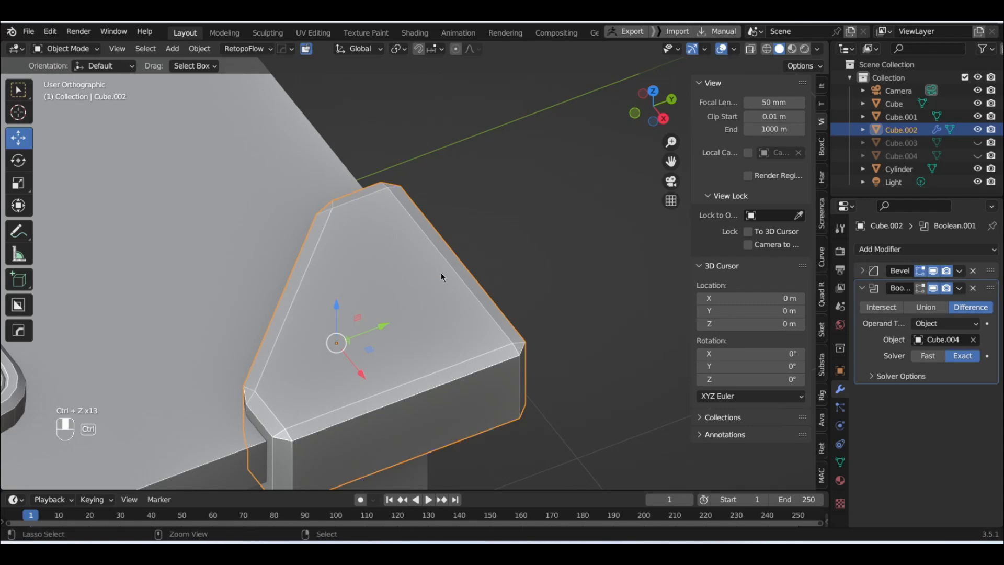
- Reduce the corner block's Bevel modifier amount to 0.05 m
left_click(877, 274)
left_click_drag(951, 319, 936, 319)
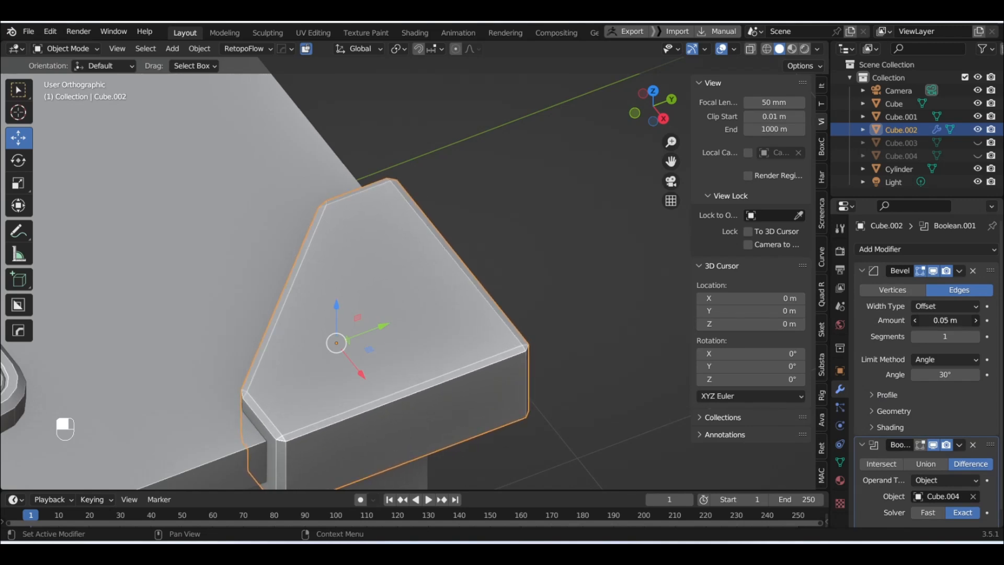
middle_click_drag(432, 309, 457, 319)
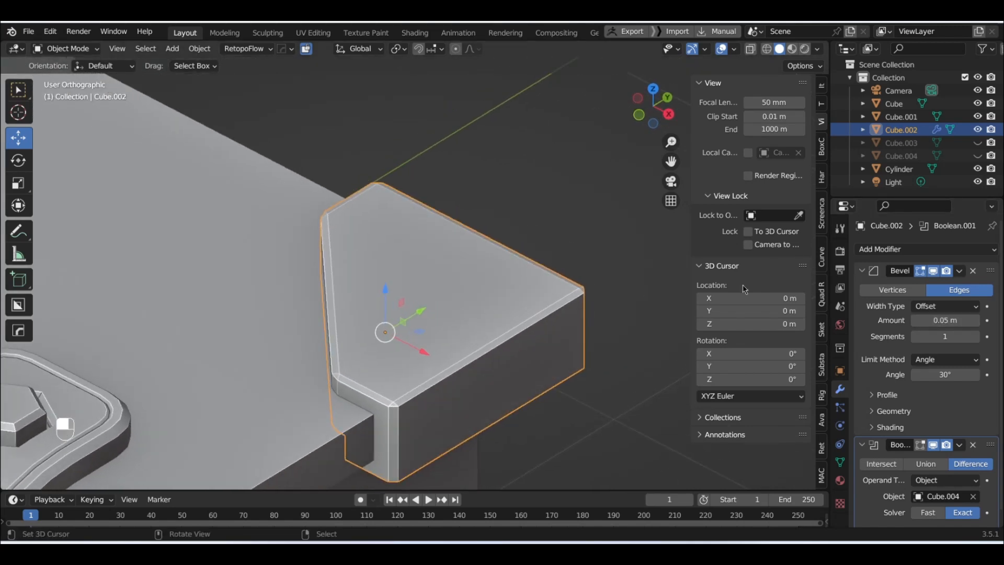
- Apply the corner block's 0.05 m Bevel modifier and the Boolean Difference modifier below it
left_click(961, 271)
left_click(938, 288)
left_click(961, 270)
left_click(940, 288)
- Inset the corner block's top face by about 0.2045 m and extrude the inner face downward about 0.039 m
key("Tab")
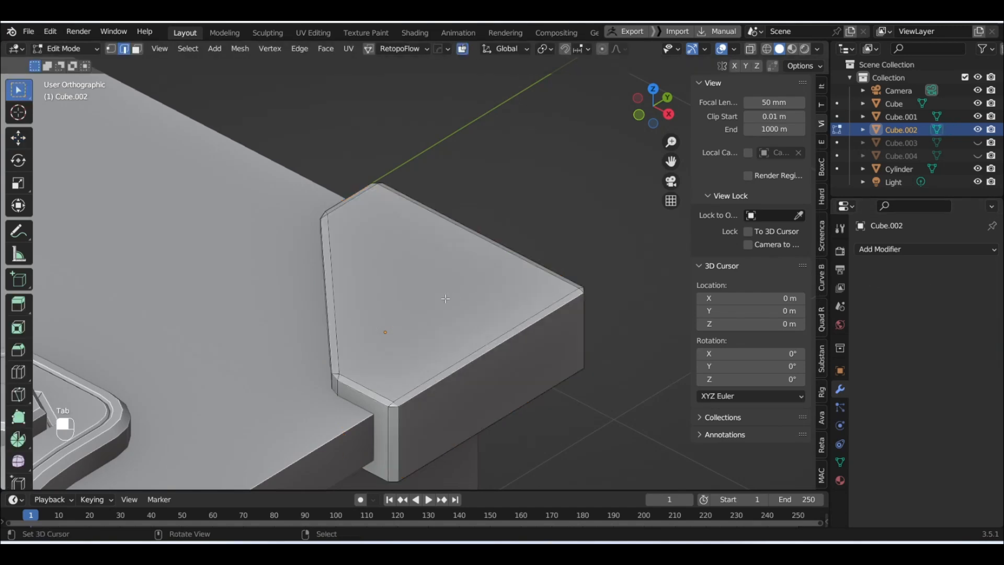
left_click(137, 48)
left_click(415, 267)
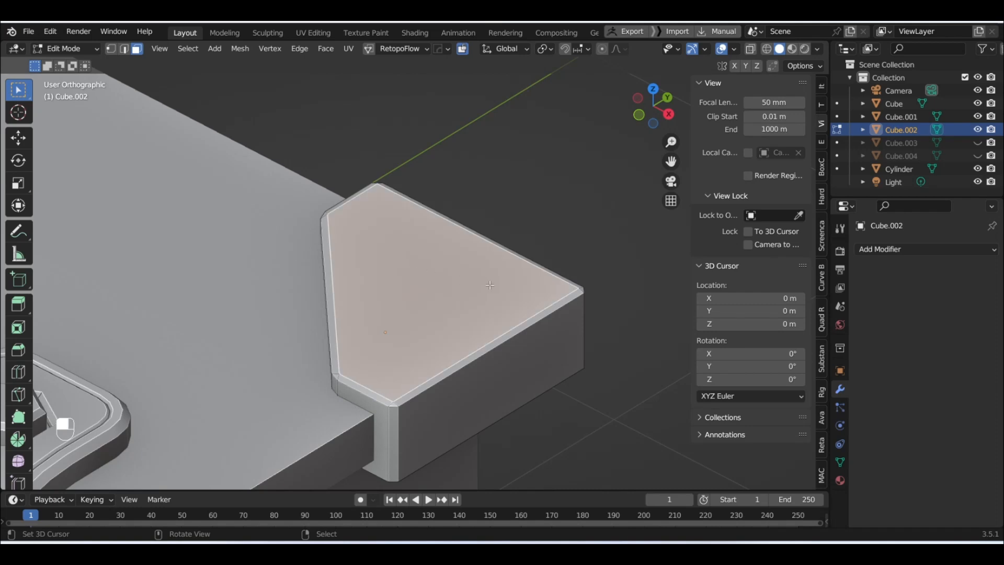
key("i")
left_click(463, 296)
scroll(471, 296, "up", 1)
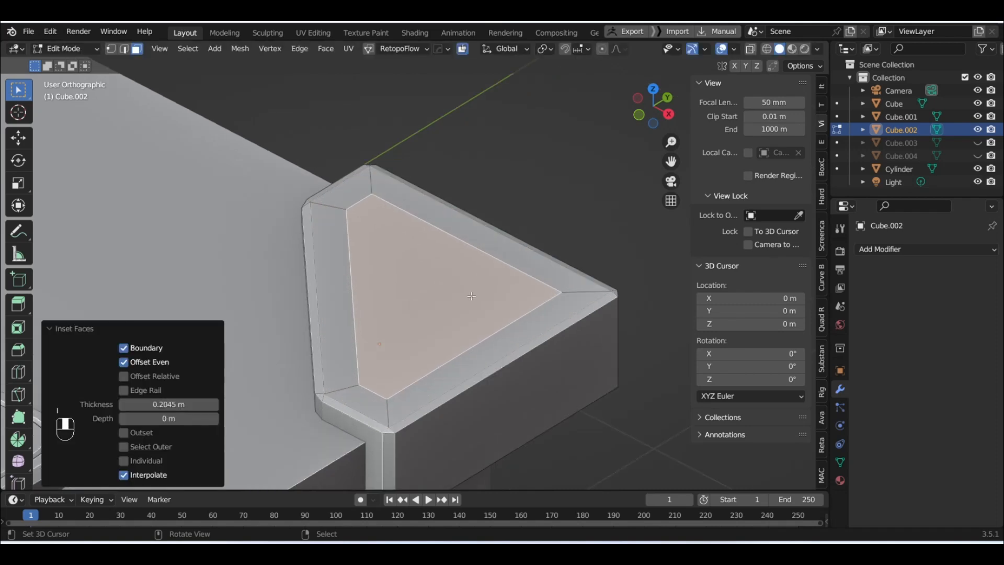
key("e")
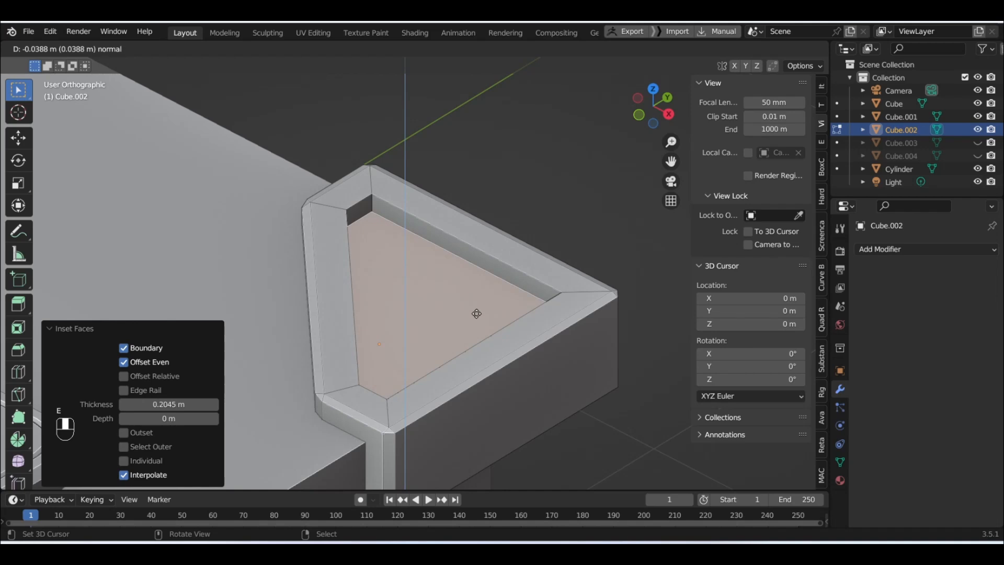
left_click(476, 313)
- Bevel the upper edge loop of the corner block's recess by about 0.053 m with one segment, and return to Object Mode
left_click(124, 49)
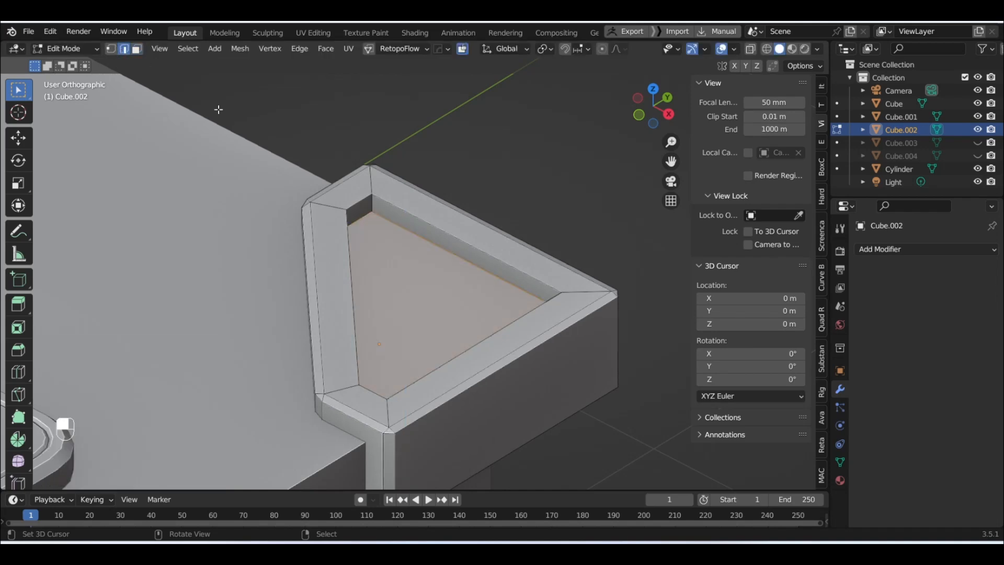
left_click(454, 236, "alt")
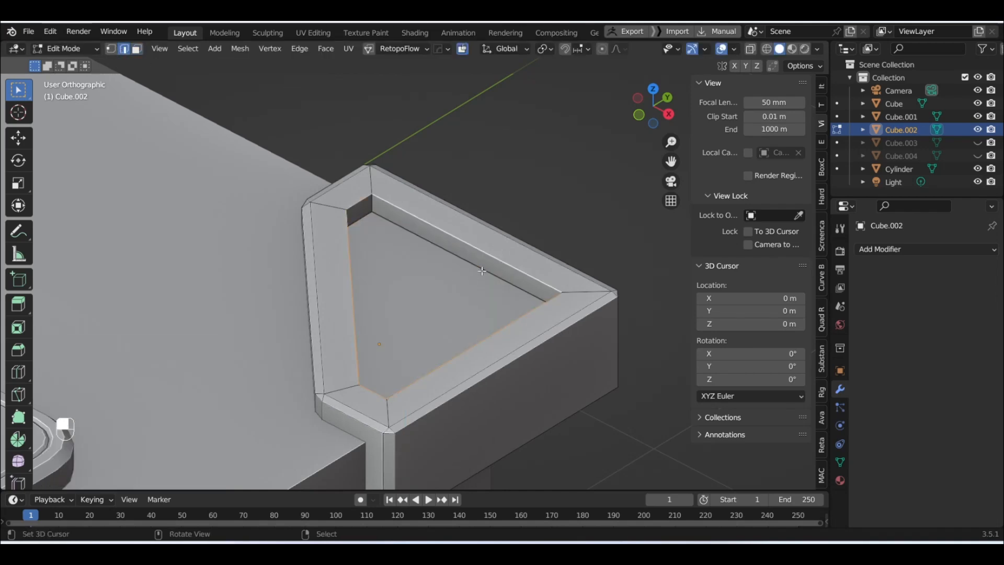
key("ctrl+b")
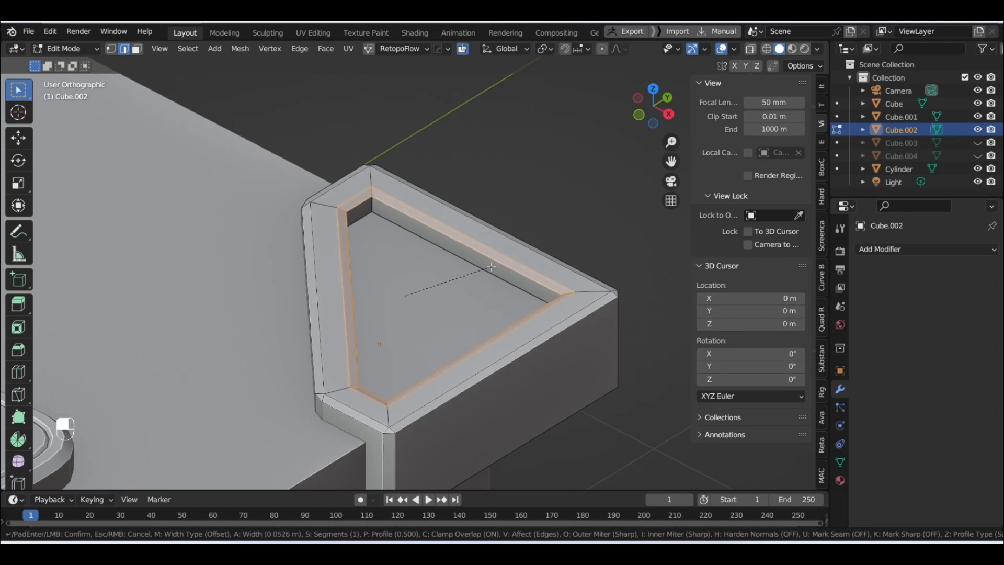
left_click(493, 267)
scroll(494, 267, "down", 3)
middle_click_drag(493, 266, 470, 340)
key("Tab")
- Set the corner protector's origin to the 3D cursor
scroll(460, 324, "down", 2)
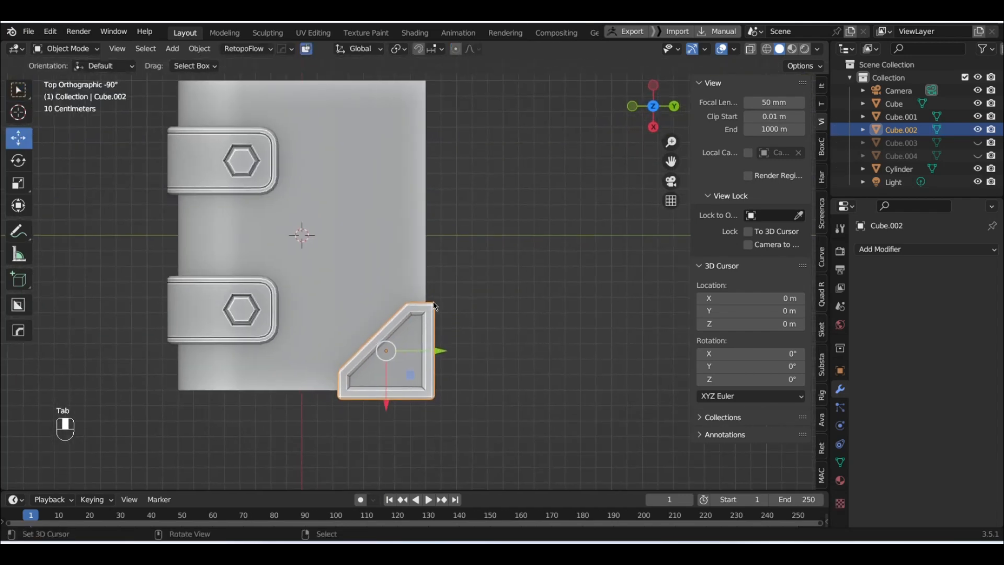
scroll(423, 312, "down", 1)
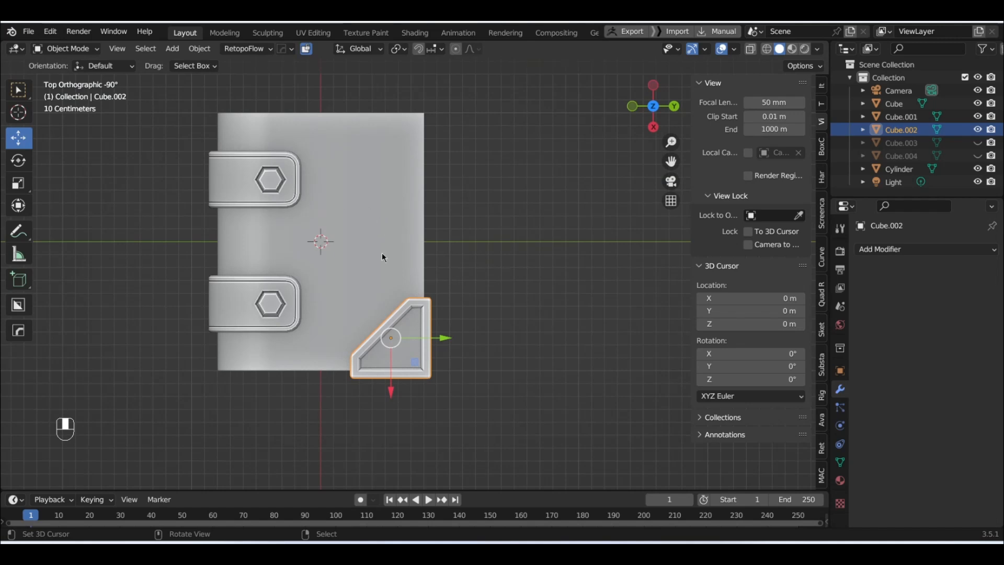
scroll(361, 262, "up", 1)
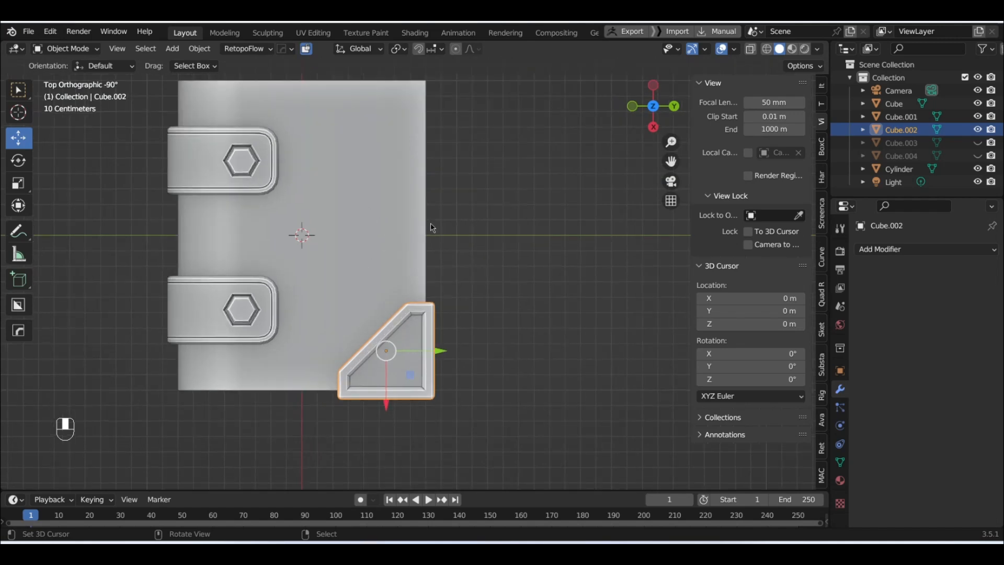
middle_click_drag(441, 205, 328, 161)
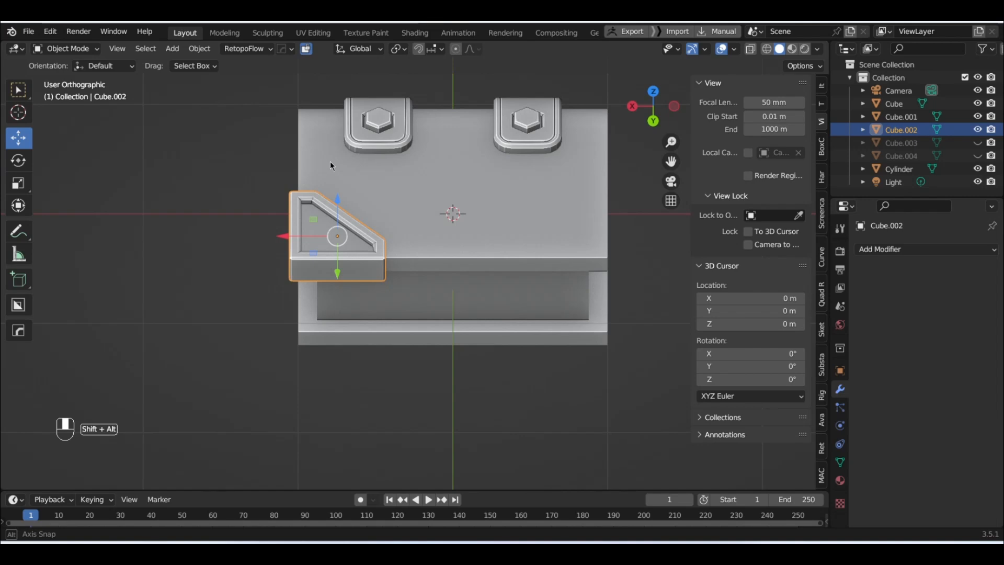
middle_click_drag(459, 232, 479, 312)
scroll(417, 275, "up", 2)
middle_click_drag(402, 234, 357, 283, "shift")
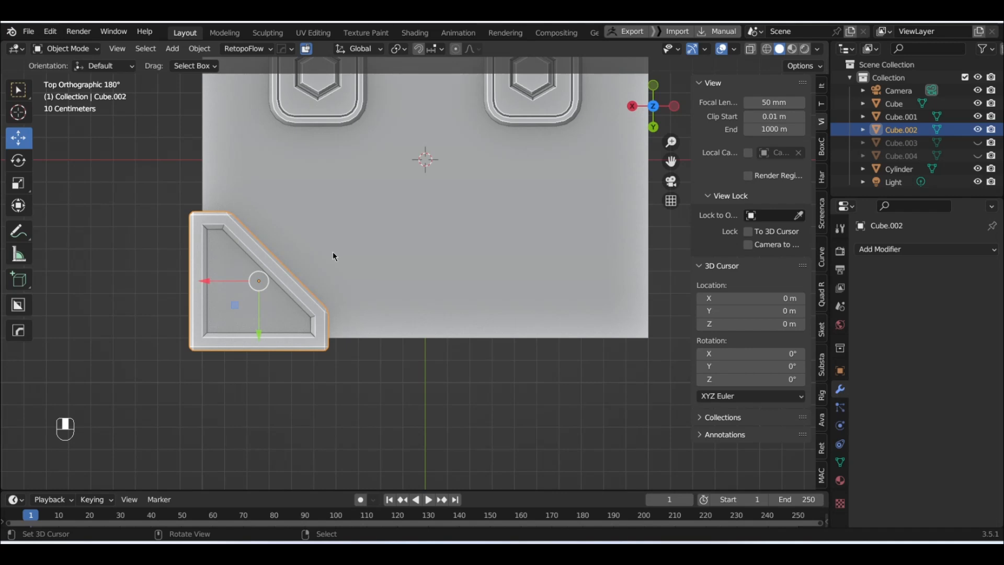
key("w")
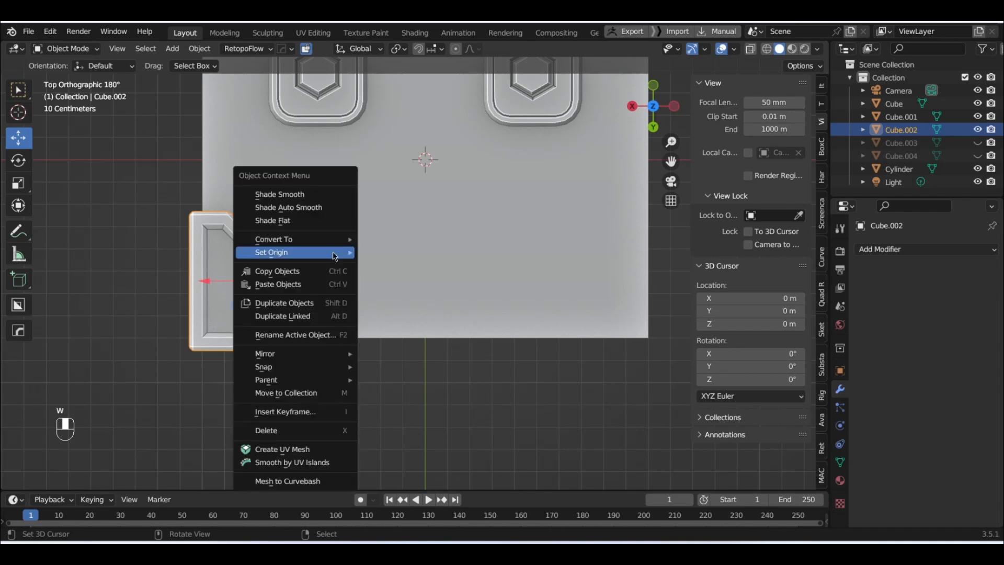
mouse_move(336, 253)
left_click(444, 281)
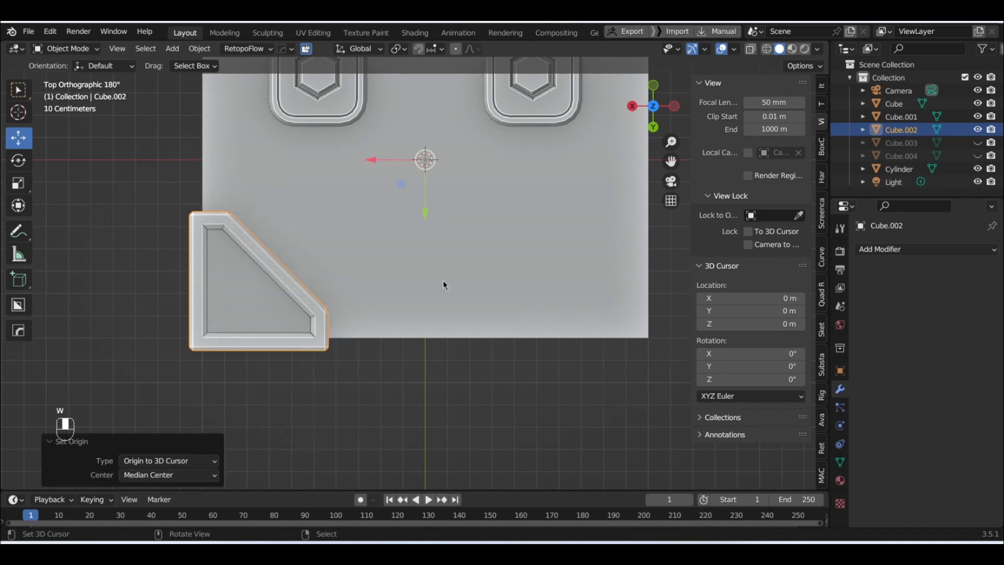
- Symmetrize the corner protector across the X axis and across the Z axis to cover the remaining corners of both covers
scroll(438, 279, "down", 1)
key("alt+x")
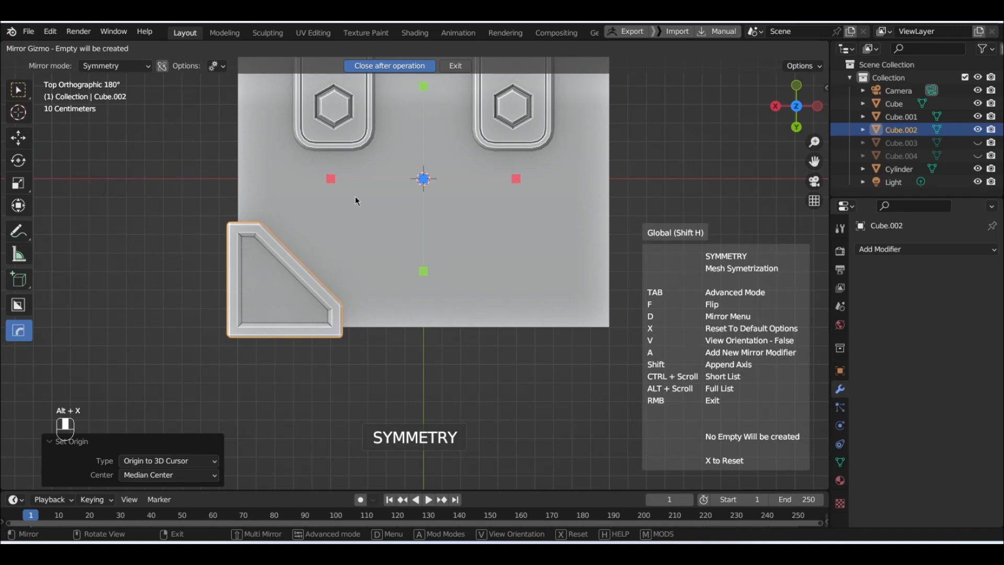
left_click(330, 181)
key("ctrl+KP_1")
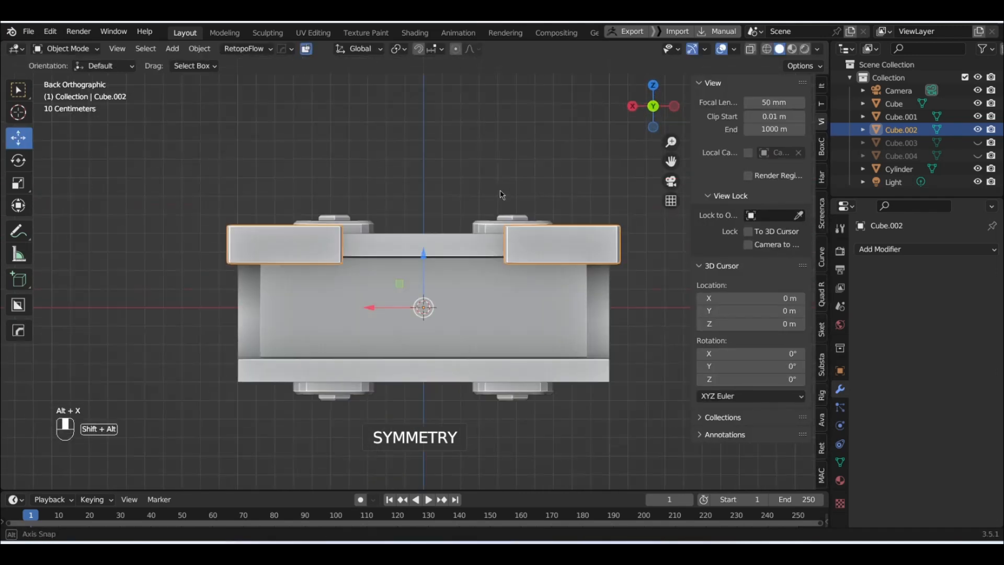
key("alt+x")
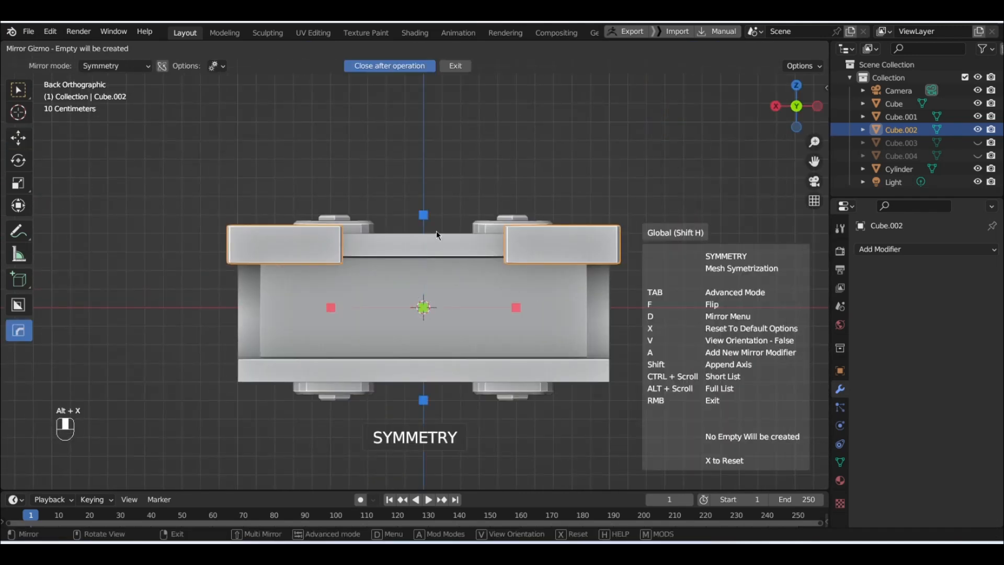
left_click(424, 215)
middle_click_drag(390, 314, 549, 361)
scroll(480, 339, "down", 2)
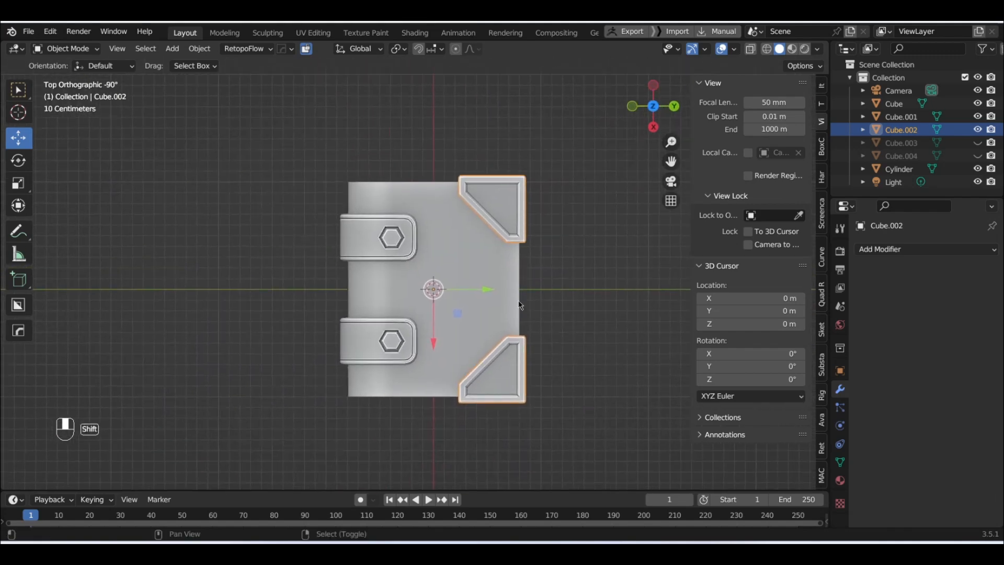
scroll(515, 296, "up", 2)
mouse_move(515, 296)
middle_mouse_down()
mouse_move(493, 161)
mouse_move(471, 277)
mouse_move(531, 297)
middle_mouse_up()
scroll(530, 297, "up", 5)
scroll(457, 247, "down", 4)
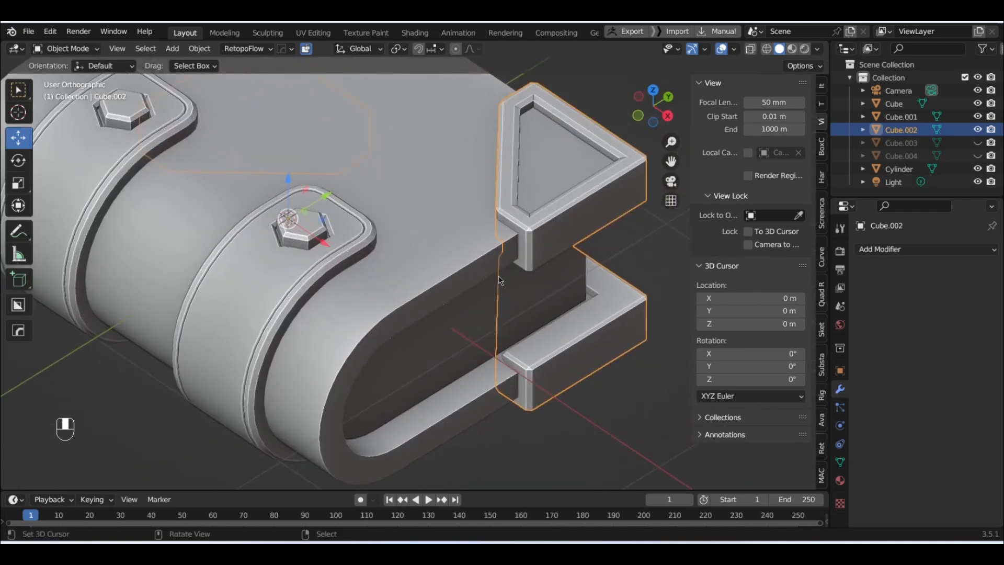
key("Tab")
scroll(441, 260, "up", 2)
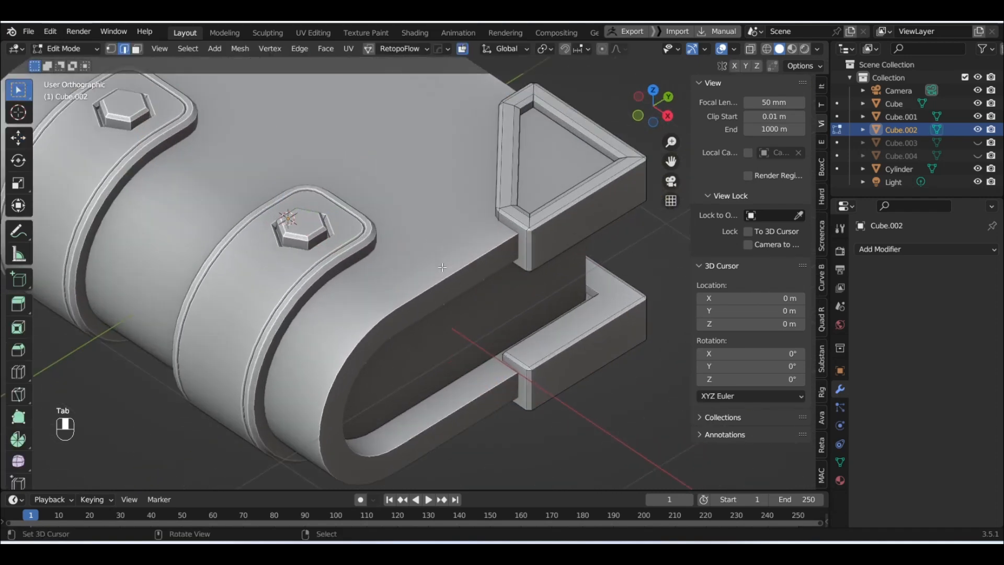
middle_click_drag(468, 277, 282, 271)
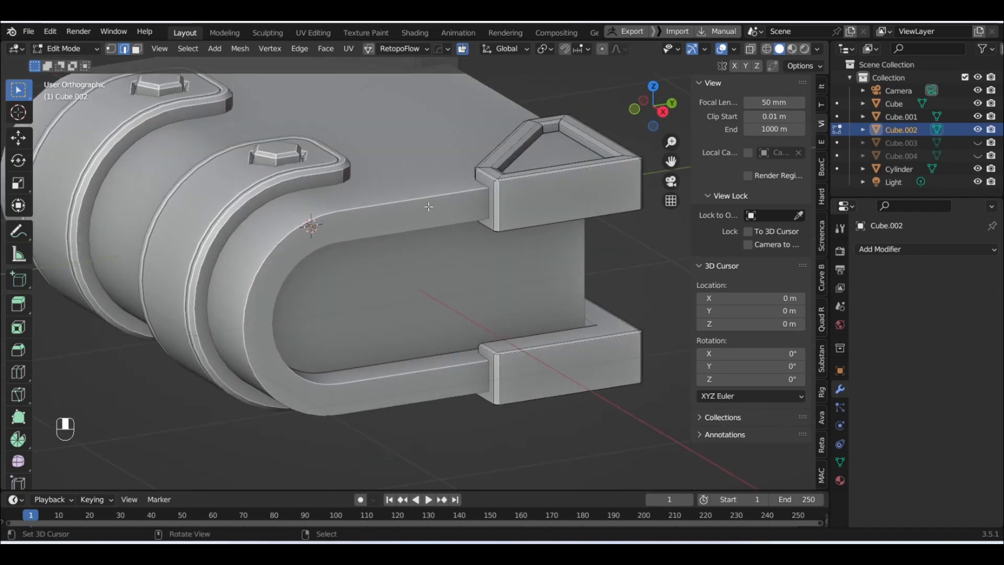
middle_click_drag(410, 205, 419, 228)
key("Tab")
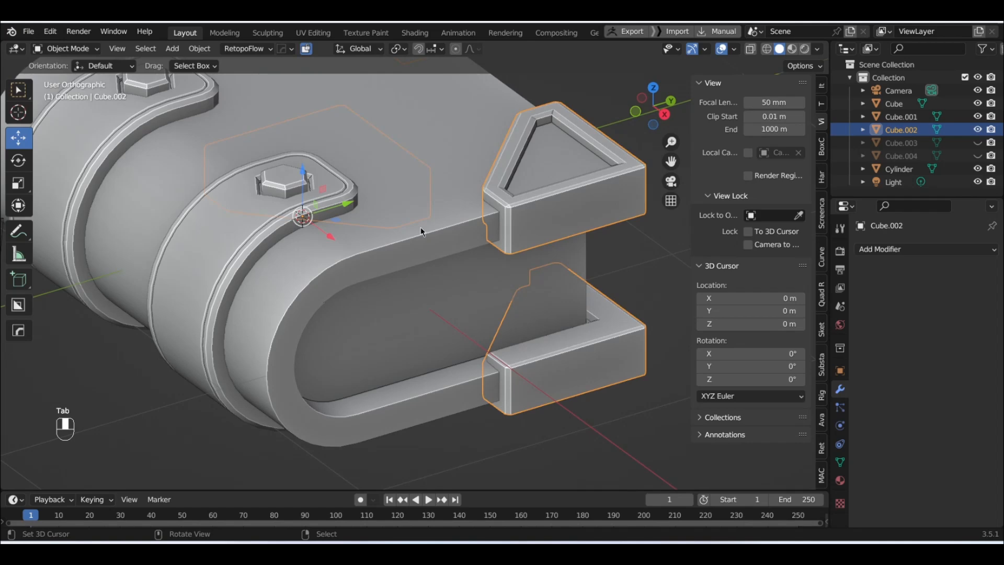
- Bevel the book cover's outer and inner rim edge loops with a width of 0.018 m and one segment, and return to Object Mode
left_click(419, 229)
key("Tab")
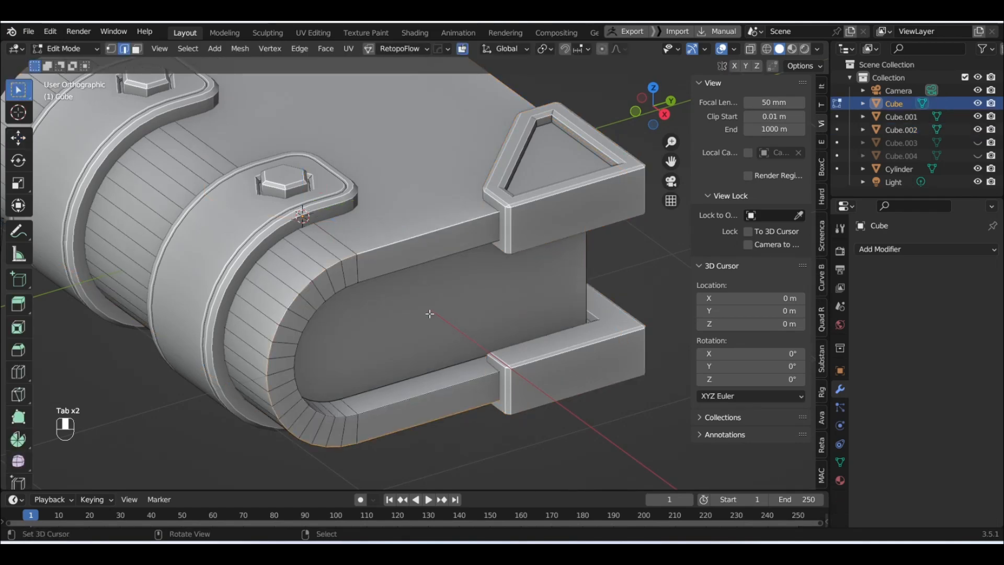
left_click(446, 377, "alt+shift")
middle_click_drag(445, 377, 442, 219)
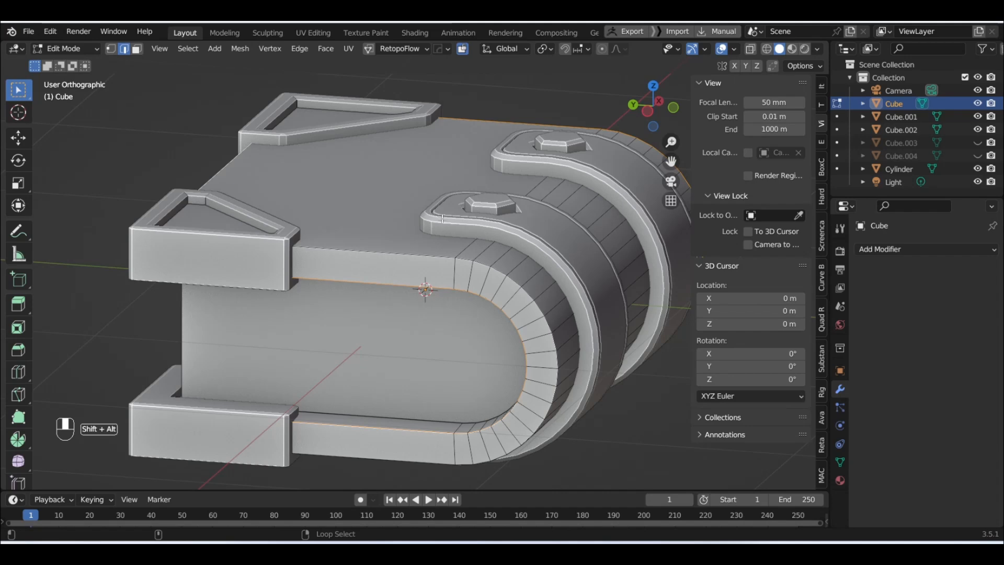
left_click(415, 262, "alt+shift")
middle_click_drag(415, 262, 328, 256)
scroll(469, 287, "up", 1)
key("ctrl+b")
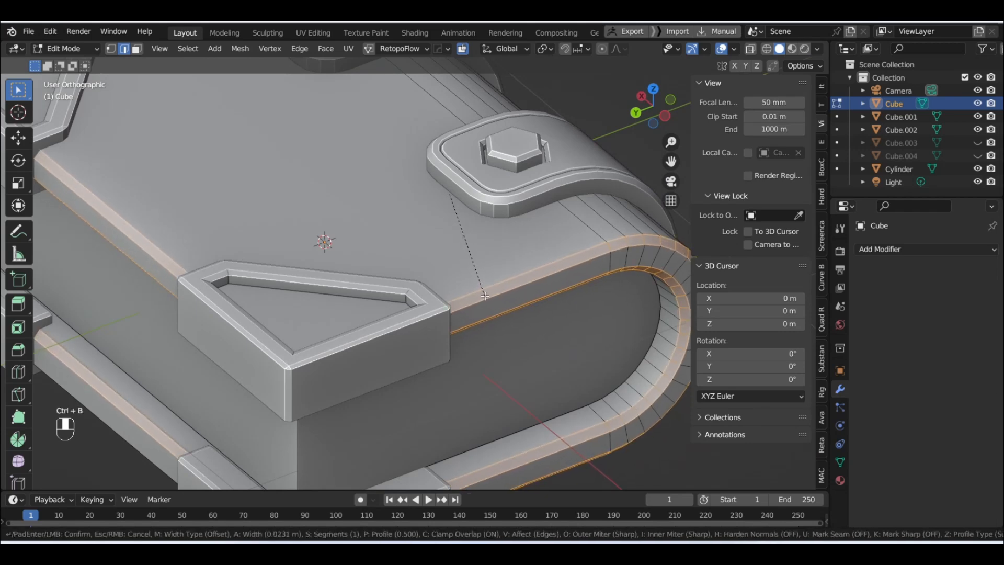
left_click(462, 302)
scroll(461, 302, "down", 2)
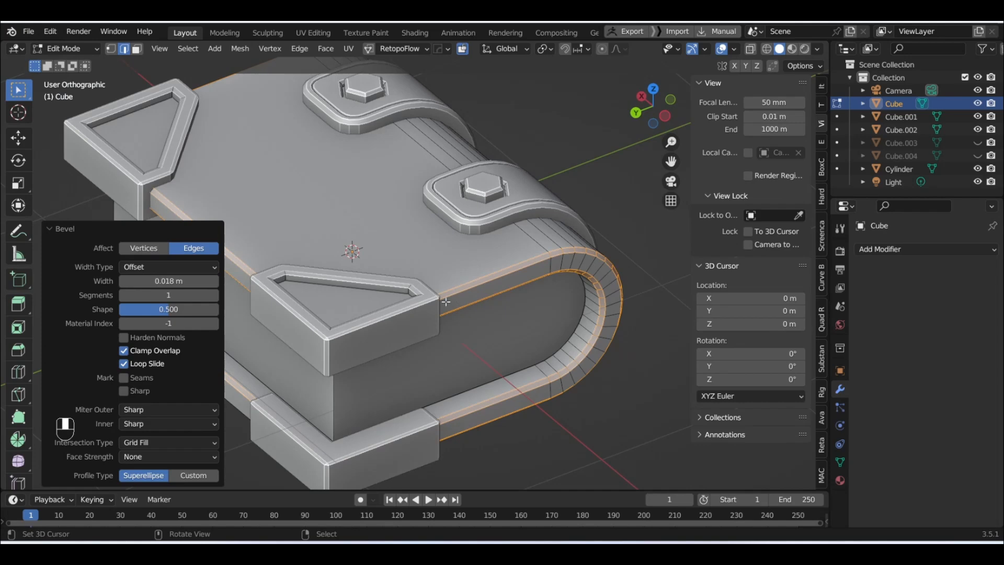
key("Tab")
middle_click_drag(340, 267, 455, 274)
scroll(461, 293, "up", 1)
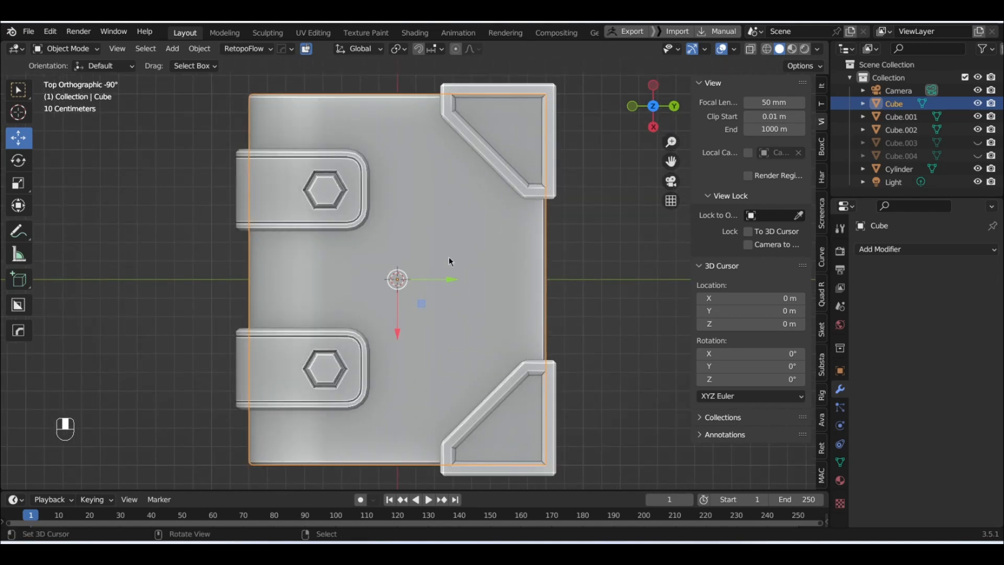
scroll(444, 243, "up", 1)
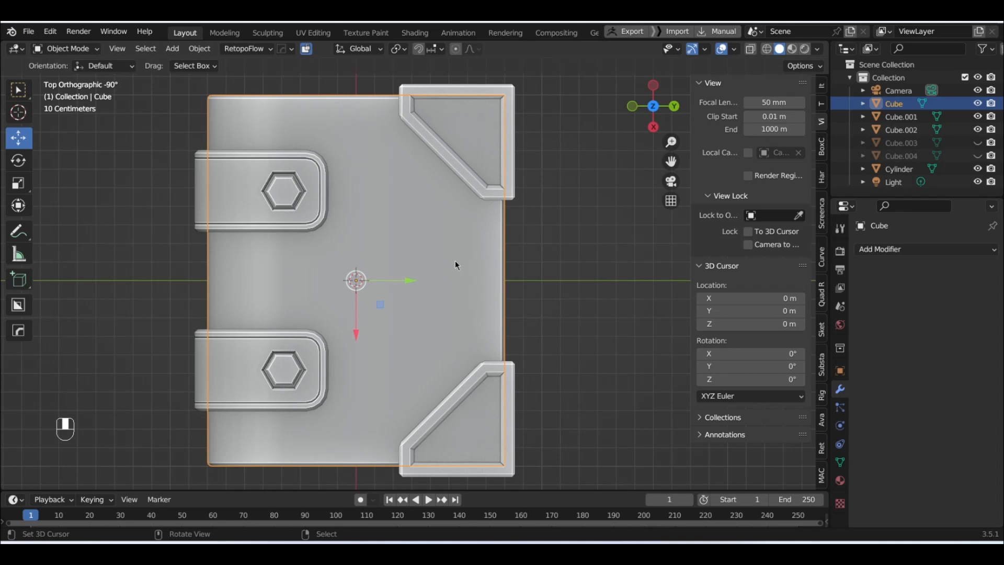
scroll(455, 260, "up", 1)
scroll(438, 269, "down", 1)
left_click(172, 48)
mouse_move(191, 63)
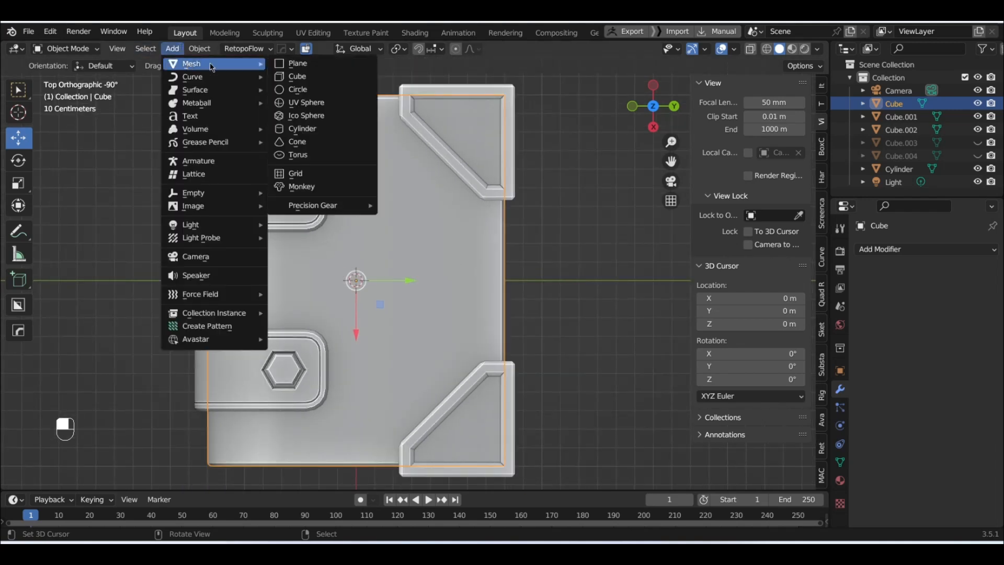
left_click(310, 77)
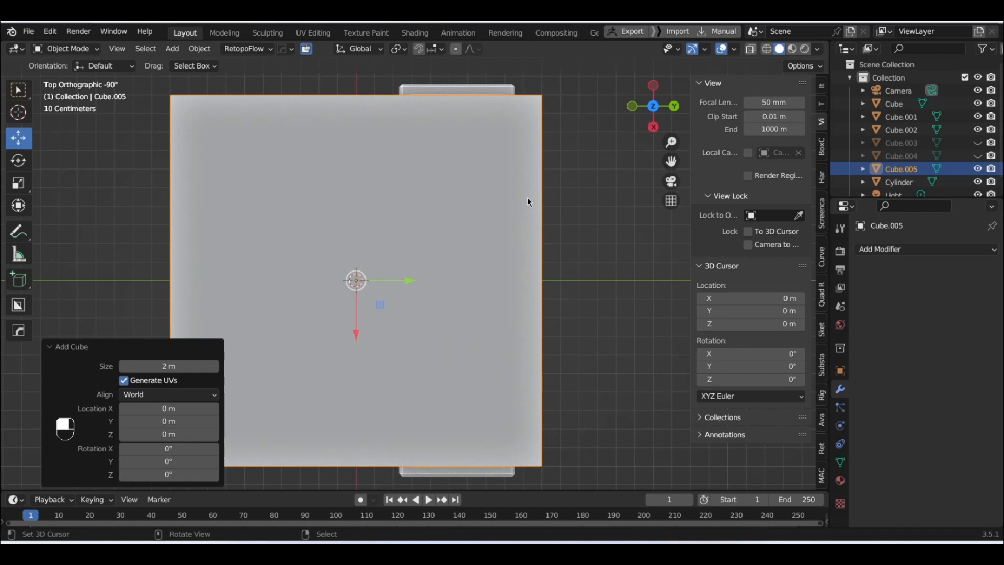
key("ctrl+z")
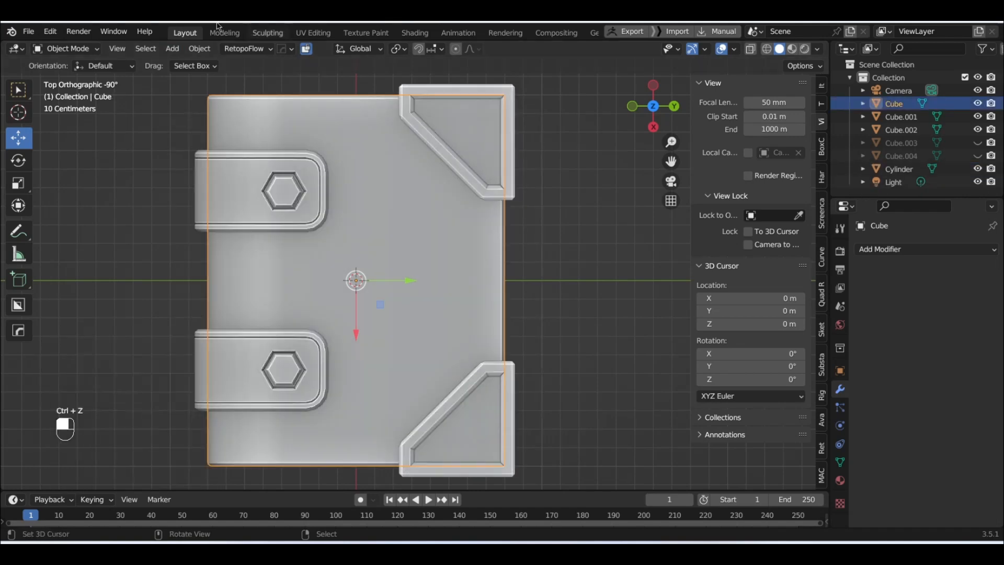
- Add a mesh cylinder at the world origin and set its vertices to 8
left_click(172, 48)
mouse_move(201, 71)
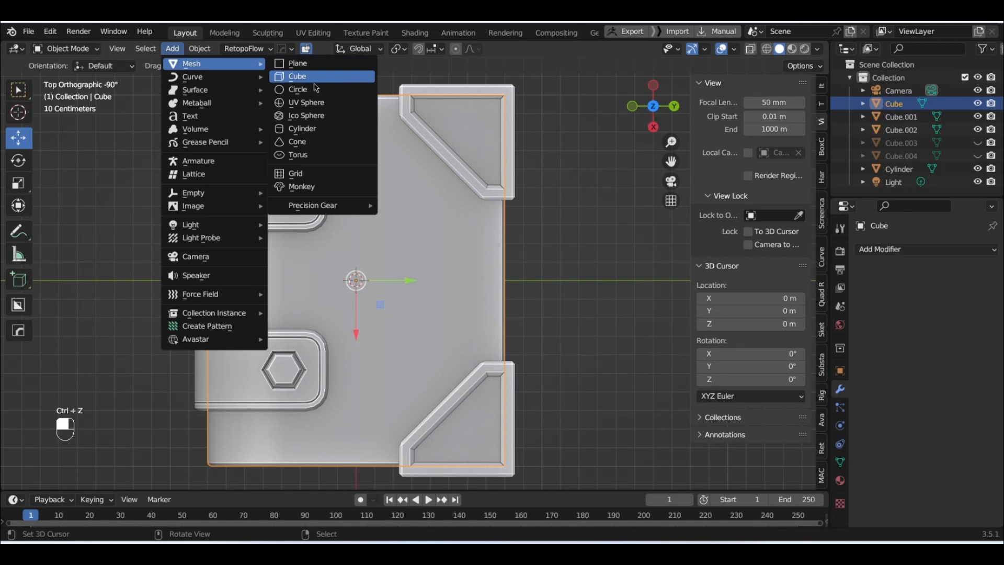
left_click(321, 129)
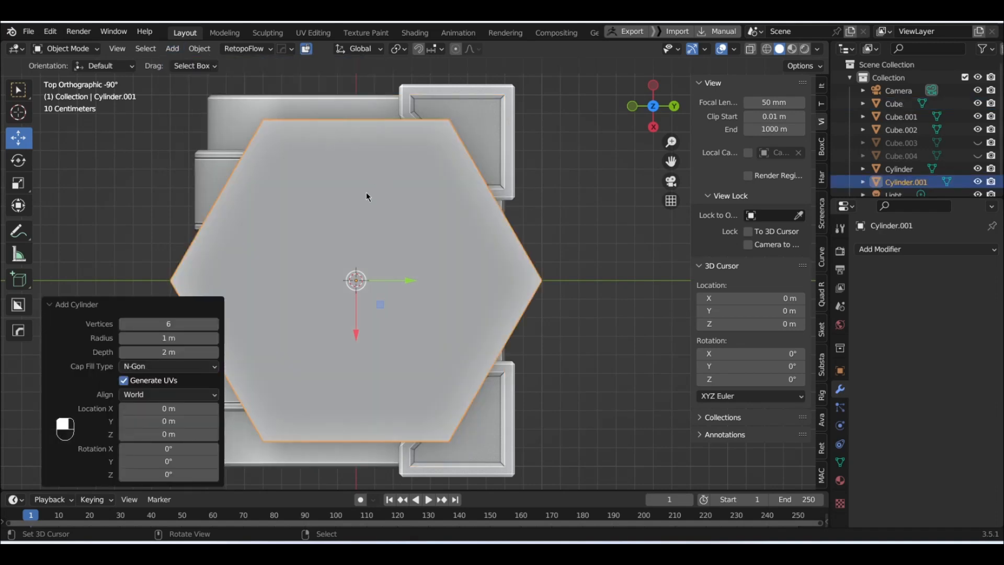
left_click(182, 324)
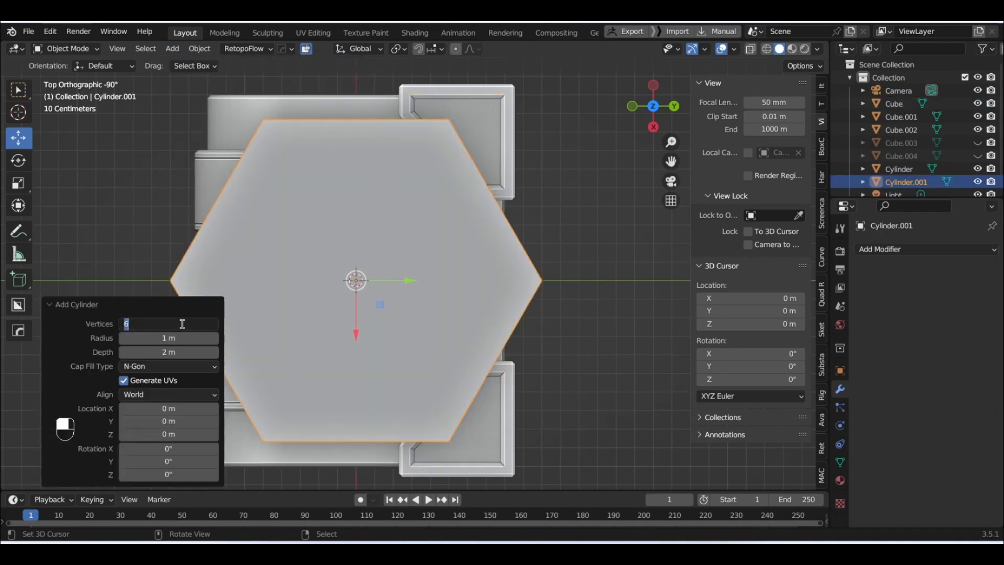
type("8")
key("Tab")
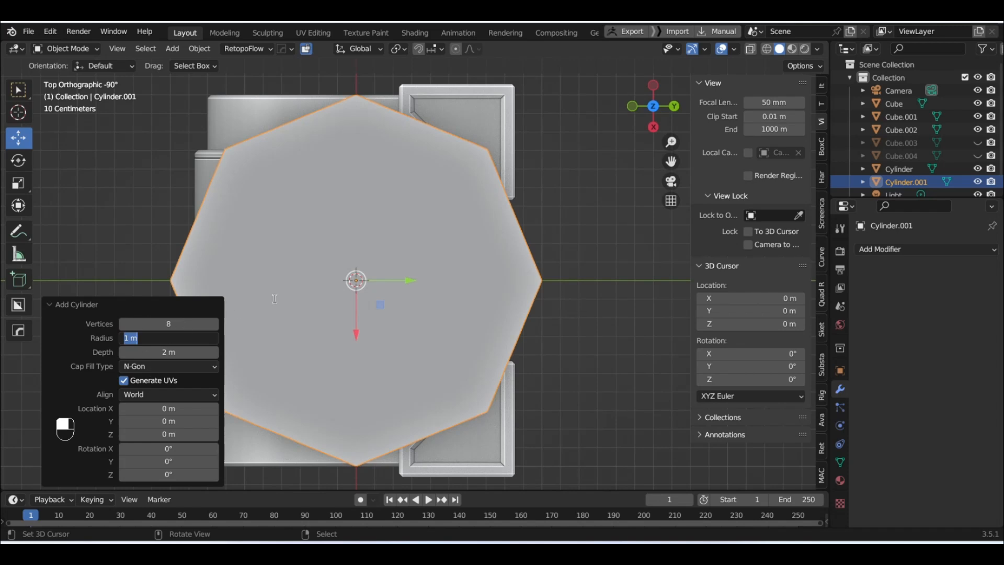
- Set the new cylinder's vertices to 6 and scale it down to fit on the front cover
left_click(187, 324)
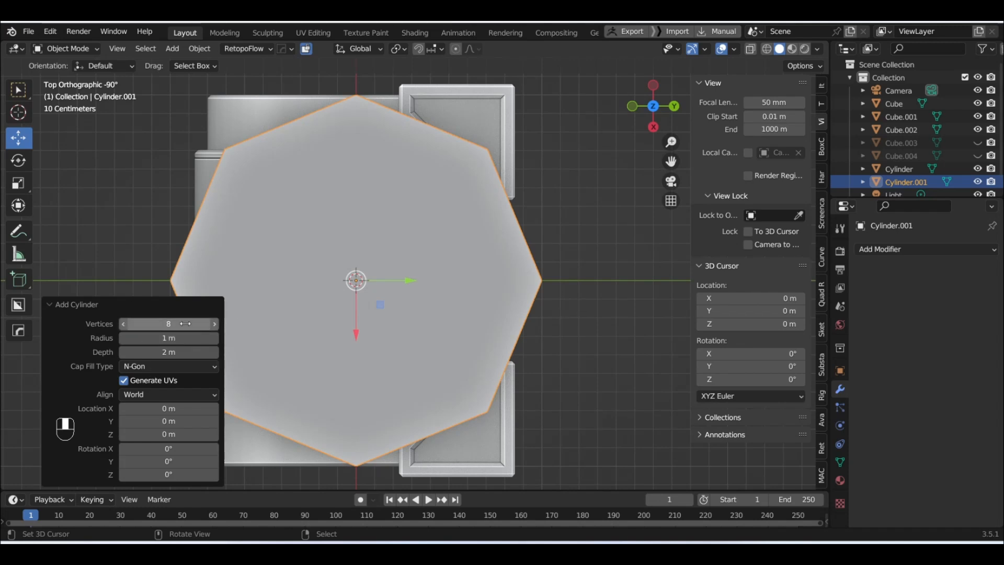
left_click(186, 323)
key("Tab")
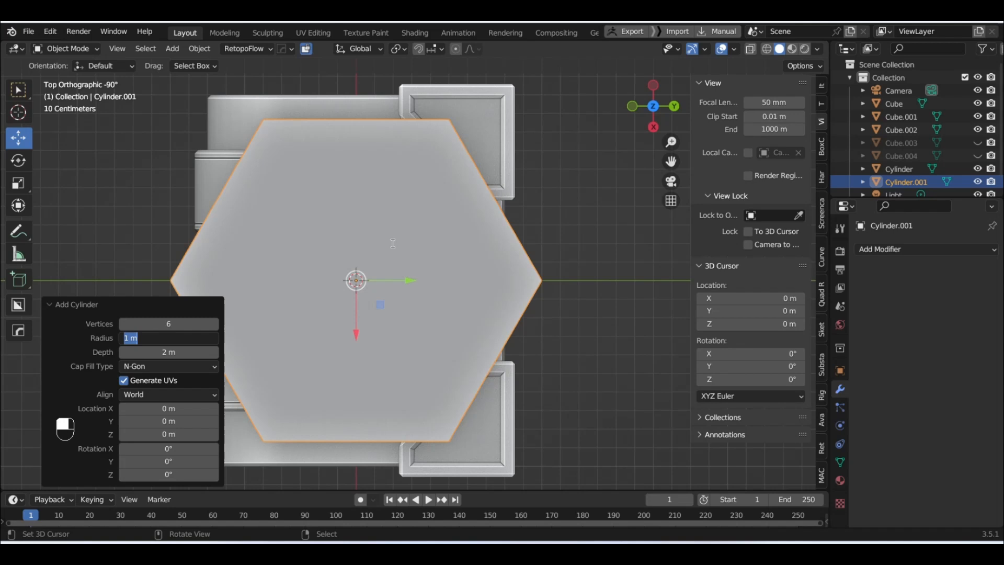
key("Return")
key("s")
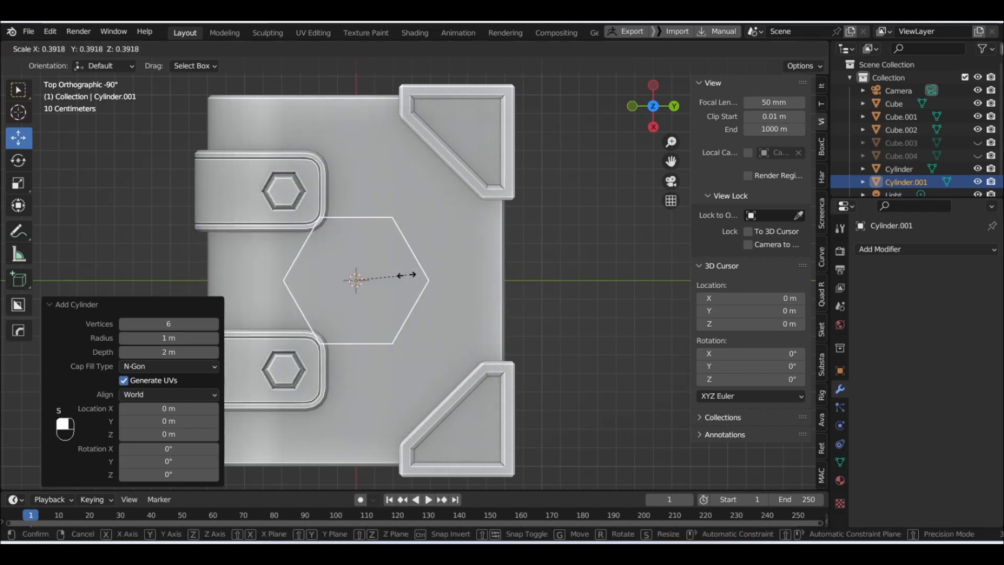
left_click(397, 279)
- Move the hexagonal cylinder along Y towards the middle of the cover and raise it about 0.69 m along Z
left_click_drag(400, 281, 440, 284)
middle_click_drag(444, 325, 382, 168, "alt")
left_click_drag(396, 161, 418, 463)
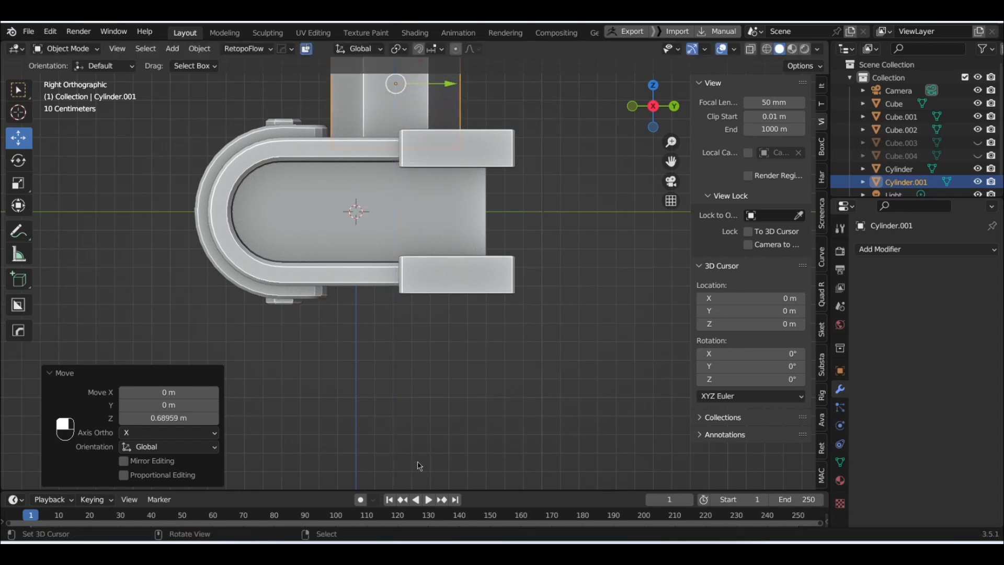
middle_click_drag(424, 265, 412, 394, "shift")
- Lower the hexagonal cylinder's top face by about 0.478 m along Z
key("Tab")
middle_click_drag(407, 286, 393, 278)
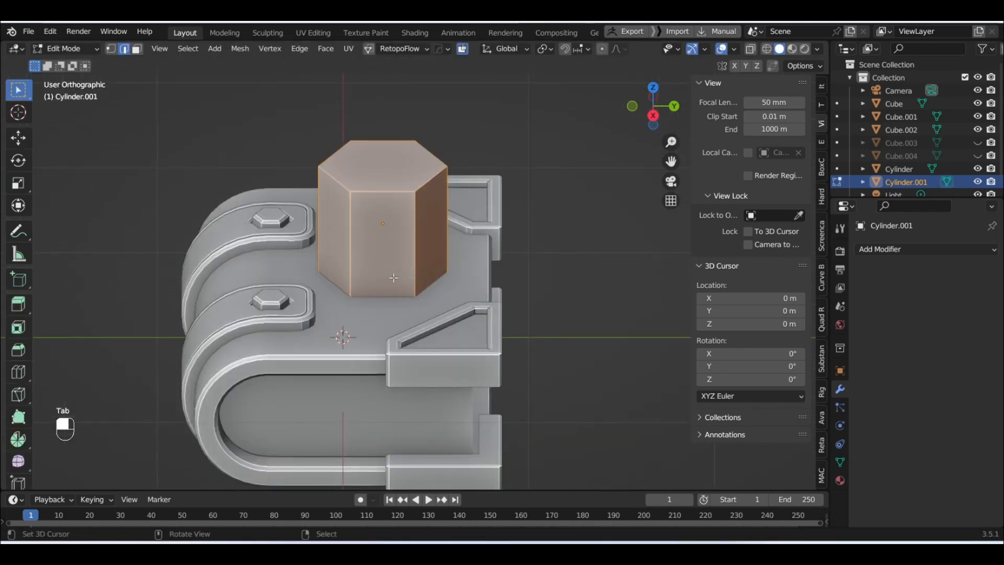
left_click(139, 50)
left_click(402, 157)
middle_click_drag(402, 193, 394, 170, "alt")
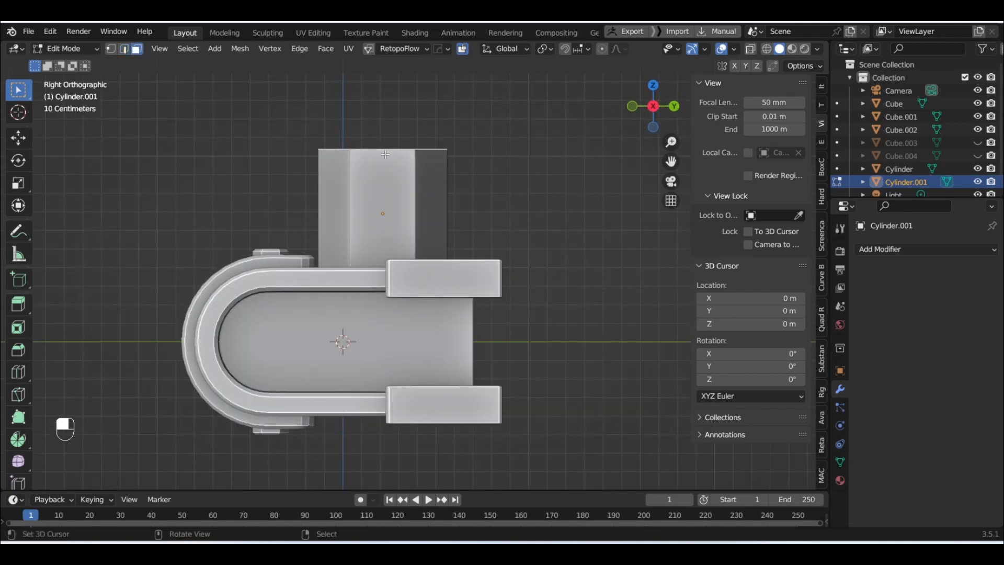
key("g")
key("z")
left_click(378, 254)
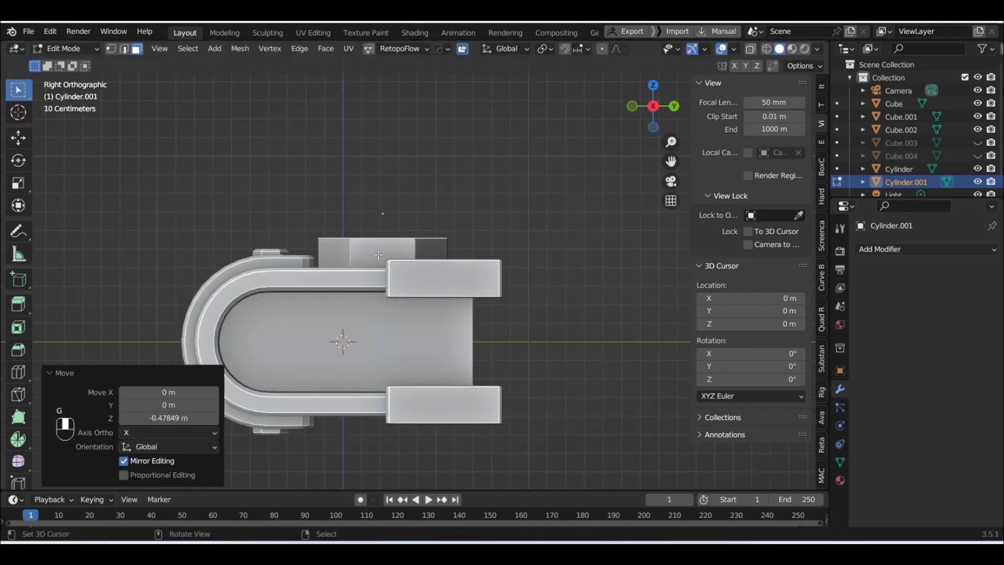
- Enable X-Ray shading at 0.805 and lower the hexagonal cylinder's top face another 0.092 m or so along Z
left_click(818, 49)
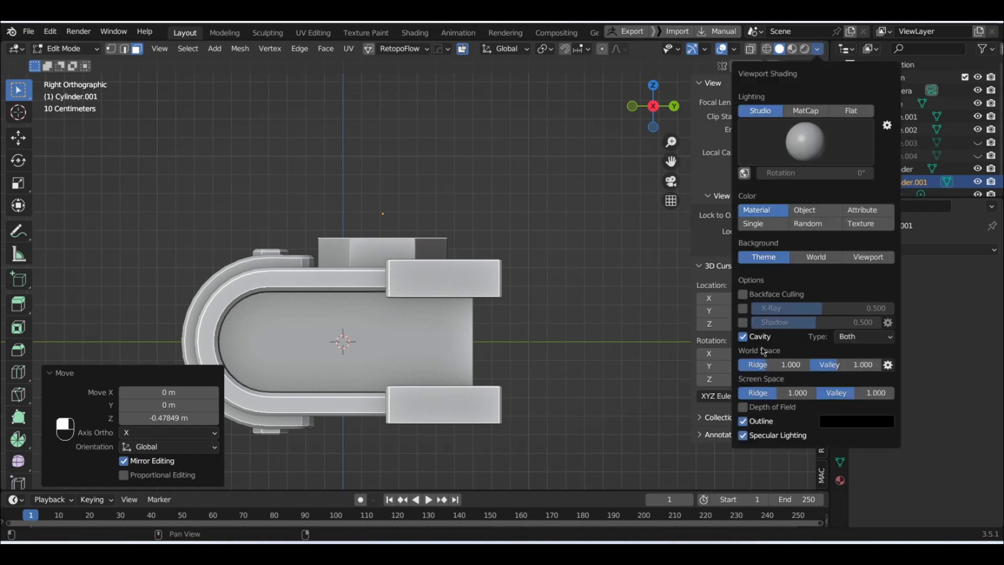
left_click(743, 309)
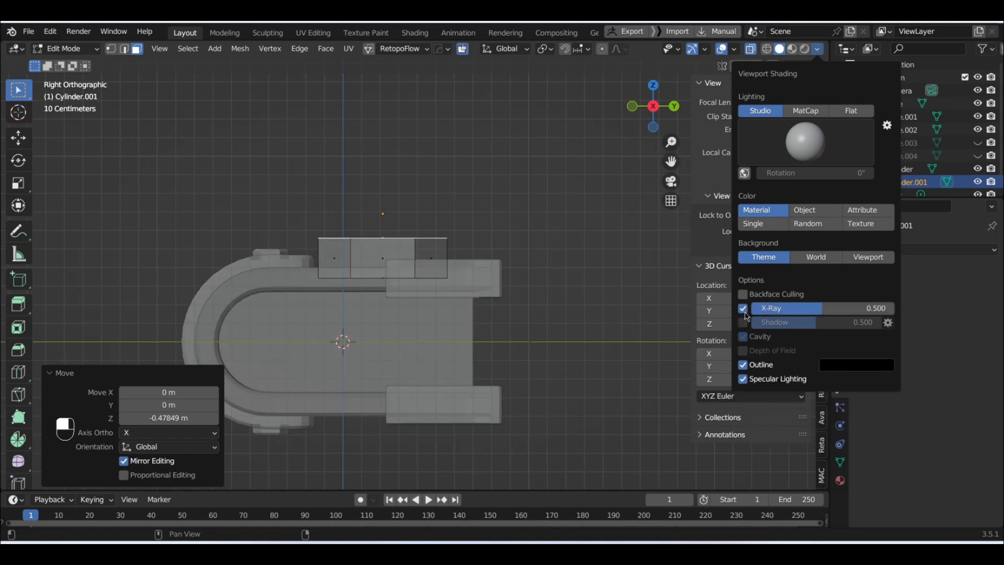
left_click(817, 50)
left_click_drag(825, 316, 848, 308)
scroll(387, 222, "up", 2)
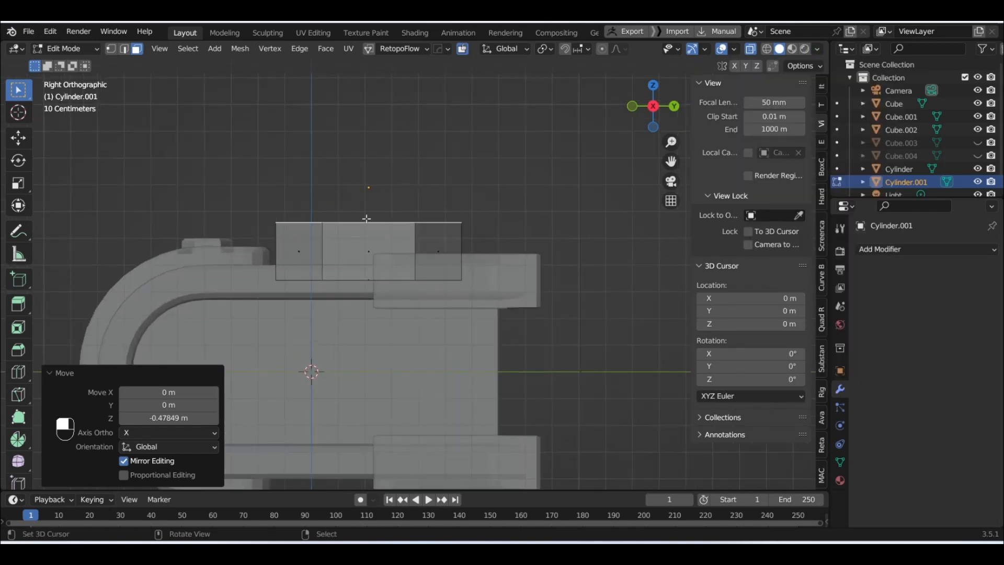
key("g")
key("z")
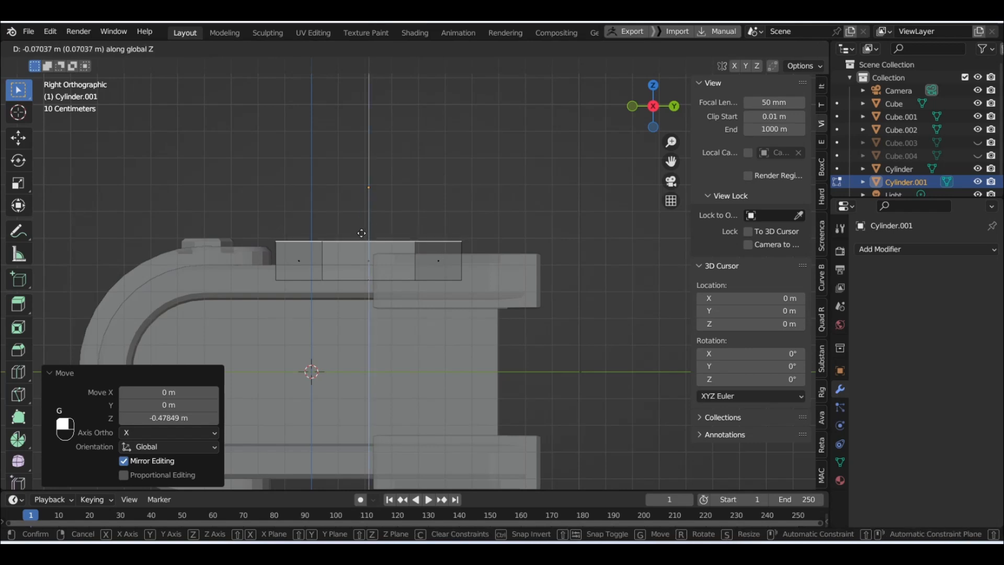
left_click(361, 239)
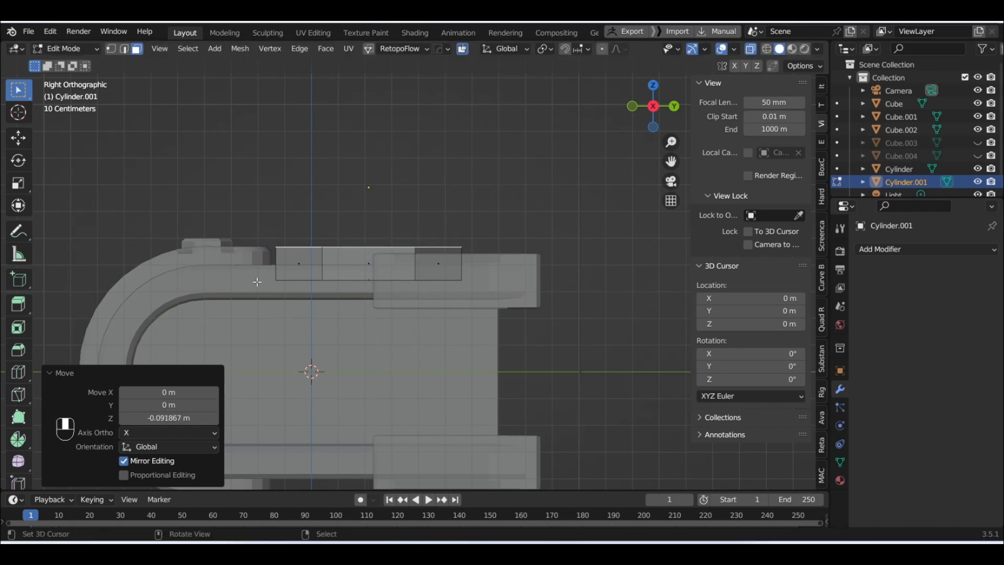
- Turn off X-Ray shading and return to Object Mode
scroll(256, 282, "up", 3)
middle_click_drag(180, 274, 383, 255, "shift")
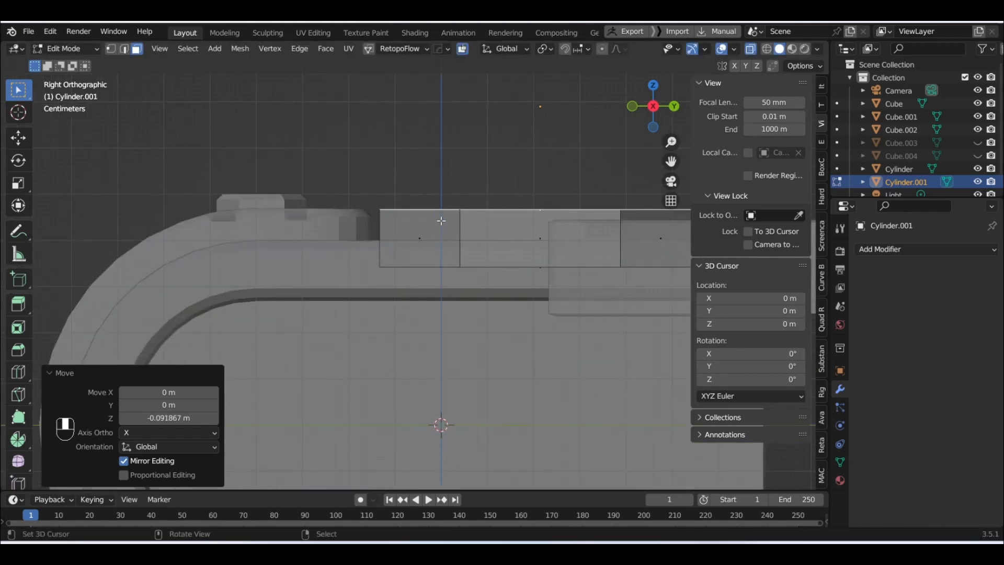
middle_click_drag(439, 227, 365, 229, "shift")
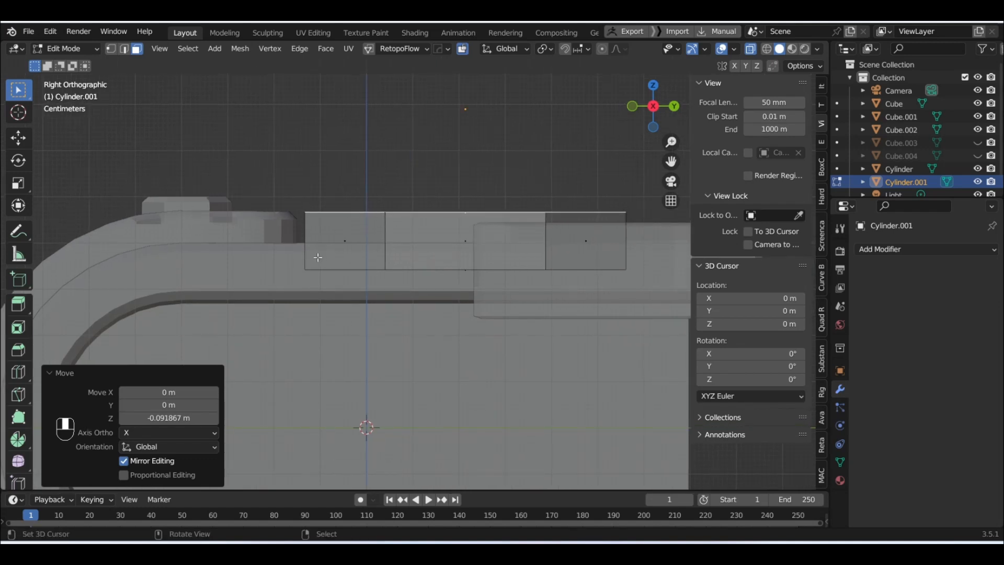
middle_click_drag(312, 256, 436, 255)
left_click(818, 49)
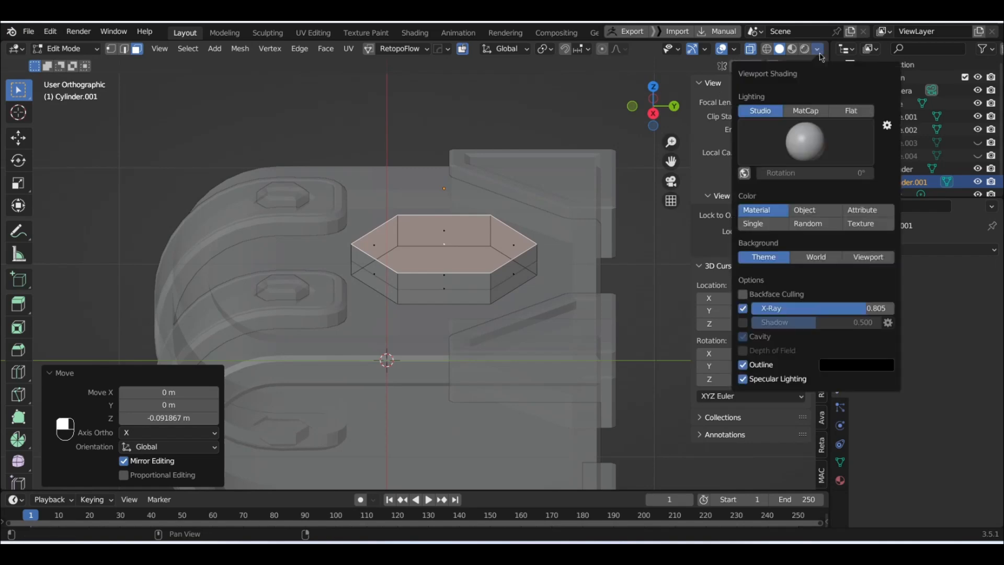
left_click(744, 309)
middle_click_drag(450, 240, 475, 335)
key("Tab")
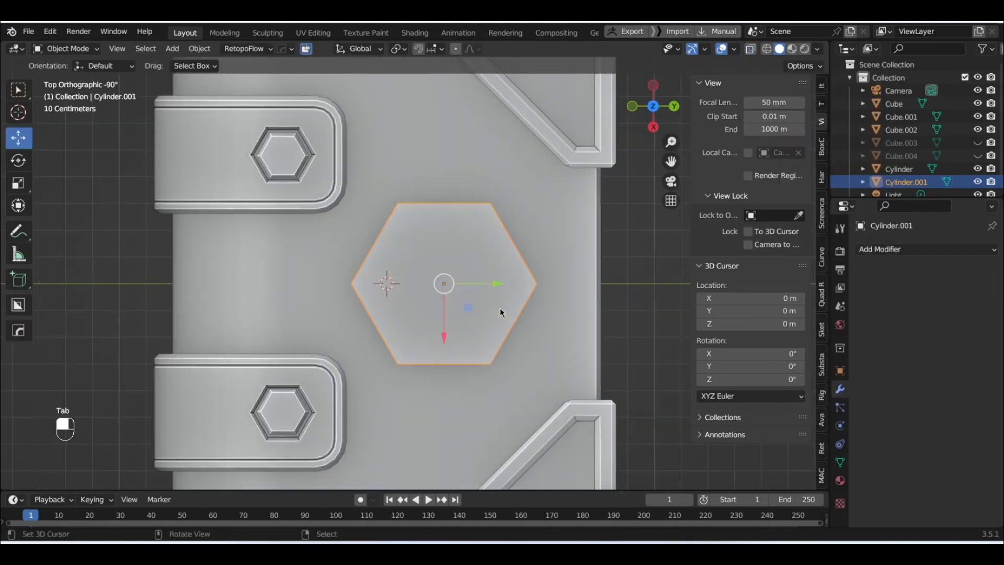
- Cut the hexagonal cylinder out of the book cover with a Boolean Difference modifier and apply it
left_click(578, 277)
middle_click_drag(582, 280, 544, 183)
left_click(884, 249)
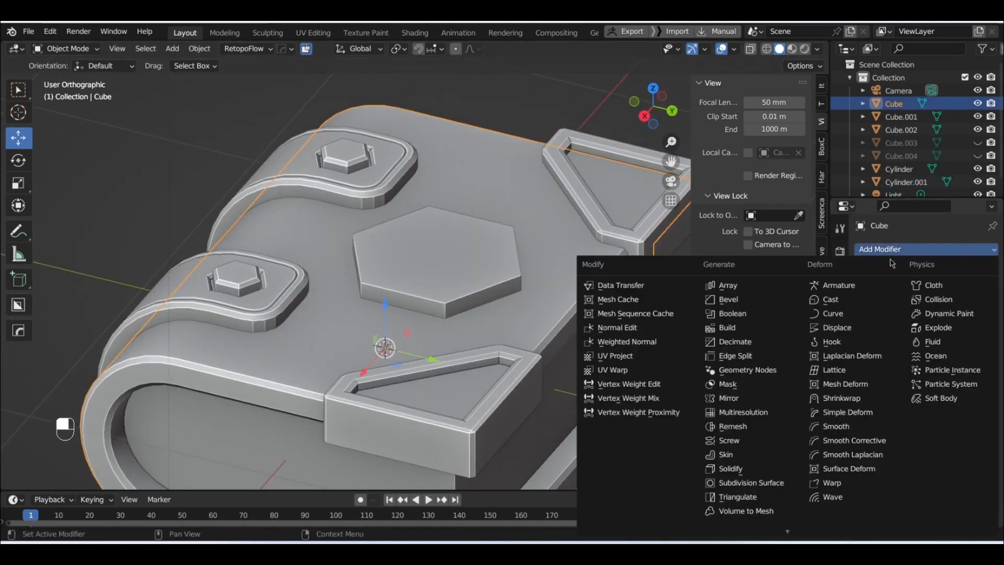
left_click(753, 313)
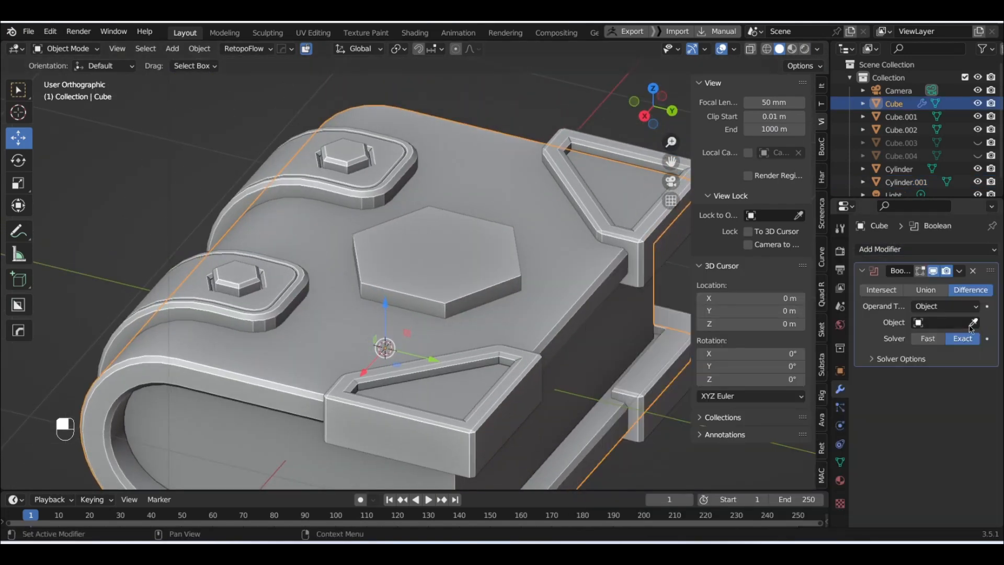
left_click(979, 327)
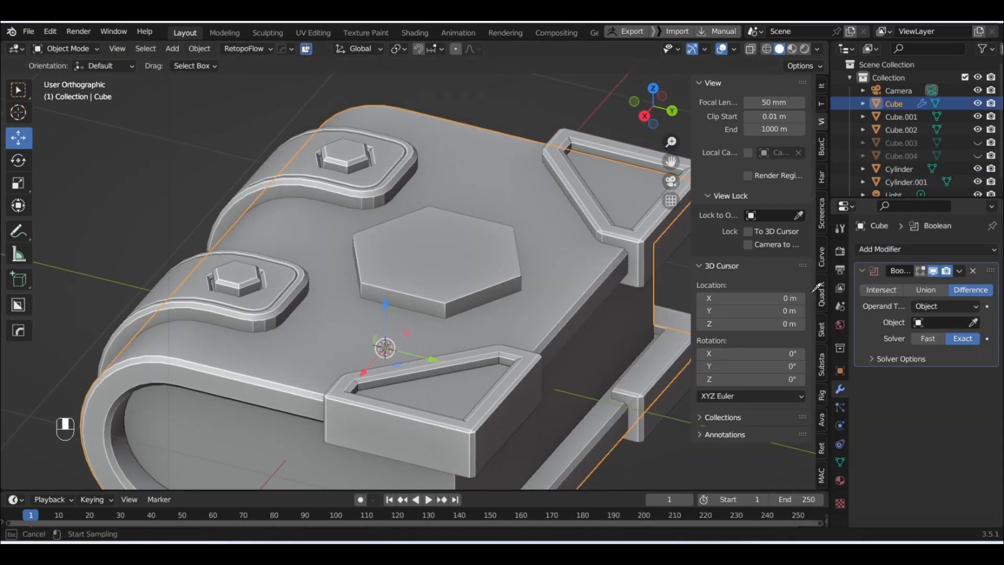
left_click(491, 264)
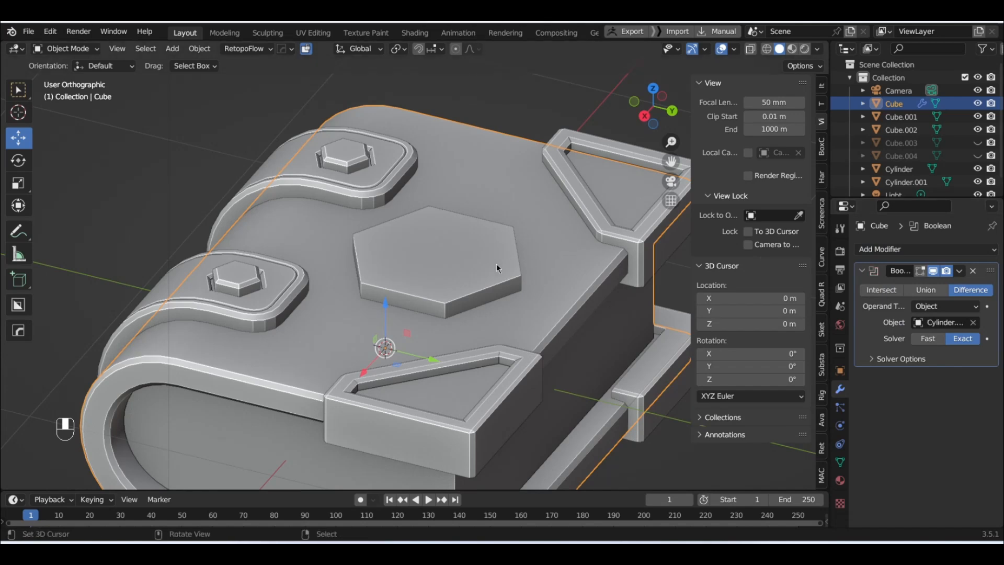
left_click(960, 272)
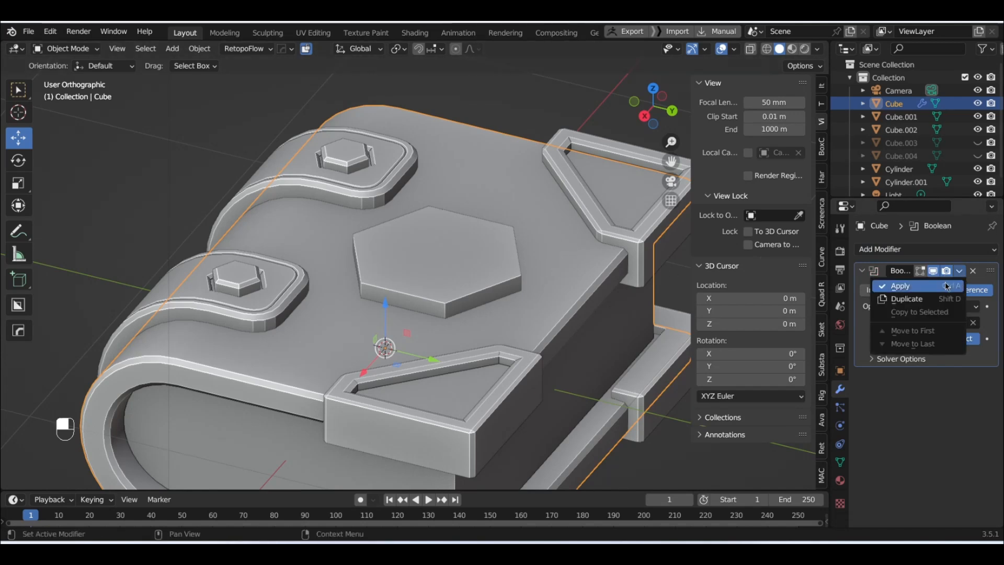
left_click(957, 285)
- Scale the hexagonal cylinder uniformly to 0.940 to leave a gap around it in the recess
left_click(477, 242)
middle_click_drag(477, 242, 532, 324)
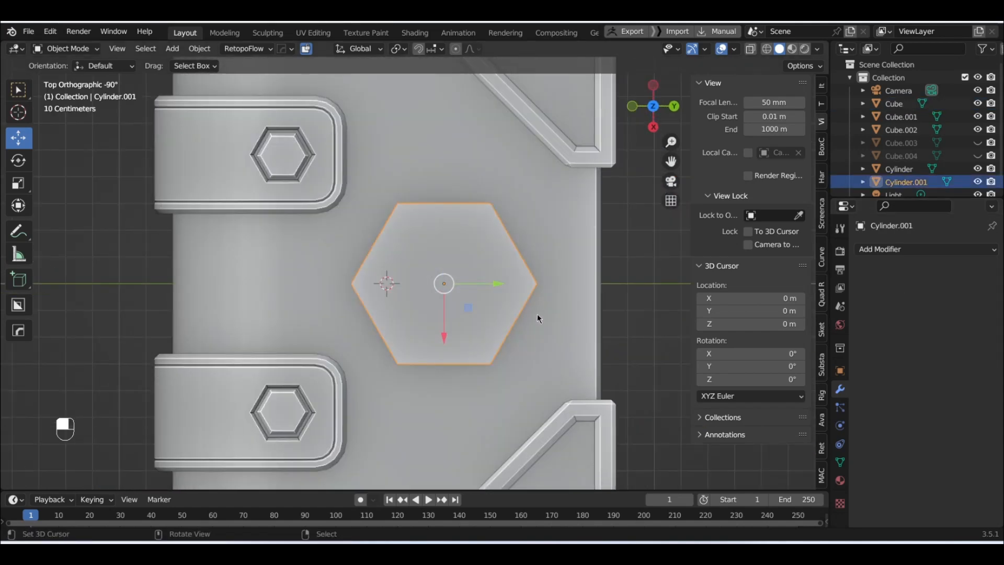
scroll(544, 309, "up", 4)
key("s")
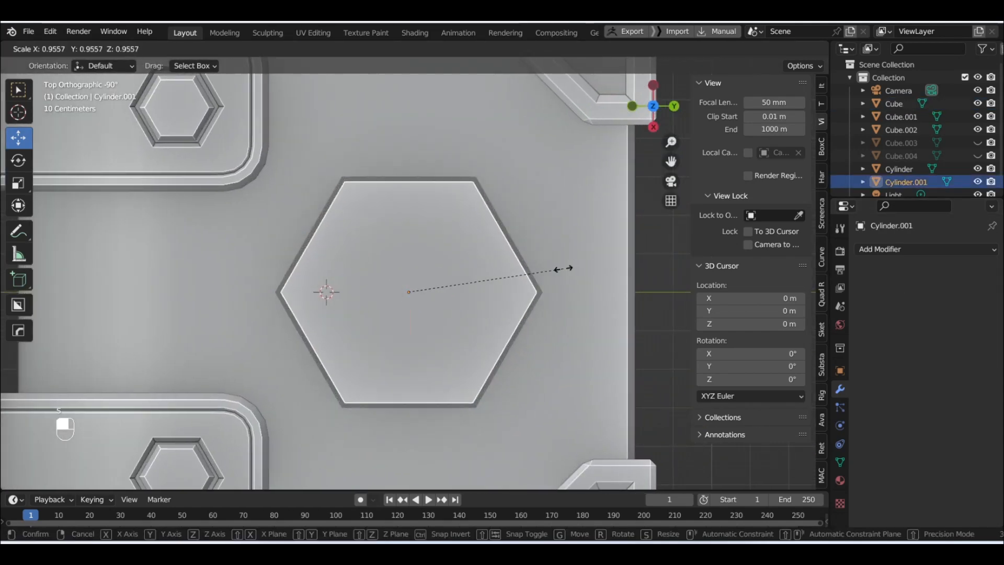
left_click(560, 269)
middle_click_drag(560, 269, 456, 219)
scroll(346, 251, "up", 2)
middle_click_drag(344, 250, 394, 234)
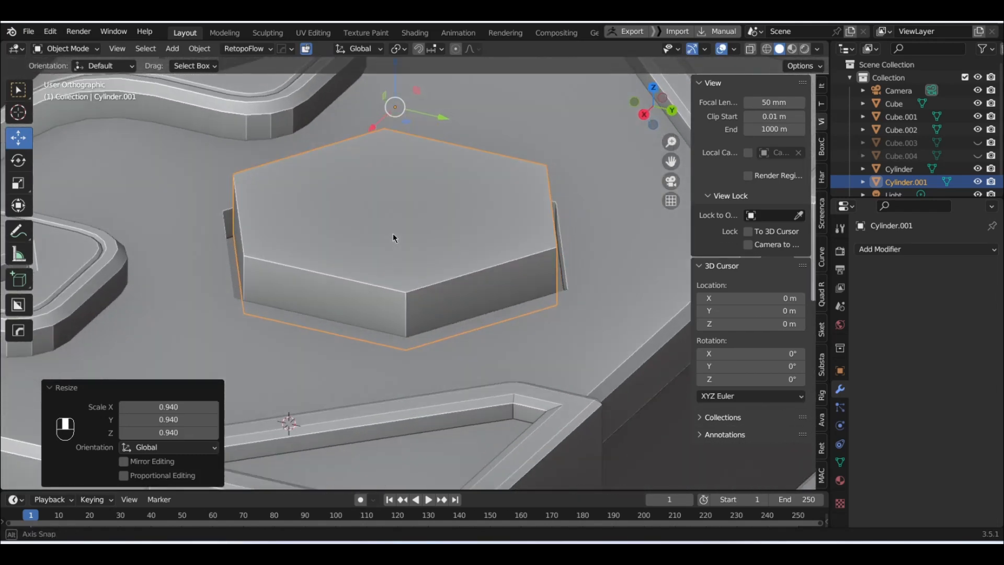
key("Tab")
key("Tab")
- Select the rim edge loop of the hexagonal recess in the book cover's mesh
left_click(222, 255)
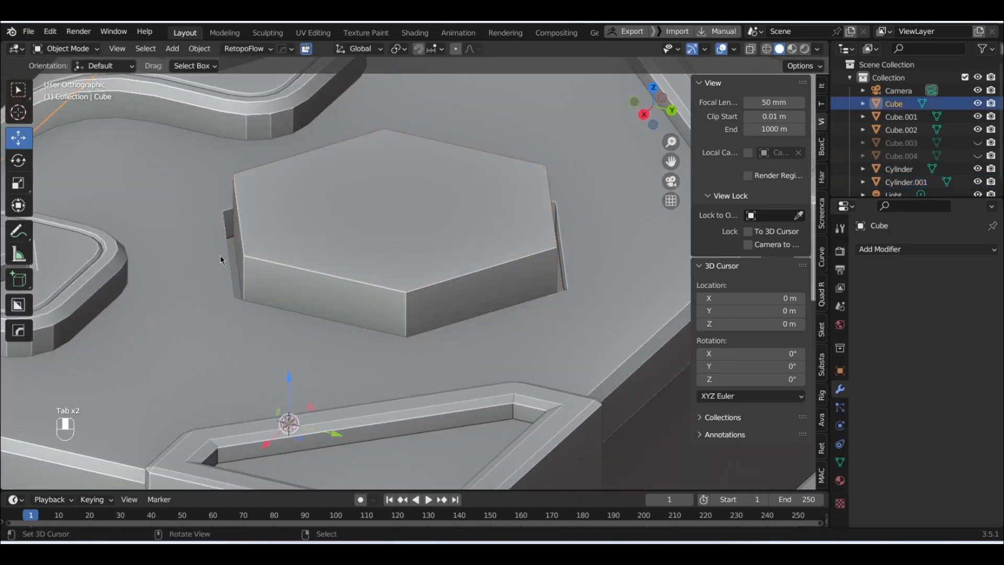
key("Tab")
middle_click_drag(228, 252, 210, 297)
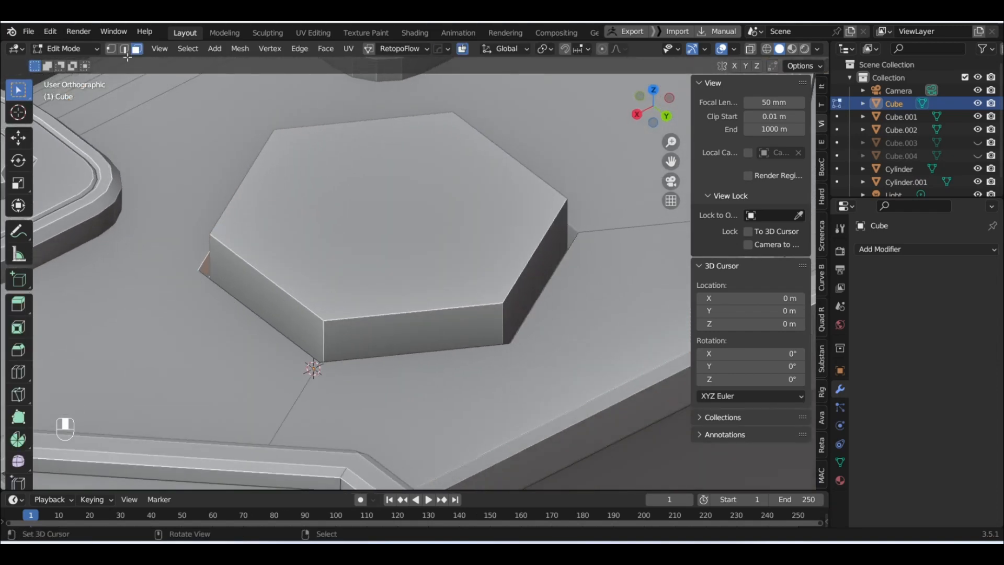
left_click(125, 50)
right_click(226, 296)
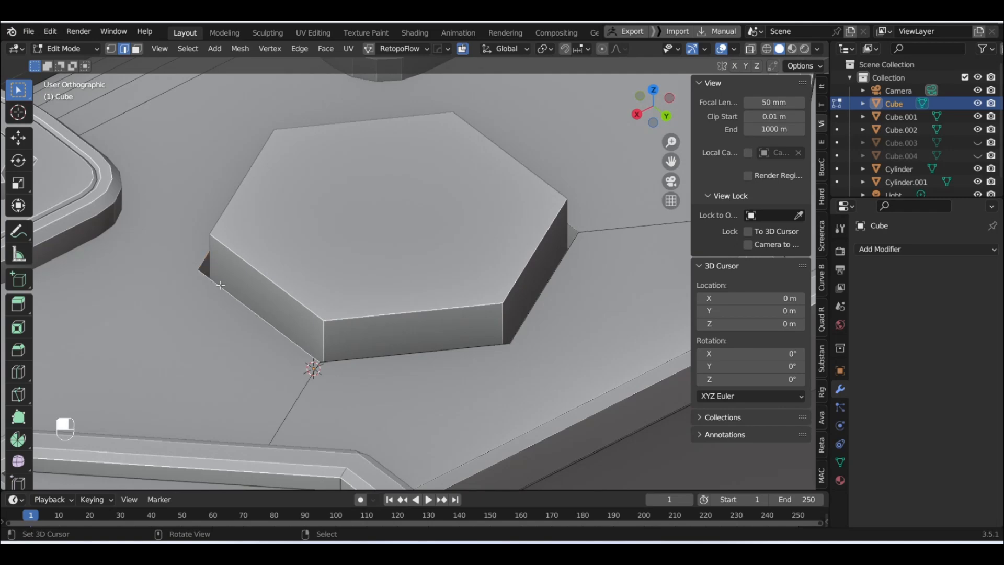
right_click(226, 293, "alt")
middle_click_drag(227, 294, 492, 301)
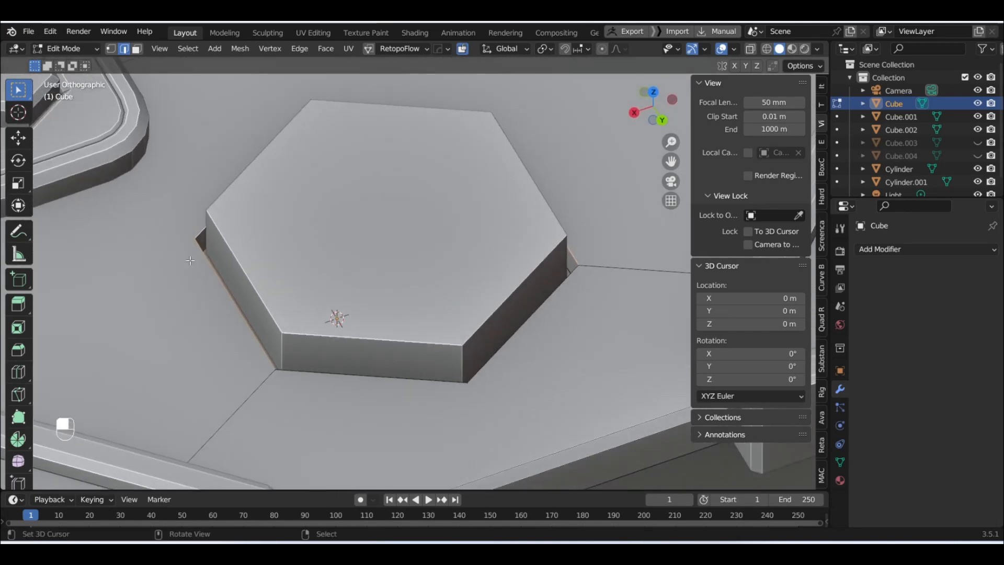
right_click(543, 305, "alt+shift")
middle_click_drag(532, 334, 610, 336)
- Return to Object Mode and apply the book cover's scale
key("ctrl+b")
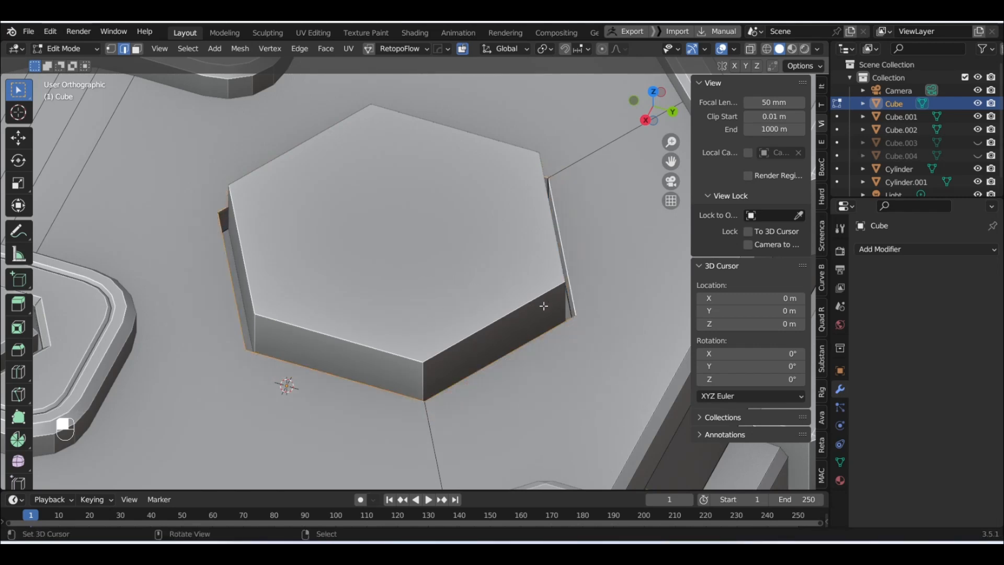
scroll(544, 306, "down", 1)
key("Tab")
scroll(278, 290, "down", 3)
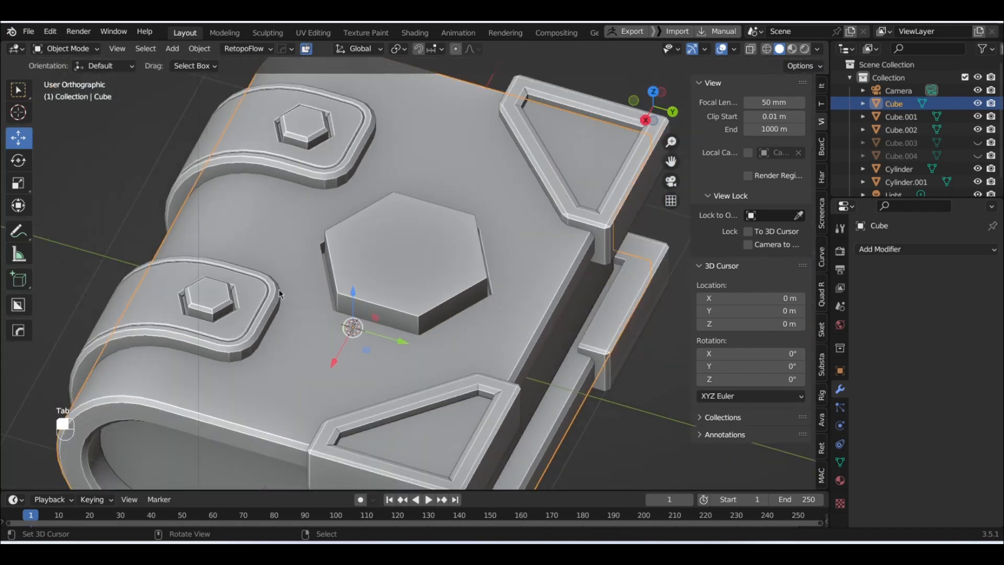
key("ctrl+a")
left_click(279, 289)
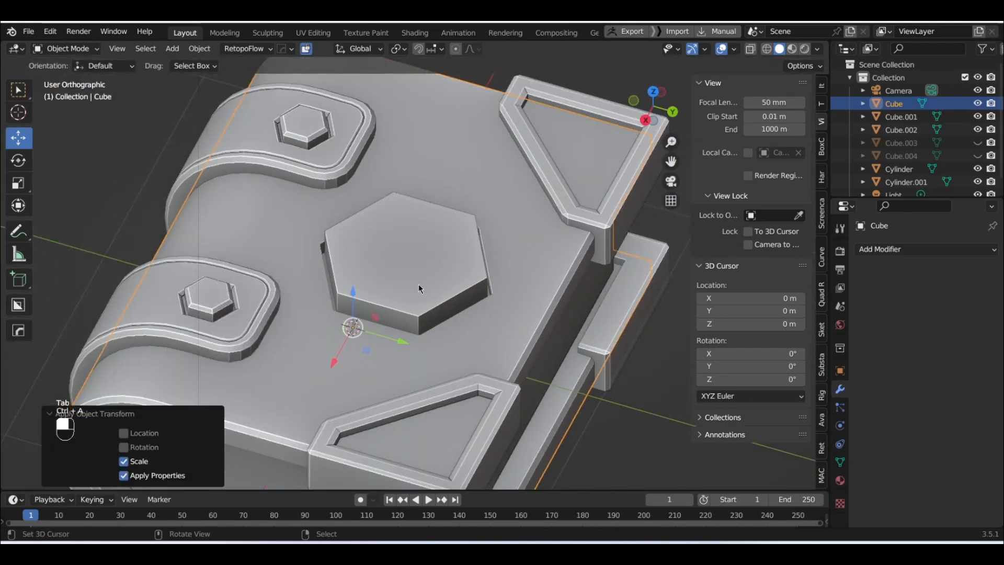
- Bevel the hexagonal recess's rim edges with a width of 0.028 m and one segment, and return to Object Mode
scroll(512, 292, "up", 3)
key("Tab")
scroll(552, 298, "up", 2)
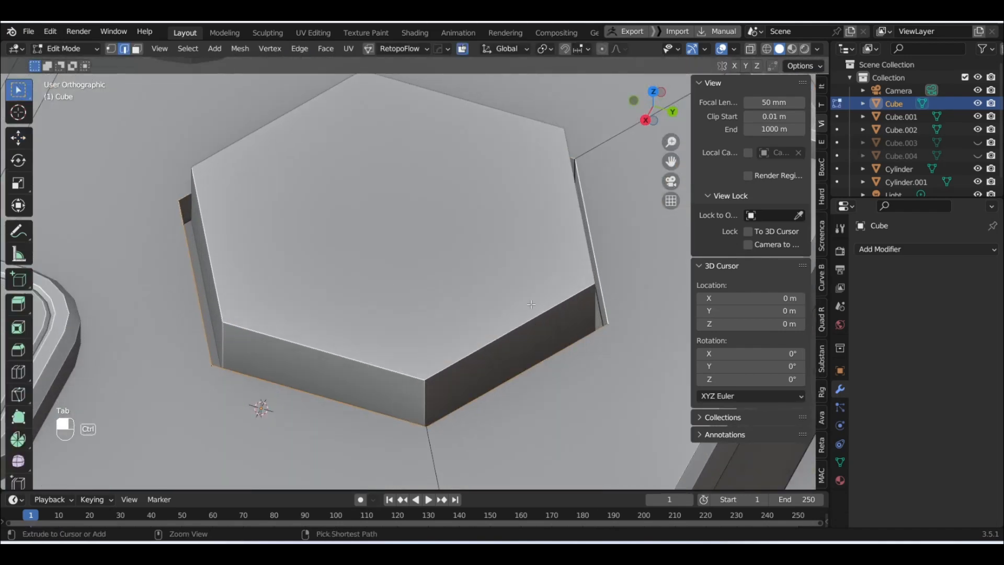
key("ctrl+b")
left_click(553, 304)
scroll(489, 297, "down", 3)
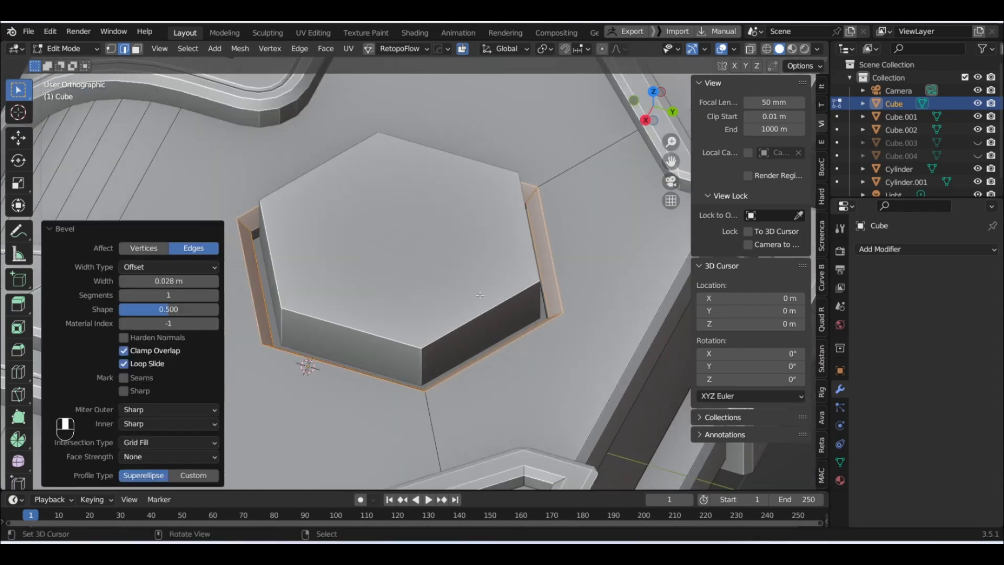
key("Tab")
- Bevel the top-face edges of the hexagonal piece about 0.1 m wide with one segment, and return to Object Mode
left_click(466, 290)
key("Tab")
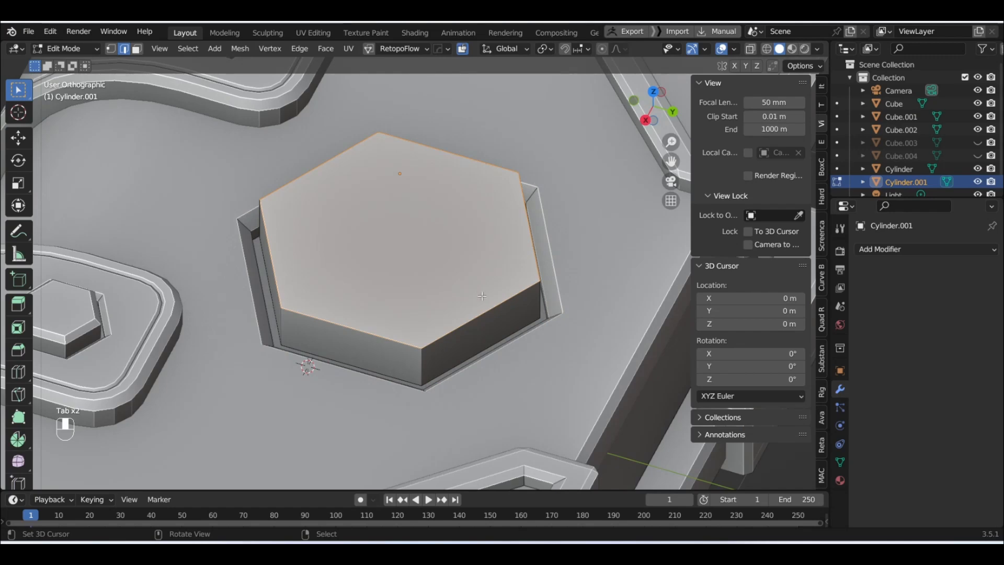
key("ctrl+b")
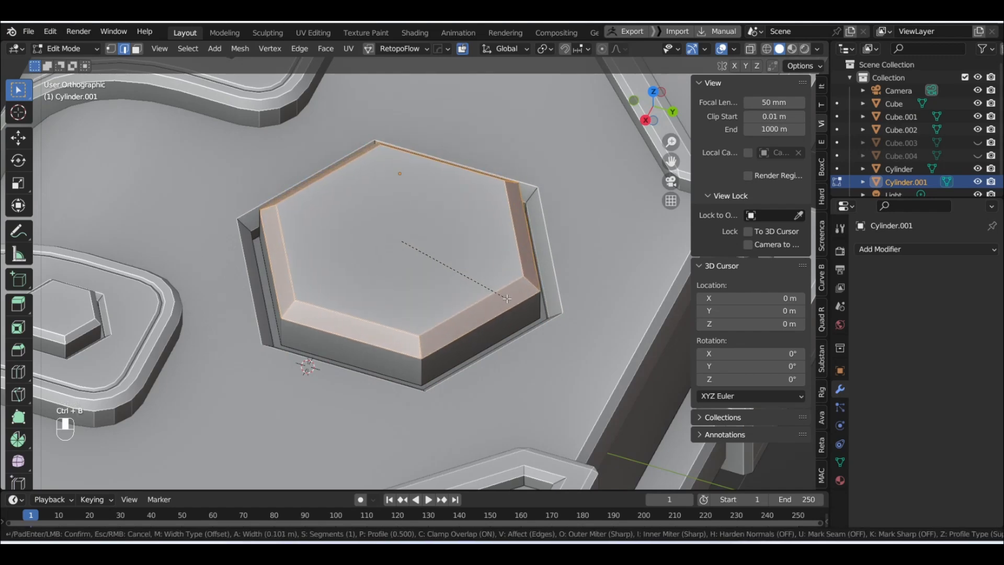
left_click(507, 299)
middle_click_drag(507, 299, 511, 257)
key("Tab")
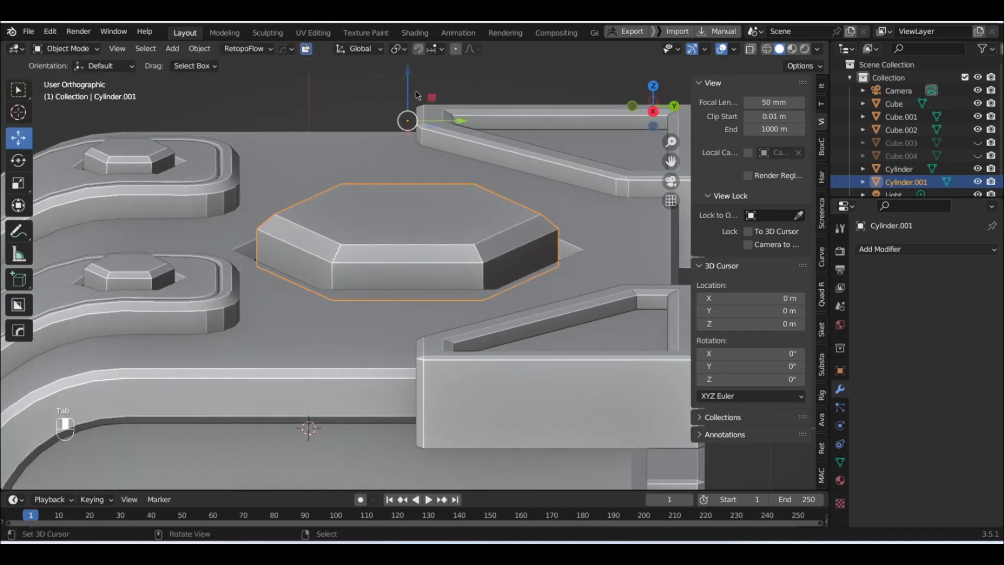
- Lower the beveled hexagonal piece along Z so that it sits deeper in the cover recess
left_click_drag(409, 78, 409, 120)
scroll(415, 218, "down", 1)
middle_click_drag(433, 216, 437, 262)
- Inset the hexagonal piece's top face by about 0.35 m in face select mode
key("Tab")
scroll(437, 262, "up", 1)
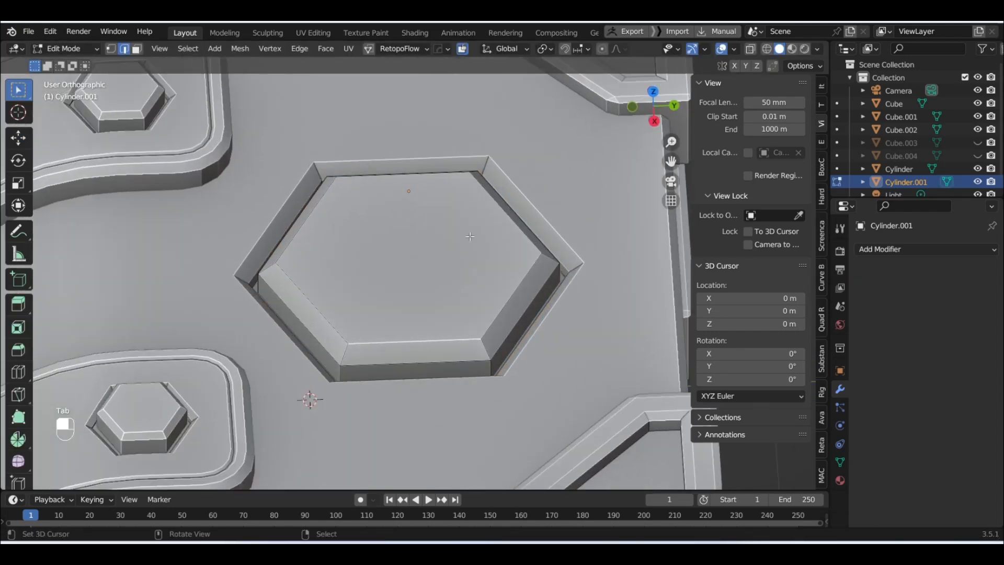
key("Tab")
key("Tab")
left_click(138, 49)
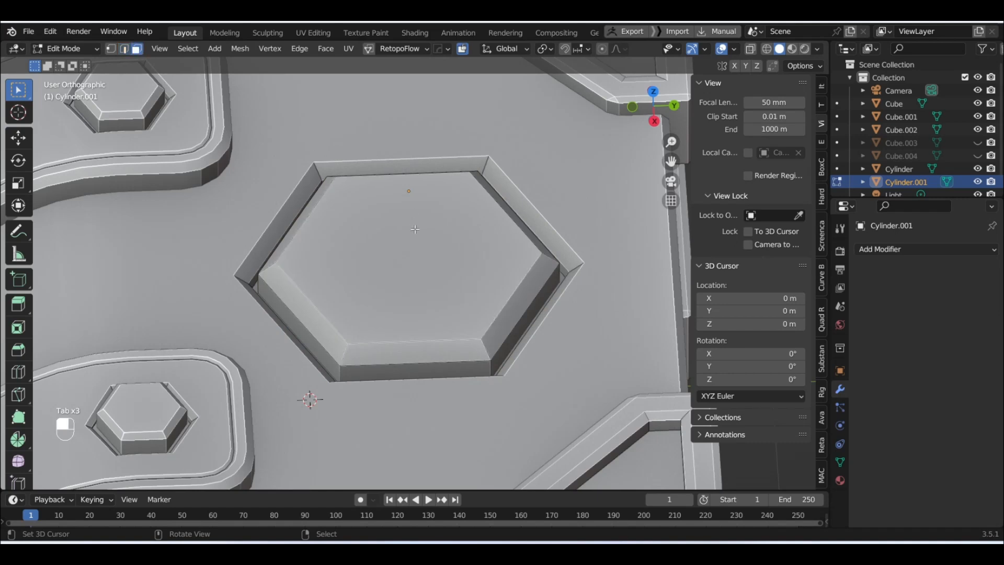
left_click(420, 241)
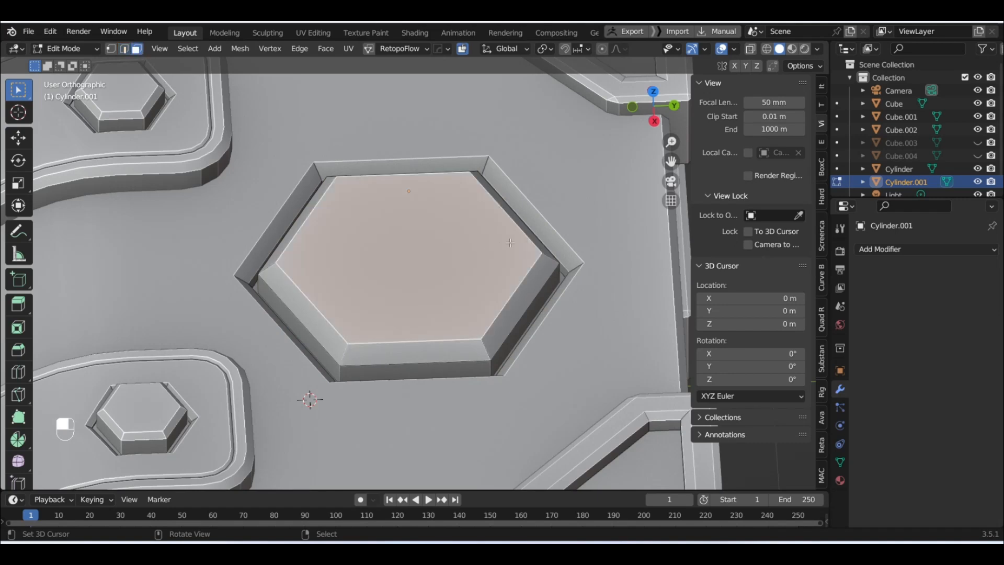
key("i")
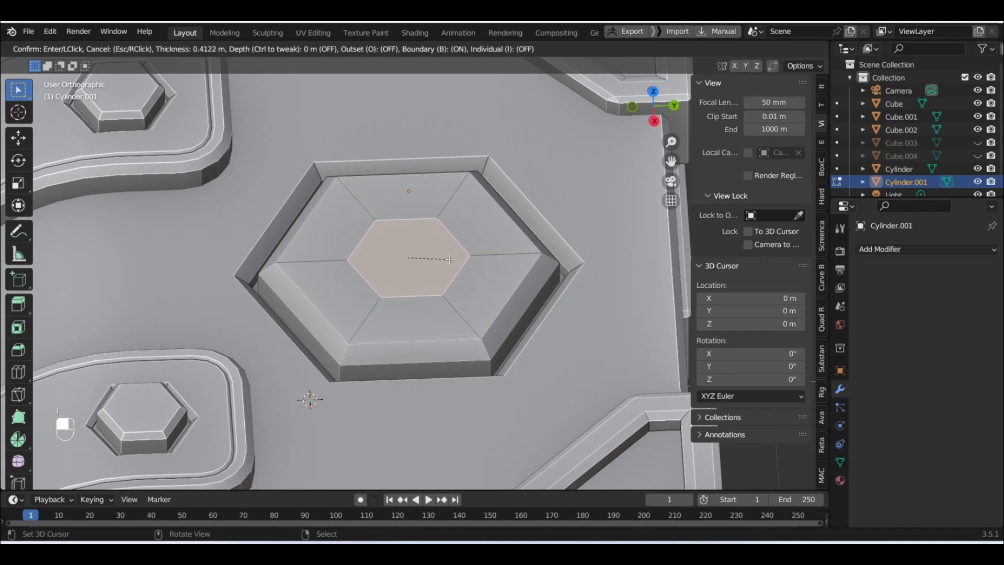
left_click(442, 259)
middle_click_drag(442, 258, 419, 248)
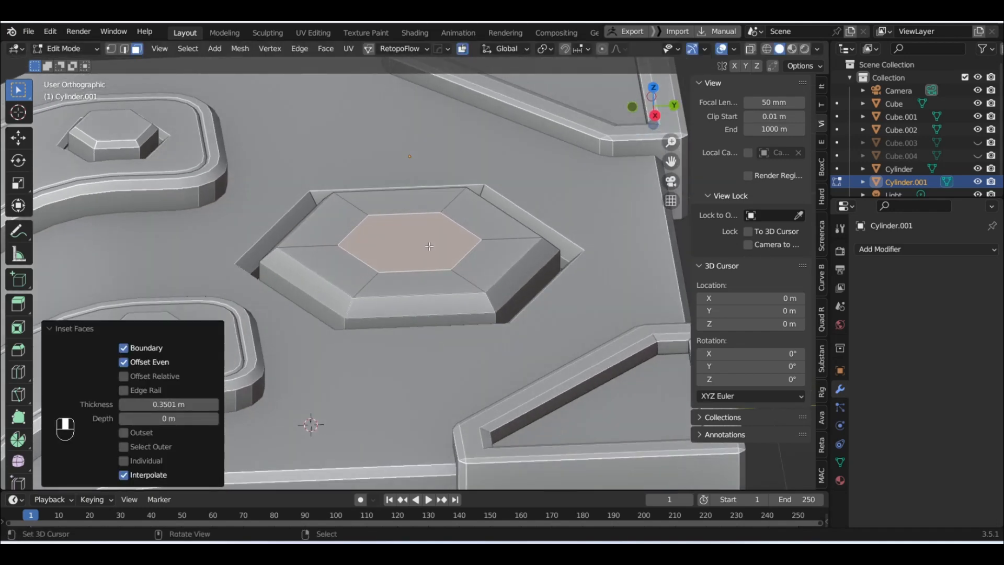
- Extrude the inset face up about 0.025 m, bevel its edges about 0.026 m, and return to Object Mode
key("e")
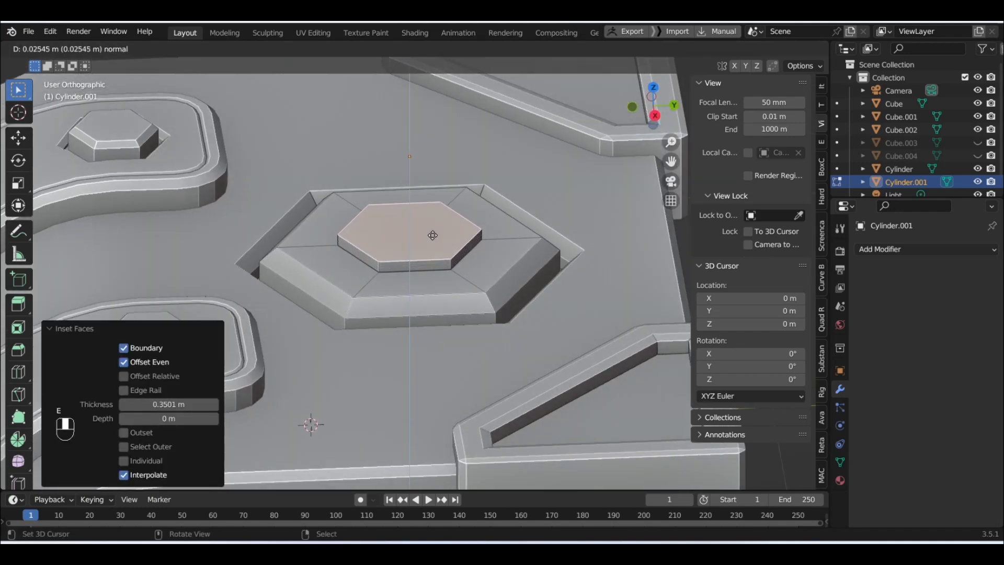
left_click(433, 236)
scroll(465, 255, "up", 5)
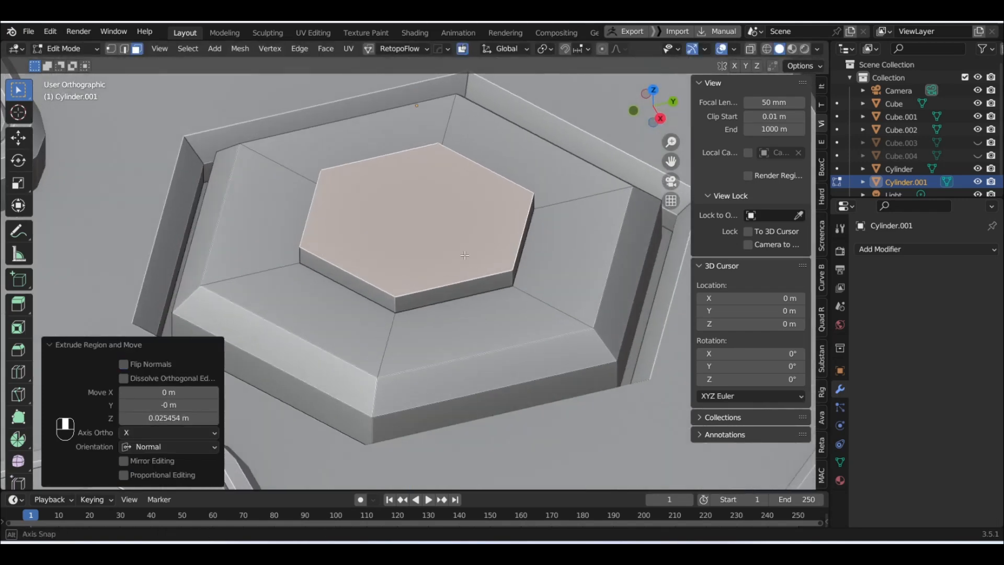
key("ctrl+b")
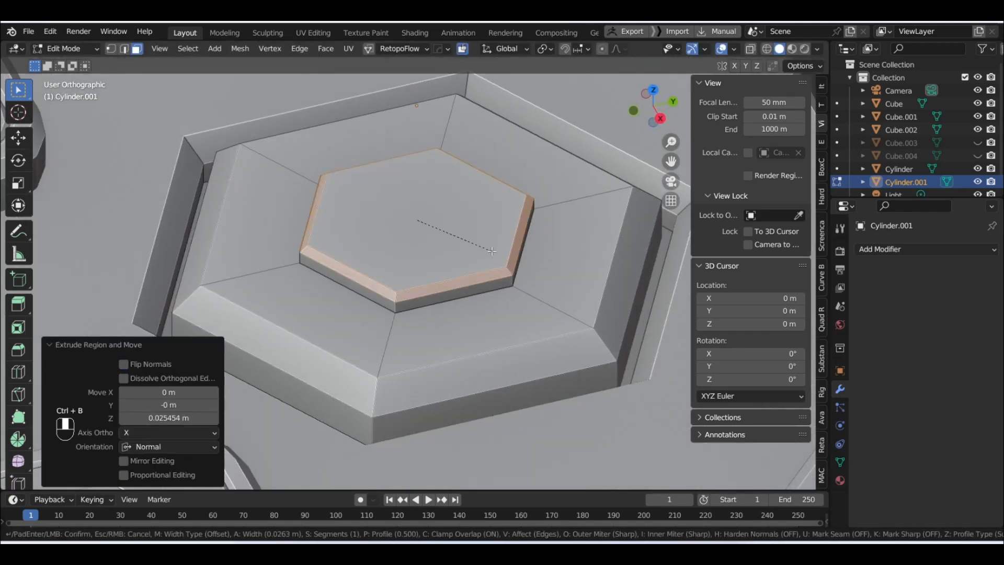
left_click(491, 251)
key("Tab")
scroll(487, 257, "down", 6)
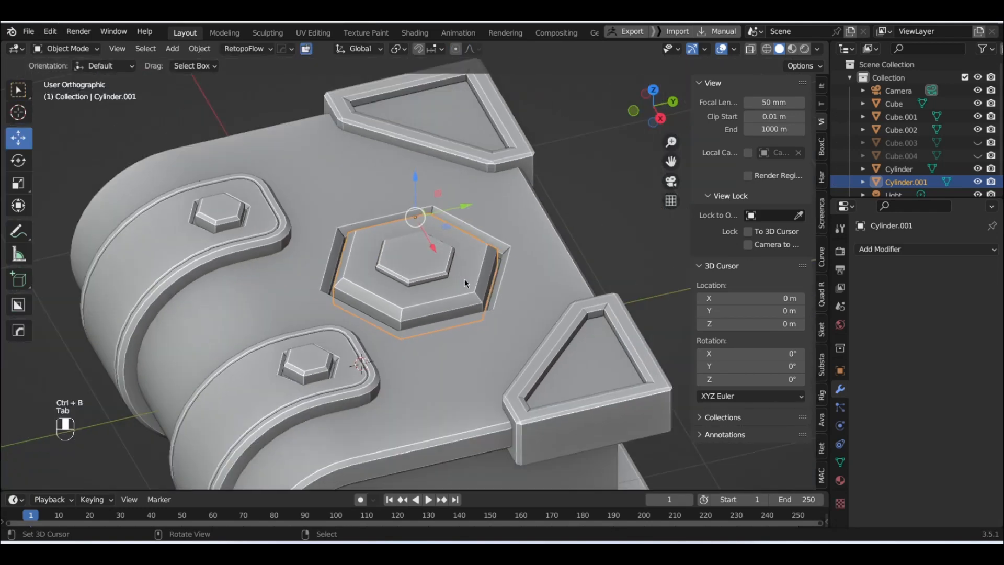
middle_click_drag(439, 306, 389, 290)
scroll(595, 344, "down", 2)
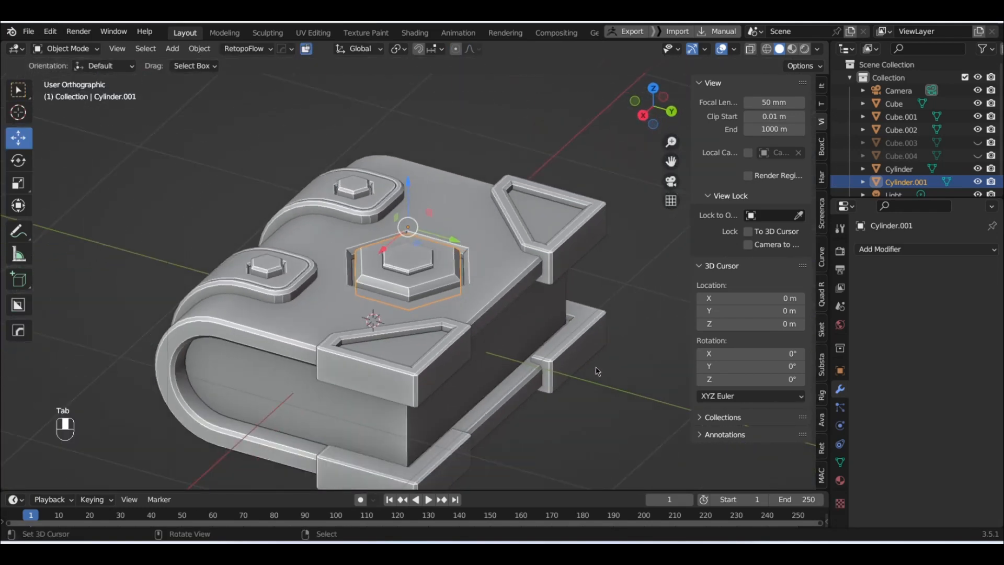
right_click(584, 350)
- Add a 2 m plane at the world origin and scale it uniformly to 0.130
middle_click_drag(429, 350, 412, 242)
middle_click_drag(393, 352, 334, 224)
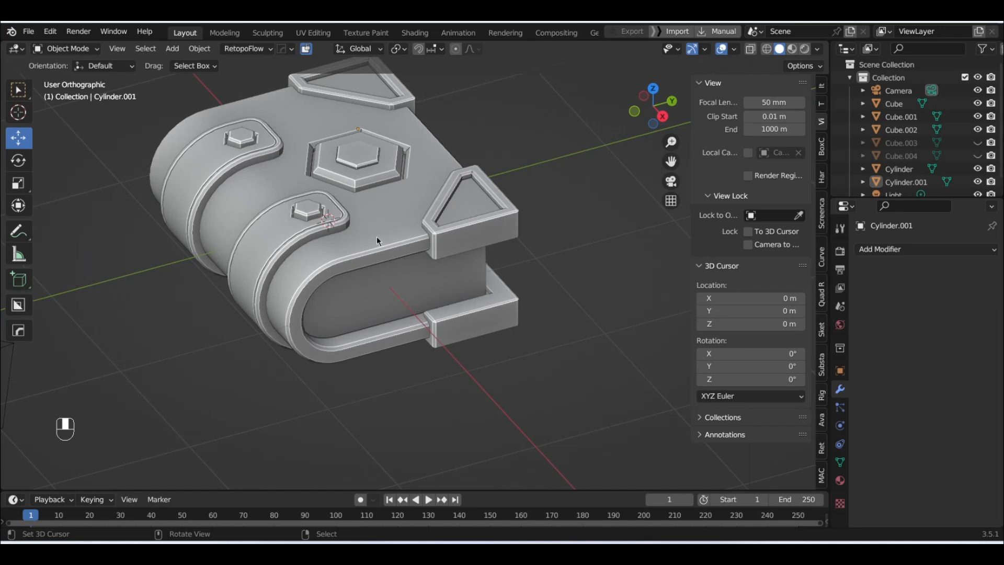
scroll(377, 236, "up", 2)
left_click(174, 50)
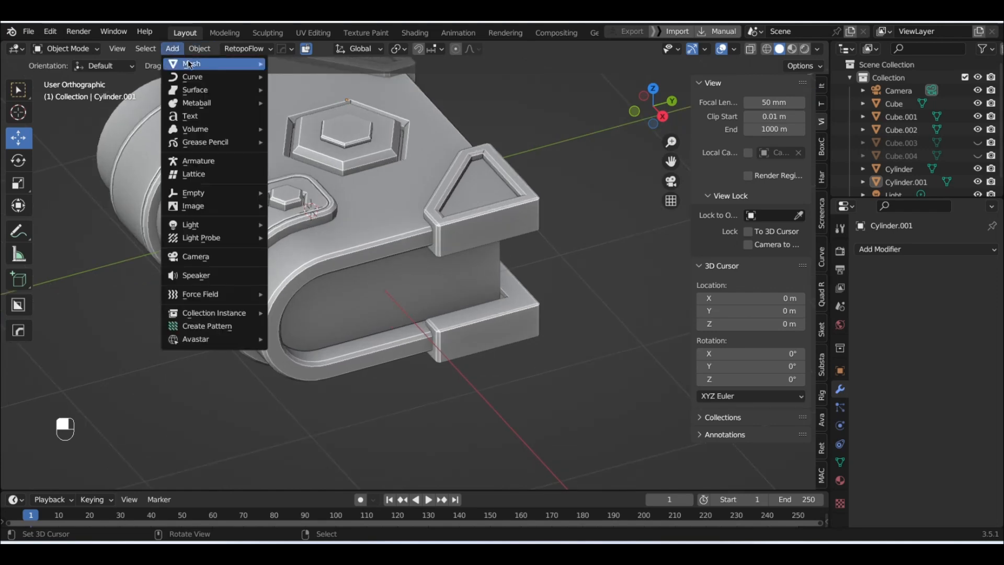
mouse_move(187, 62)
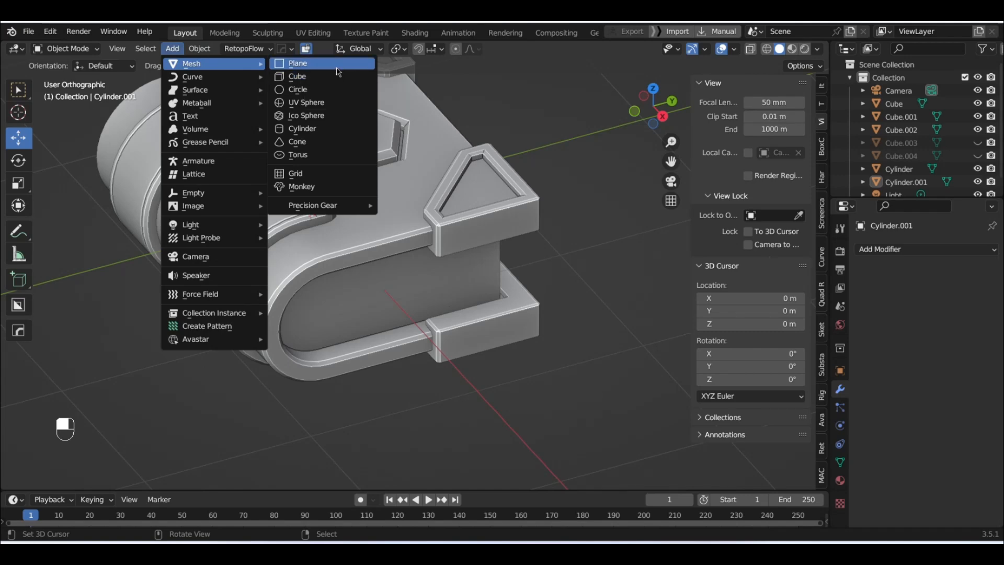
left_click(339, 72)
middle_click_drag(365, 231, 327, 302, "alt")
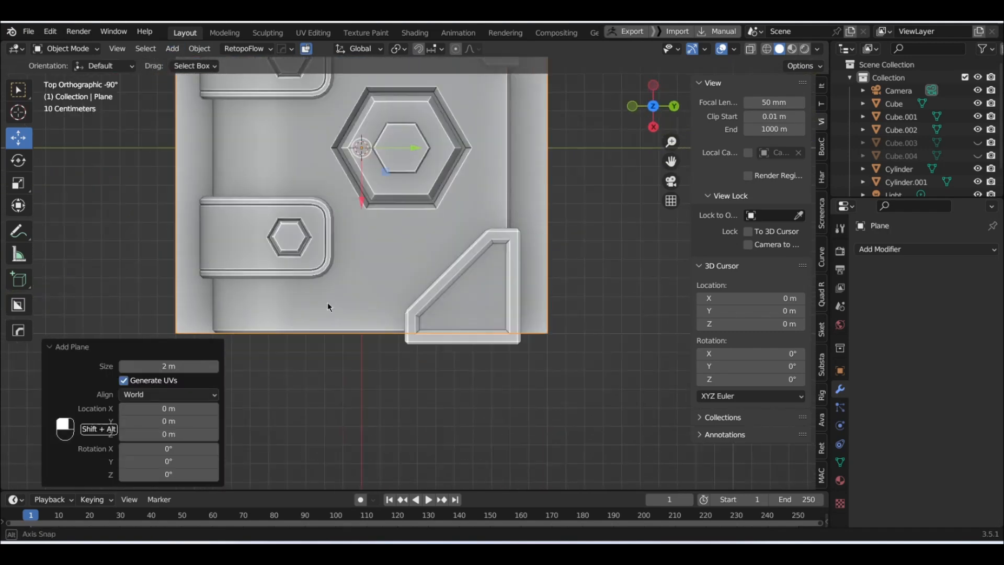
scroll(327, 301, "down", 3)
key("s")
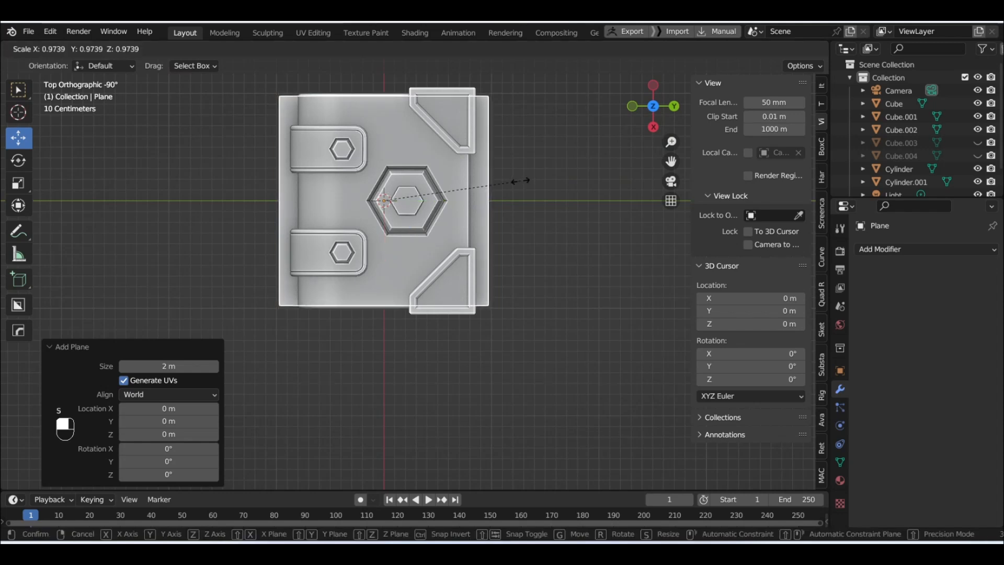
left_click(388, 201)
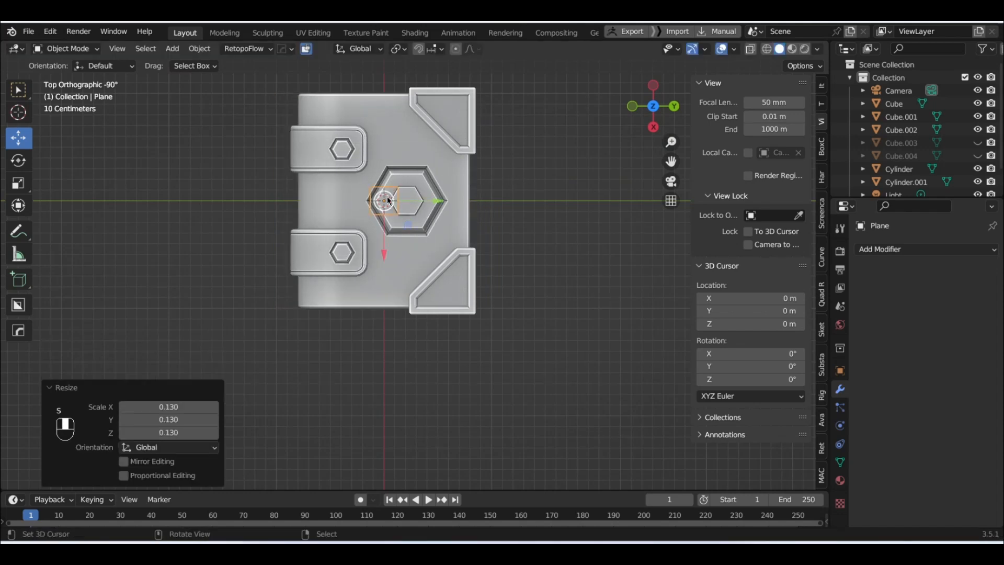
- Move the small plane along X to the book's open side edge and -0.4 m along Y towards the spine
left_click_drag(387, 252, 387, 382)
scroll(427, 352, "up", 3)
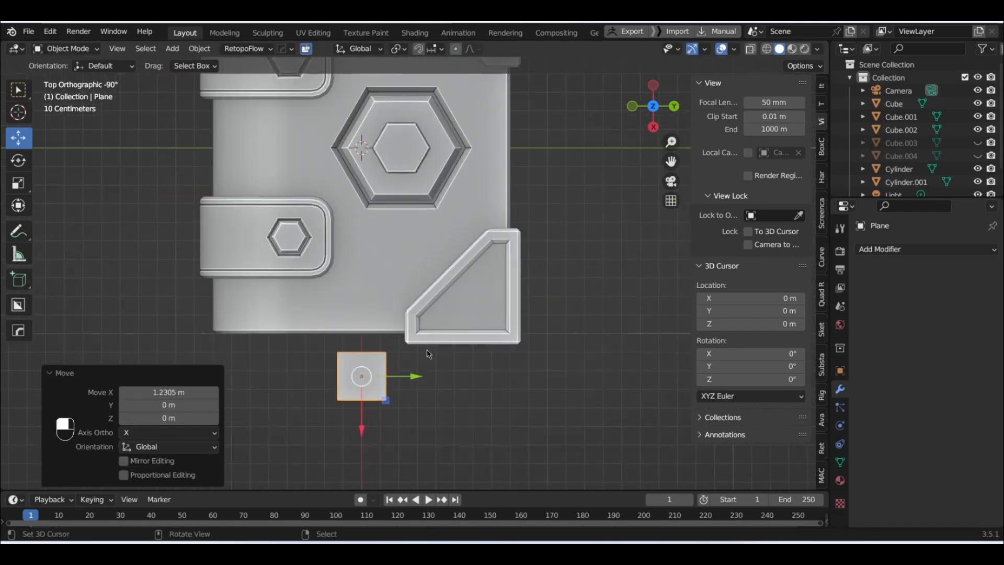
left_click_drag(487, 320, 401, 332)
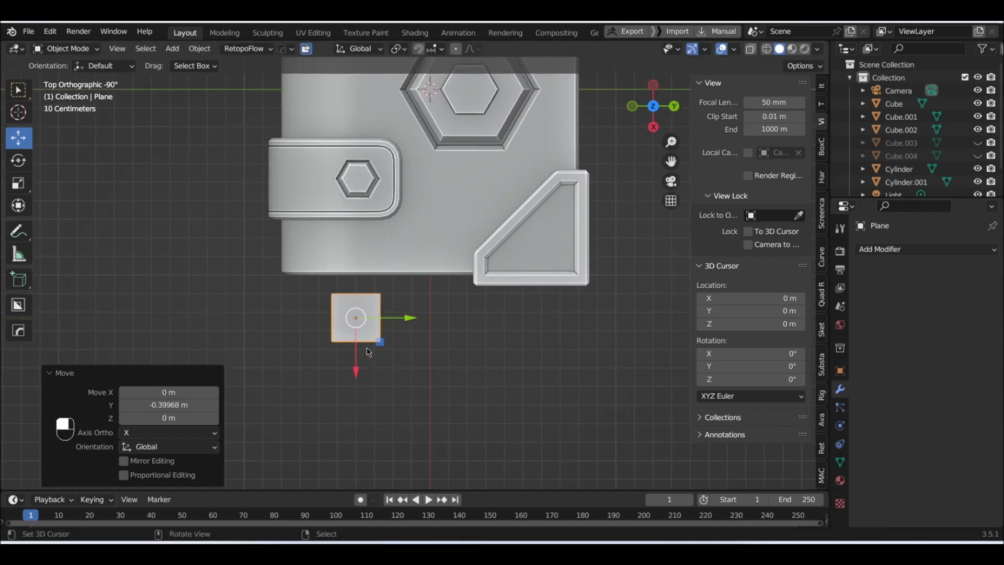
left_click_drag(356, 362, 355, 316)
- Lower the plane to the lower cover and adjust its position beside the spine curve so it sticks out of the pages
middle_click_drag(356, 317, 519, 175)
scroll(434, 181, "up", 5)
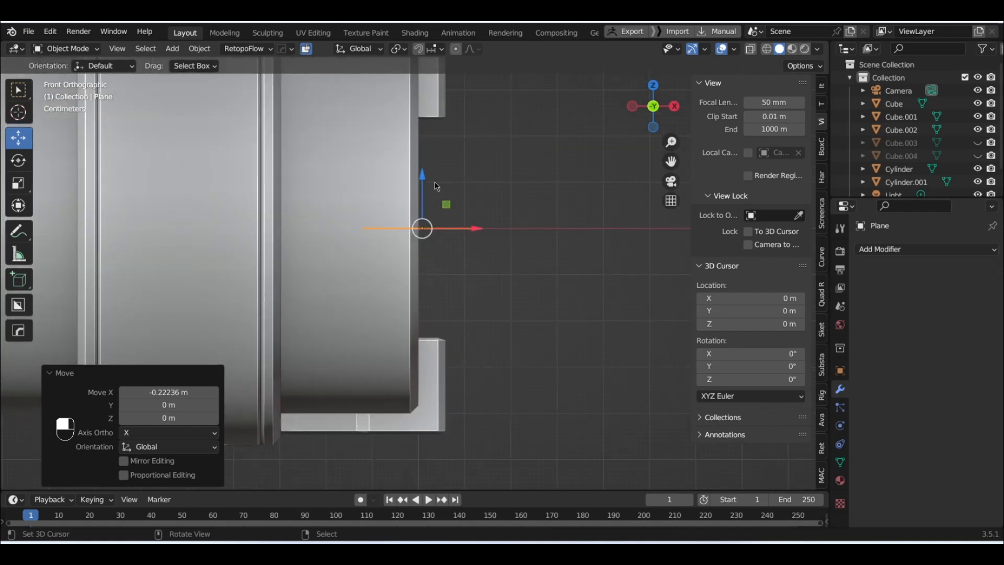
left_click_drag(422, 177, 422, 286)
middle_click_drag(422, 286, 409, 316)
mouse_move(360, 327)
left_mouse_down()
mouse_move(360, 300)
mouse_move(368, 333)
left_mouse_up()
middle_click_drag(368, 333, 298, 372)
left_click_drag(322, 359, 392, 347)
middle_click_drag(393, 347, 454, 353)
- Extrude the plane's outer edge 0.166 m outward and 0.179 m down, extrude it about 0.6 m along X, and return to Object Mode
key("Tab")
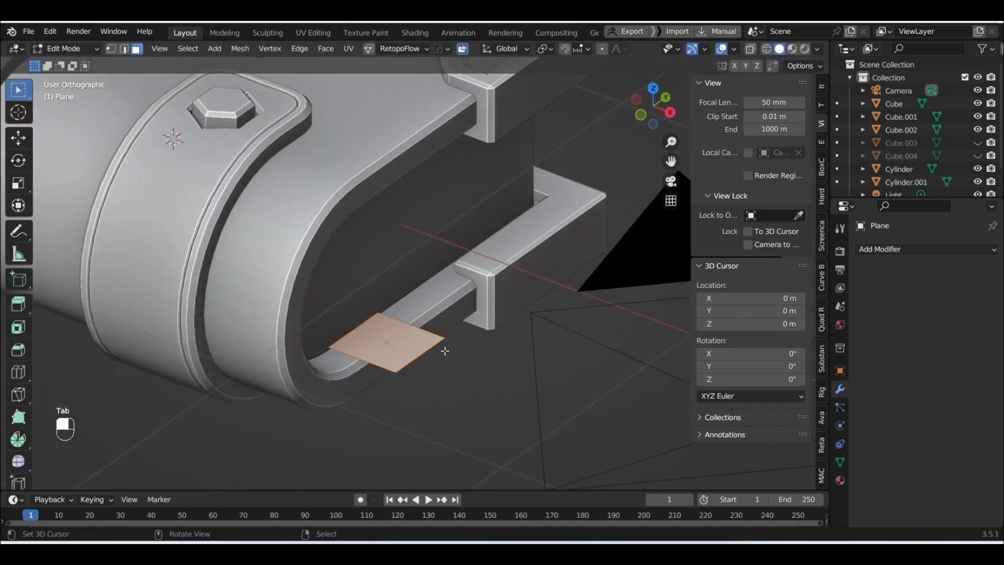
left_click(413, 354)
left_click(125, 50)
middle_click_drag(484, 339, 451, 269)
key("e")
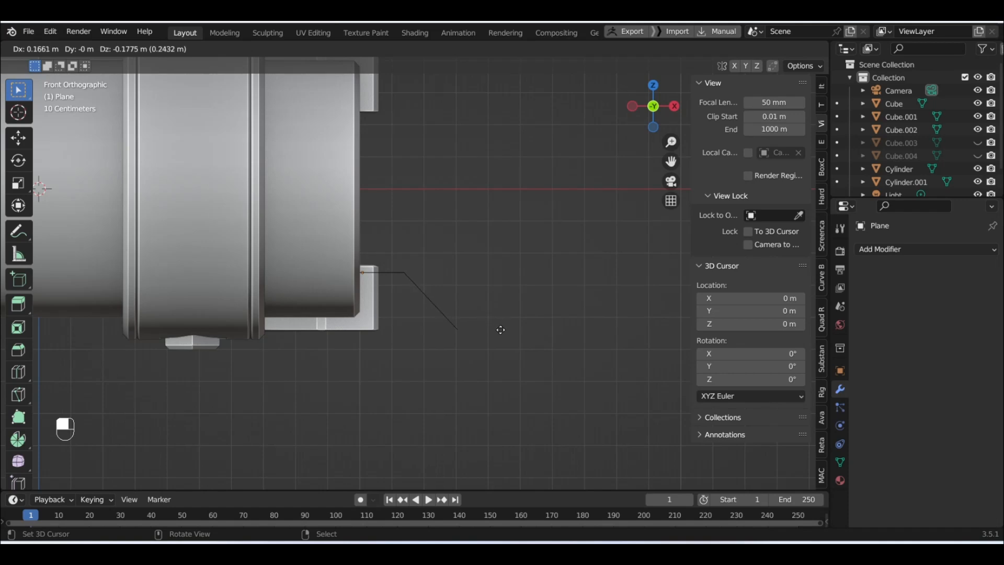
left_click(501, 330)
key("e")
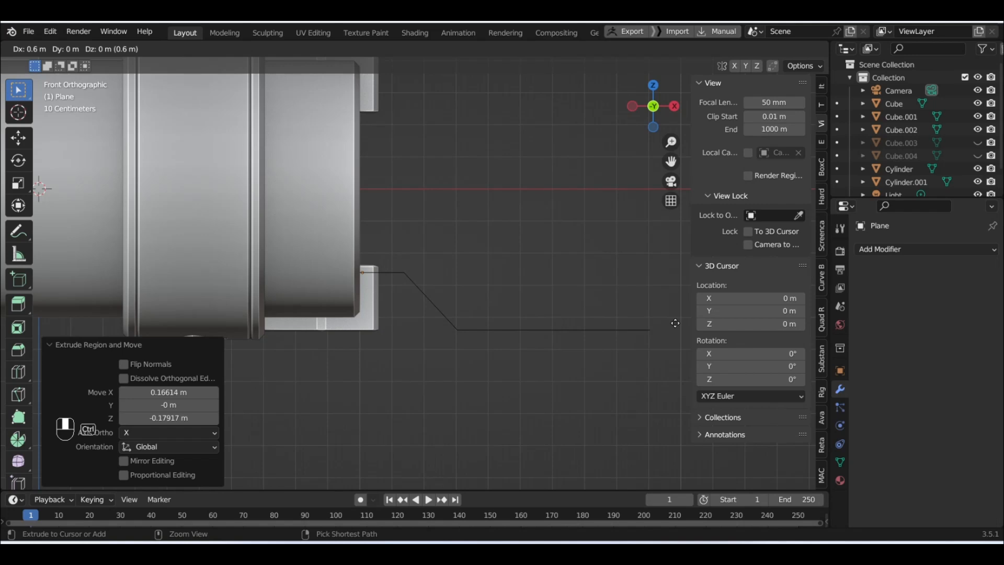
left_click(675, 322)
middle_click_drag(621, 314, 445, 308)
key("Tab")
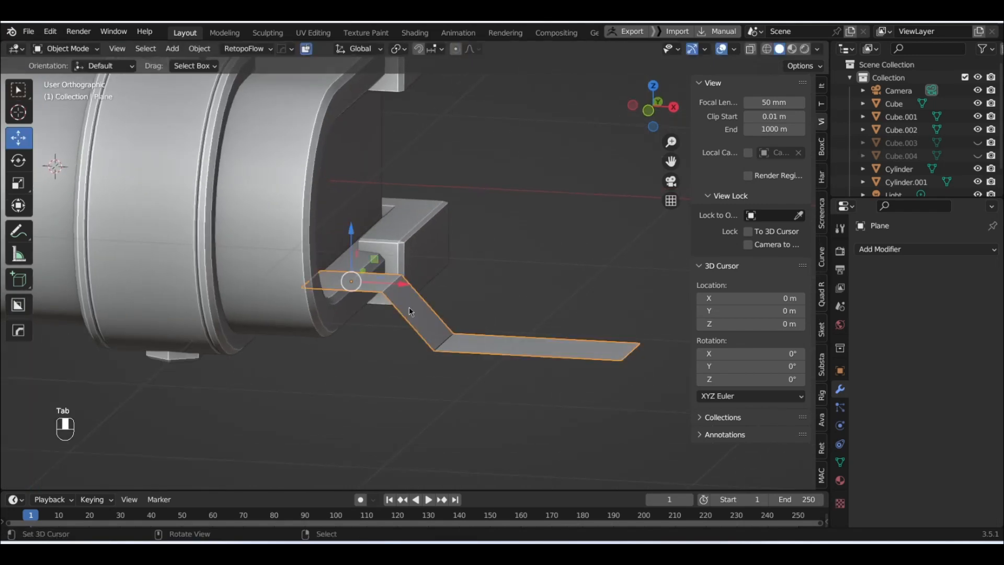
- Apply the bent strip's scale and add a Solidify modifier to it
key("ctrl+a")
left_click(409, 311)
left_click(919, 251)
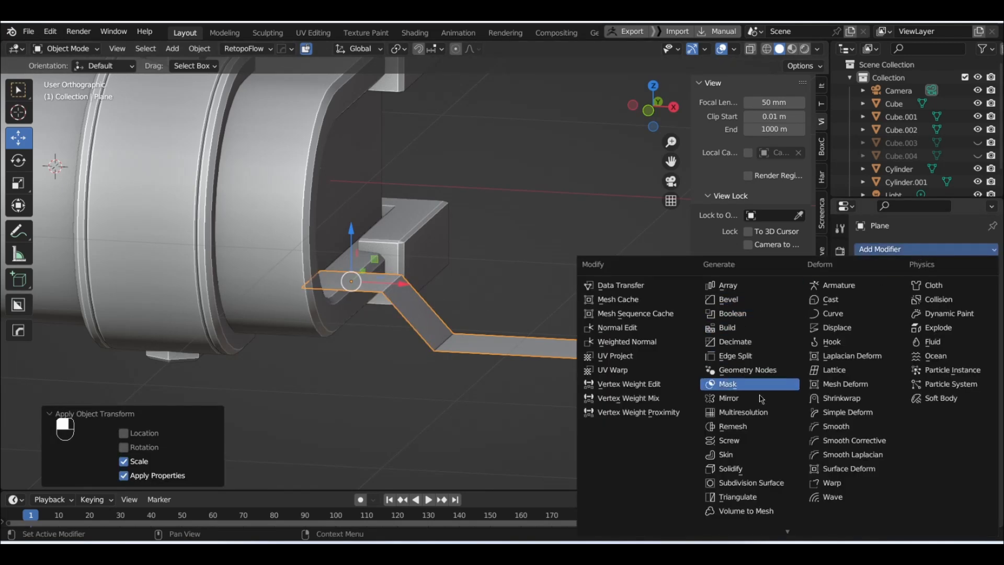
left_click(759, 468)
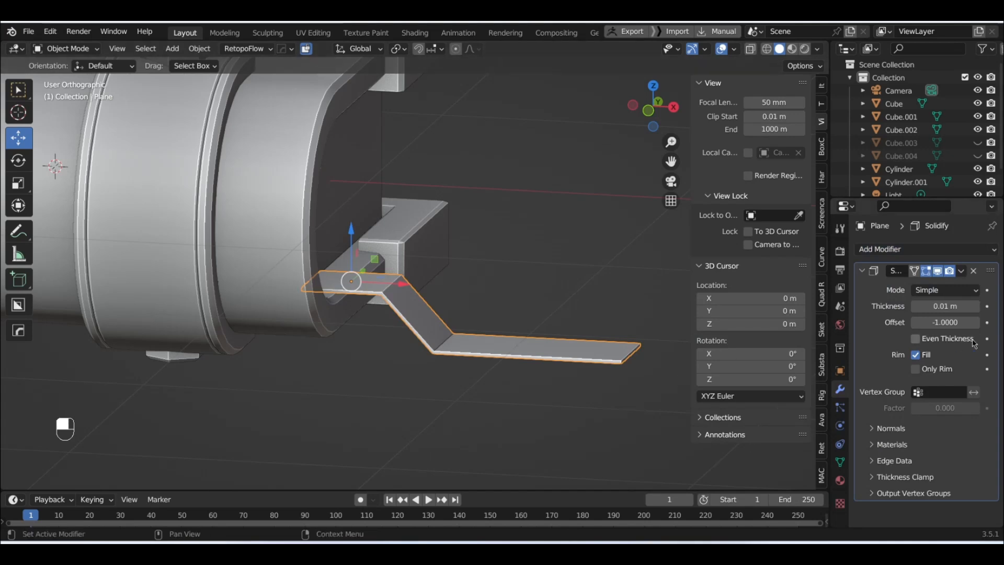
- Set the Solidify thickness to -0.03 m and apply the modifier to the bent strip
mouse_move(952, 308)
left_mouse_down()
mouse_move(983, 308)
mouse_move(920, 307)
mouse_move(936, 308)
left_mouse_up()
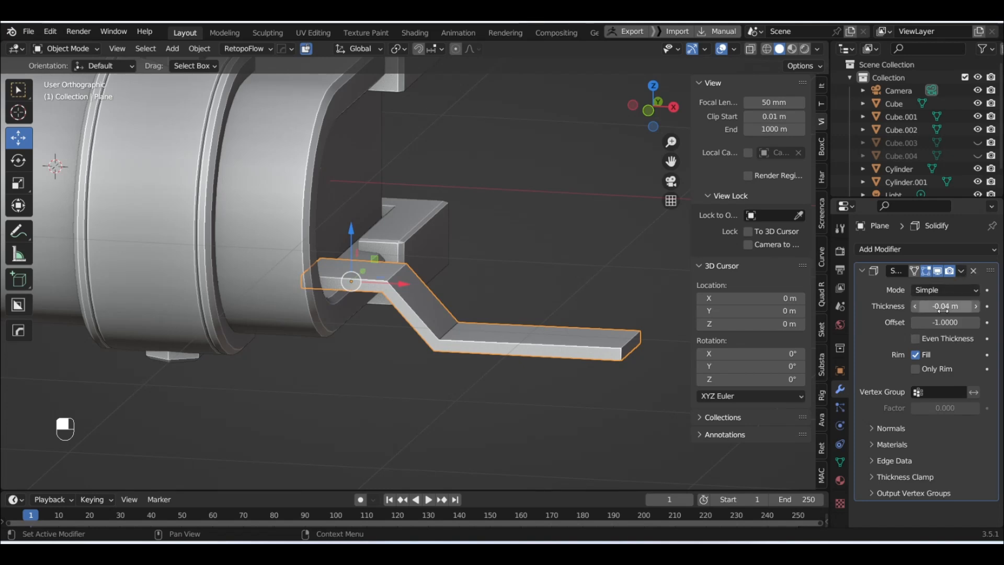
left_click_drag(945, 309, 952, 309)
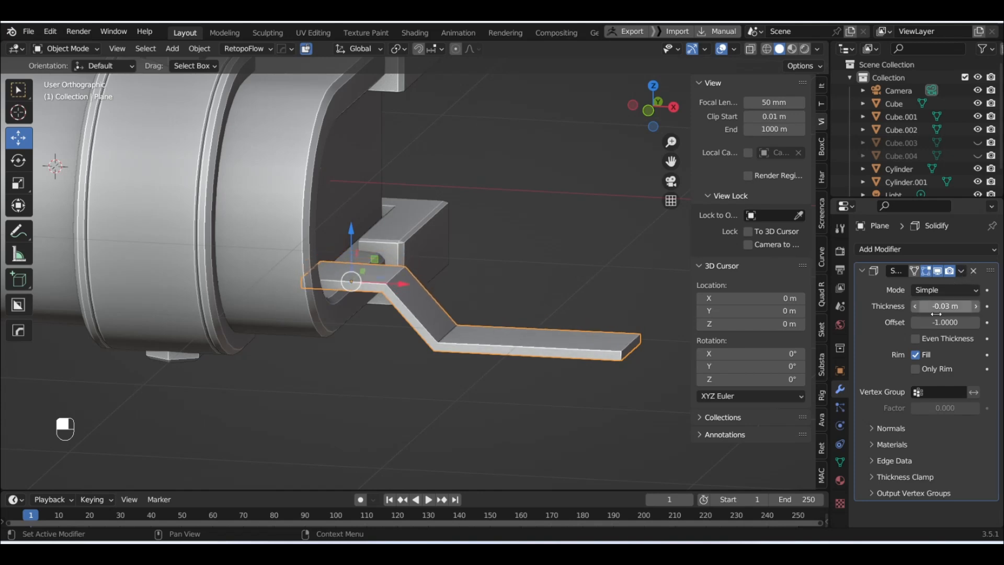
left_click_drag(947, 309, 948, 309)
left_click(983, 293)
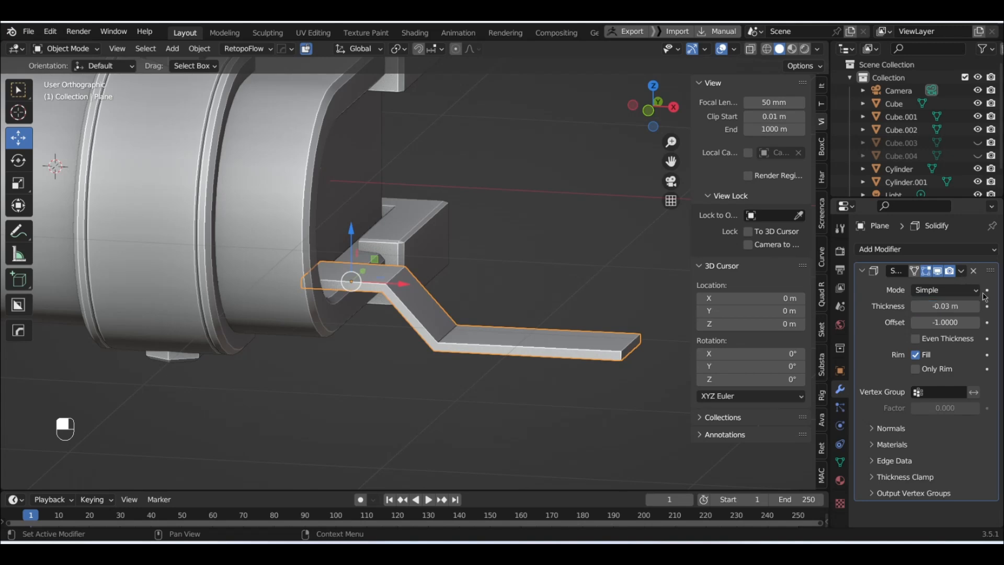
left_click(962, 271)
left_click(939, 290)
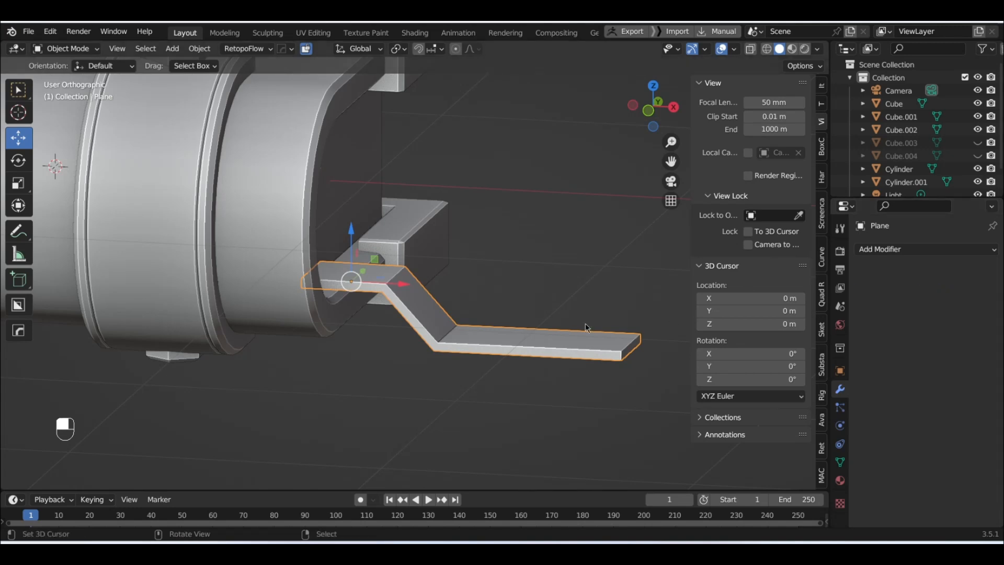
- Bevel the bent strip's upper bend edges with a width of 0.0456 m and 2 segments
scroll(586, 323, "up", 2)
key("Tab")
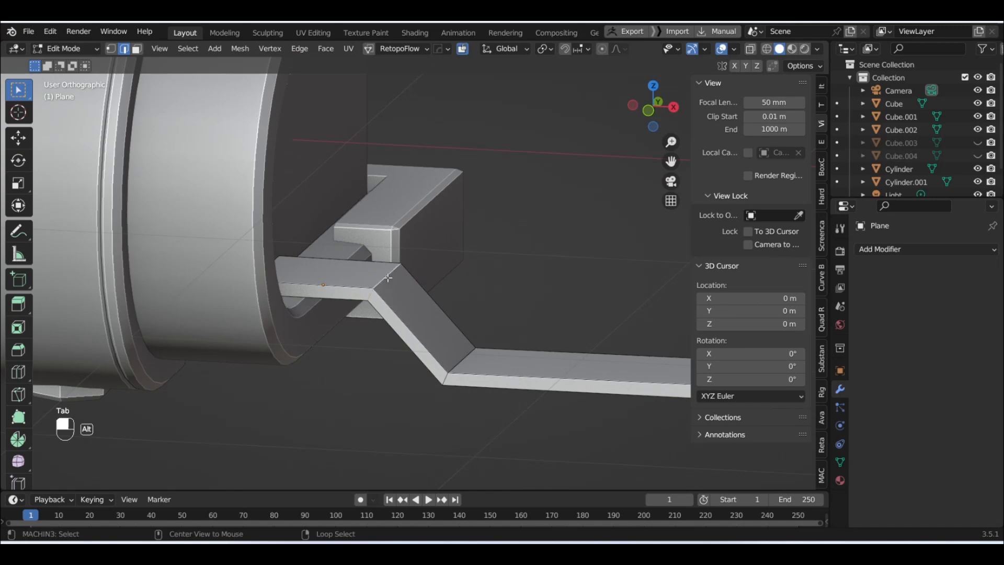
middle_click_drag(427, 319, 489, 298)
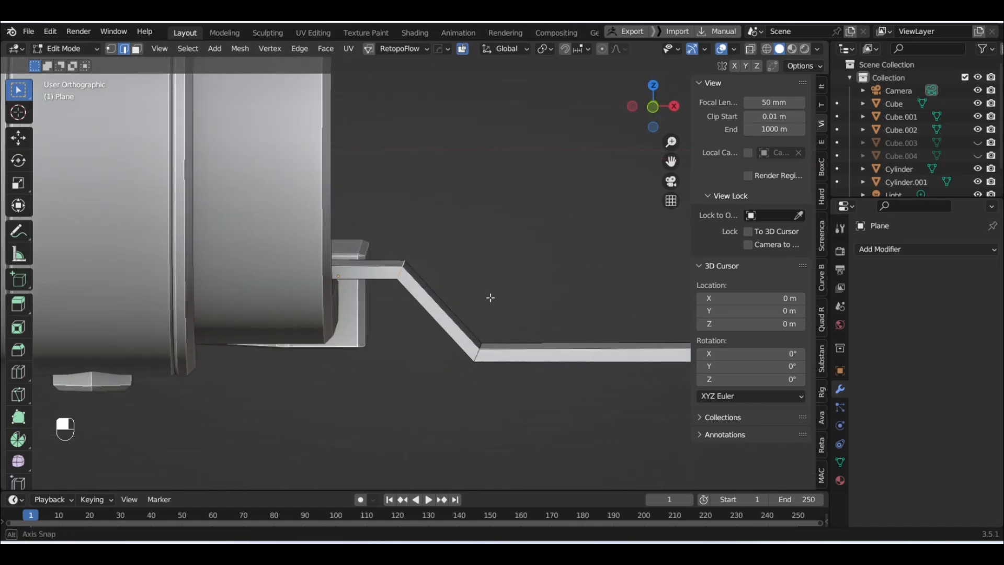
middle_click_drag(428, 278, 452, 265)
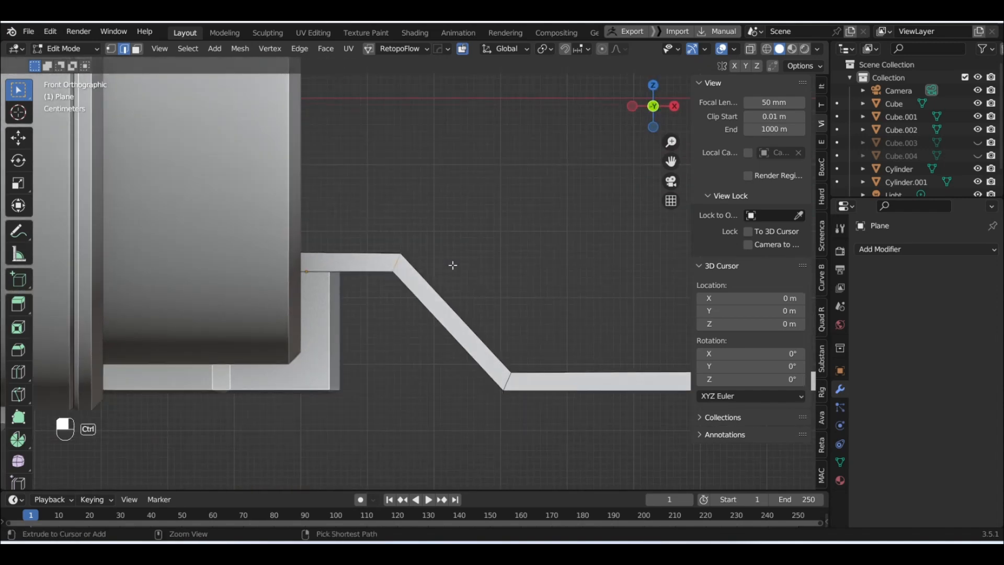
key("ctrl+b")
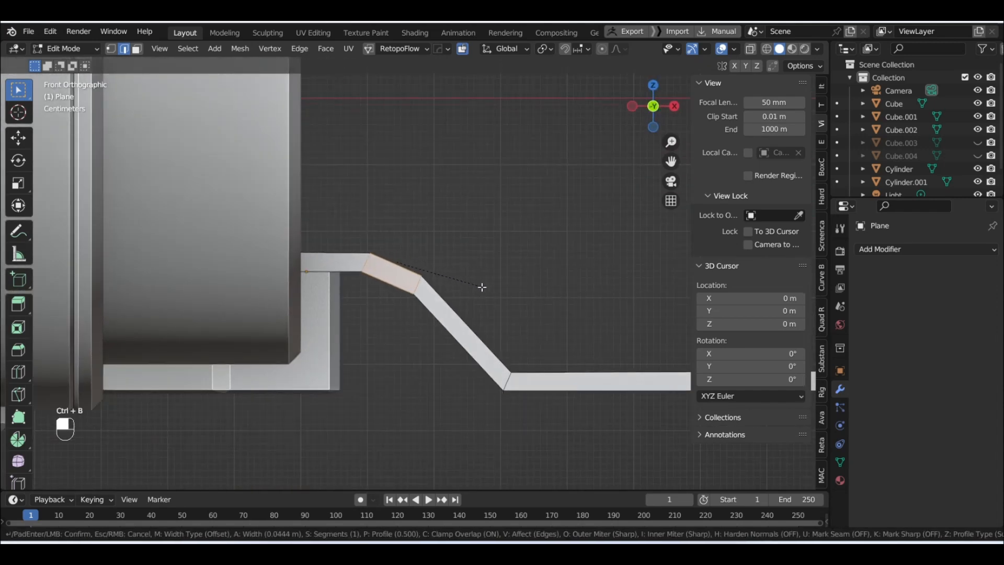
left_click(482, 288)
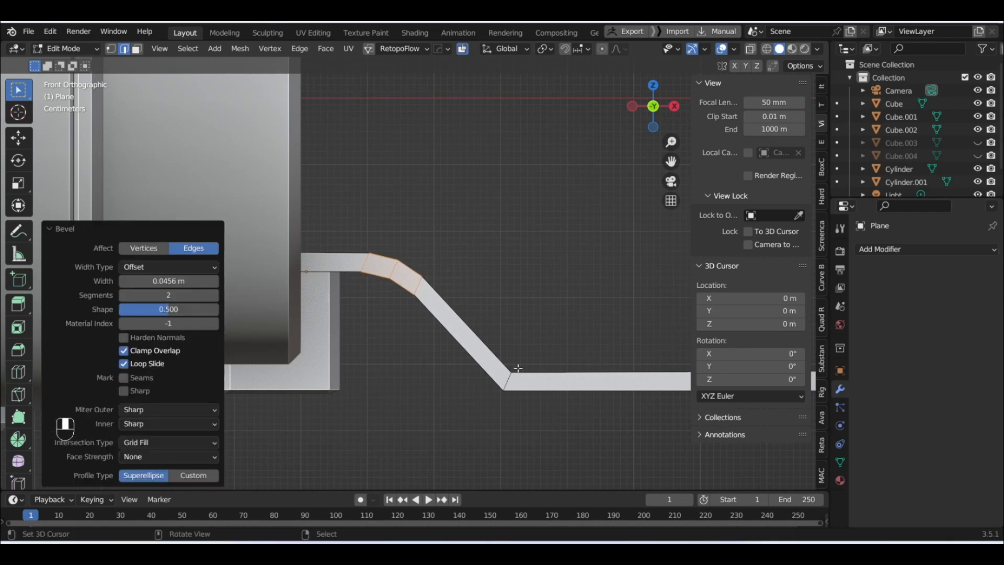
- Bevel the bent strip's lower bend edges with a width of 0.0388 m and 2 segments
left_click(505, 385, "alt")
key("ctrl+b")
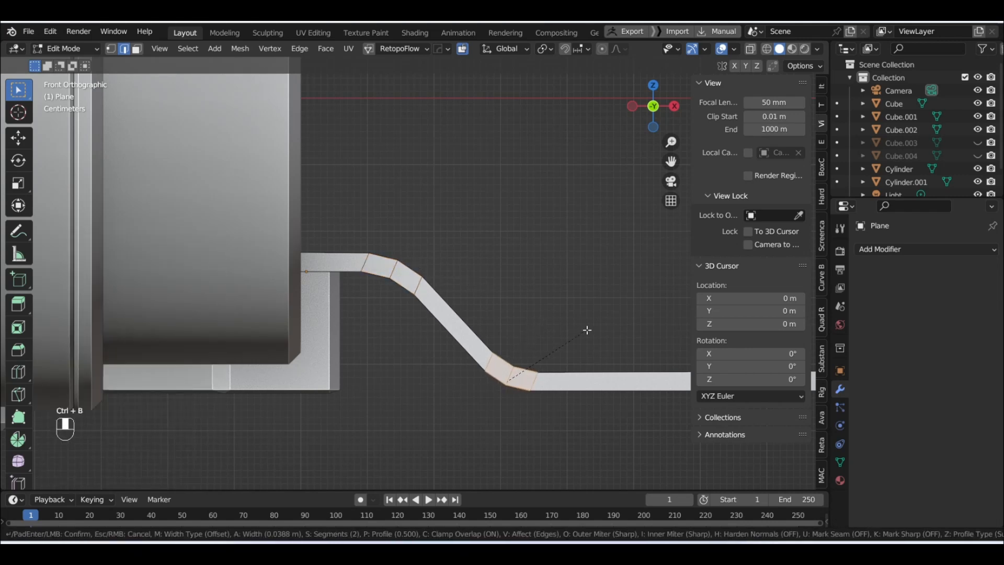
left_click(588, 330)
- Round the two corner edges at the strip's free end with a 5-segment bevel about 0.114 m wide, and return to Object Mode
middle_click_drag(572, 293, 572, 360)
middle_click_drag(583, 251, 220, 155, "shift")
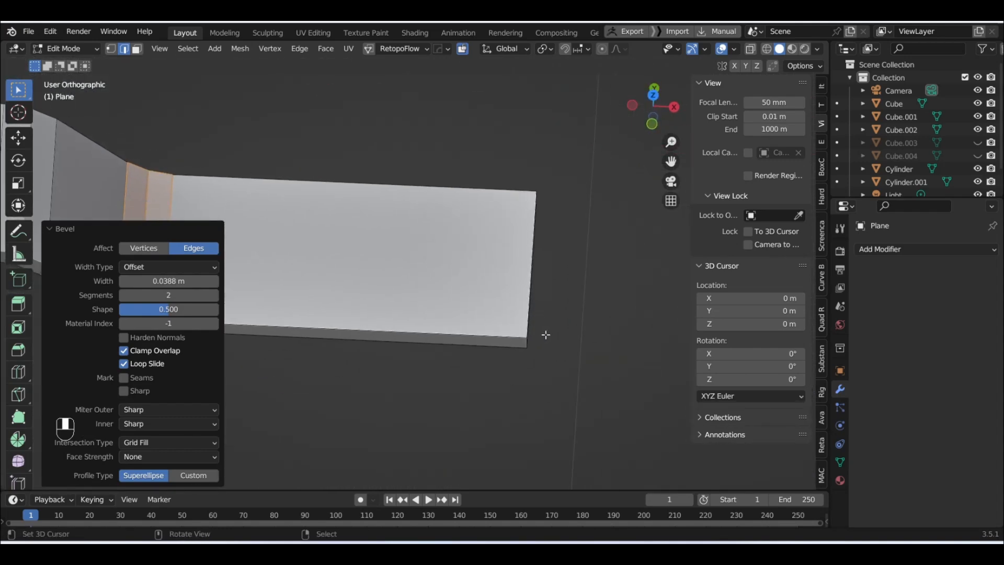
right_click(528, 342)
middle_click_drag(528, 342, 427, 312)
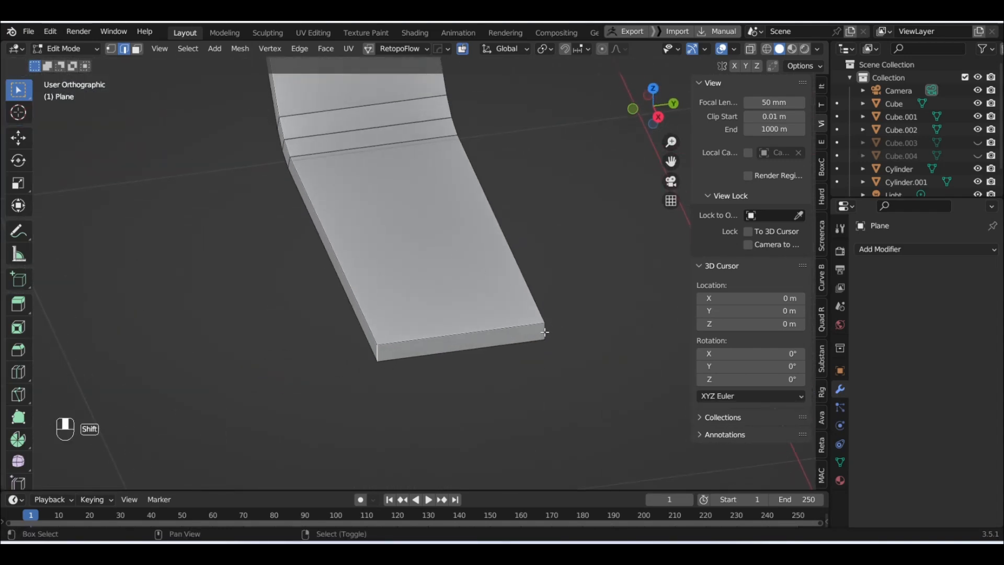
middle_click_drag(546, 333, 501, 366)
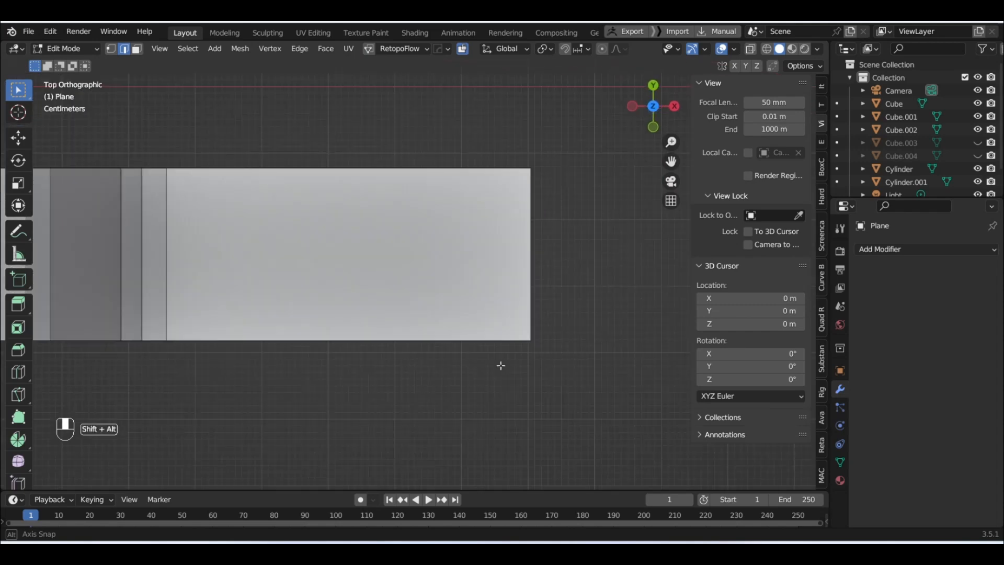
key("ctrl+b")
scroll(675, 303, "up", 3)
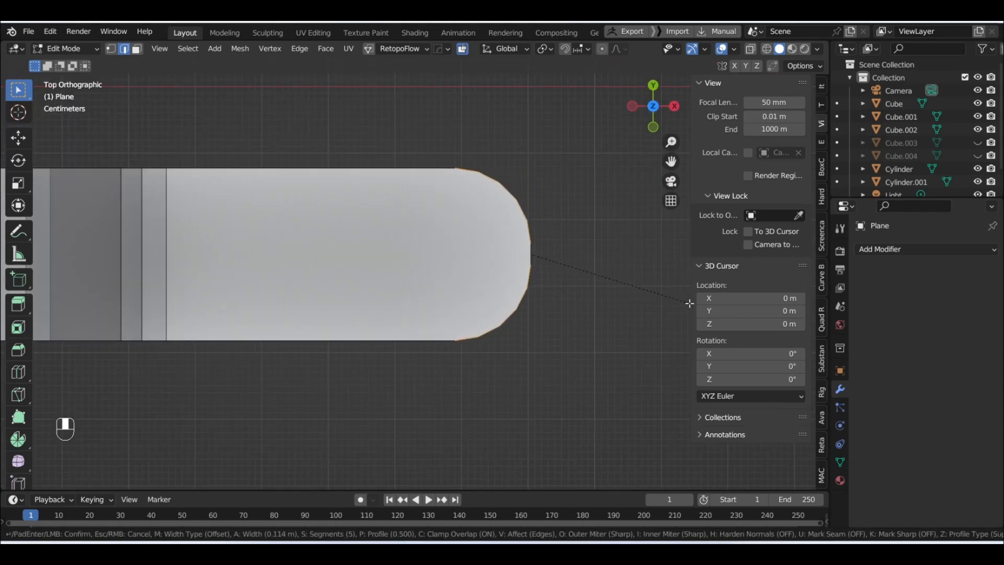
left_click(689, 303)
scroll(491, 325, "down", 3)
middle_click_drag(491, 325, 395, 324)
key("Tab")
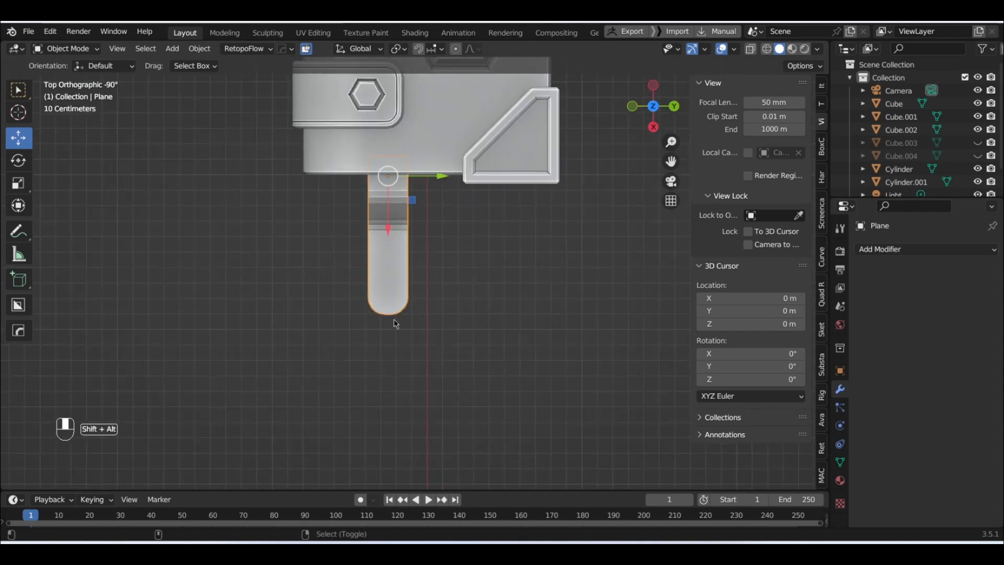
- Add a plane, scale it up well beyond the book's footprint, and lower it 0.4644 m beneath the book as a ground
scroll(396, 324, "down", 4)
middle_click_drag(491, 267, 464, 351, "shift")
left_click(173, 49)
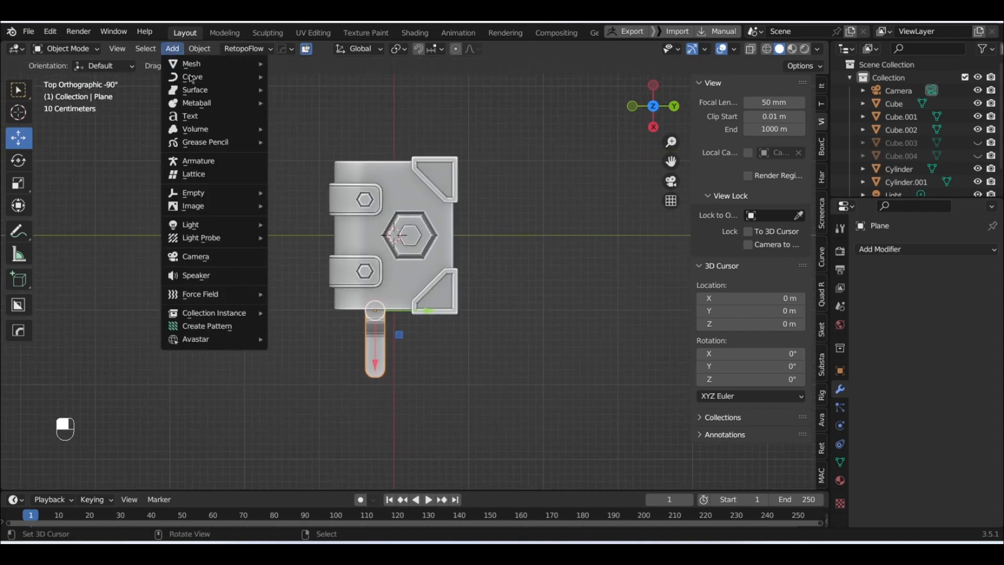
mouse_move(204, 67)
left_click(296, 63)
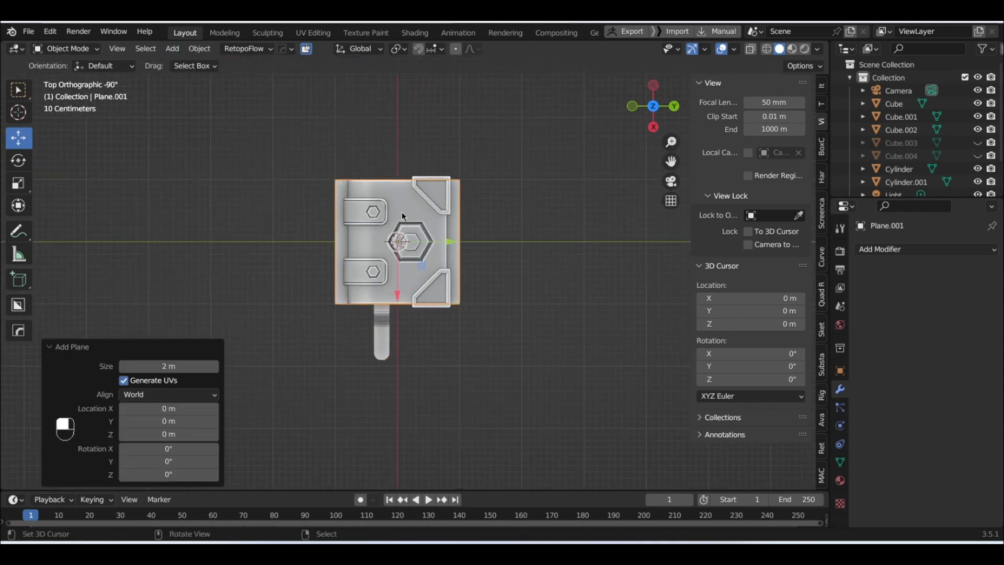
key("s")
left_click(490, 227)
middle_click_drag(490, 227, 528, 137)
left_click_drag(381, 211, 382, 242)
middle_click_drag(382, 242, 417, 261)
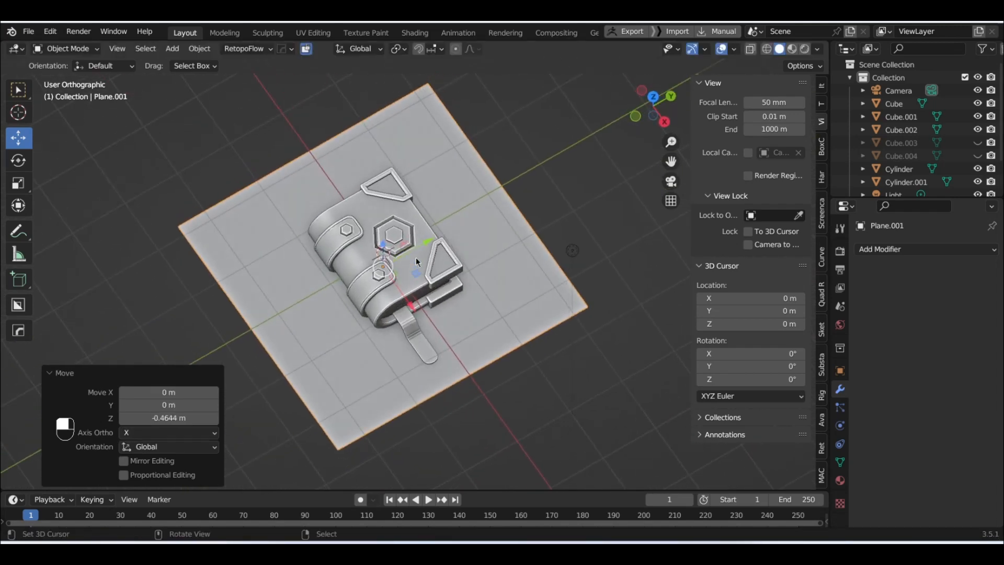
- Switch the viewport to Rendered shading
scroll(417, 261, "up", 1)
left_click(174, 49)
mouse_move(197, 79)
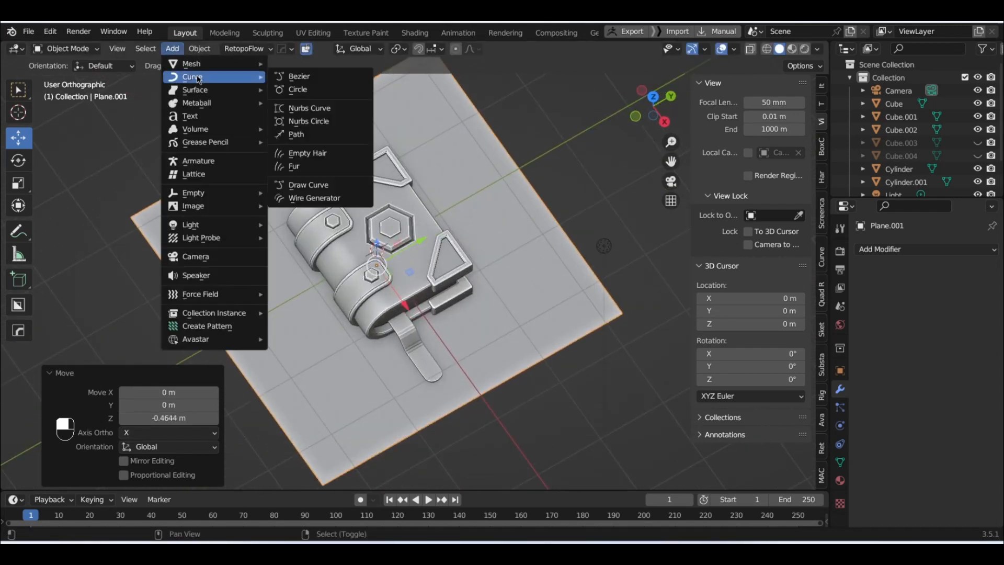
left_click(809, 52)
middle_click_drag(513, 233, 501, 204)
scroll(501, 204, "up", 2)
scroll(456, 174, "down", 5)
- Move the light in the top view closer to the book, to about X 1.27 m and Y 2.18 m
left_click(515, 199)
middle_click_drag(540, 219, 487, 293, "alt")
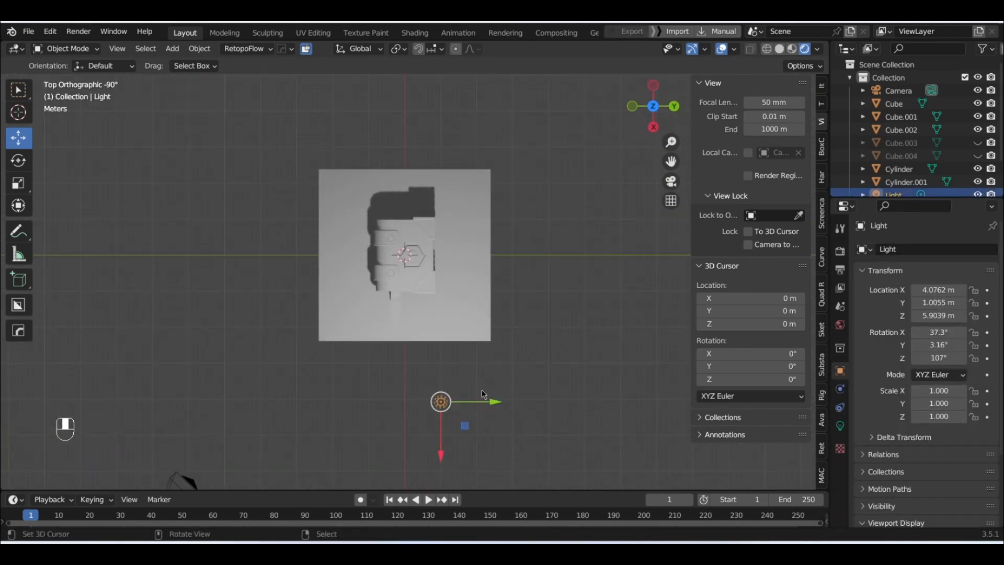
left_click_drag(464, 432, 509, 328)
middle_click_drag(510, 328, 496, 248)
scroll(496, 248, "up", 5)
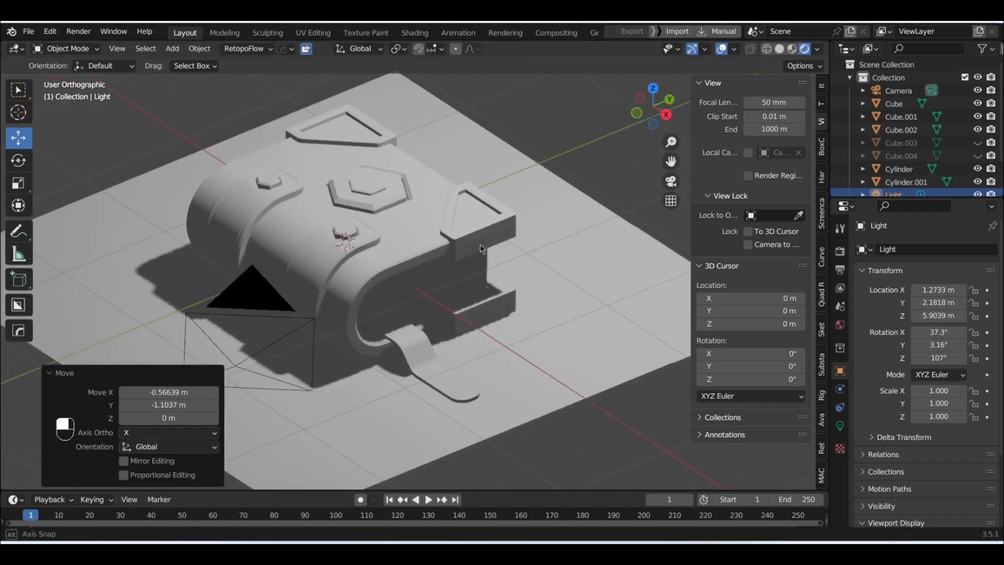
- Turn on the wireframe overlay for all geometry and set its opacity to about 0.448
left_click(705, 49)
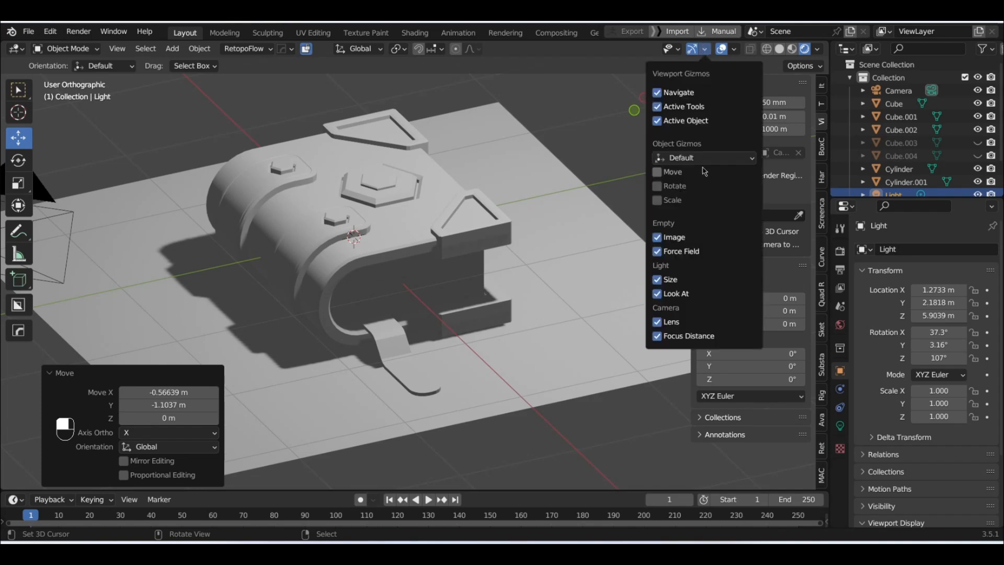
left_click(737, 49)
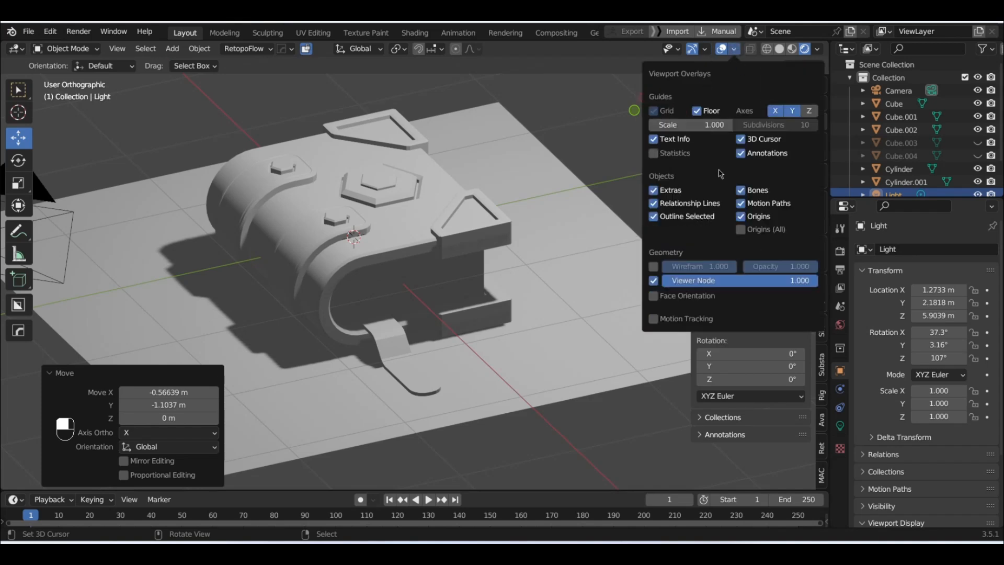
left_click(654, 266)
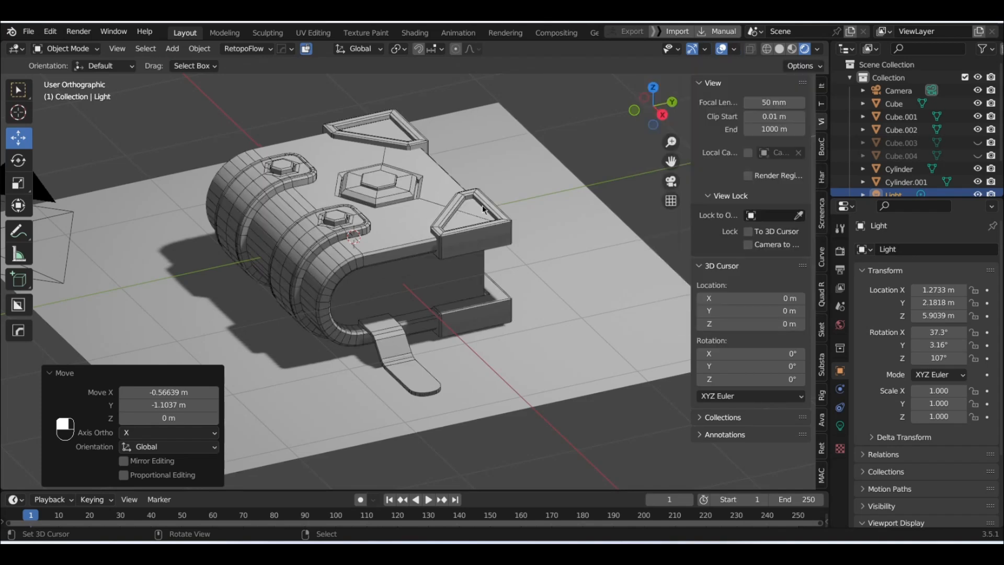
scroll(489, 229, "up", 2)
left_click(736, 49)
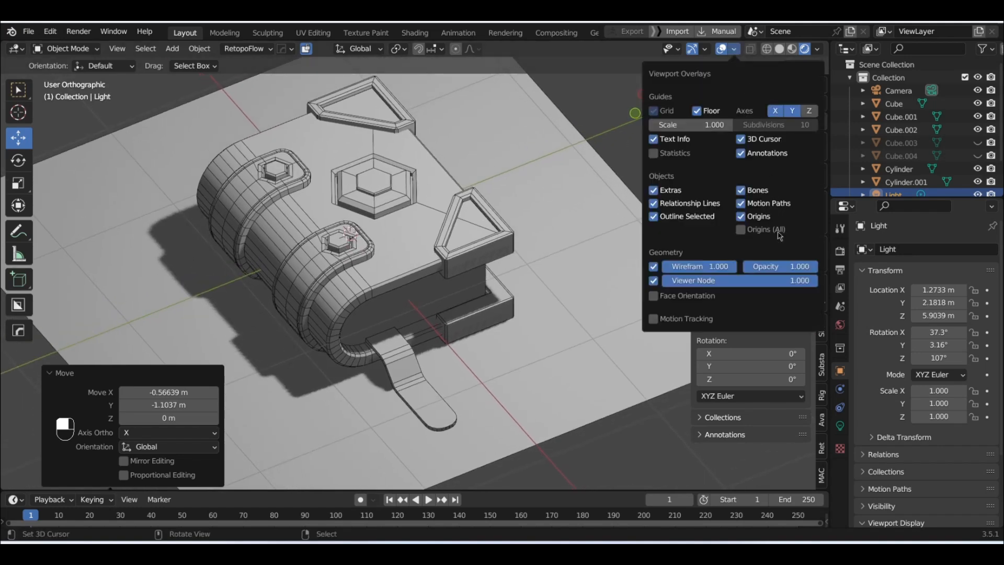
left_click_drag(804, 269, 792, 268)
left_click_drag(784, 266, 776, 266)
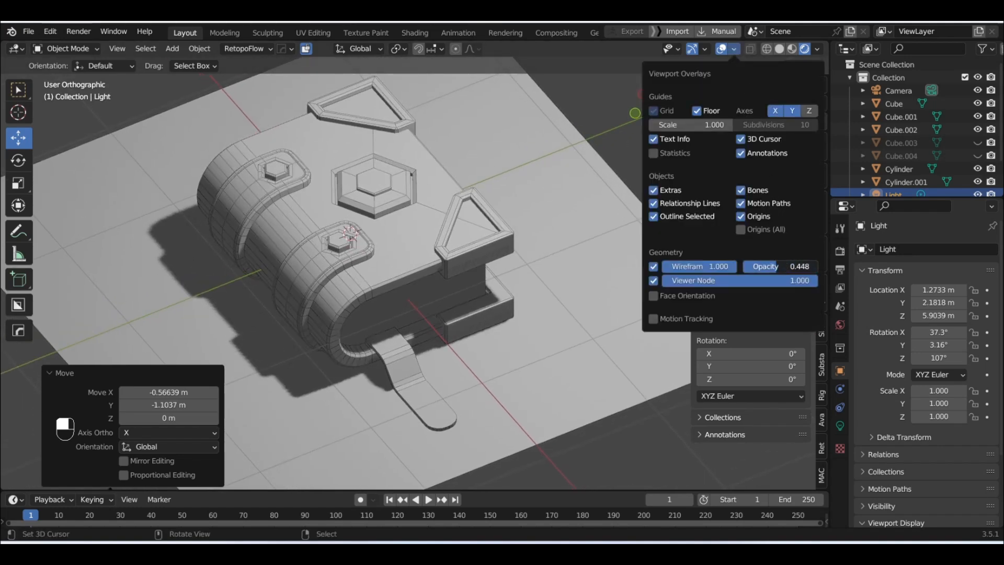
- Slide the spine straps about 0.67 m off the book along negative Y and undo the move
middle_click_drag(473, 217, 442, 217)
middle_click_drag(442, 217, 474, 236, "shift")
scroll(470, 229, "up", 1)
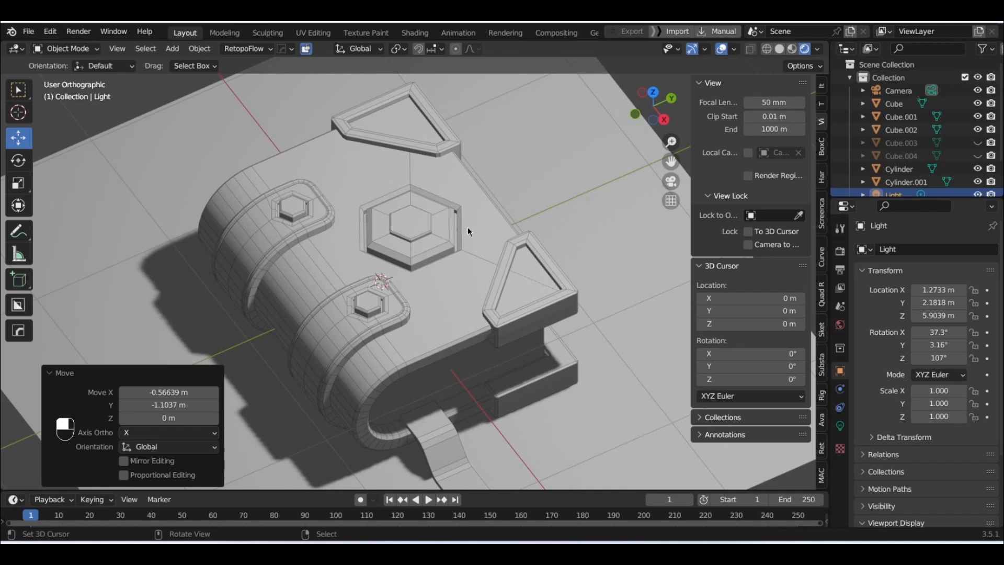
middle_click_drag(449, 231, 363, 187)
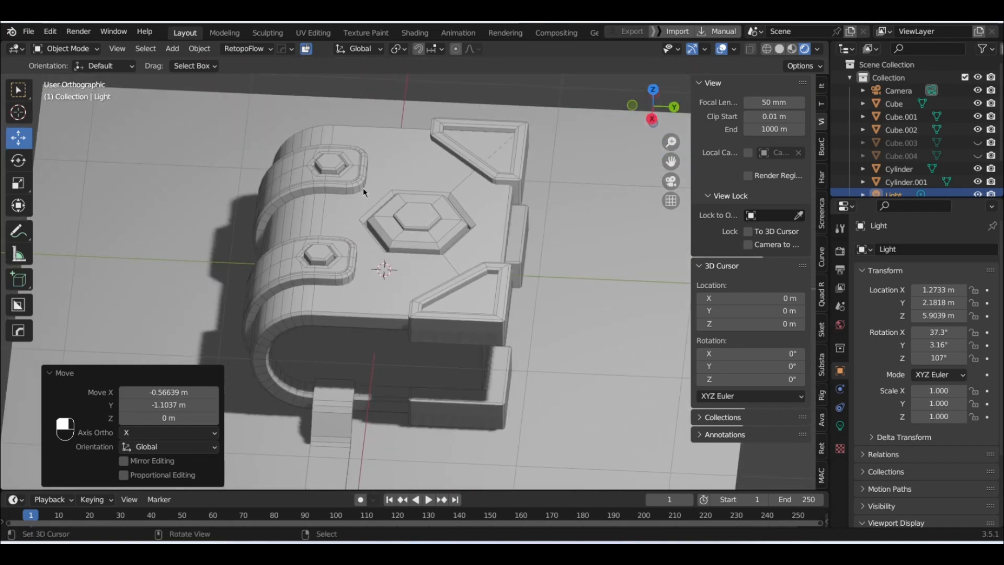
left_click(363, 187)
left_click_drag(427, 266, 314, 258)
middle_click_drag(314, 257, 170, 225)
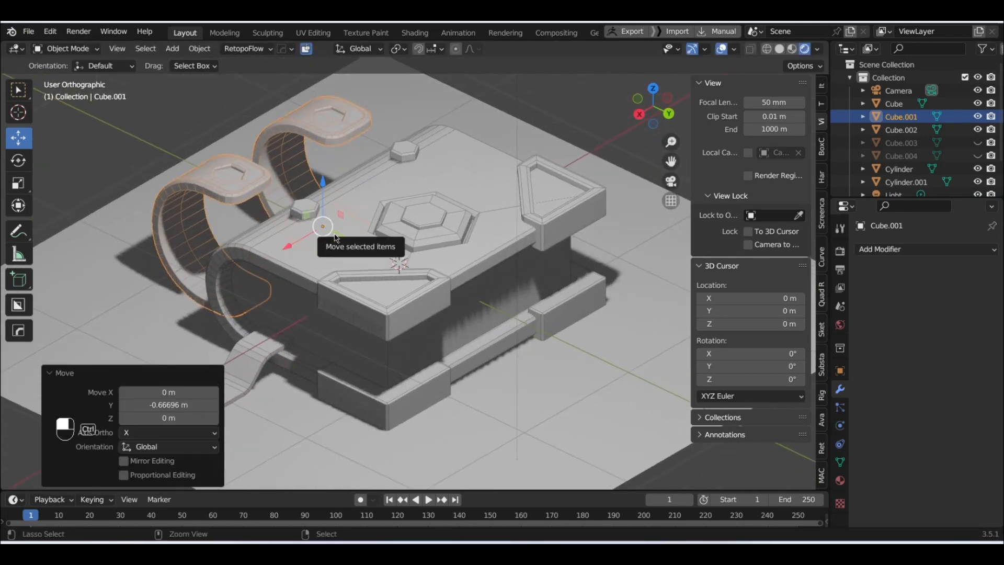
key("ctrl+z")
middle_click_drag(388, 212, 502, 217)
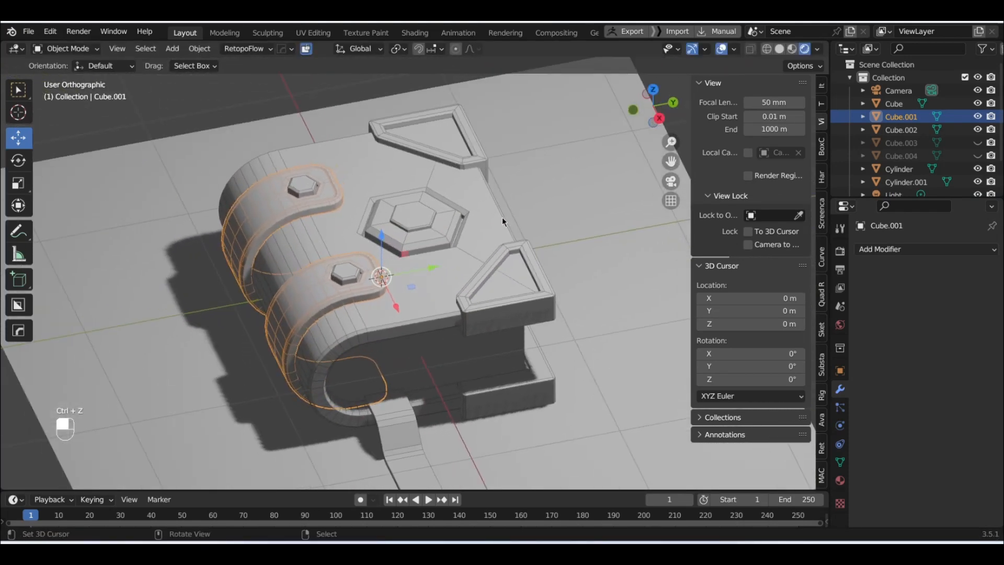
- Select the ground plane instead of the straps and inspect the book's wireframe and shading up close and as a whole
middle_click_drag(587, 174, 537, 189)
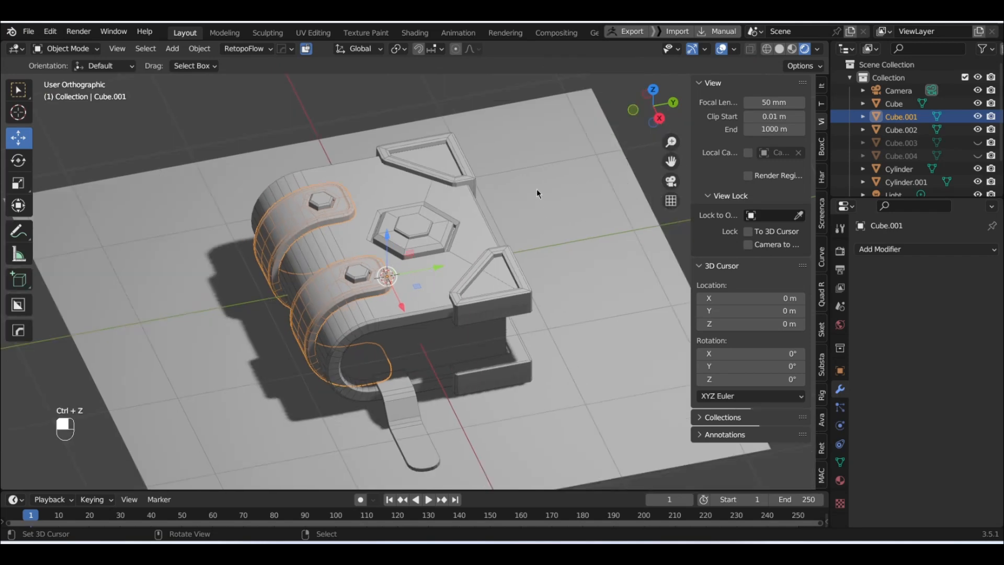
left_click(625, 138)
middle_click_drag(416, 193, 443, 197)
scroll(442, 196, "up", 3)
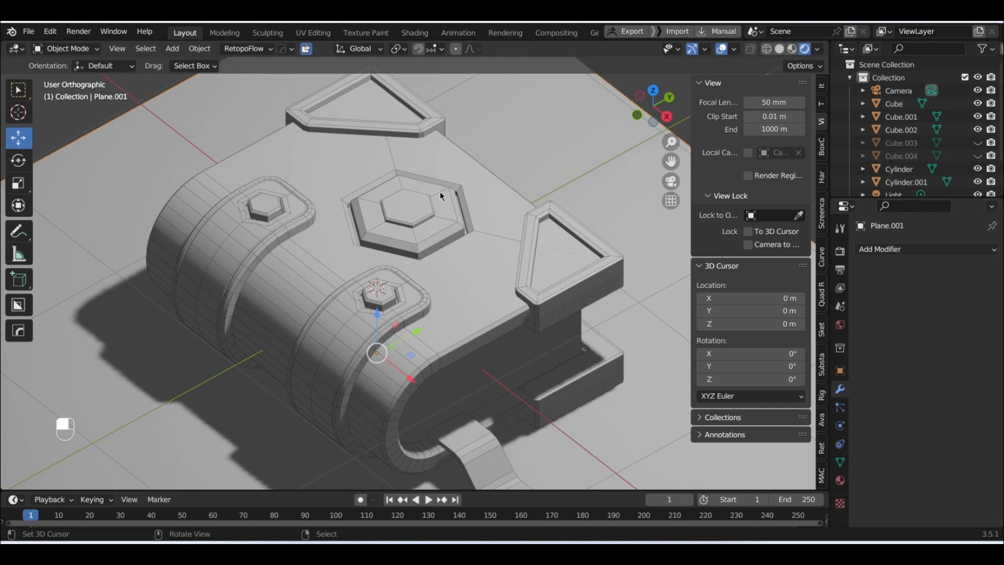
scroll(439, 191, "down", 4)
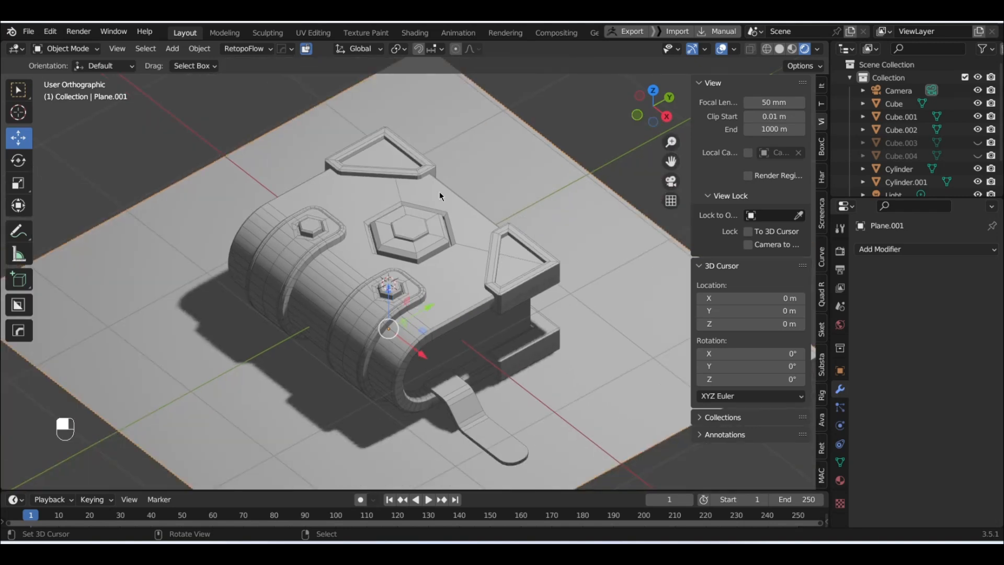